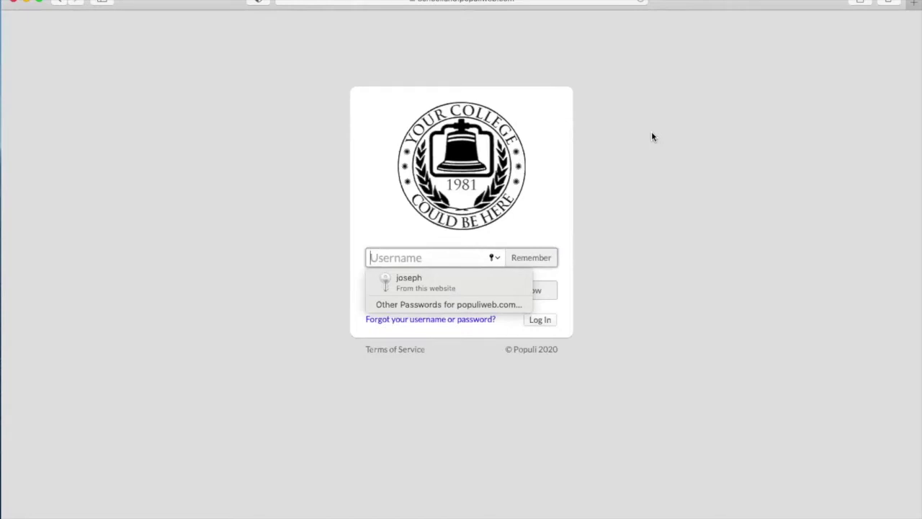
Log in to the school's Populi site with the saved username and account password
key("Escape")
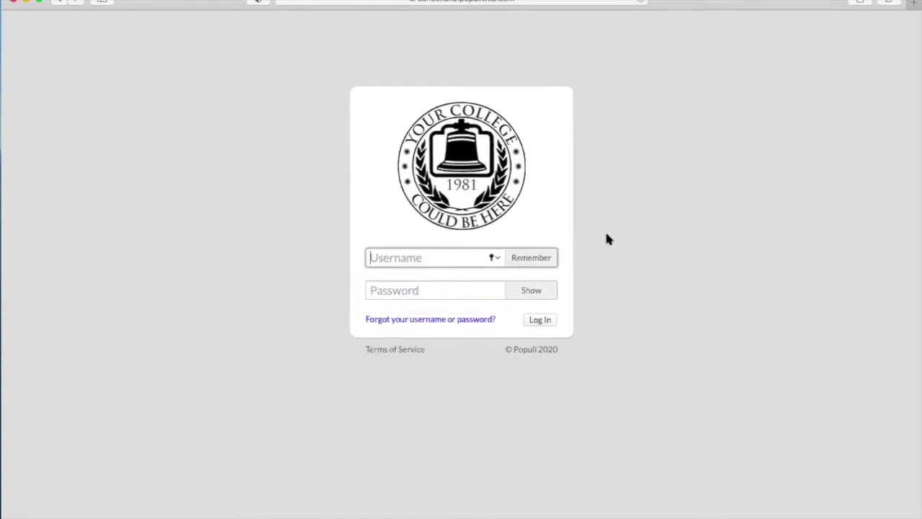
left_click(468, 265)
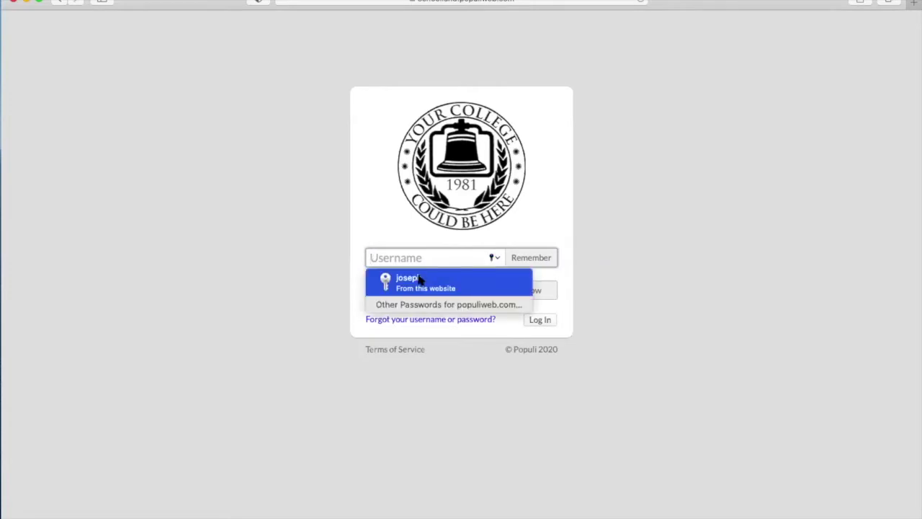
left_click(421, 277)
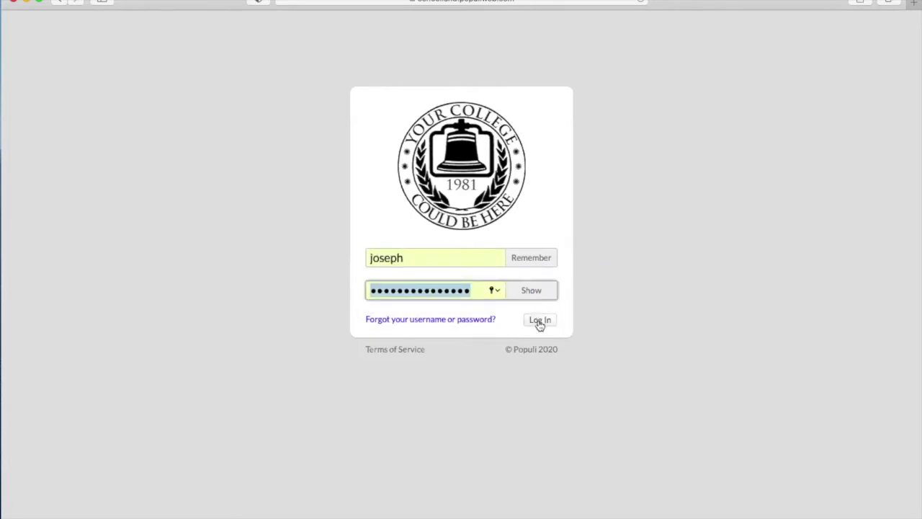
left_click(540, 321)
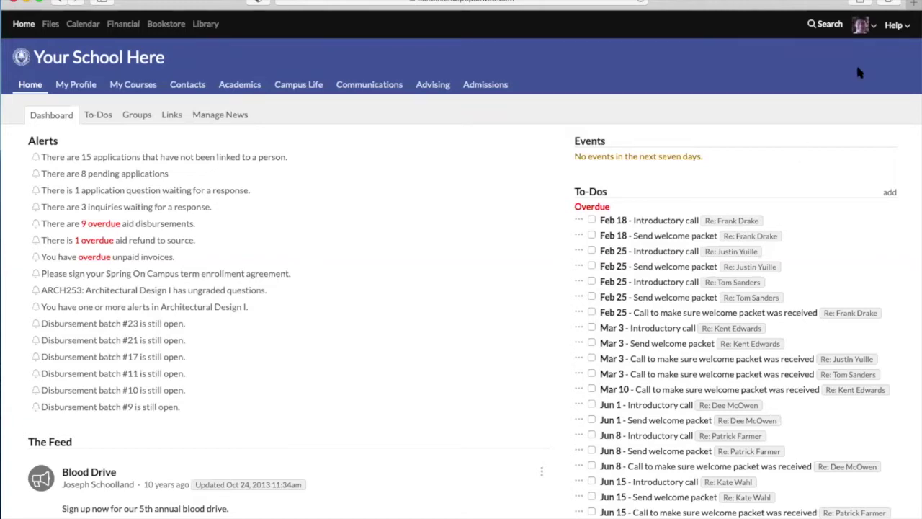
Show the help options of the school's Populi site, including the knowledge base search
left_click(896, 27)
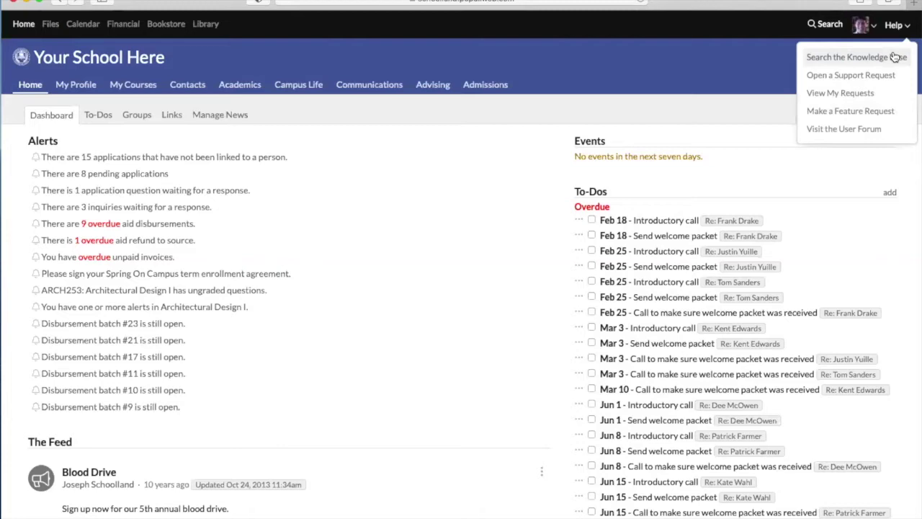
left_click(894, 56)
key("super+w")
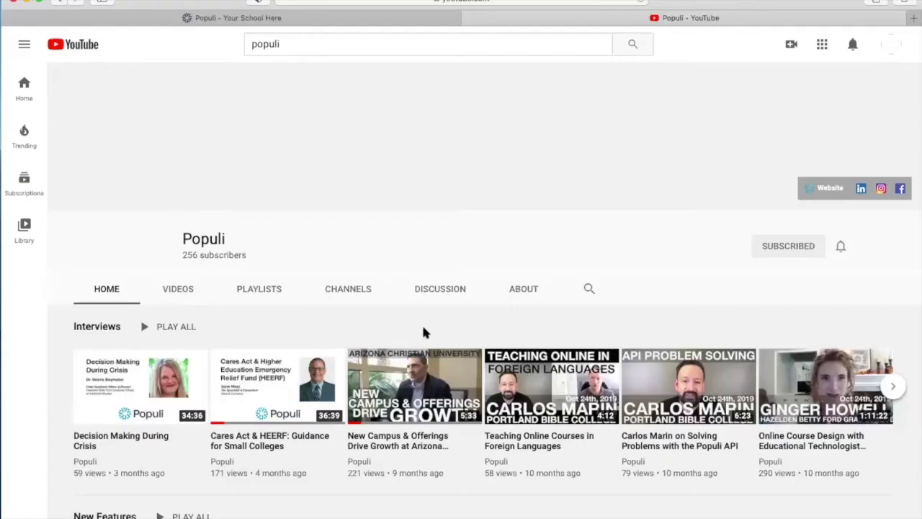
Browse the interviews, new features and live training videos on Populi's YouTube channel, and return to the school's Populi site
scroll(424, 332, "down", 3)
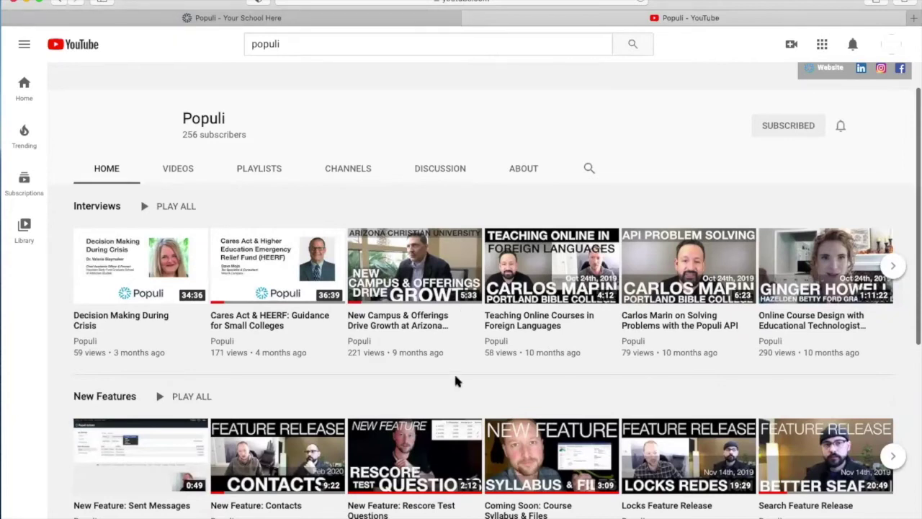
scroll(455, 381, "down", 4)
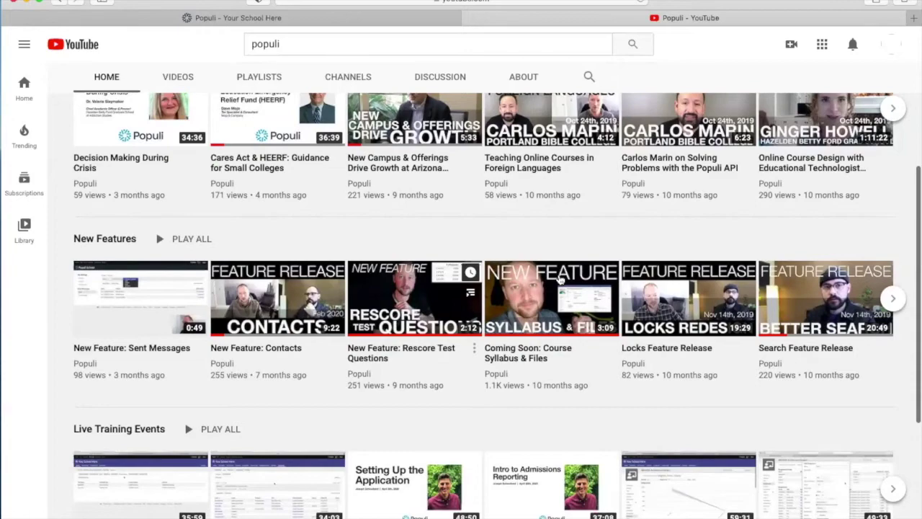
scroll(589, 267, "down", 4)
scroll(587, 265, "up", 6)
left_click(432, 18)
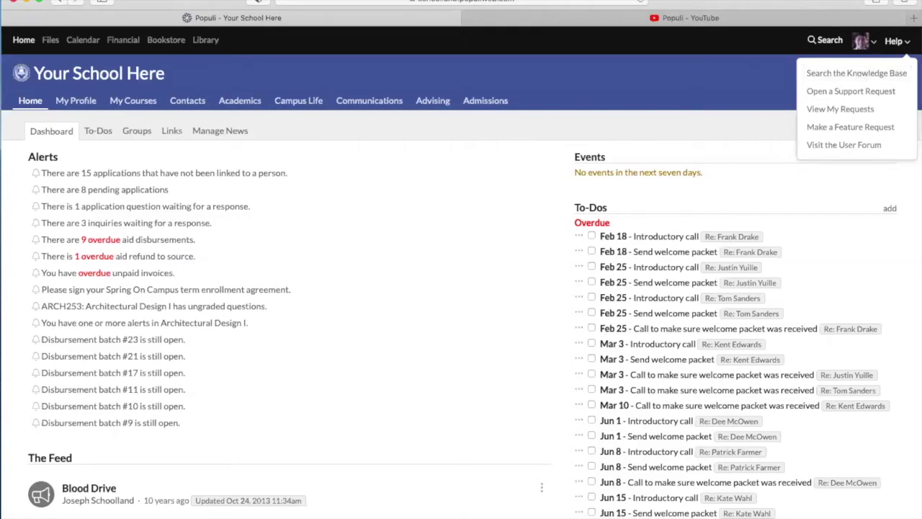
Open the Populi Knowledge Base from the help options and go to its Academics category
left_click(842, 75)
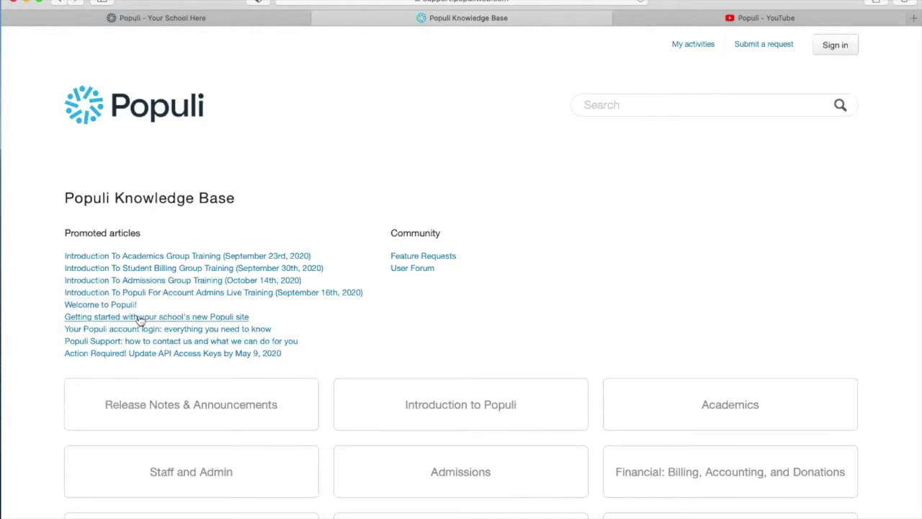
scroll(140, 320, "down", 3)
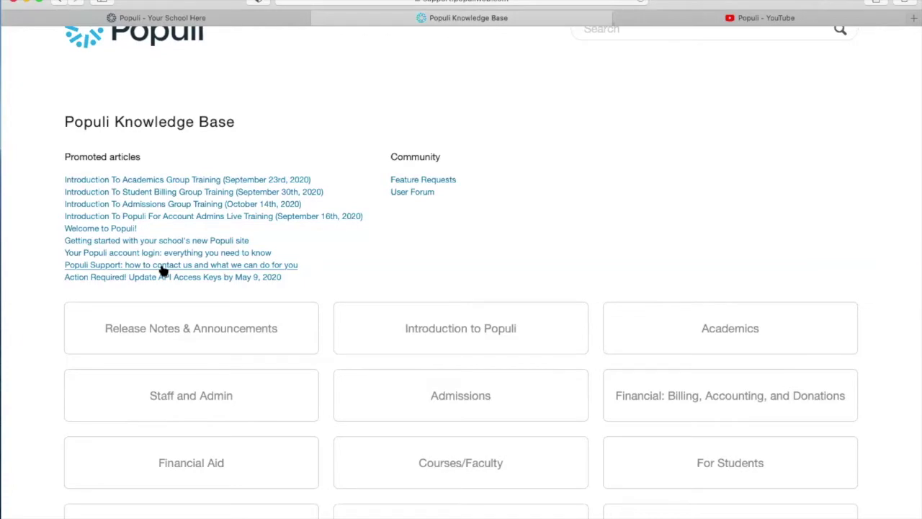
scroll(478, 300, "down", 5)
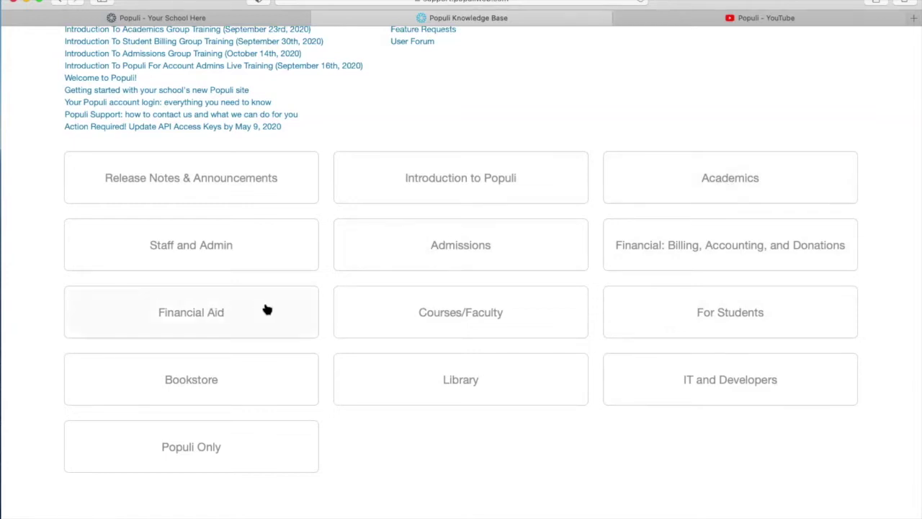
left_click(694, 177)
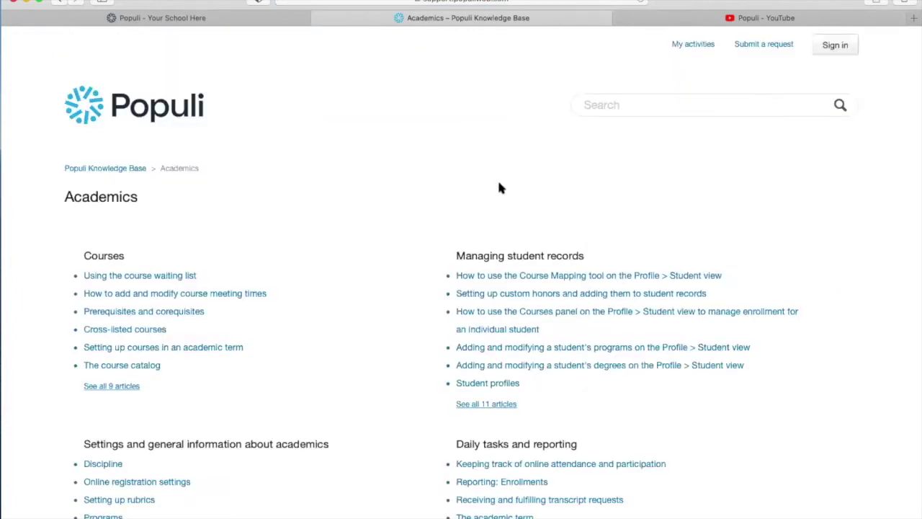
Open the article "Step one: start working on academic settings" from the Getting started section of Academics
scroll(404, 228, "down", 5)
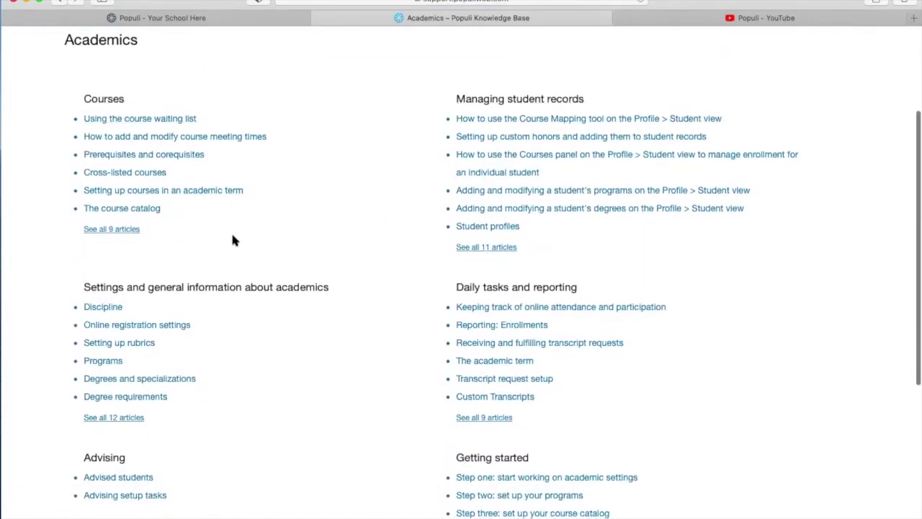
scroll(248, 245, "down", 7)
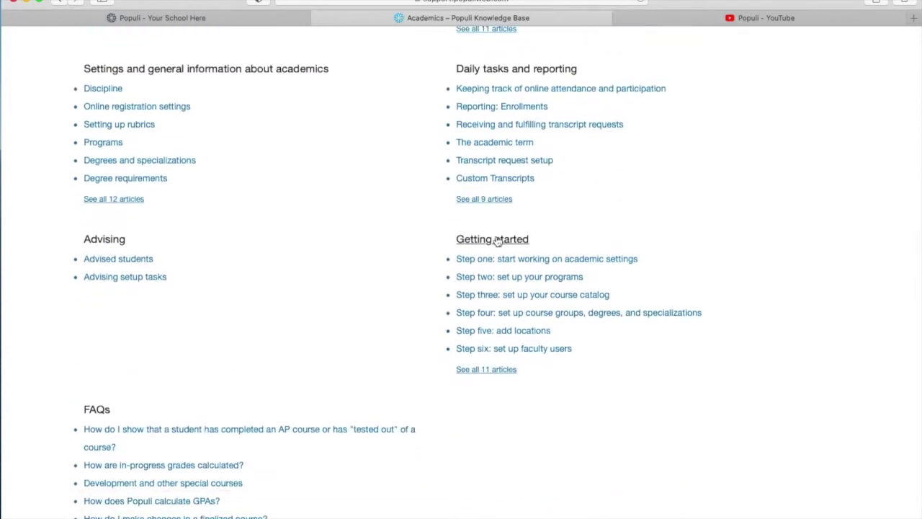
left_click(489, 242)
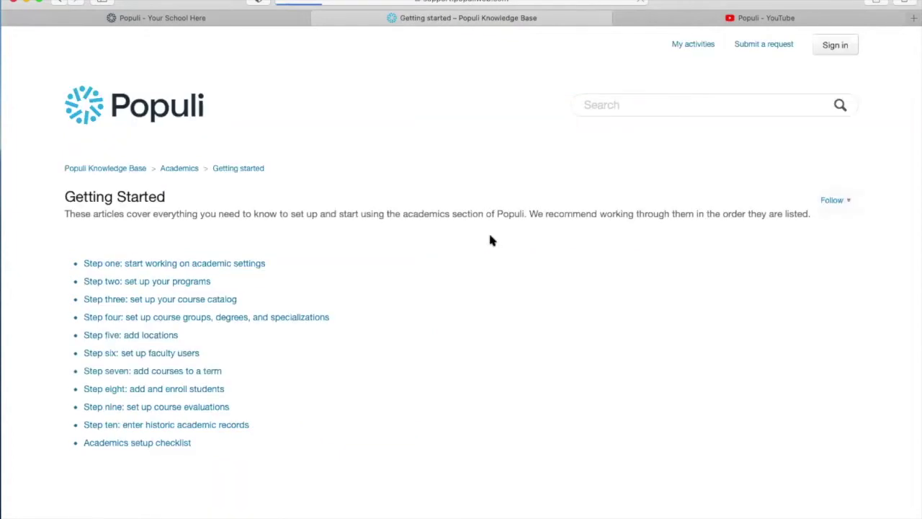
left_click(147, 264)
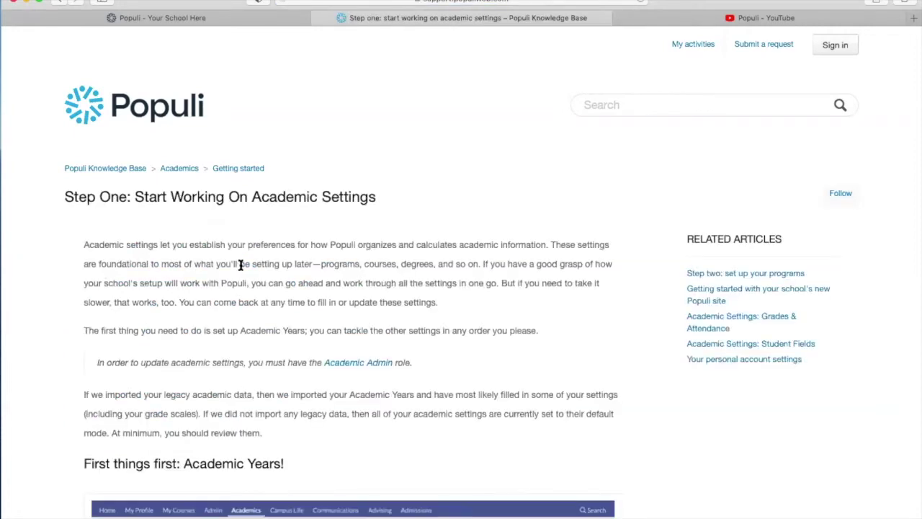
Read through the academic settings article from Academic Years to Course Delivery Methods, and return to the Getting Started article list
scroll(241, 265, "down", 10)
scroll(240, 249, "down", 7)
scroll(239, 249, "up", 5)
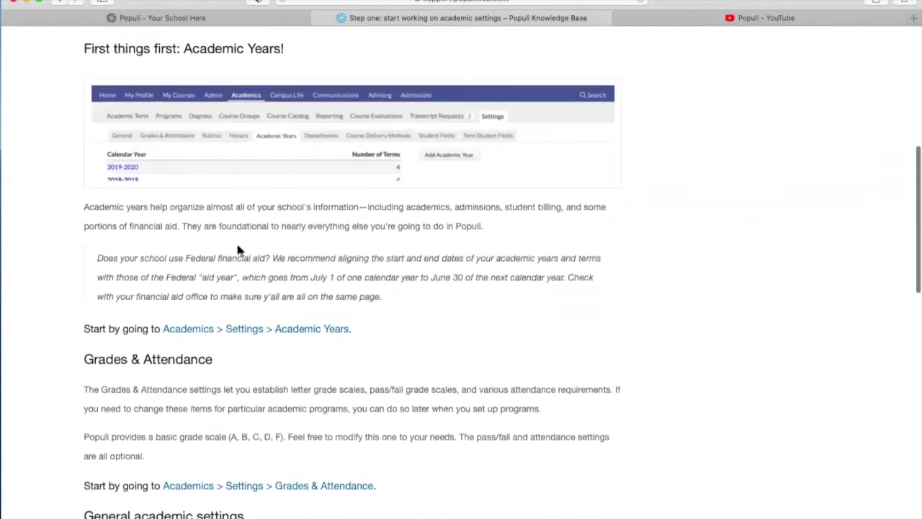
scroll(240, 249, "up", 2)
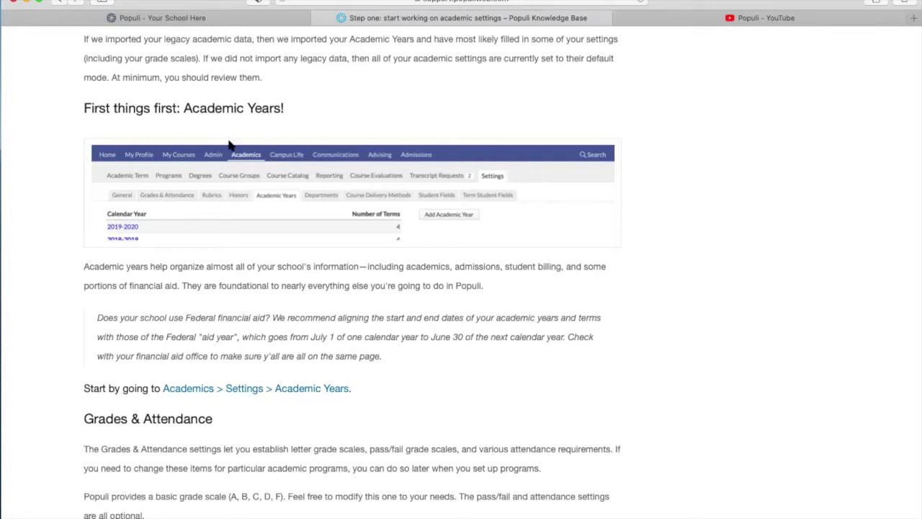
scroll(245, 159, "down", 2)
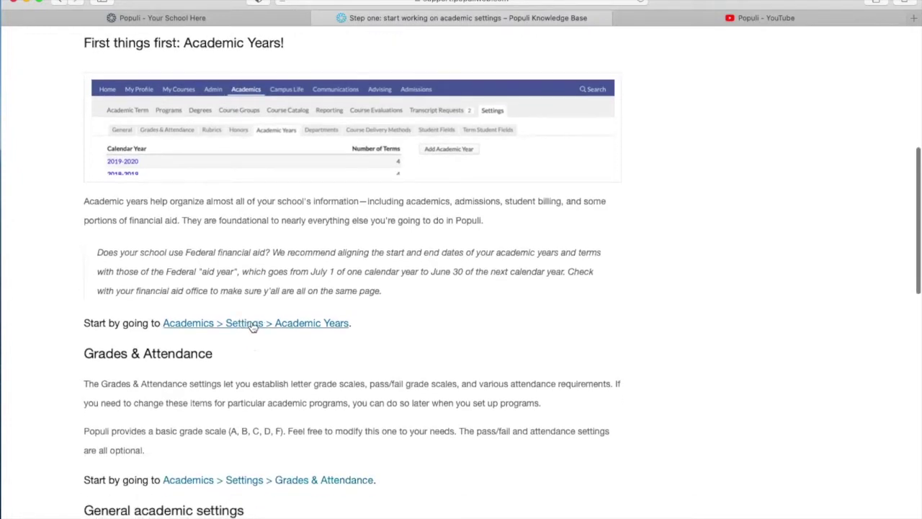
scroll(248, 328, "down", 4)
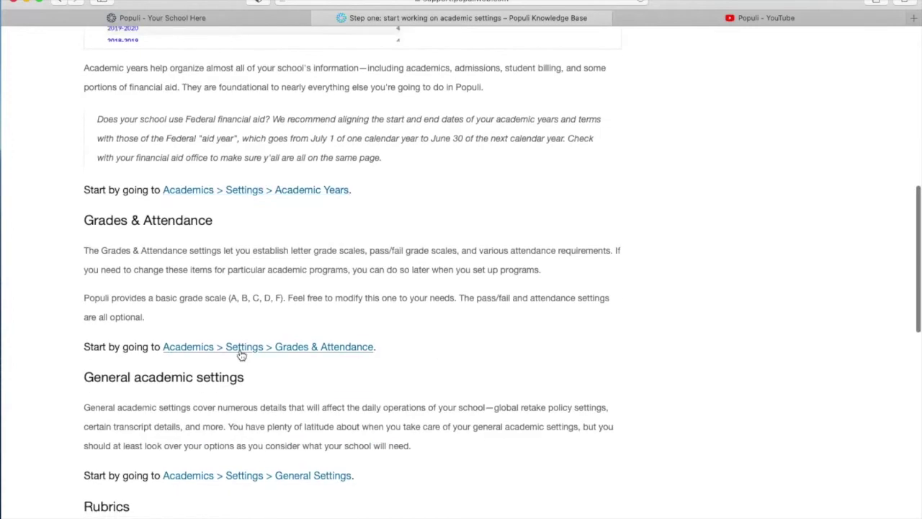
scroll(243, 350, "down", 4)
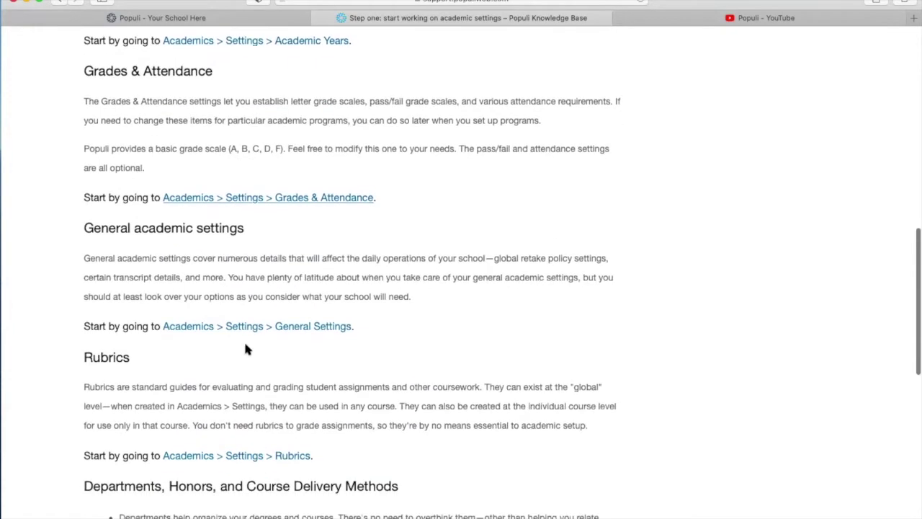
scroll(242, 327, "down", 10)
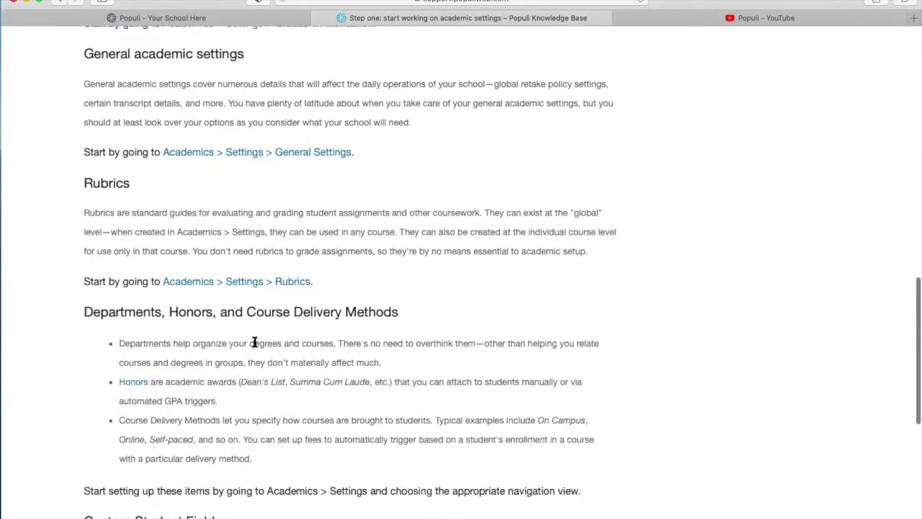
scroll(253, 337, "up", 20)
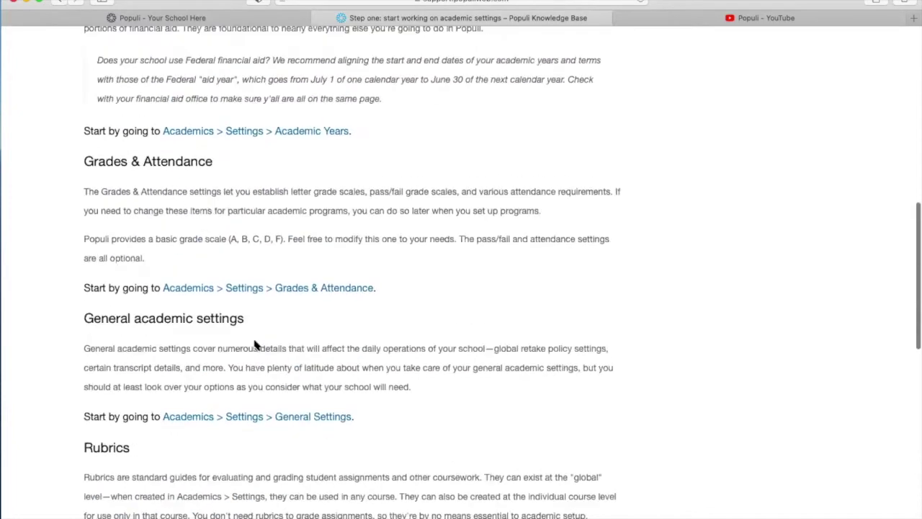
scroll(253, 346, "up", 10)
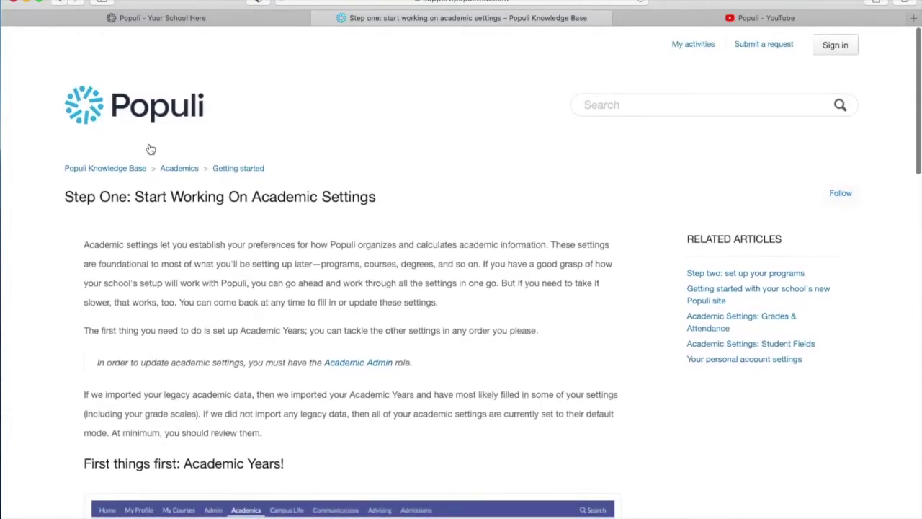
left_click(250, 170)
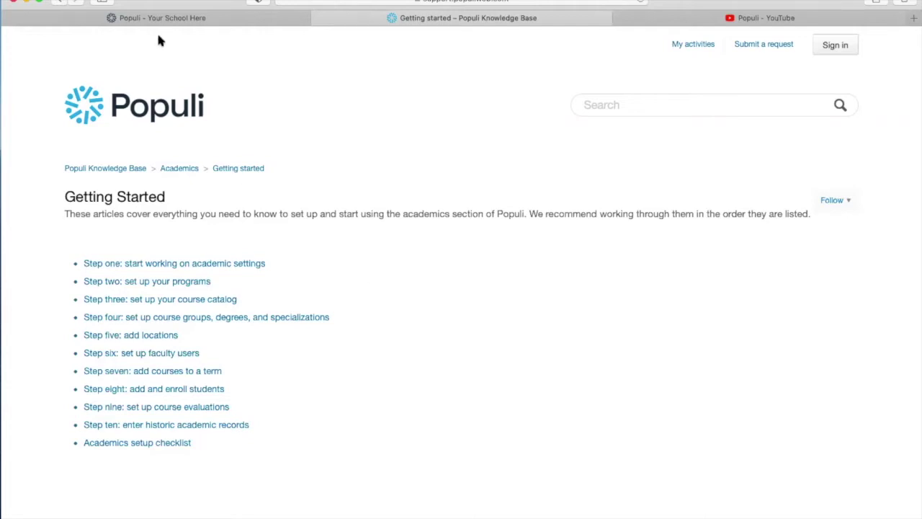
Switch back to the school's Populi site and examine the general academic settings from course units to transfer credit and rubric options
mouse_move(153, 20)
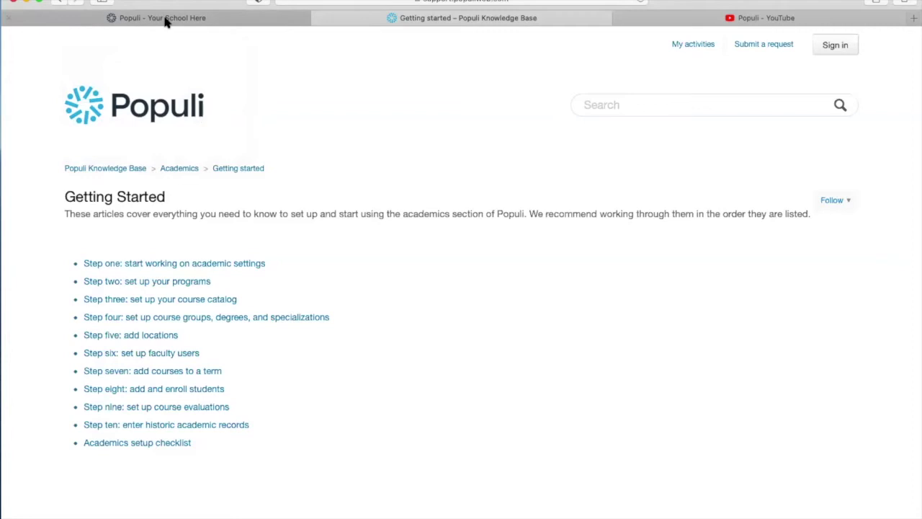
left_click(165, 20)
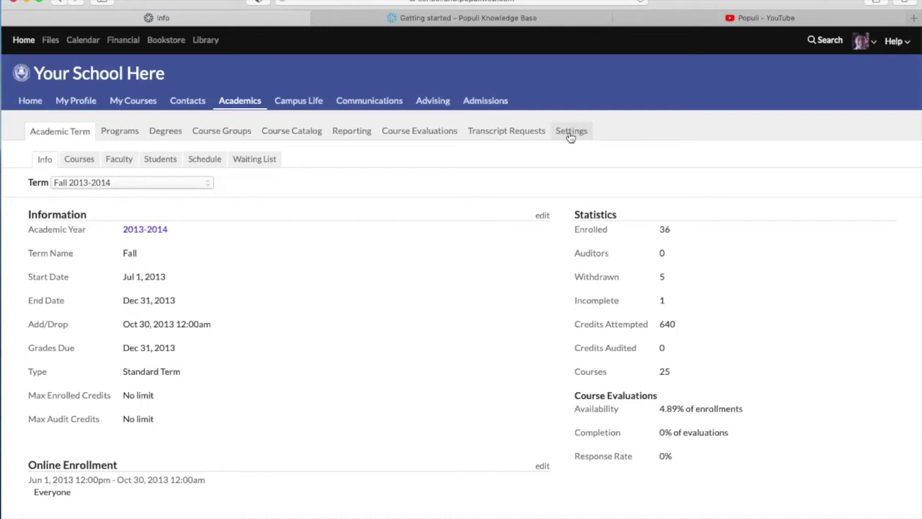
left_click(570, 136)
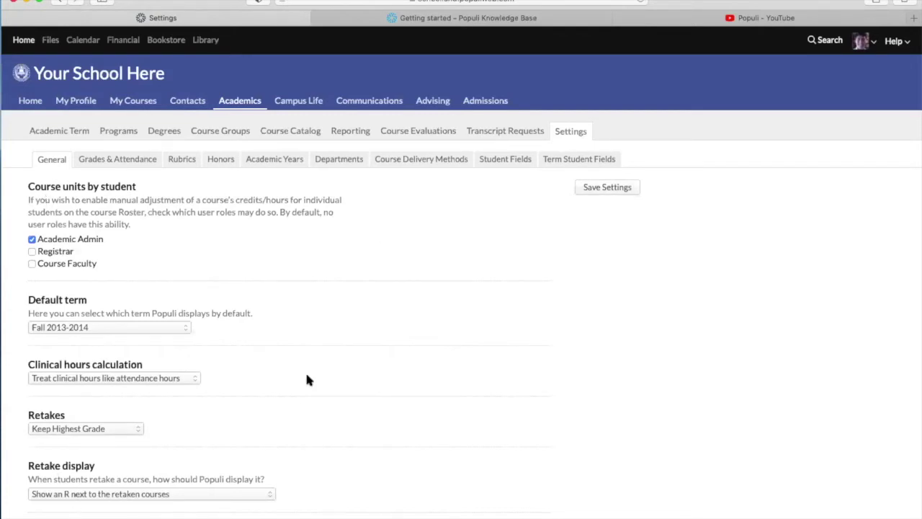
scroll(301, 351, "down", 20)
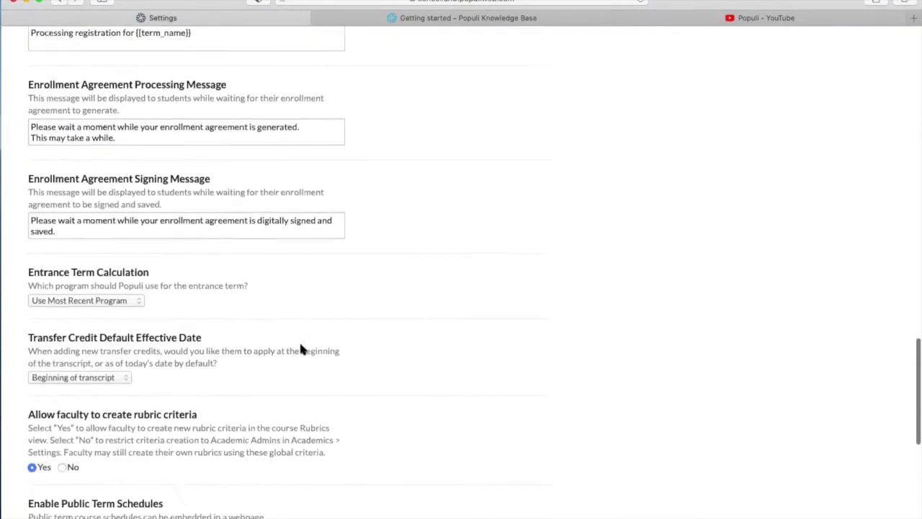
scroll(301, 350, "up", 20)
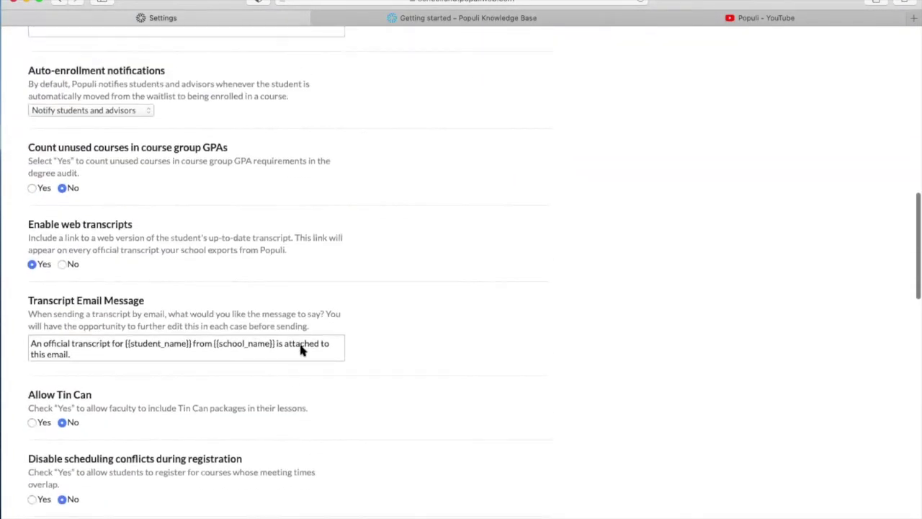
scroll(301, 350, "up", 8)
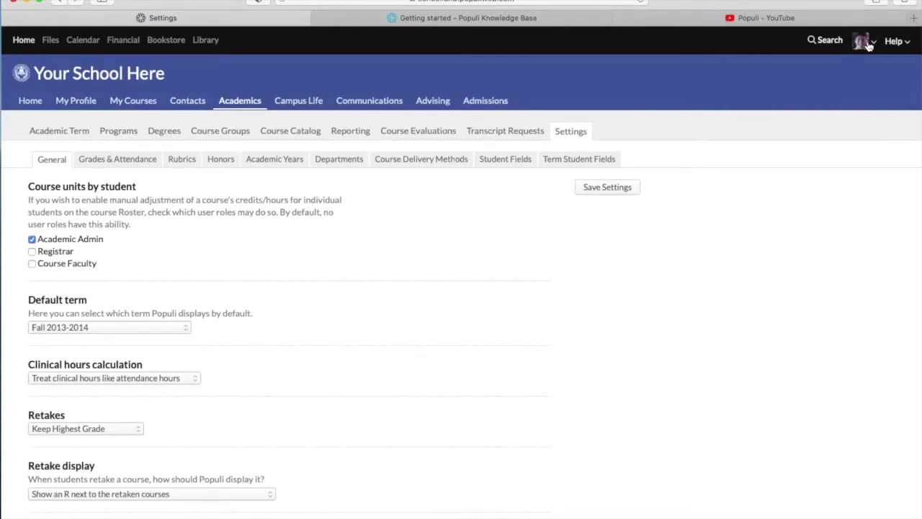
Open the Grades & Attendance settings and show the grade scale from 2004-2005
left_click(114, 159)
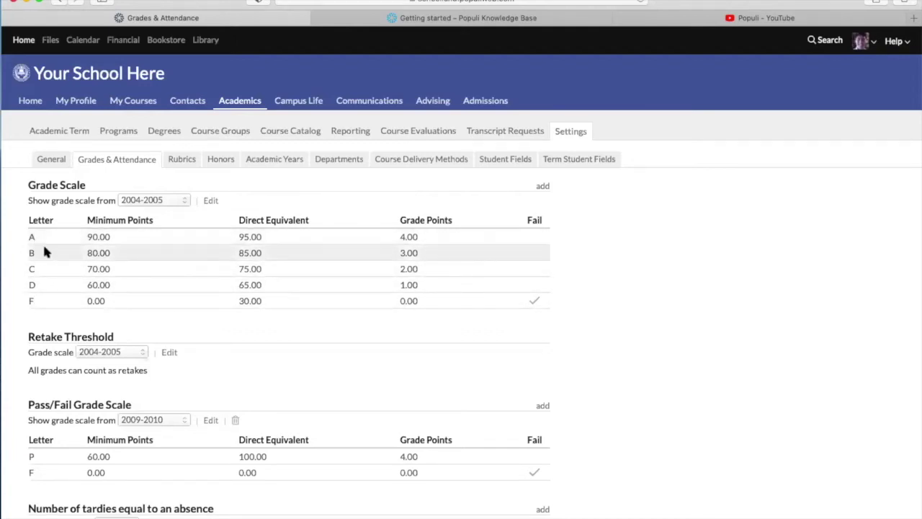
left_click(134, 202)
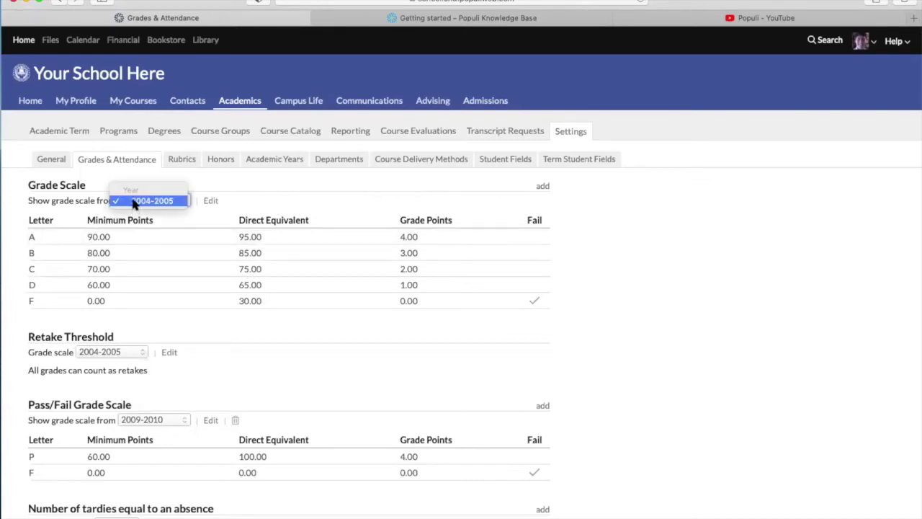
left_click(134, 203)
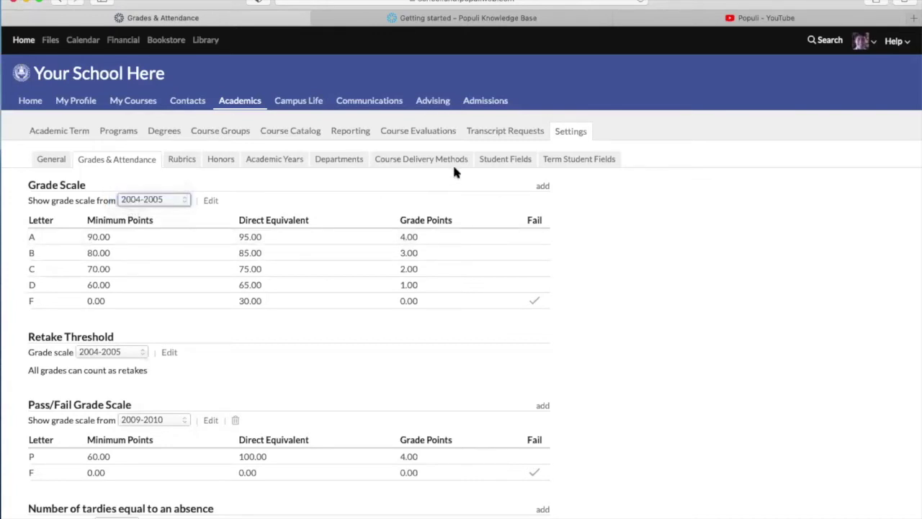
Start a new grade scale for 2020-2021 with an added D- grade, and cancel it without saving
left_click(542, 186)
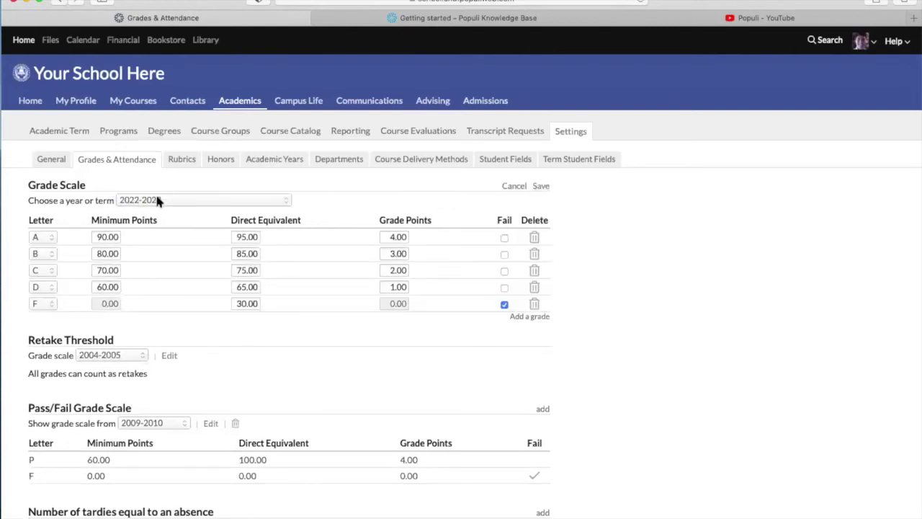
left_click(159, 201)
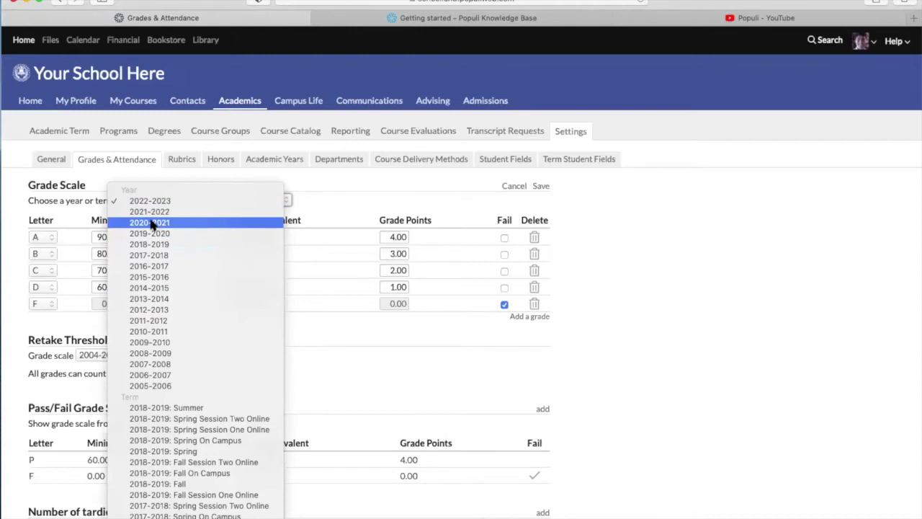
left_click(152, 225)
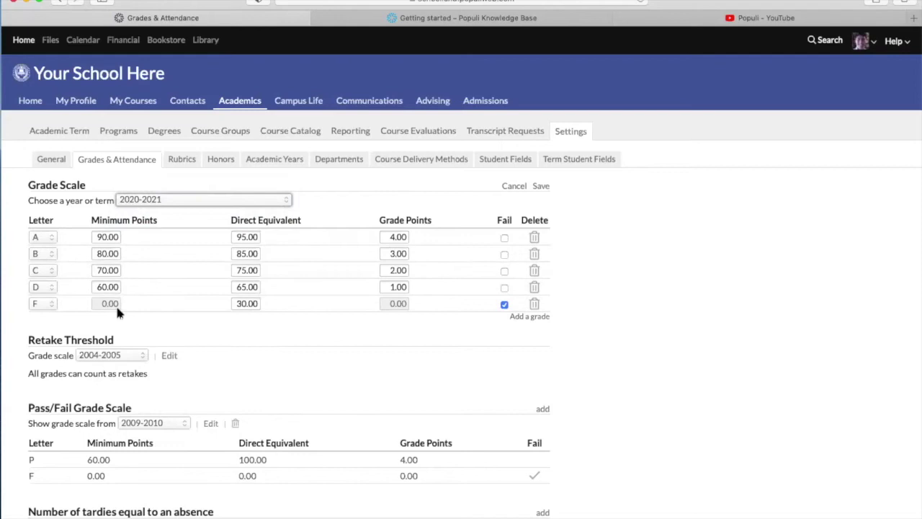
left_click(526, 321)
left_click(40, 304)
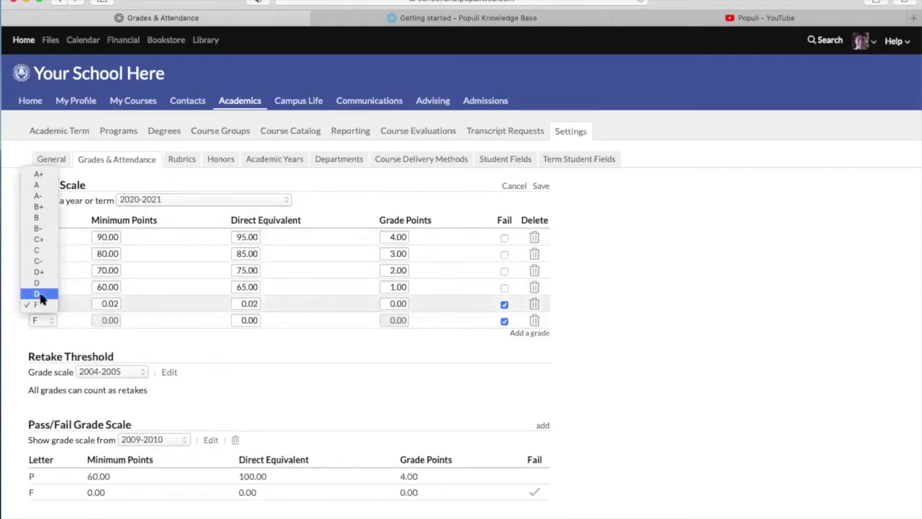
left_click(42, 295)
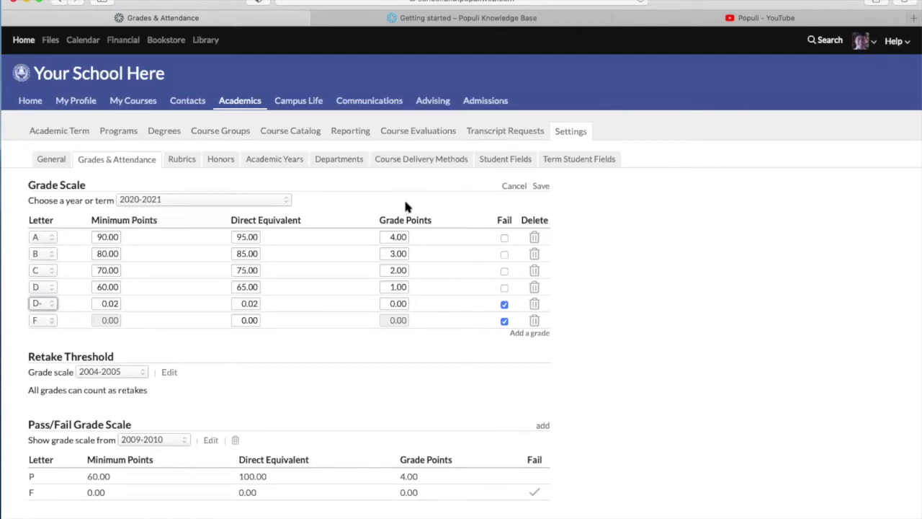
left_click(510, 187)
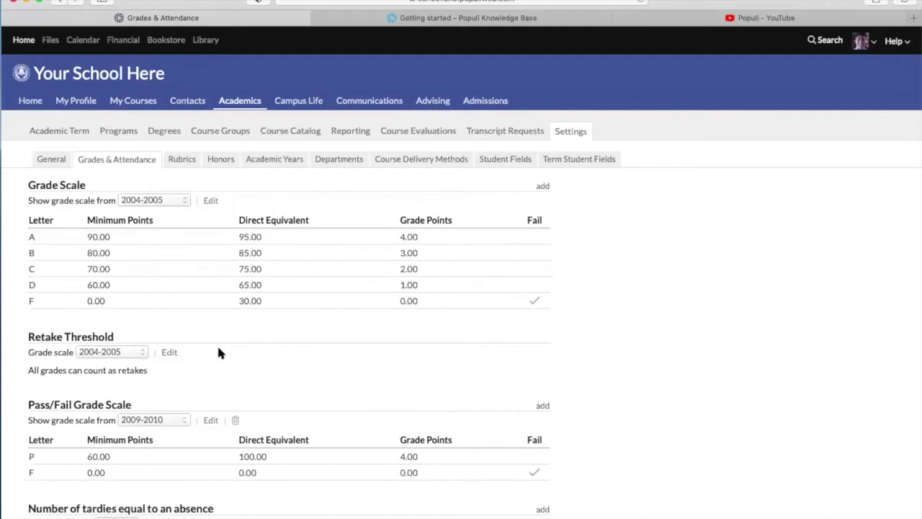
Examine the remaining Grades & Attendance settings from retake threshold to excused absences, and open the Academic Years list
scroll(210, 347, "down", 3)
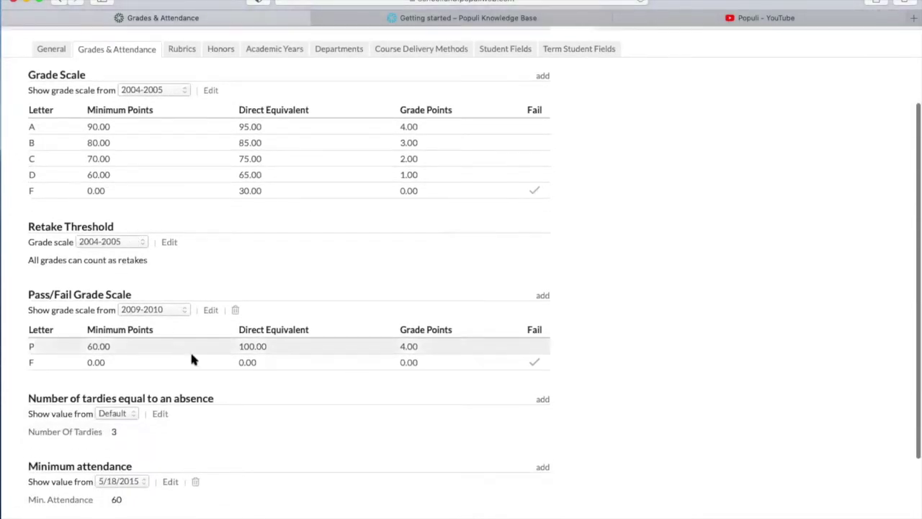
scroll(192, 338, "down", 3)
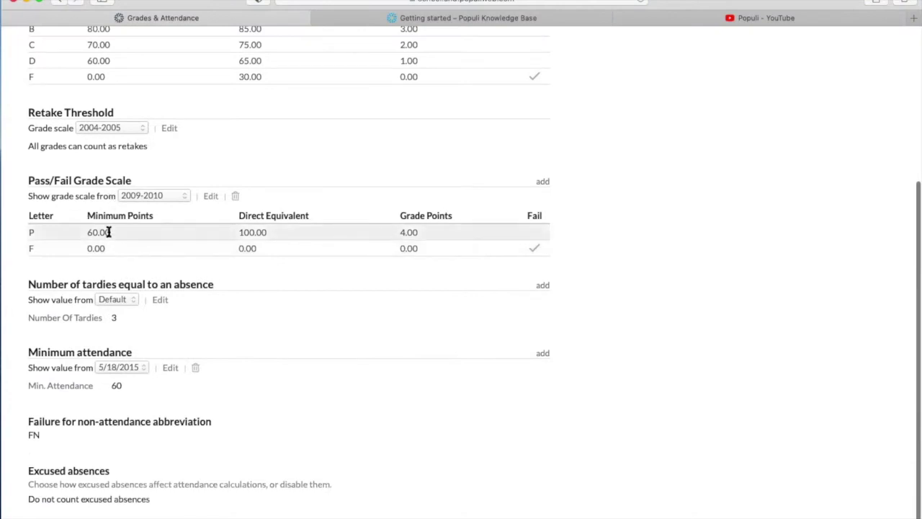
scroll(178, 333, "down", 1)
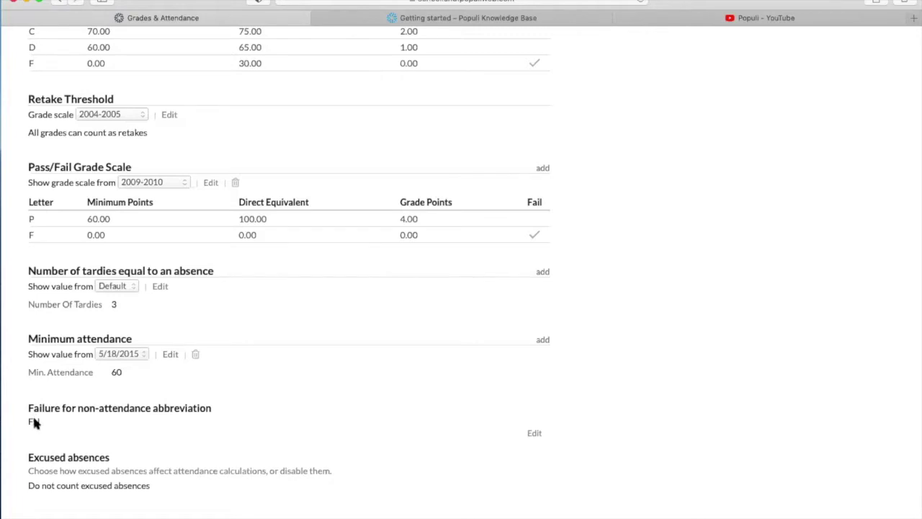
scroll(118, 430, "down", 2)
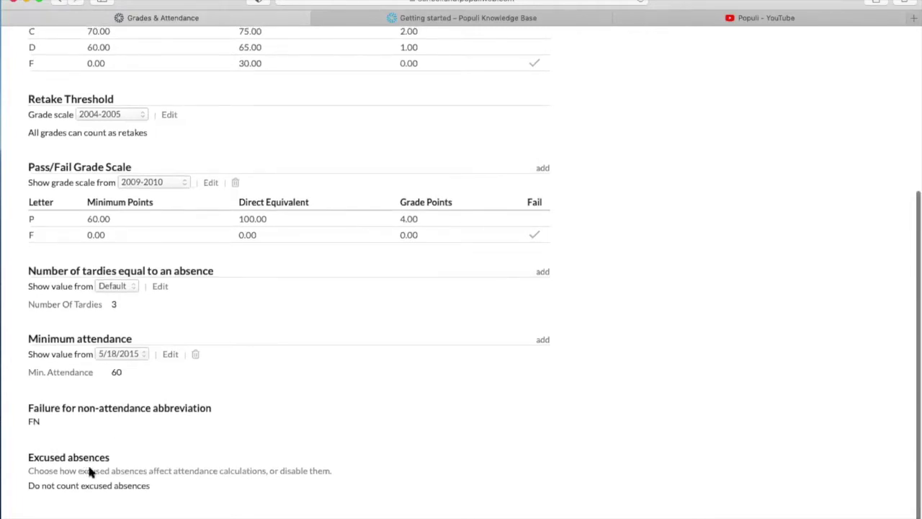
scroll(245, 270, "up", 5)
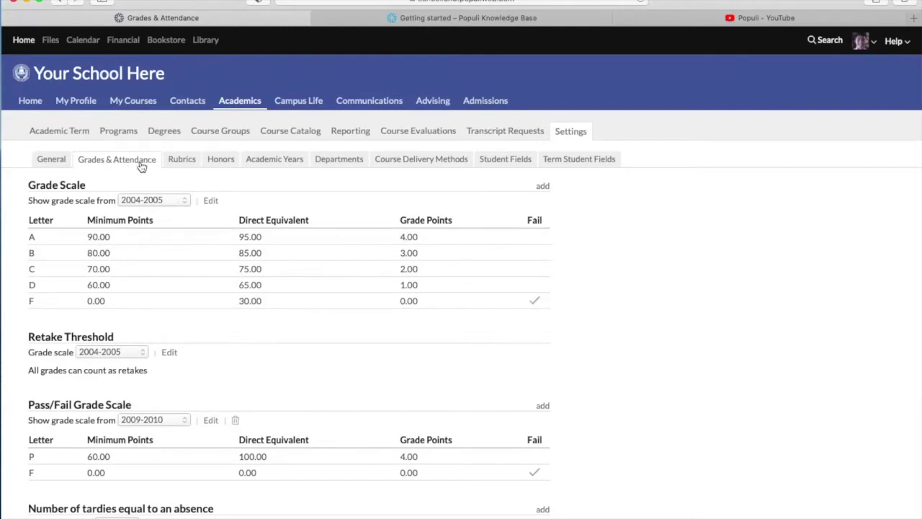
left_click(265, 161)
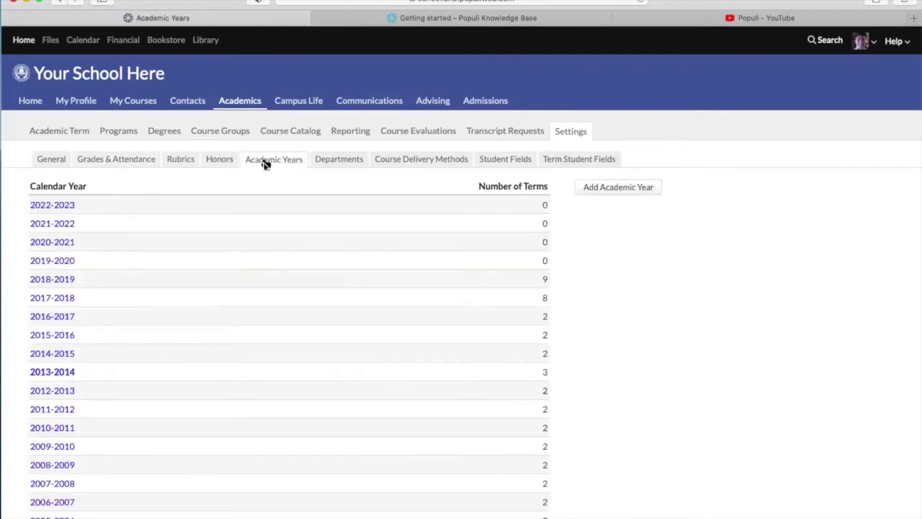
scroll(613, 190, "down", 1)
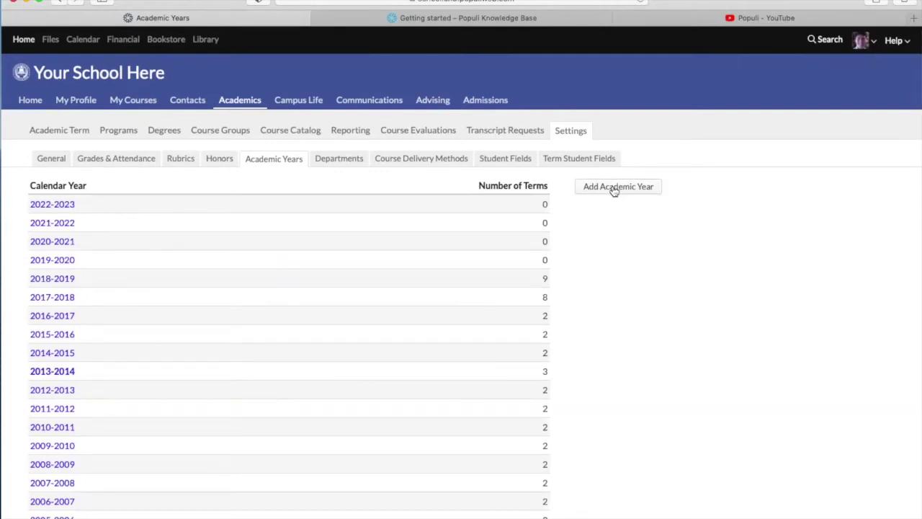
Fill in a new academic year with start year 2020 and end year 2021, and discard it
left_click(614, 190)
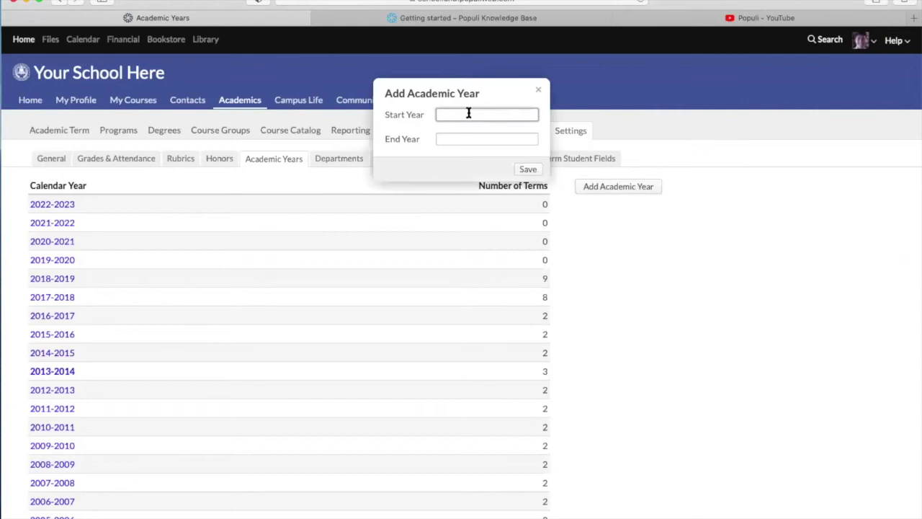
type("2020")
key("Tab")
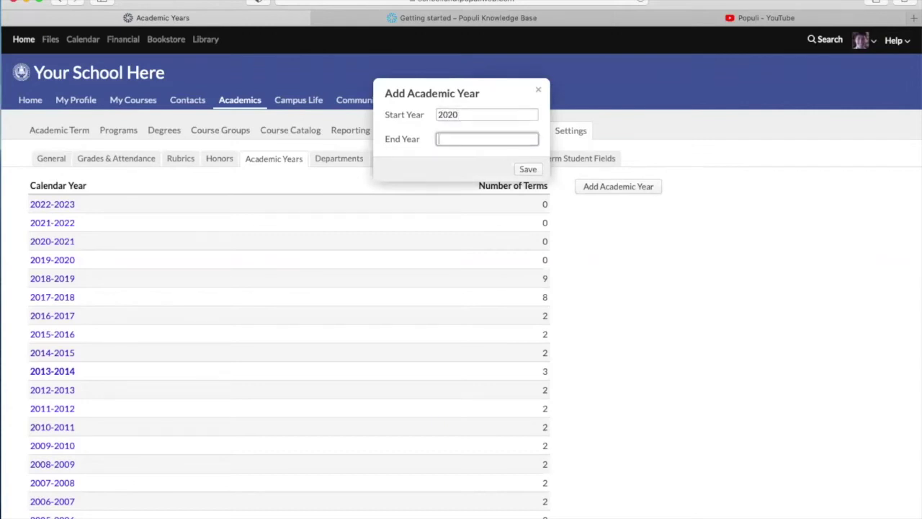
type("2021")
left_click(538, 90)
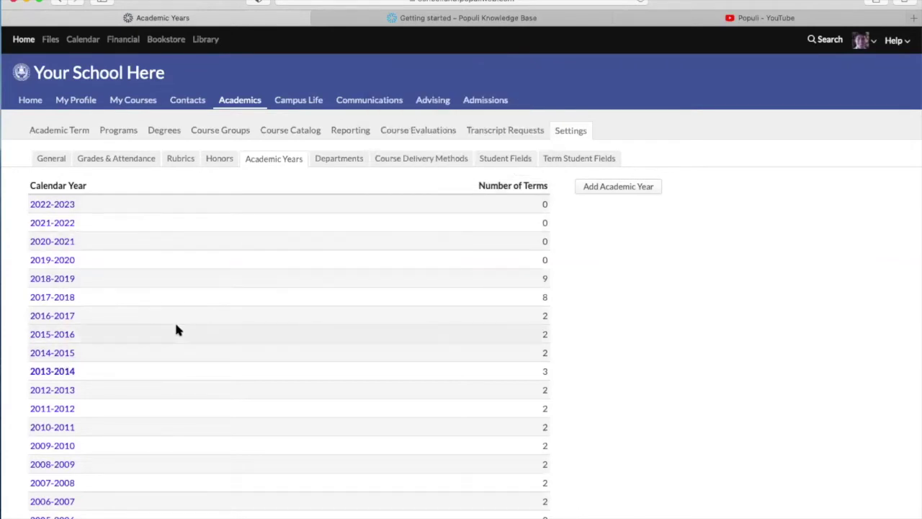
Open the 2013-2014 academic year and inspect its editable term names, dates and Nonstandard option, leaving without saving
left_click(56, 373)
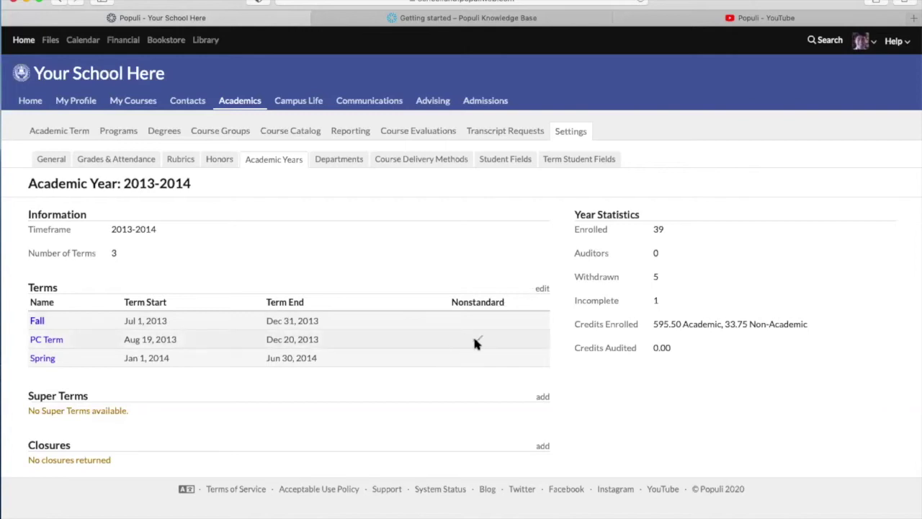
left_click(543, 288)
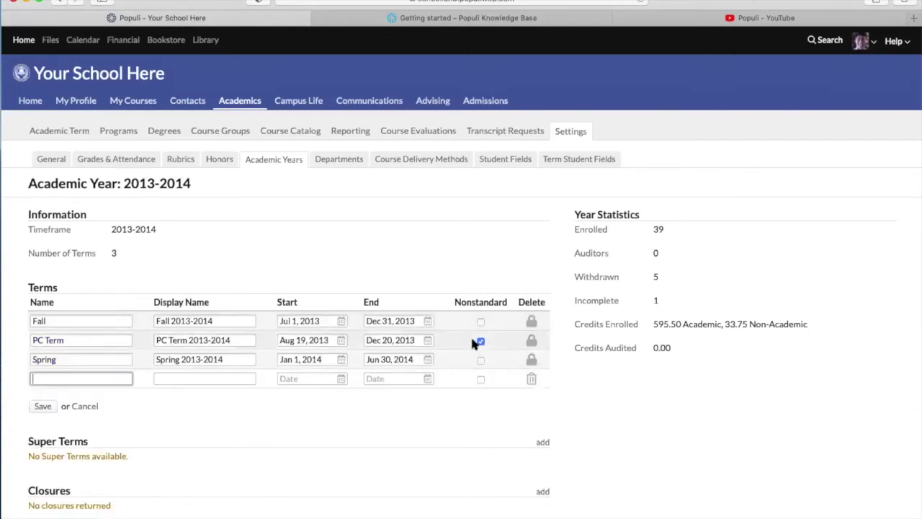
left_click(481, 340)
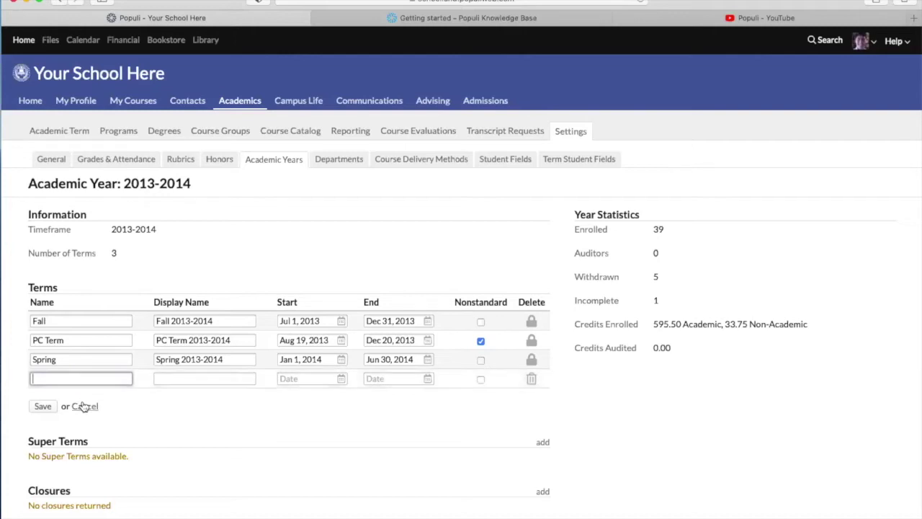
left_click(84, 406)
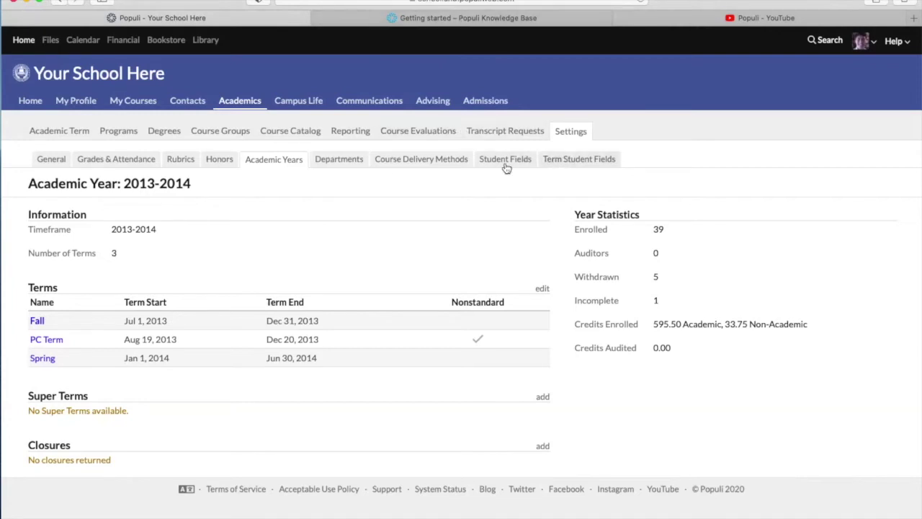
Check the knowledge base's Getting Started article list, and return to the school's site to open the academic programs list
left_click(444, 20)
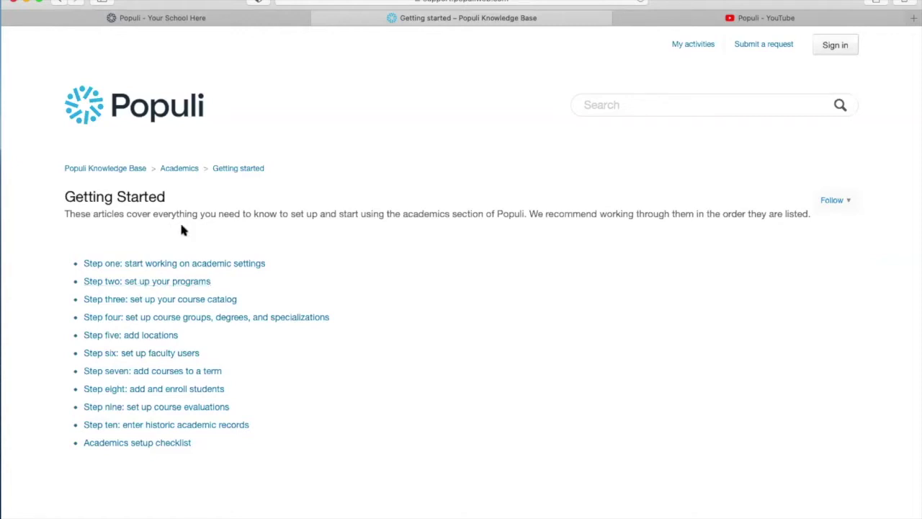
left_click(156, 20)
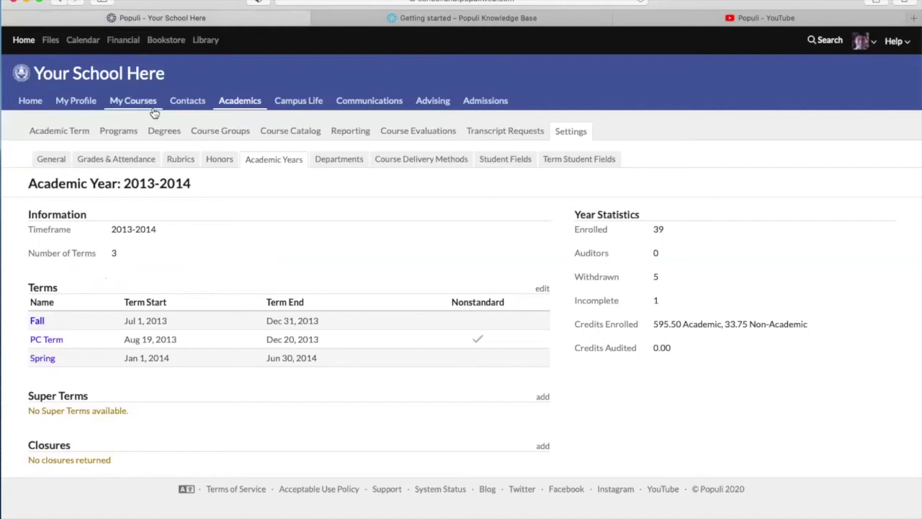
left_click(118, 131)
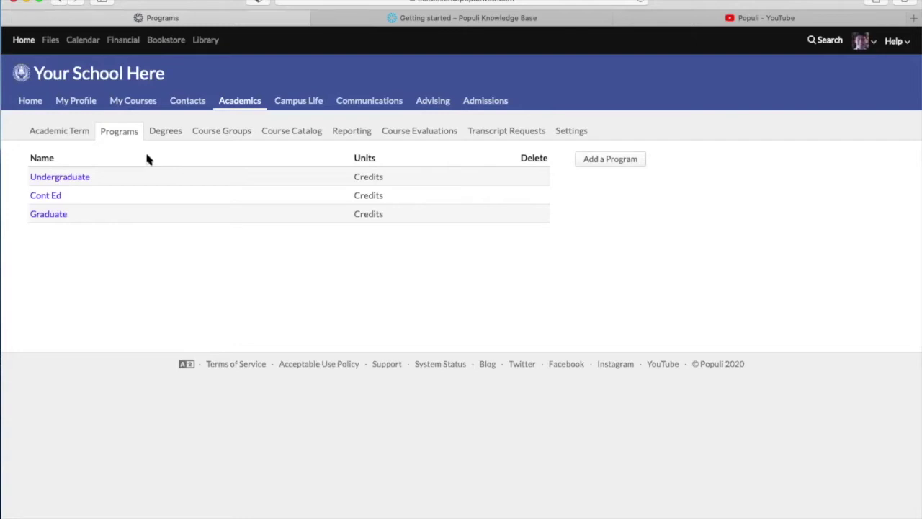
Open the Undergraduate program and examine its standings, thresholds, grade scale settings, default tuition schedules and academic term mappings
left_click(56, 177)
scroll(166, 292, "down", 5)
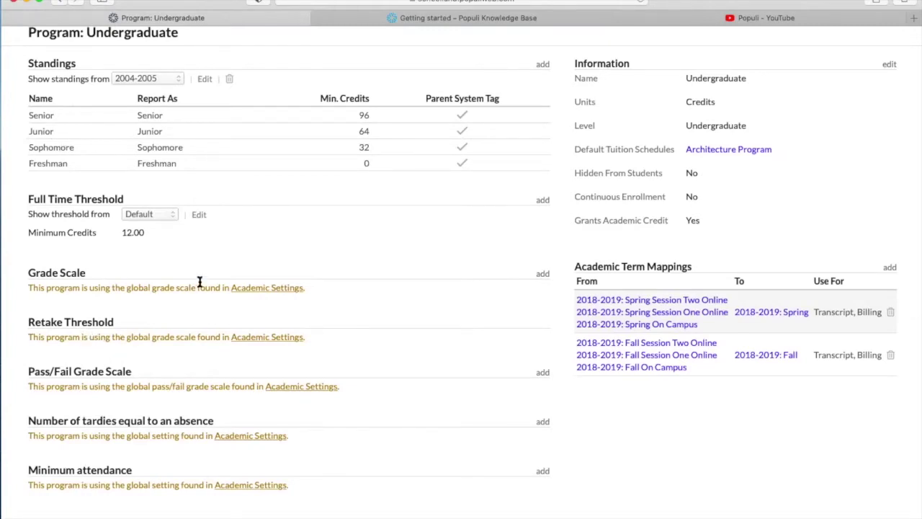
scroll(199, 282, "up", 4)
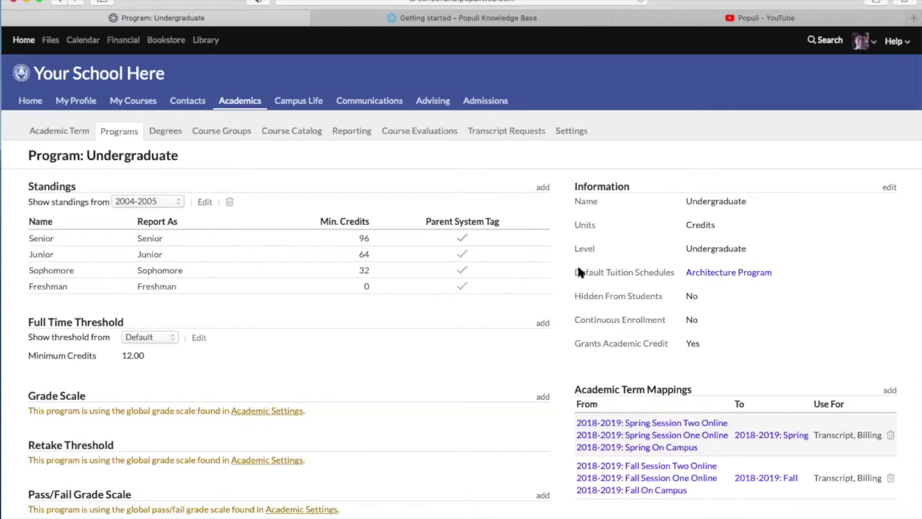
left_click_drag(576, 273, 674, 276)
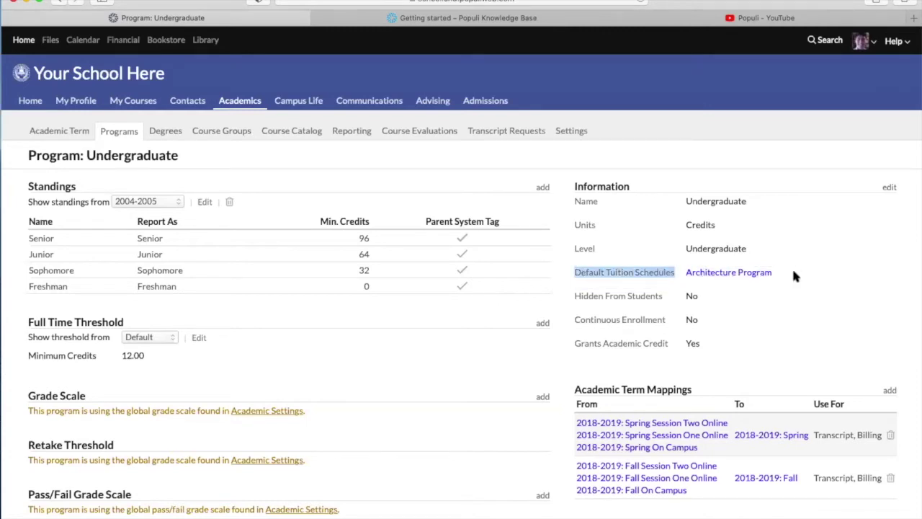
left_click(637, 274)
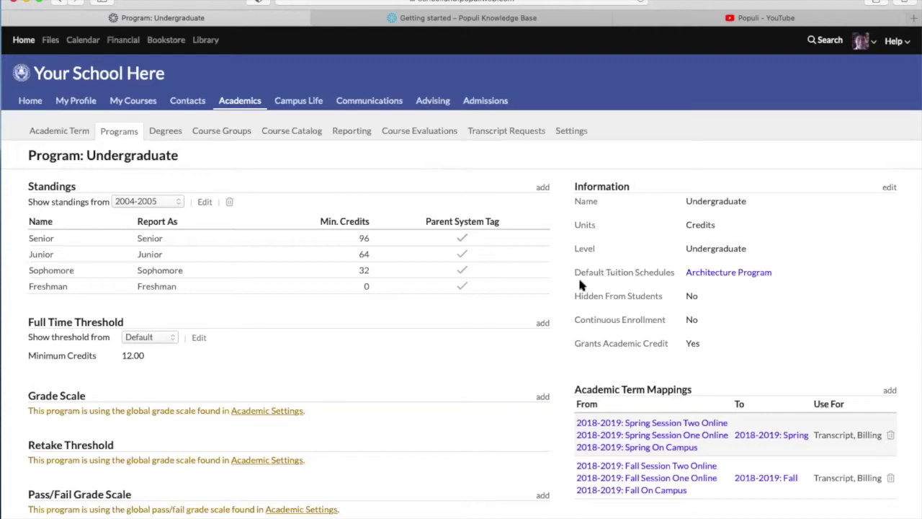
scroll(584, 280, "down", 2)
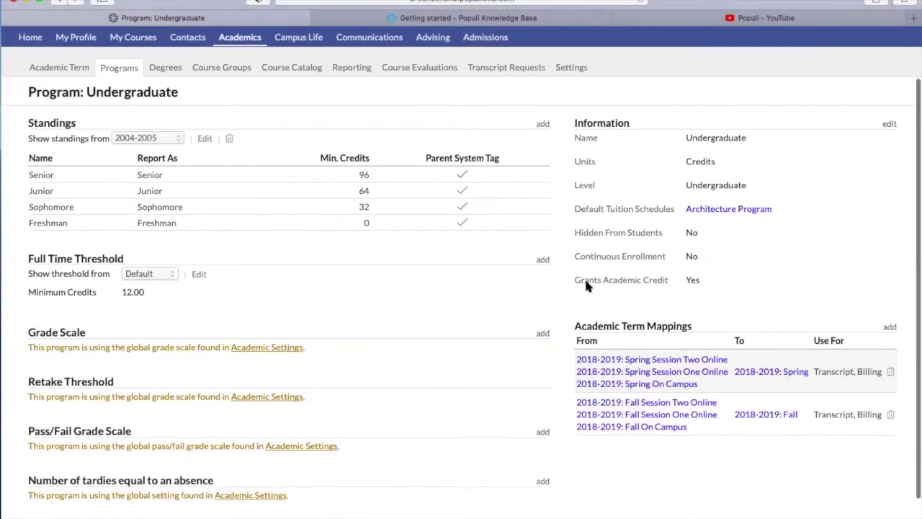
scroll(721, 238, "up", 2)
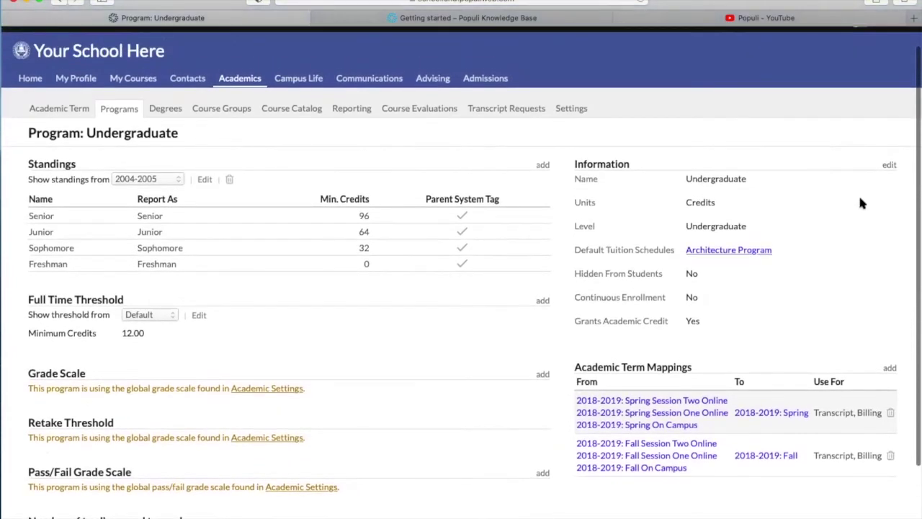
Inspect the Undergraduate program's editable information, including units, tuition schedules, student visibility and continuous enrollment, and close it without saving
left_click(889, 164)
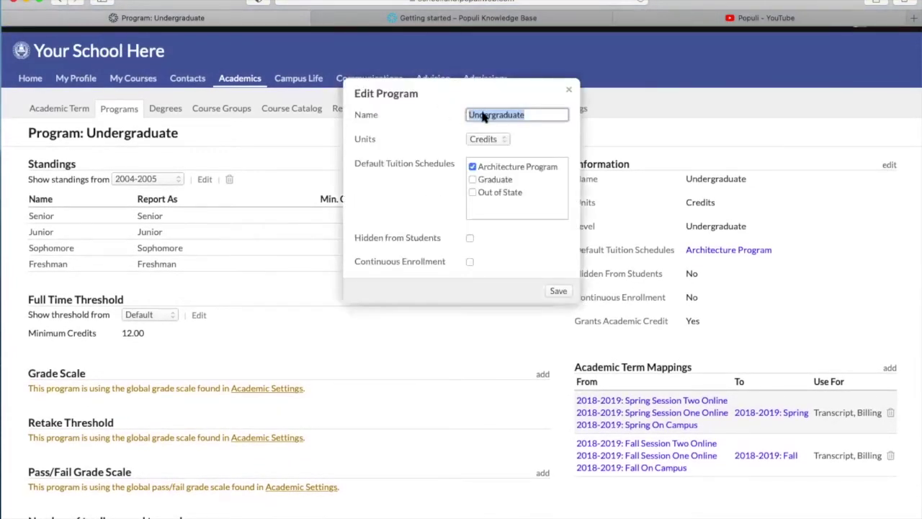
left_click(491, 139)
left_click(535, 136)
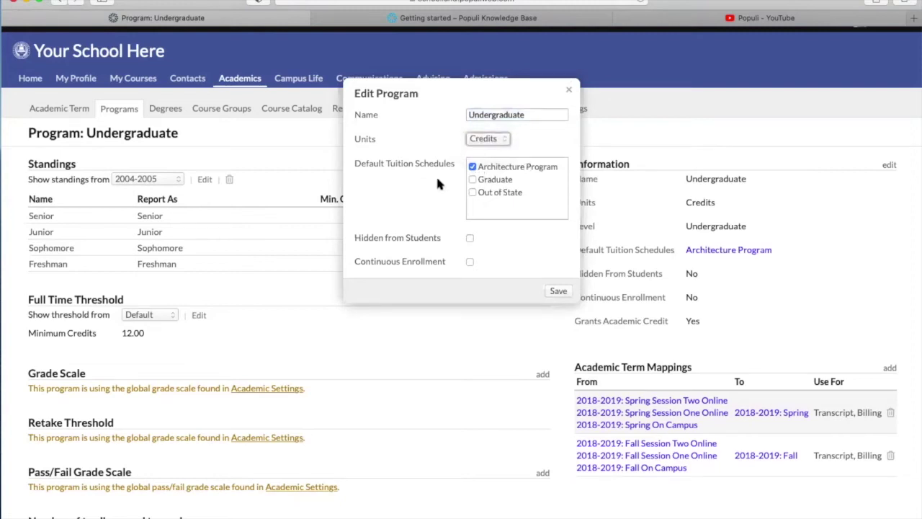
scroll(435, 174, "up", 1)
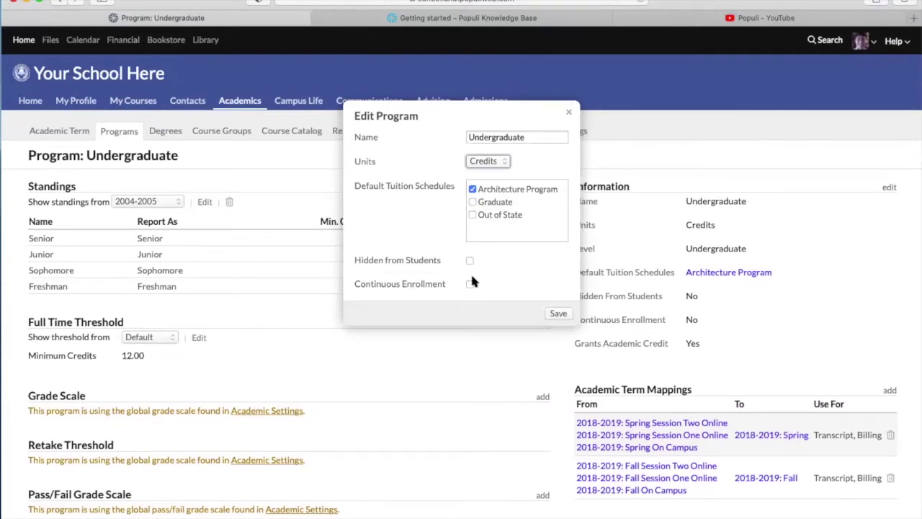
left_click(569, 115)
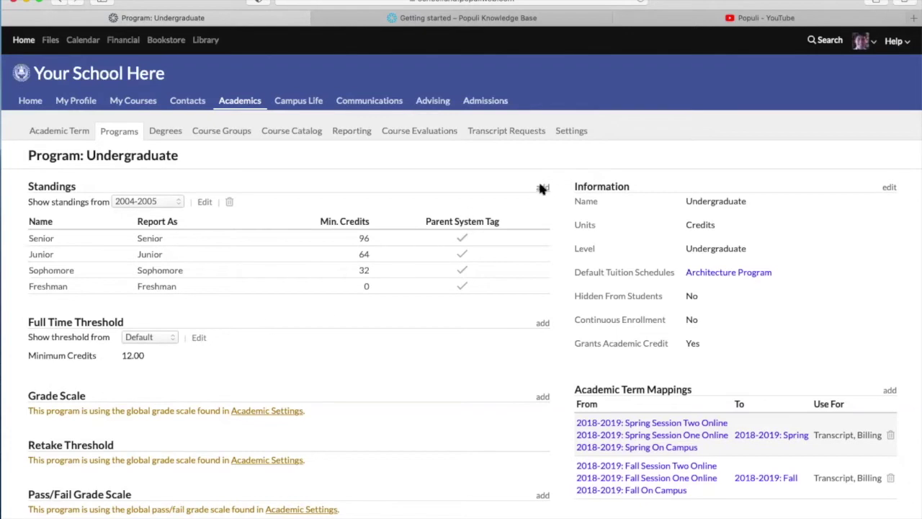
Try renaming the Undergraduate program's Freshman standing to 1st year, check its Report As options, restore the name Freshman and cancel the edit
left_click(202, 202)
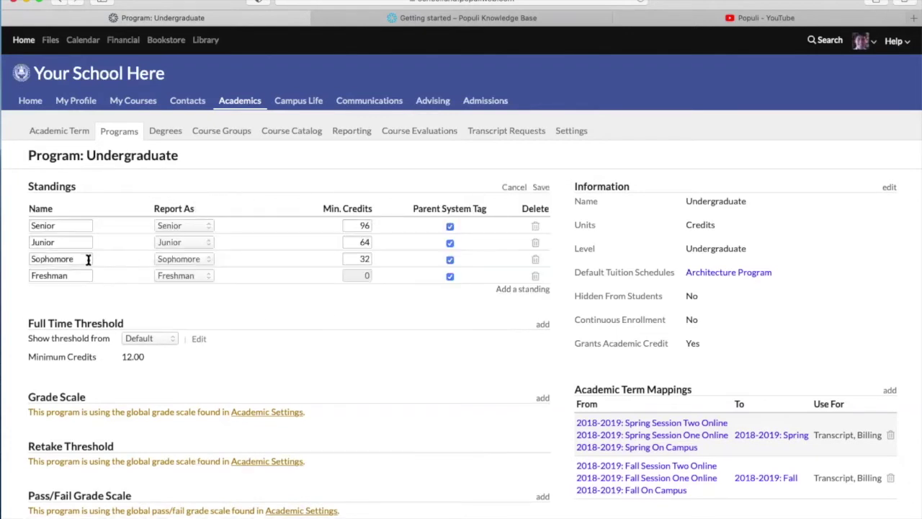
double_click(65, 275)
type("1st year")
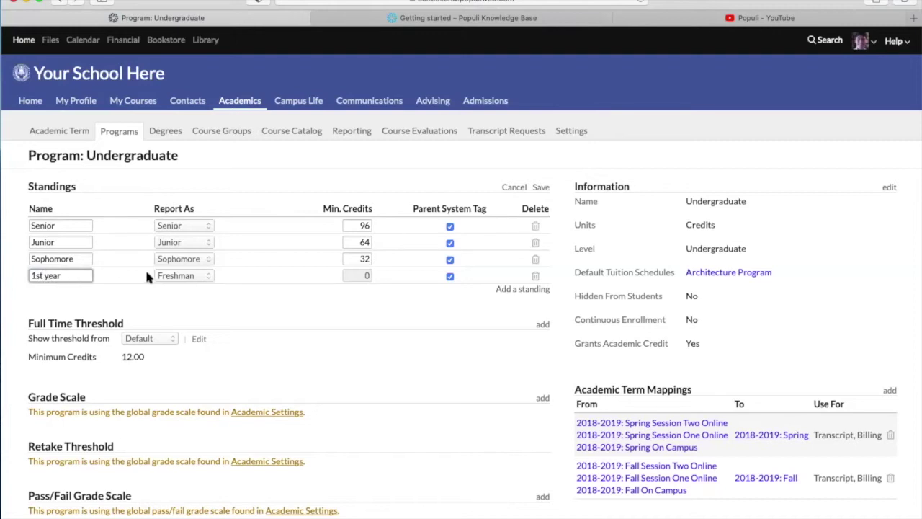
left_click(184, 275)
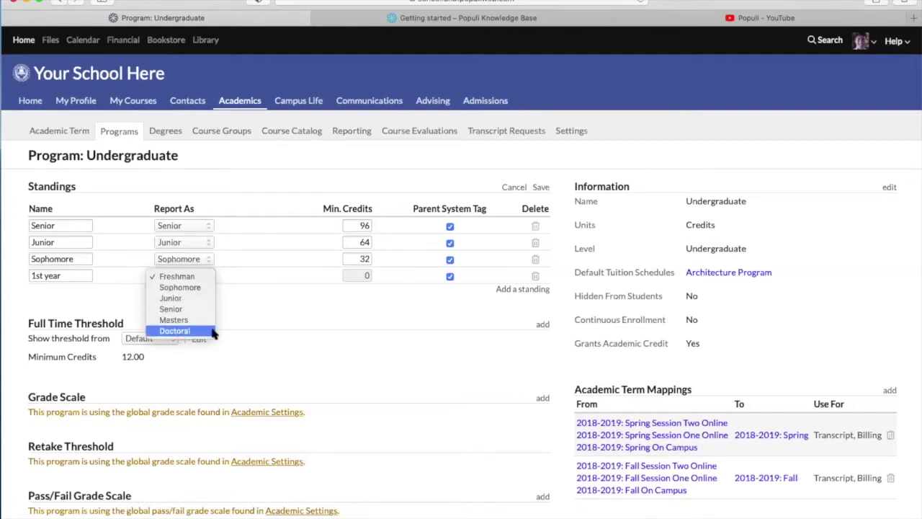
left_click(271, 277)
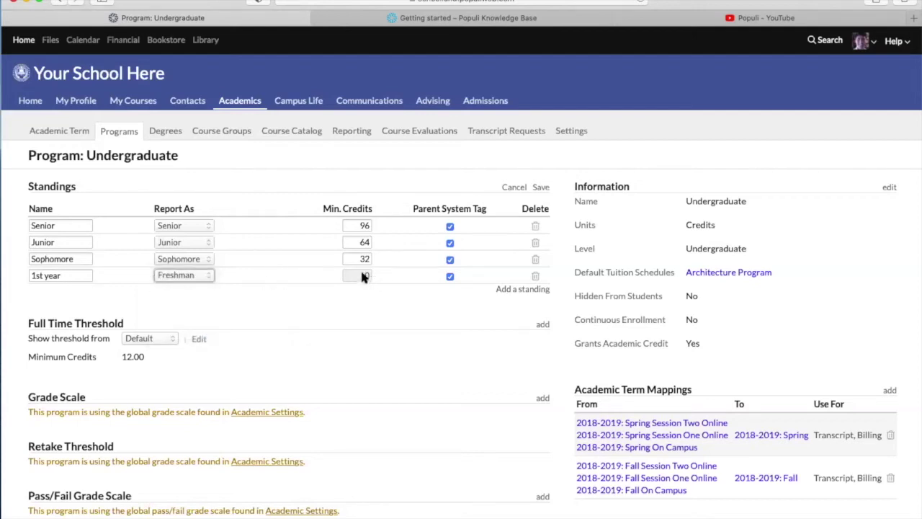
triple_click(43, 277)
type("Freshman")
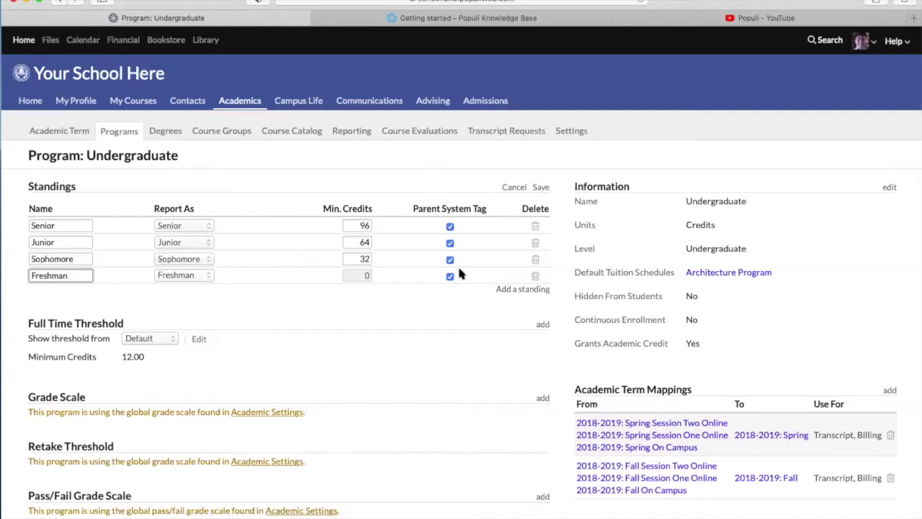
left_click(514, 188)
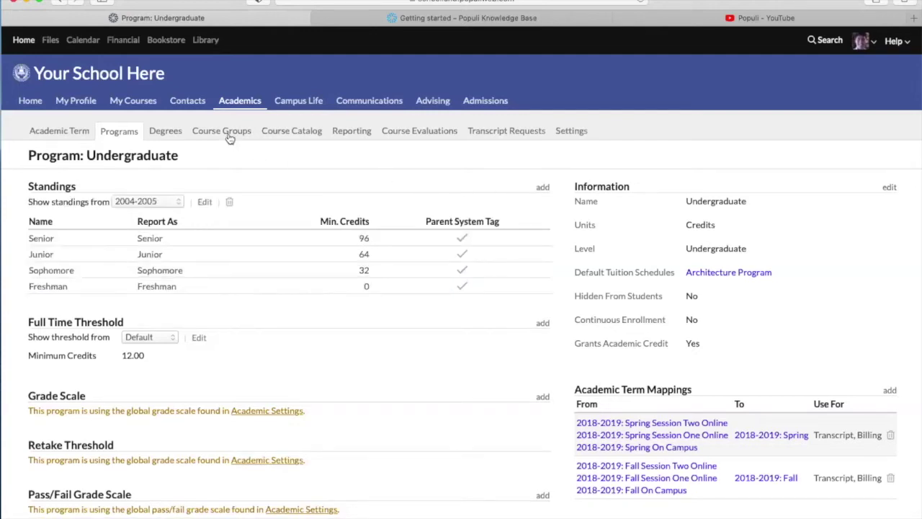
Consult the knowledge base's Getting Started steps, and return to the school's site to open the course catalog
left_click(454, 18)
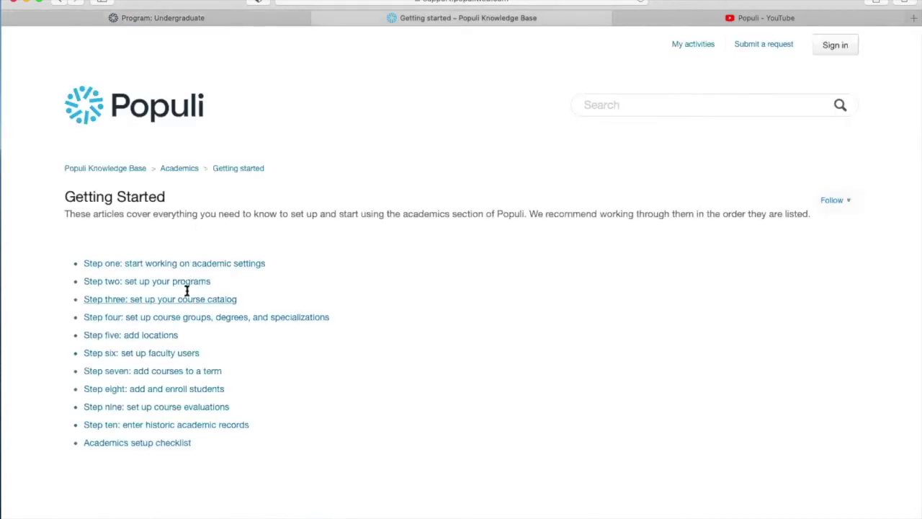
left_click(181, 21)
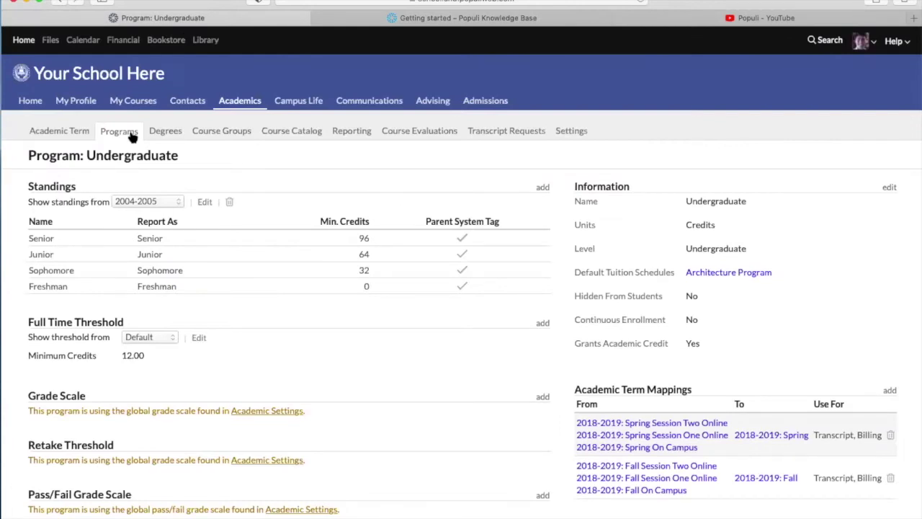
left_click(282, 137)
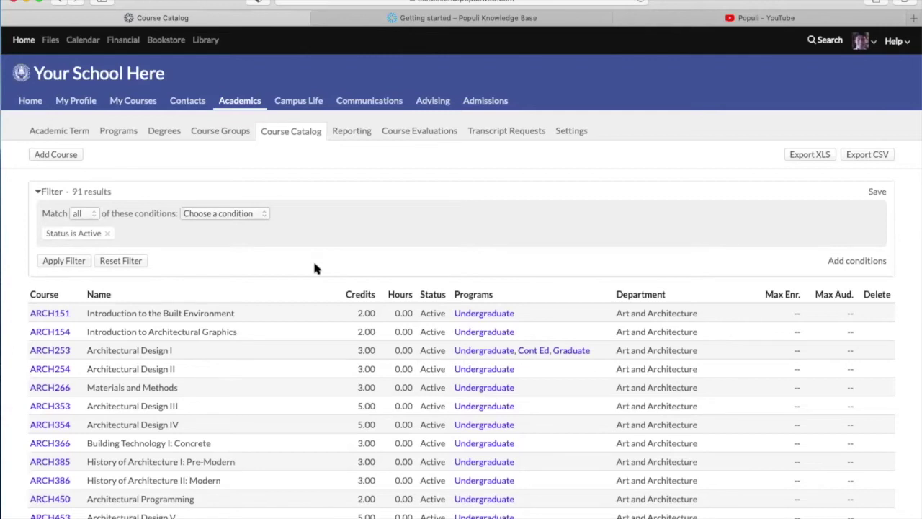
Start a new course in the catalog and assign it to the Undergraduate and Graduate programs
left_click(45, 155)
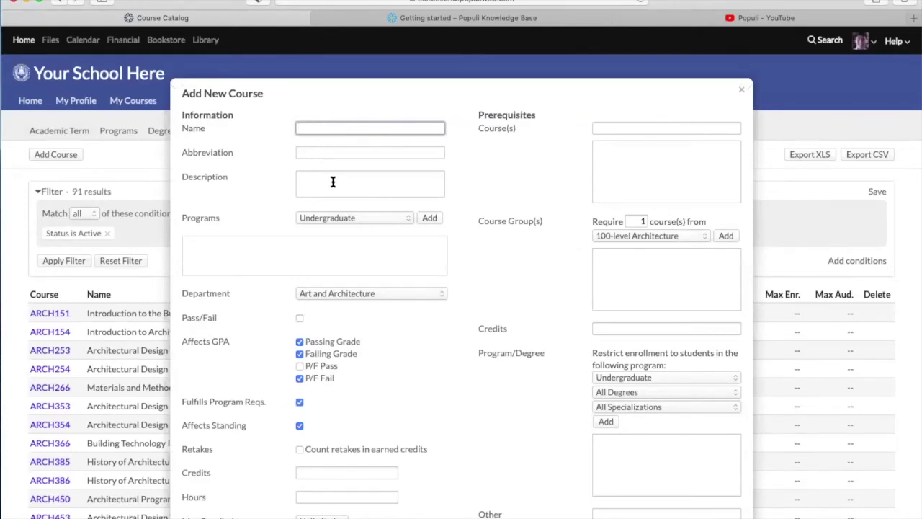
left_click(350, 217)
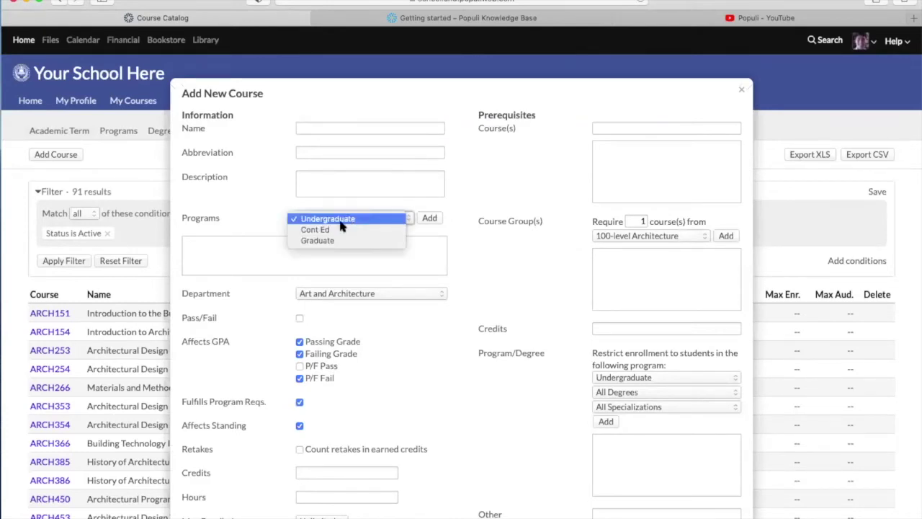
left_click(428, 218)
left_click(429, 218)
left_click(383, 213)
left_click(371, 240)
left_click(430, 218)
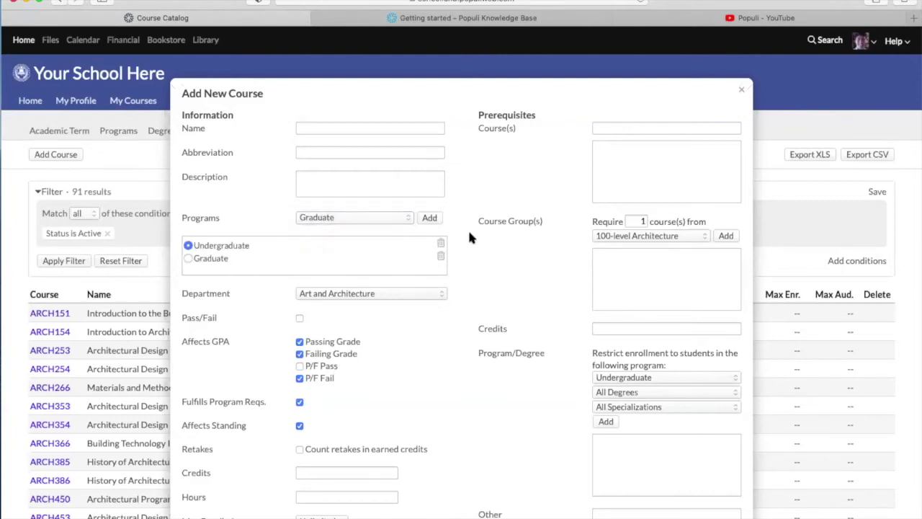
Examine the new course's department choices and its remaining settings, from Pass/Fail and GPA effects to delivery method and CIP code
scroll(481, 333, "down", 4)
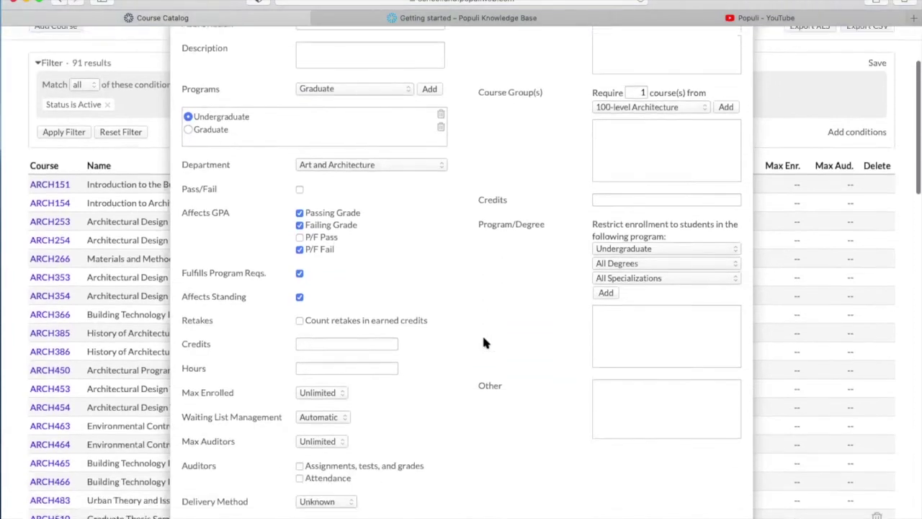
left_click(345, 165)
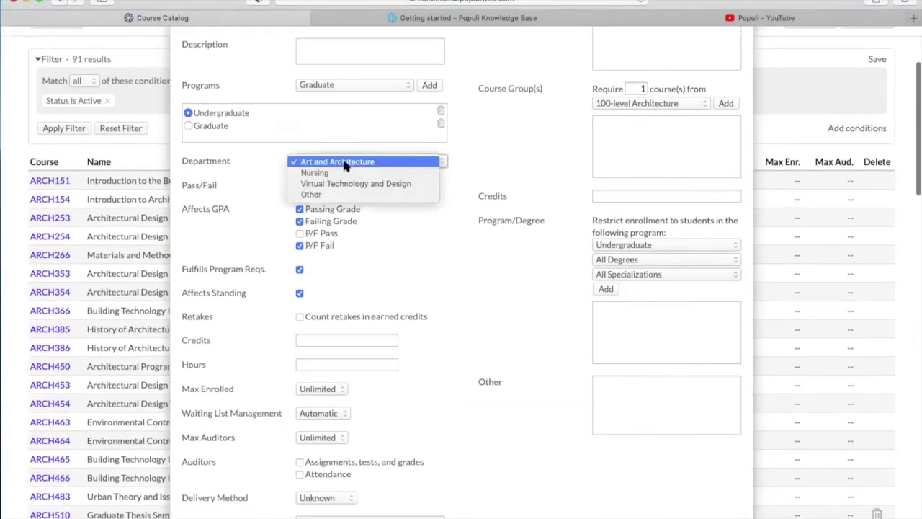
left_click(431, 251)
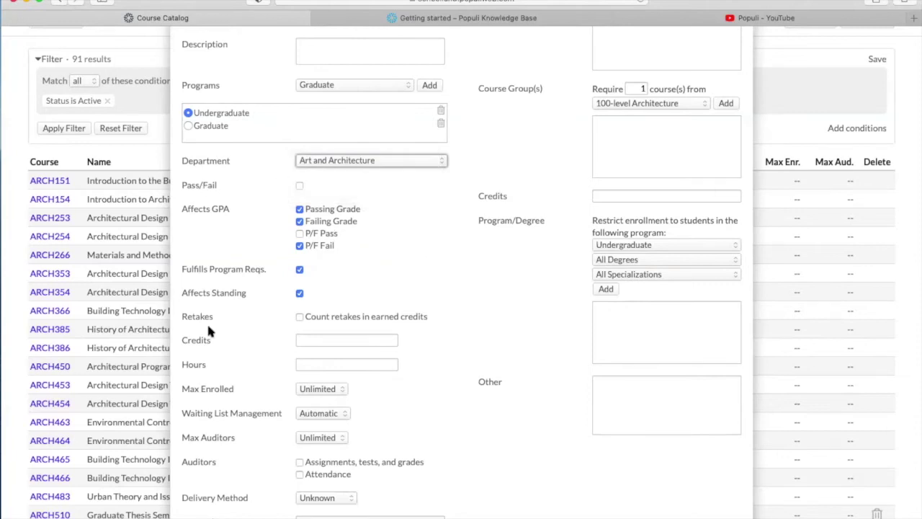
scroll(463, 289, "down", 3)
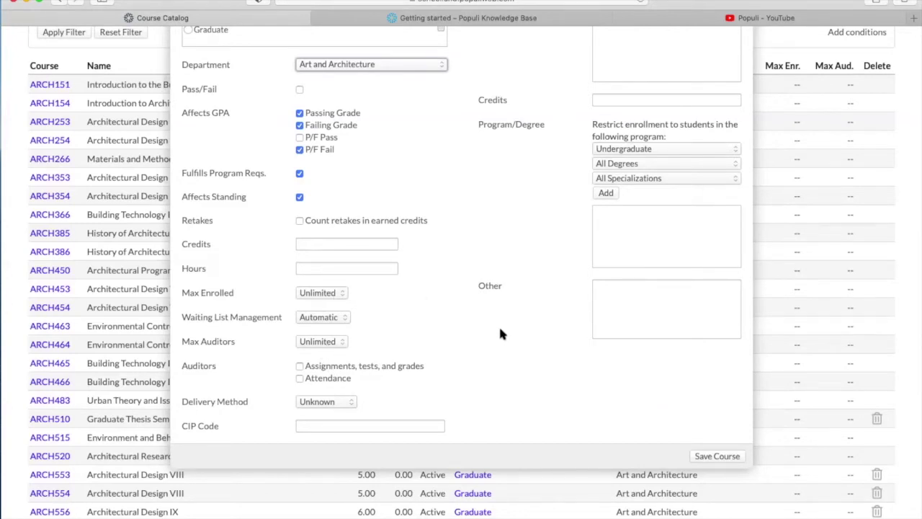
Add MATH143: Pre-calculus Algebra and Analytic Geometry and MATH160: Survey of Calculus as prerequisite courses
scroll(500, 333, "up", 5)
left_click(618, 127)
type("math")
key("Return")
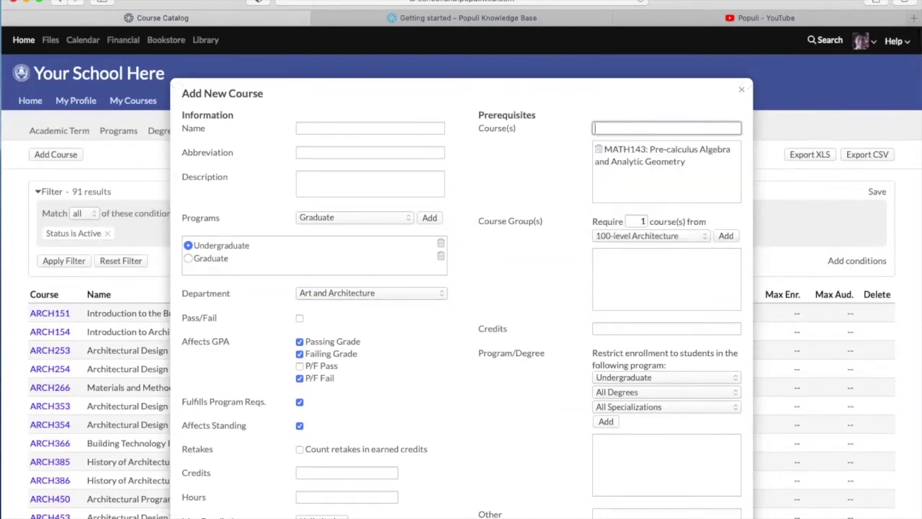
type("math")
key("Down")
key("Return")
Add a course group prerequisite requiring 3 courses from 200-level Architecture
left_click(630, 219)
key("BackSpace")
type("3")
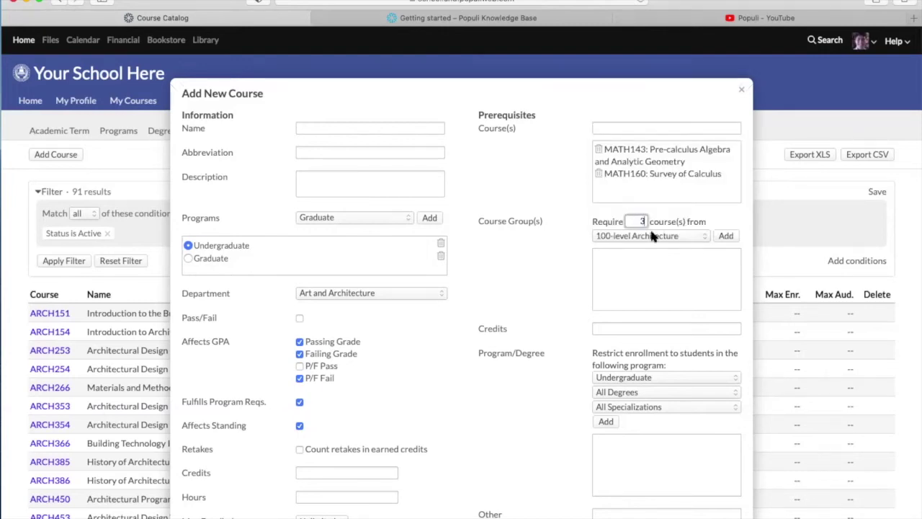
left_click(652, 236)
left_click(638, 248)
left_click(724, 235)
Set the prerequisite credits to 32, and close the new course form without saving
scroll(630, 338, "down", 3)
left_click(609, 225)
type("32")
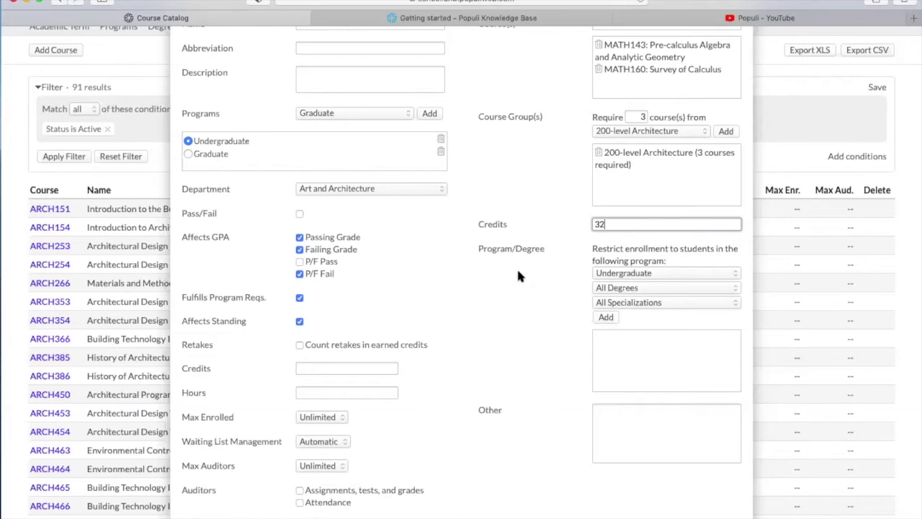
scroll(519, 274, "up", 3)
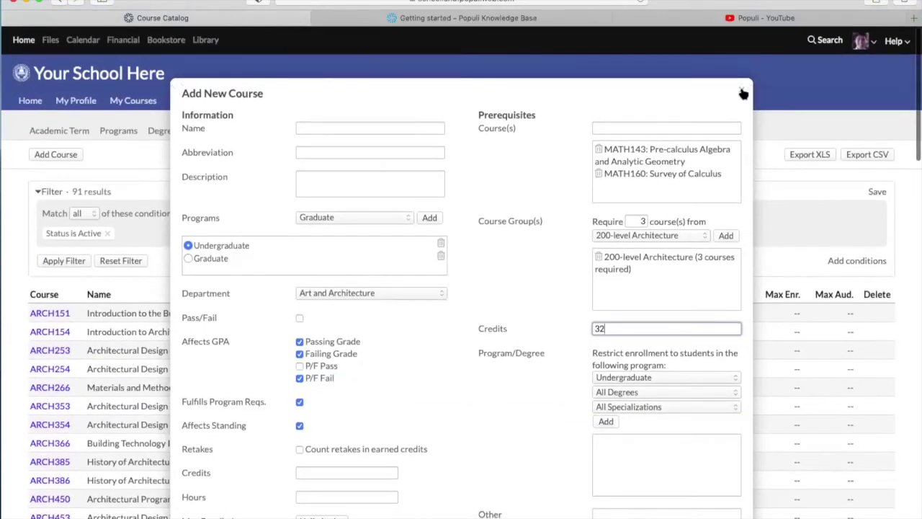
left_click(741, 91)
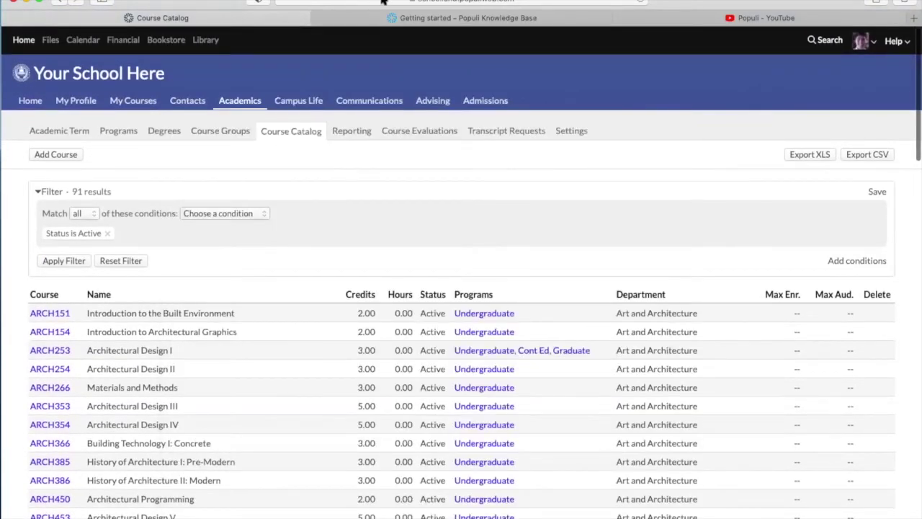
Check the Getting Started article list again, and return to the school's site to open the active course groups
left_click(429, 19)
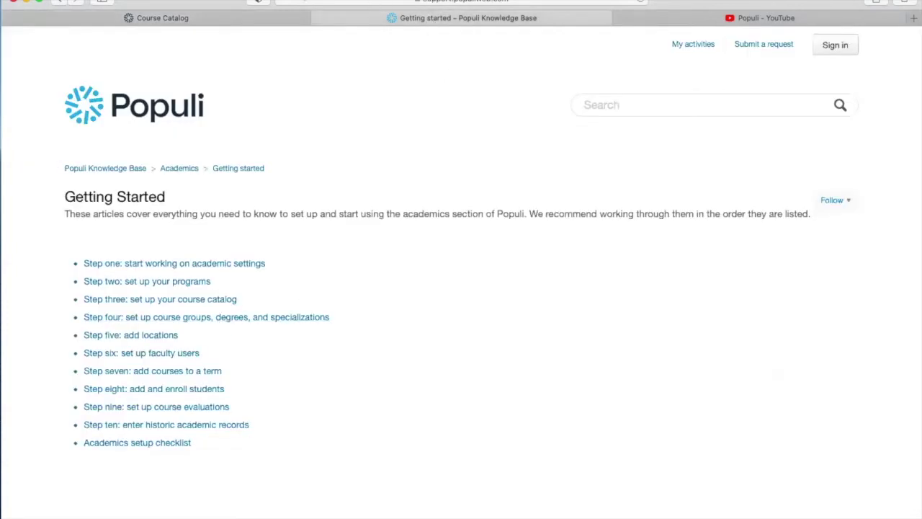
left_click(234, 19)
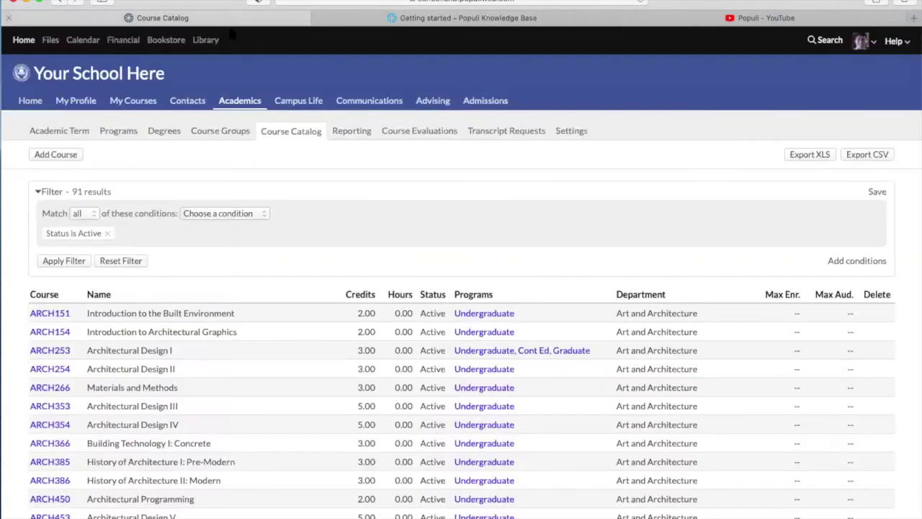
left_click(209, 136)
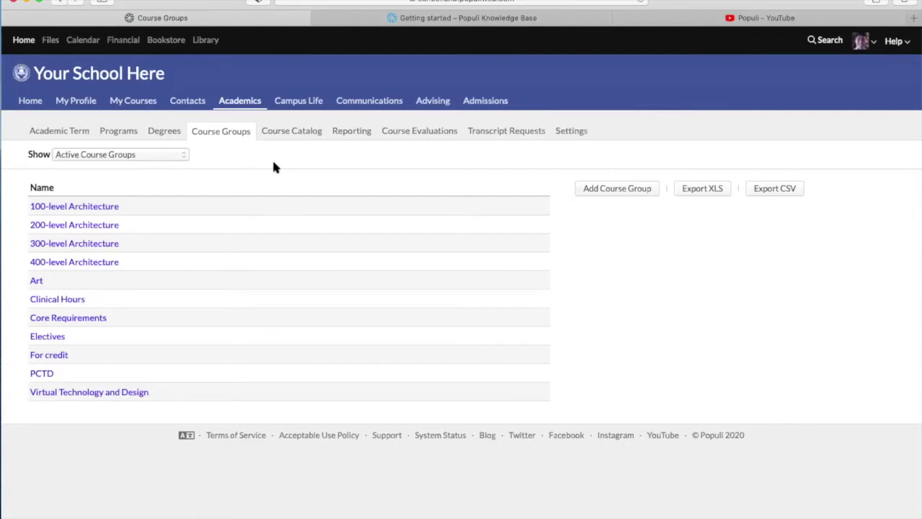
Open the degrees list and inspect the new degree form's fields, including program and level choices and Diploma, closing it without saving
left_click(155, 135)
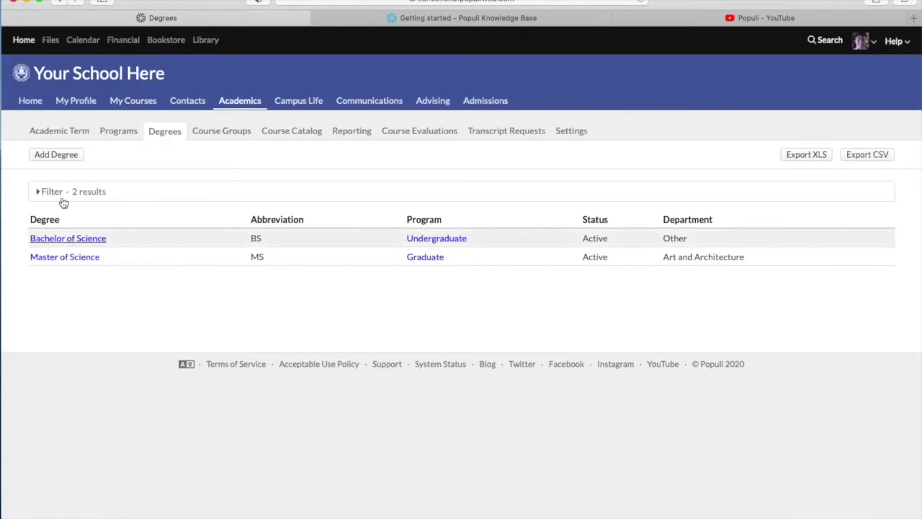
left_click(58, 154)
left_click(425, 113)
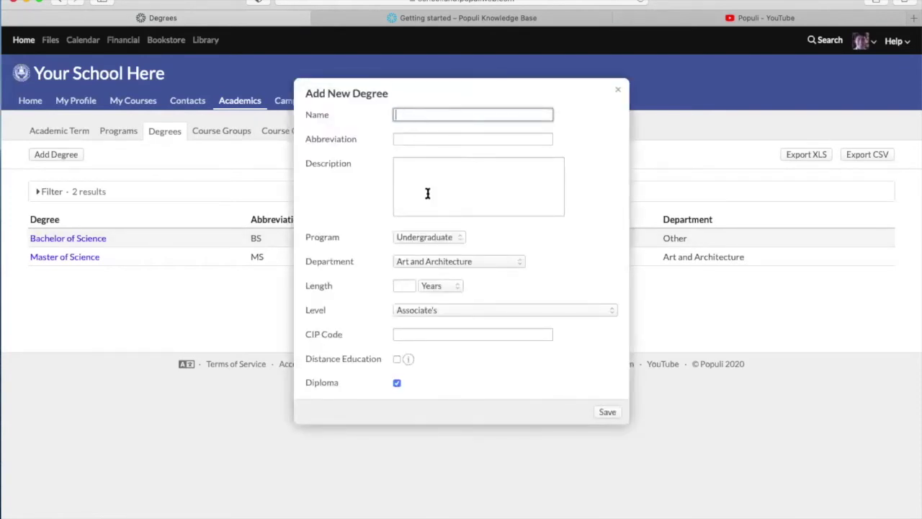
left_click(432, 238)
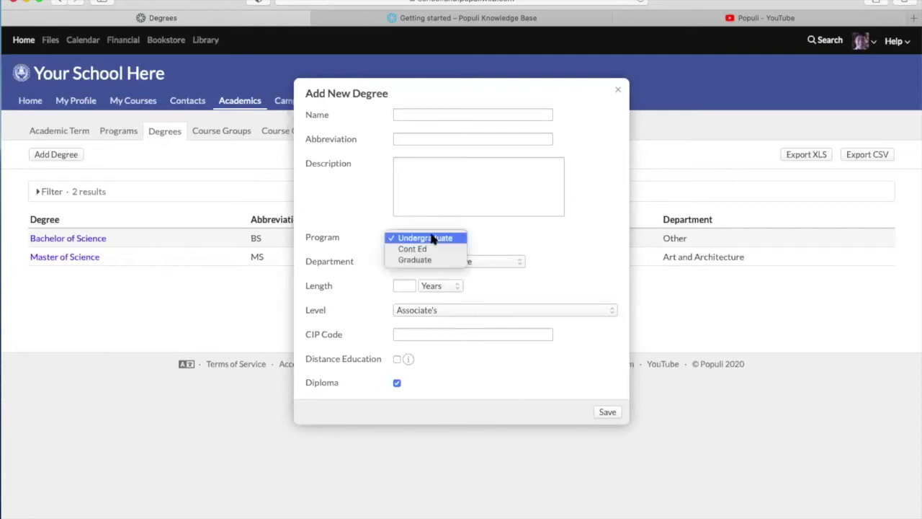
left_click(502, 232)
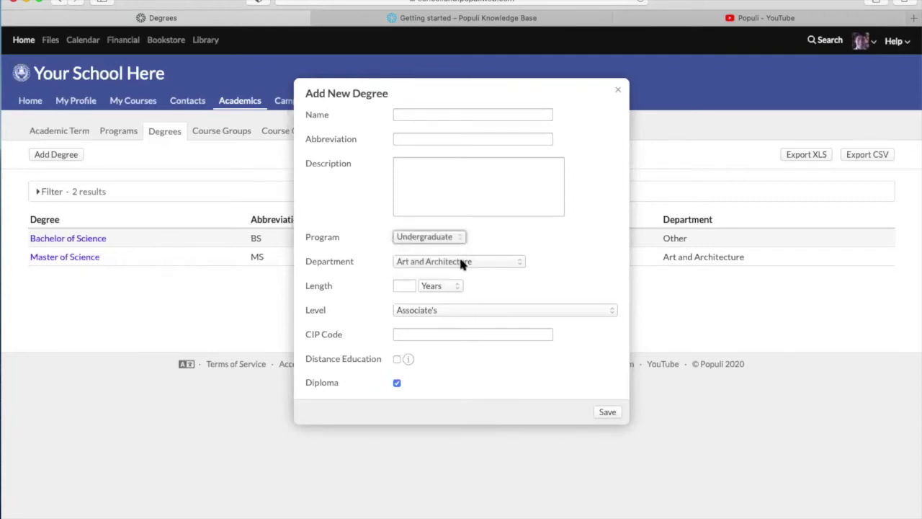
left_click(415, 309)
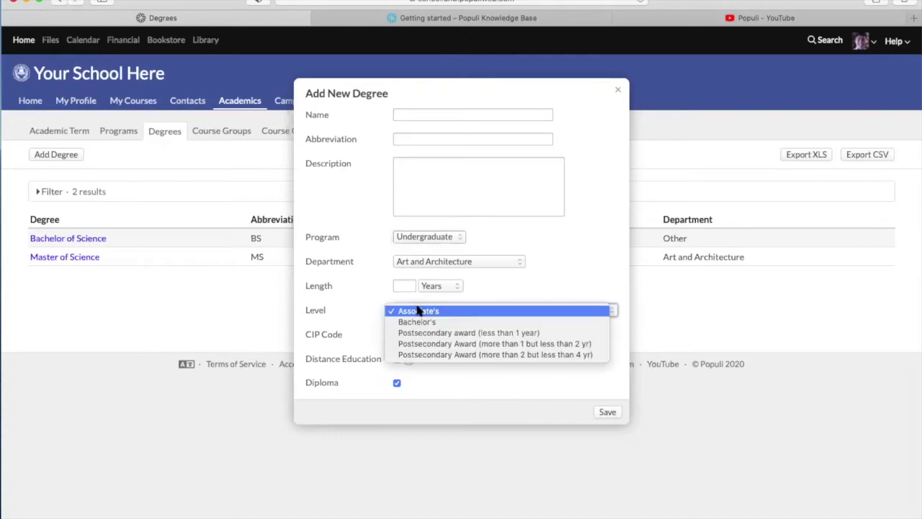
left_click(331, 309)
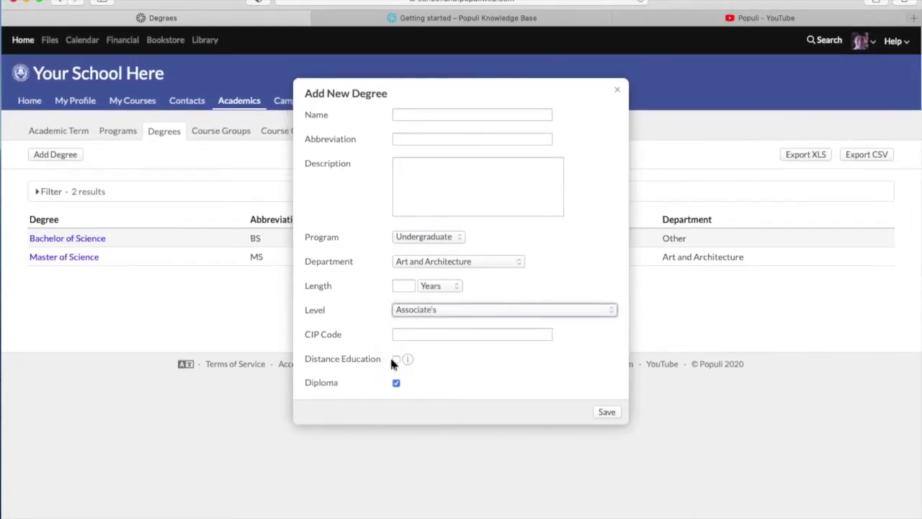
left_click(616, 93)
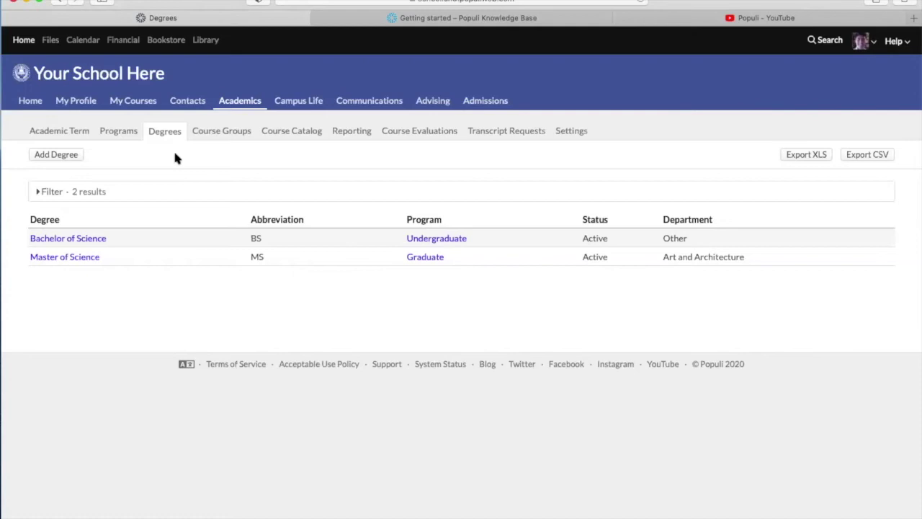
left_click(45, 156)
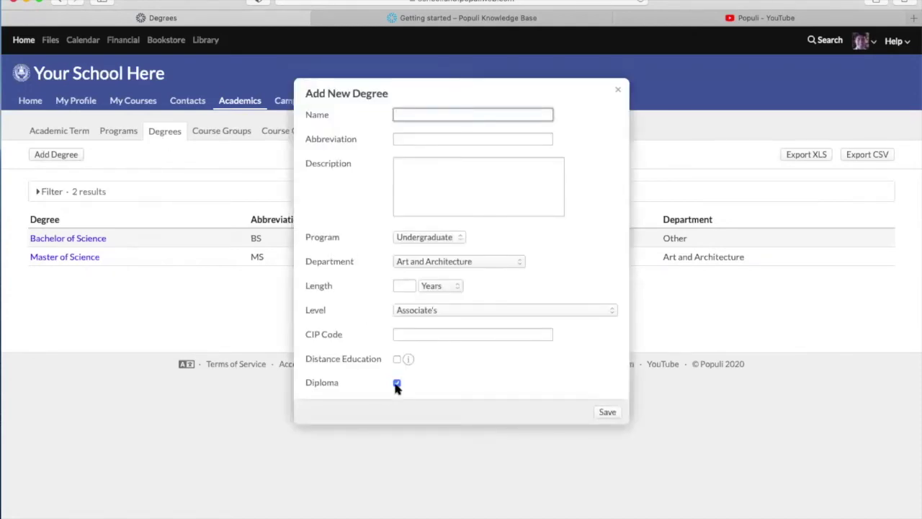
left_click(617, 92)
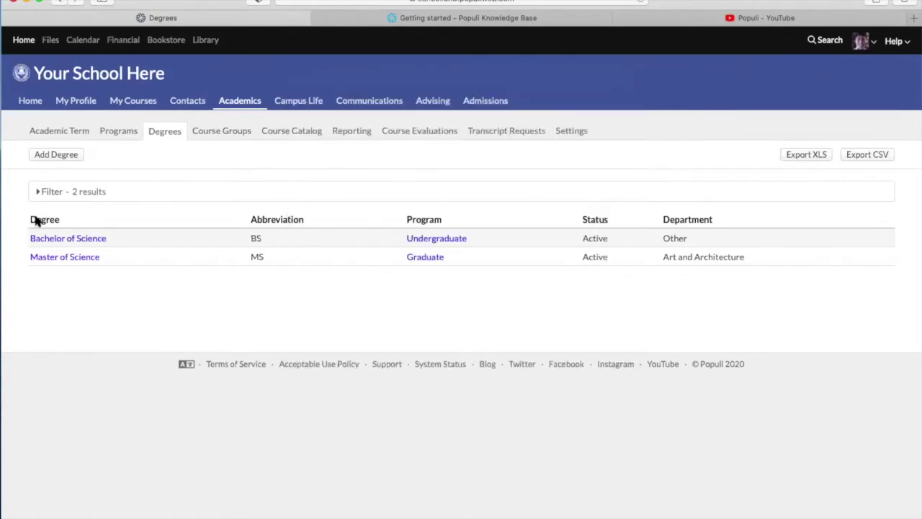
Open the Bachelor of Science degree and examine its GPA and unit requirements for requirement year 2004-2005
left_click(78, 238)
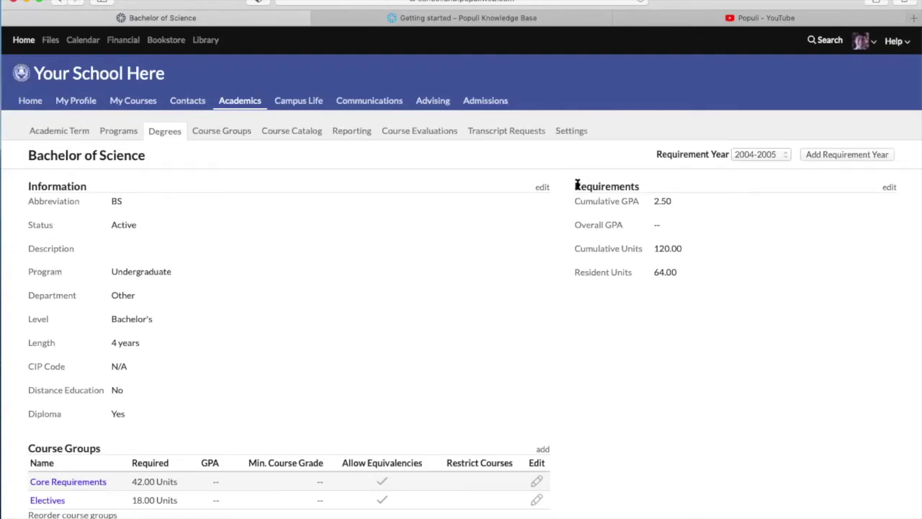
left_click_drag(576, 202, 685, 282)
left_click(826, 221)
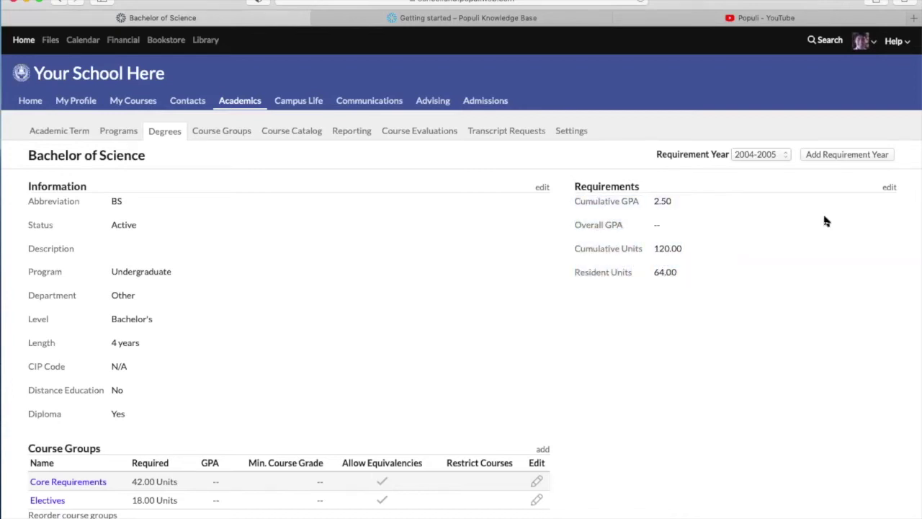
Inspect the Bachelor of Science requirements form and the year choices for adding a requirement year, closing both forms without saving
left_click(889, 188)
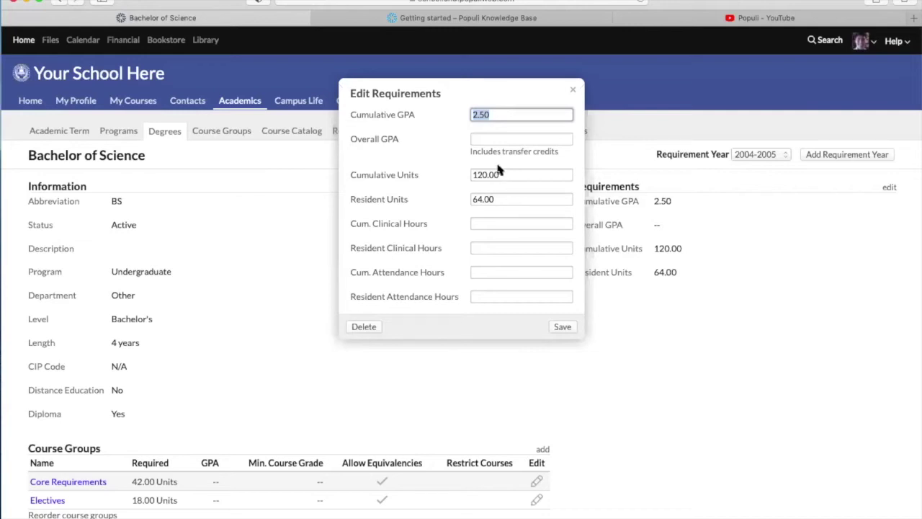
left_click(574, 92)
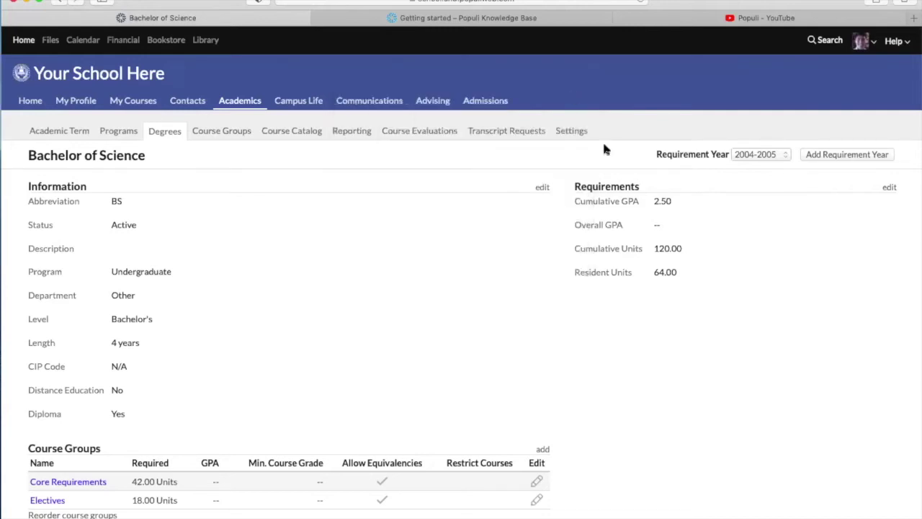
left_click(746, 155)
left_click(848, 155)
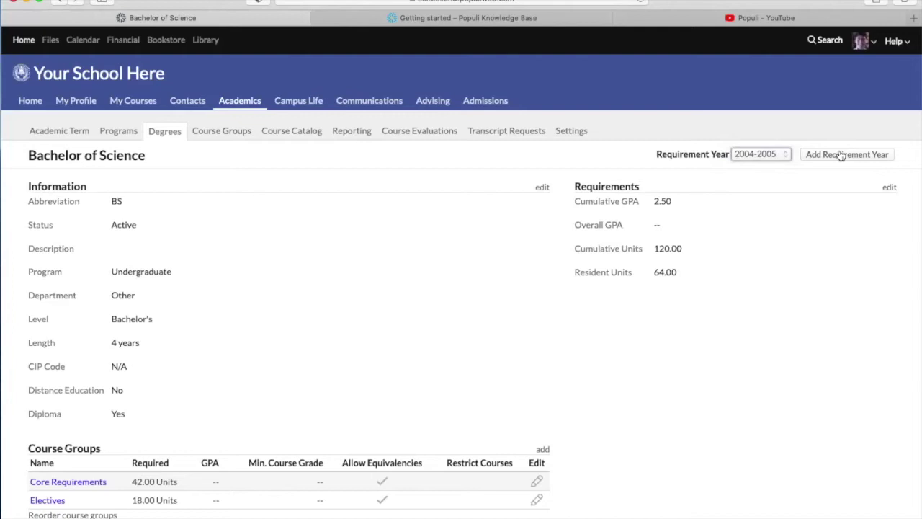
left_click(840, 154)
left_click(517, 114)
left_click(516, 138)
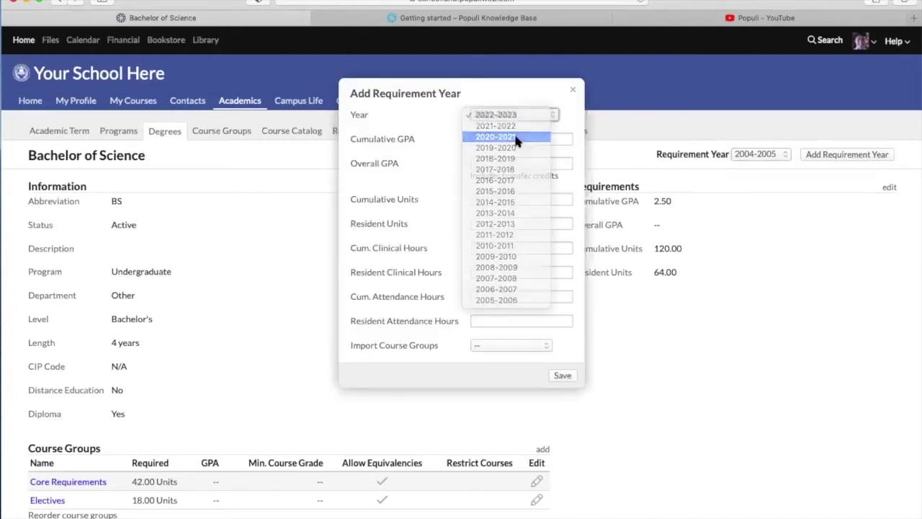
left_click(574, 93)
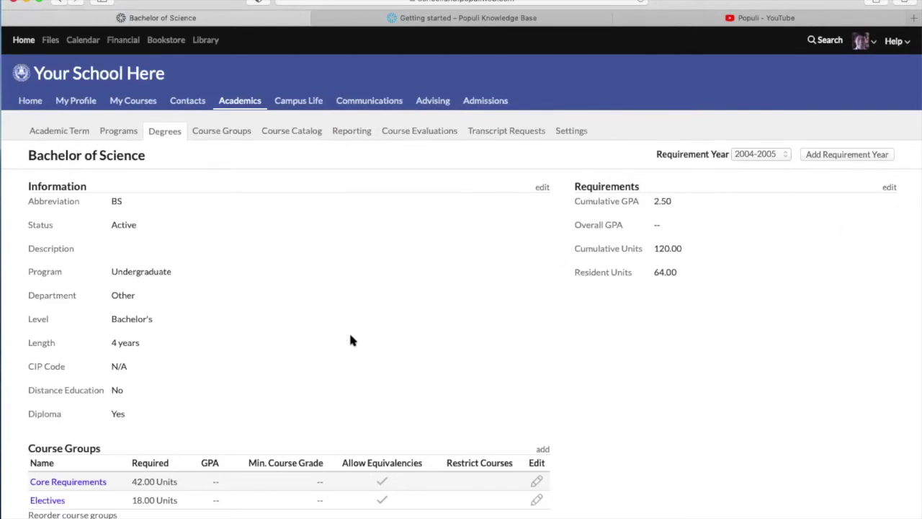
Open the degree's Core Requirements course group, examine its course credits and the degrees requiring it, and return to the degree
scroll(350, 340, "down", 3)
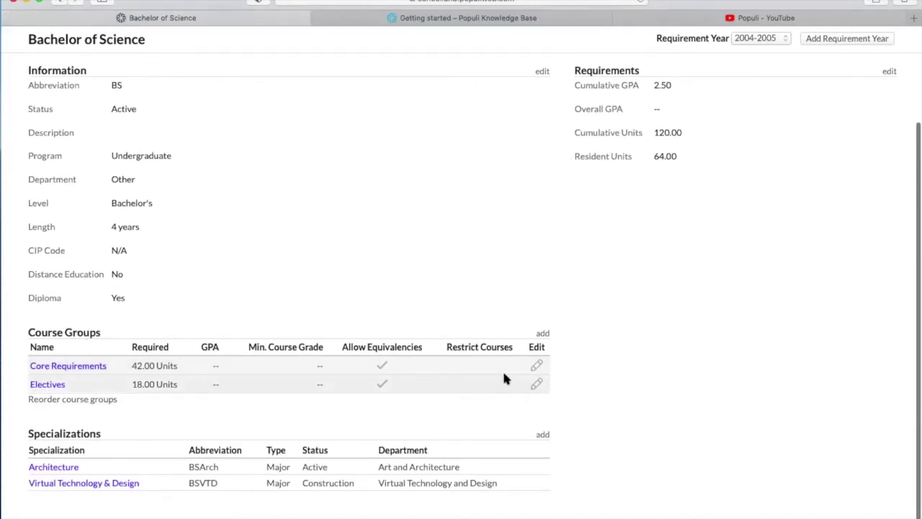
scroll(360, 366, "up", 1)
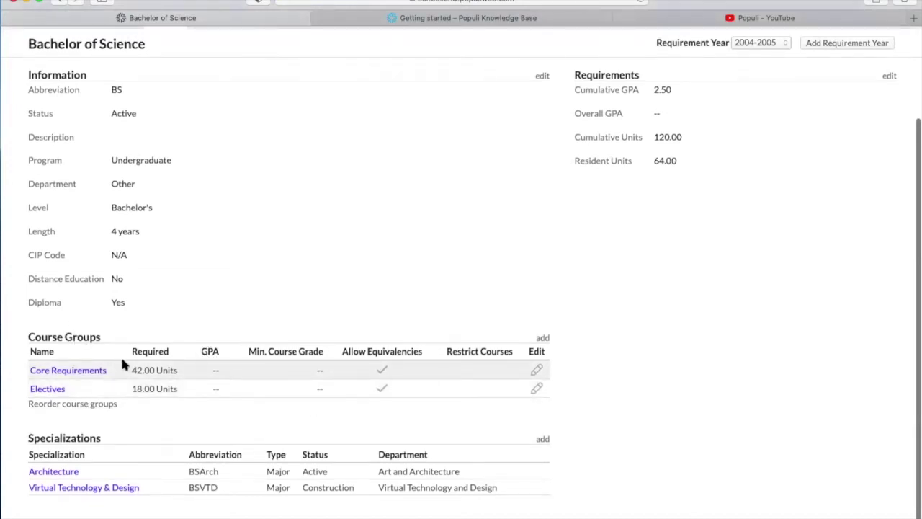
scroll(110, 369, "down", 1)
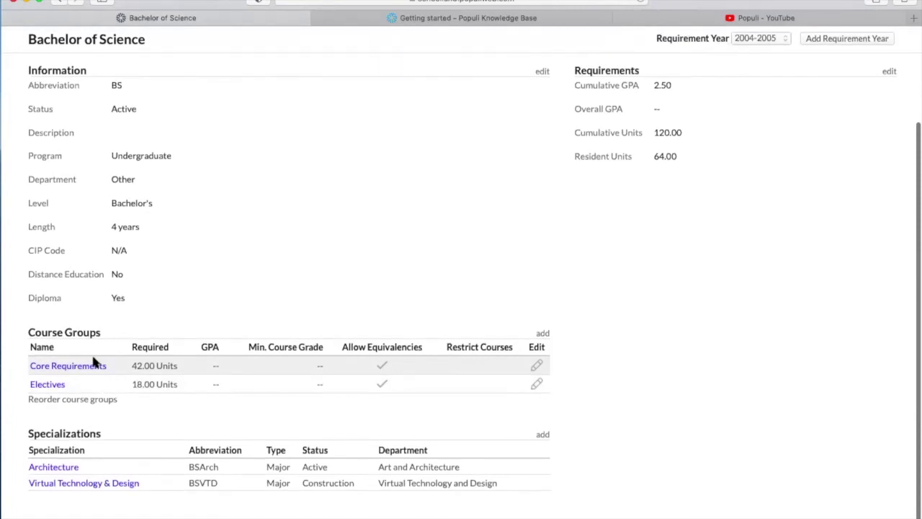
scroll(87, 369, "up", 1)
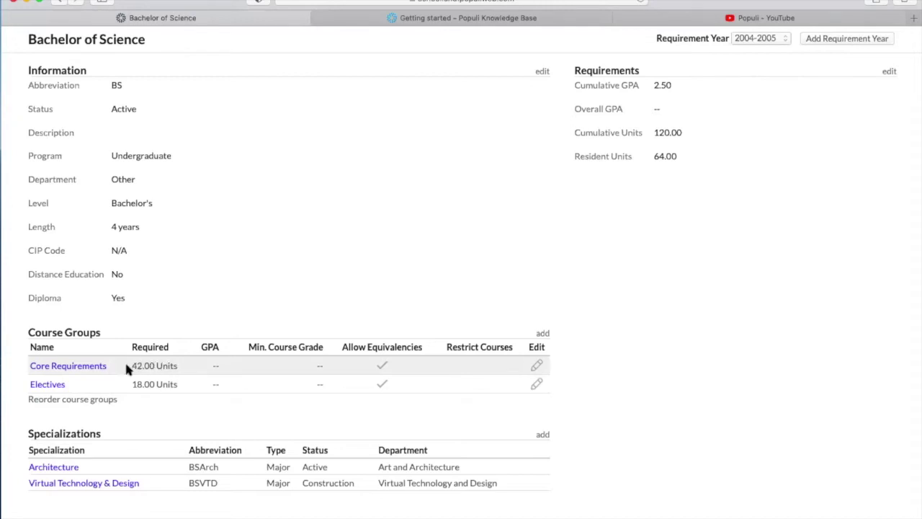
left_click(51, 365)
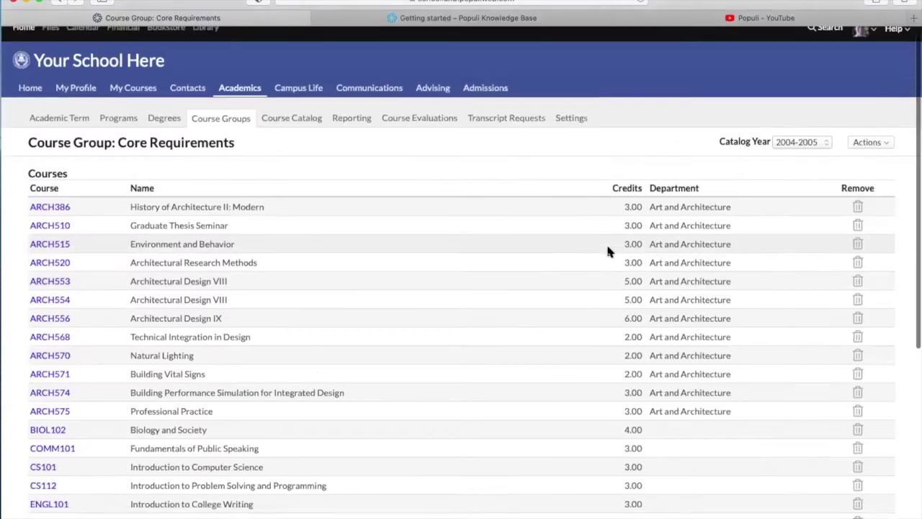
scroll(607, 251, "down", 5)
scroll(608, 251, "up", 1)
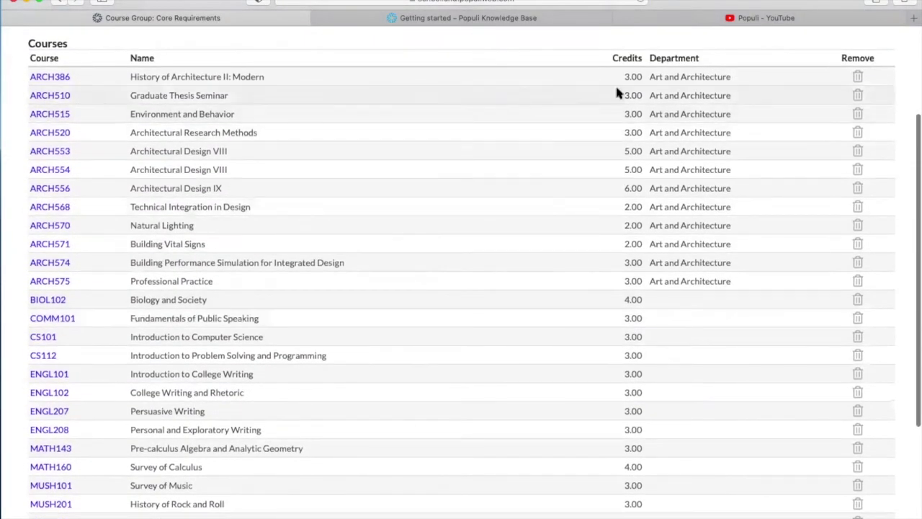
left_click_drag(622, 77, 593, 220)
scroll(593, 220, "down", 5)
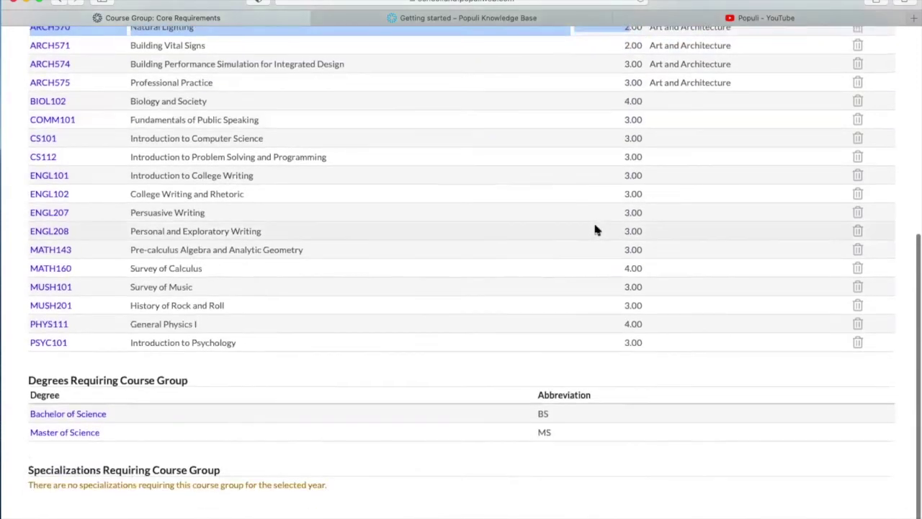
scroll(467, 199, "up", 6)
left_click(57, 2)
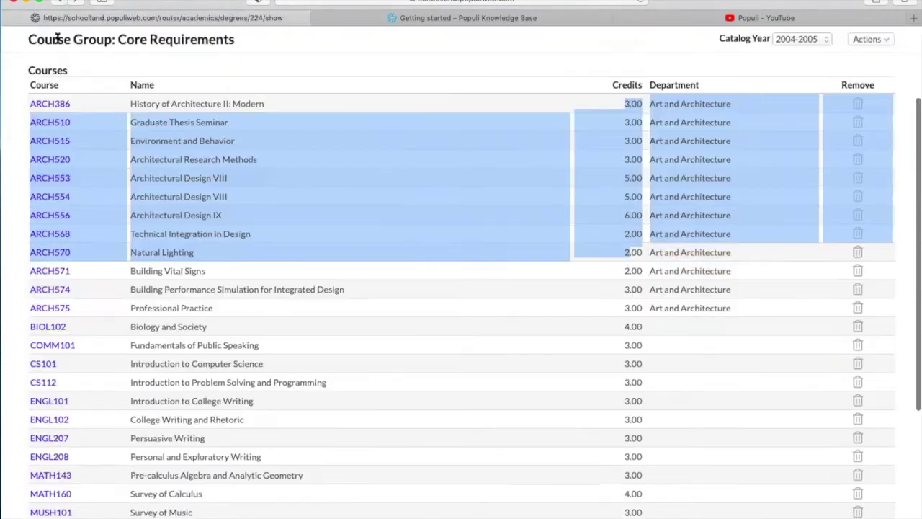
Open the degree's Electives course group, examine its courses and their credits, and return to the degree
scroll(73, 486, "down", 3)
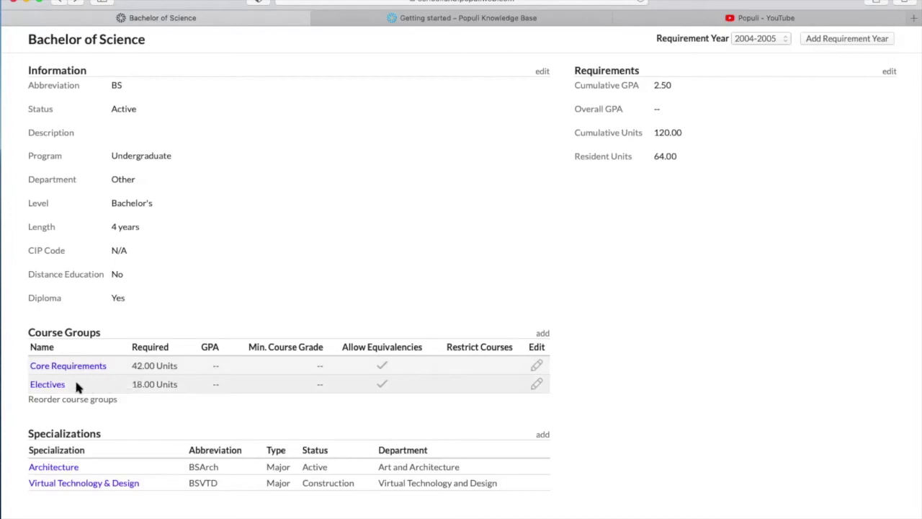
left_click(47, 384)
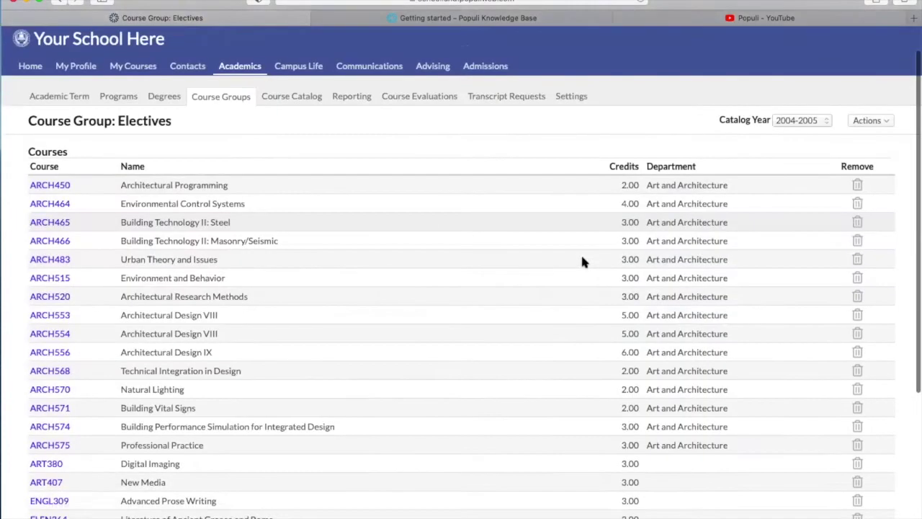
scroll(580, 252, "down", 1)
left_click_drag(618, 166, 633, 274)
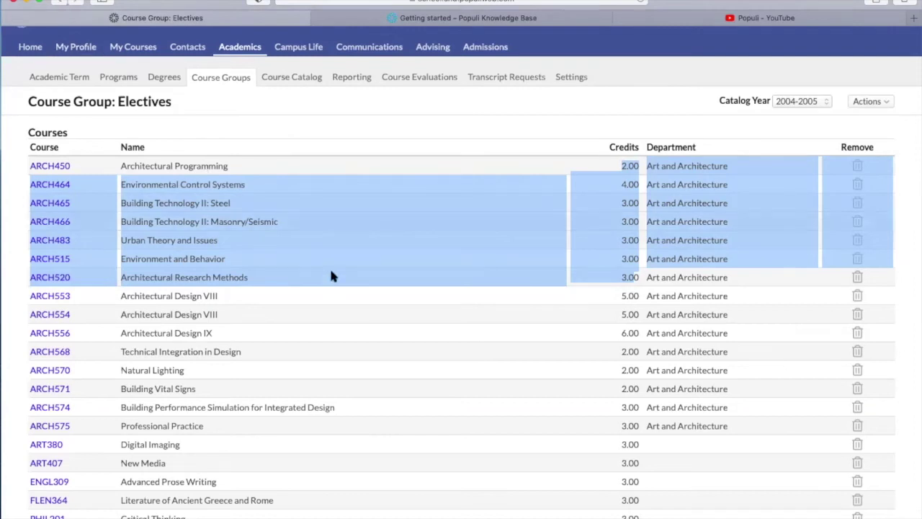
scroll(331, 274, "down", 5)
scroll(170, 79, "up", 6)
left_click(58, 2)
Review the degree's required units per course group and its specializations, and open the Architecture specialization
scroll(117, 494, "down", 3)
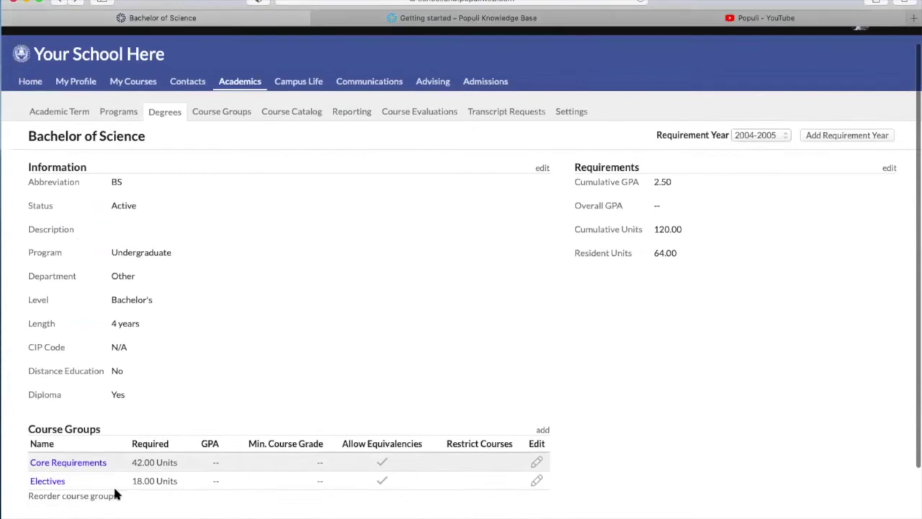
scroll(123, 450, "up", 2)
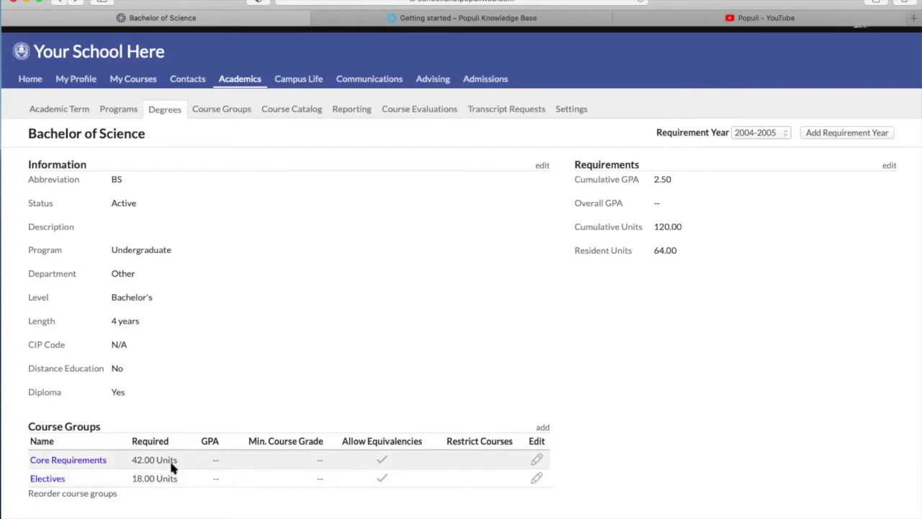
scroll(173, 467, "down", 3)
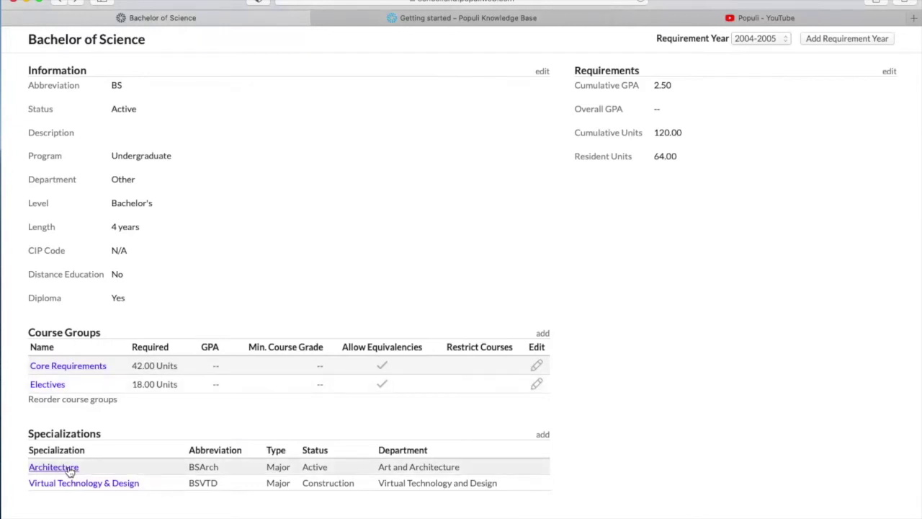
left_click_drag(27, 432, 124, 428)
left_click(129, 441)
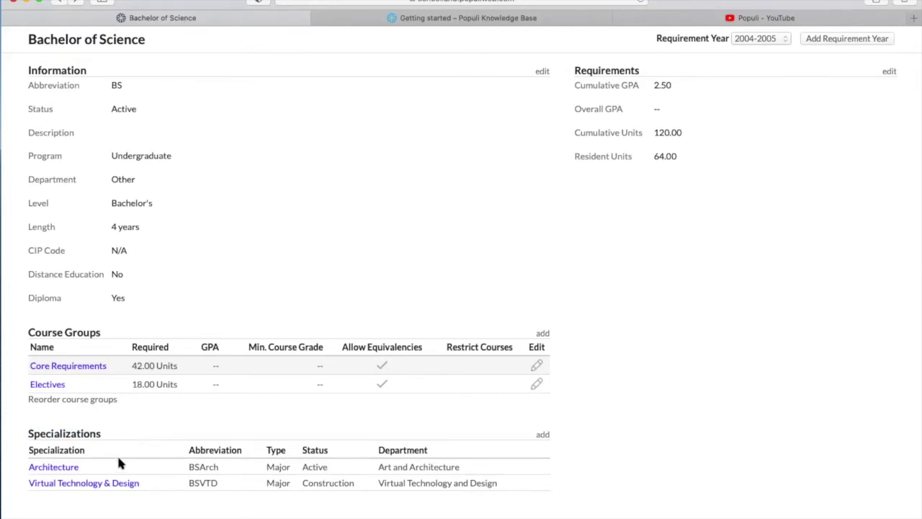
left_click(58, 468)
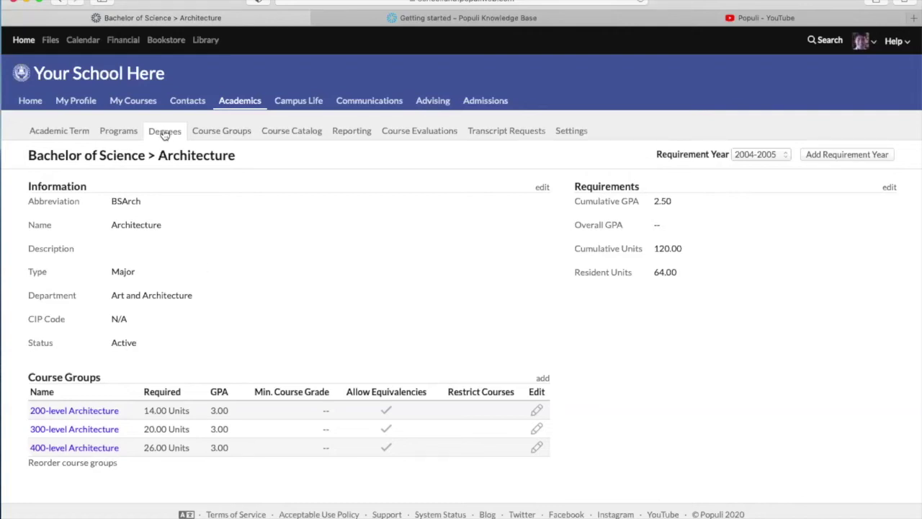
Check the Getting Started article list, and return to the school's site to search for the sample student and open the profile
left_click(448, 18)
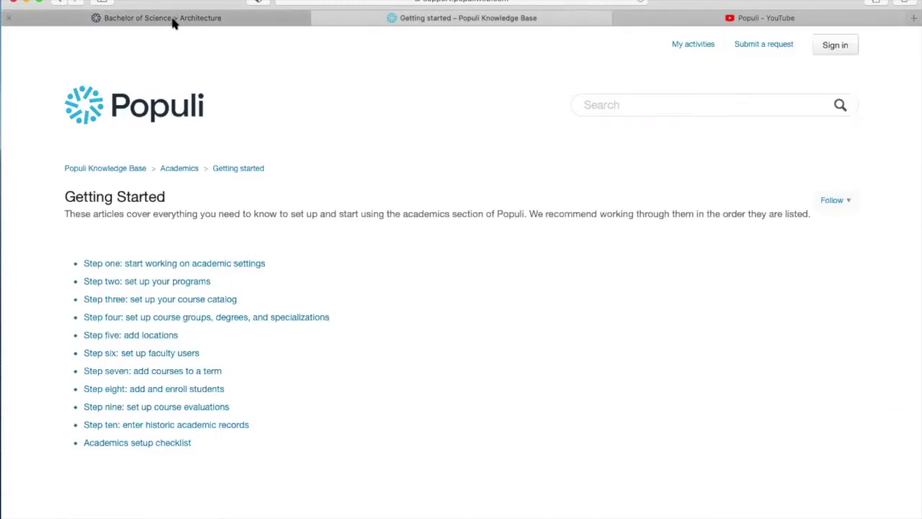
left_click(207, 24)
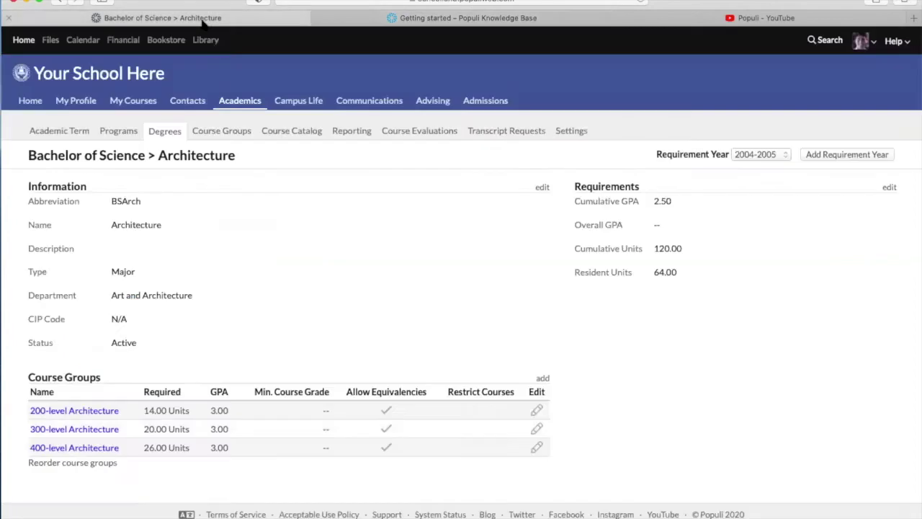
left_click(829, 42)
type("simon")
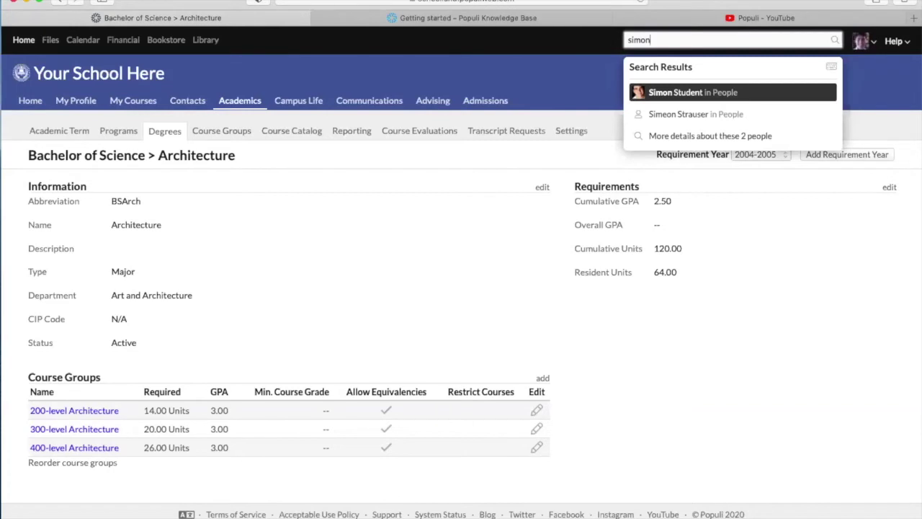
left_click(697, 93)
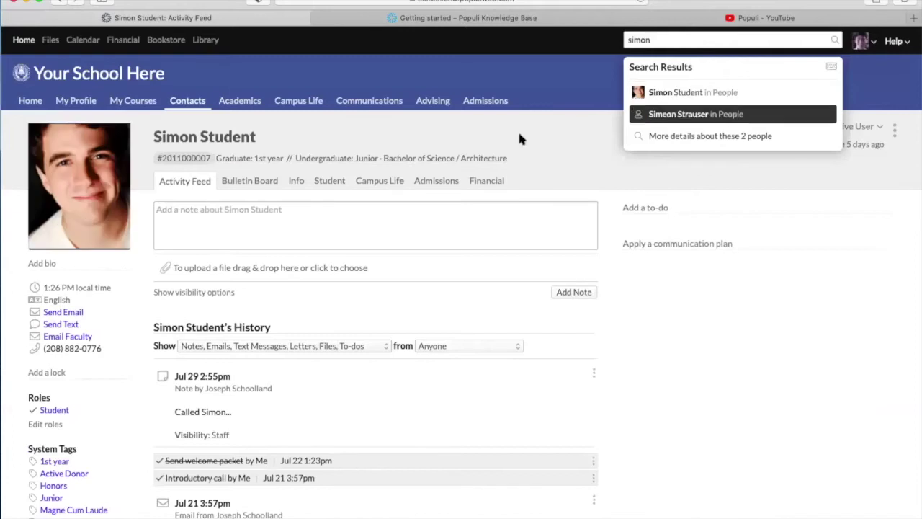
Open the student's academic record and examine the transcript, programs, and the degree with its catalog year and major
left_click(333, 184)
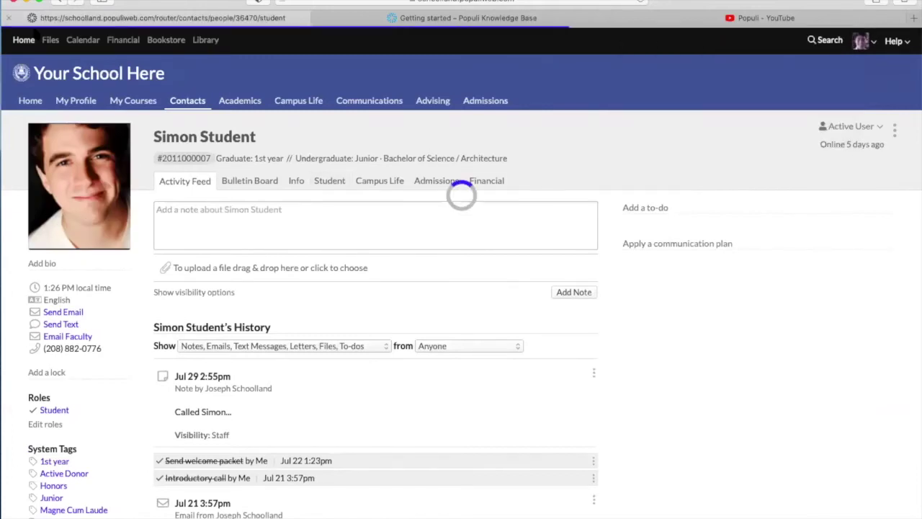
scroll(493, 338, "down", 10)
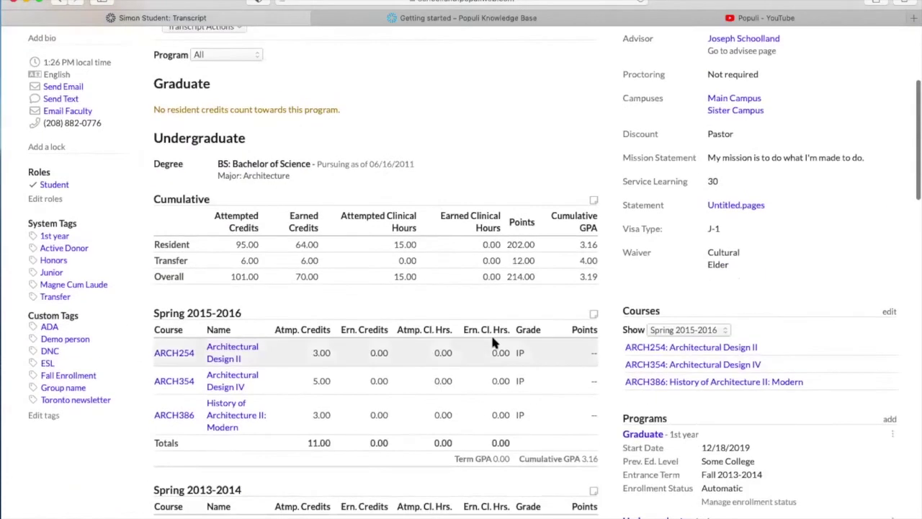
scroll(644, 271, "down", 1)
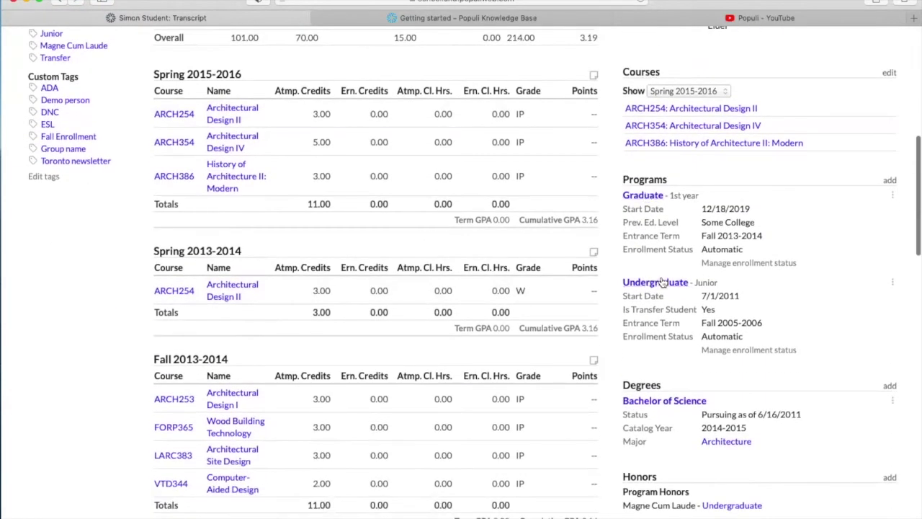
scroll(662, 338, "down", 3)
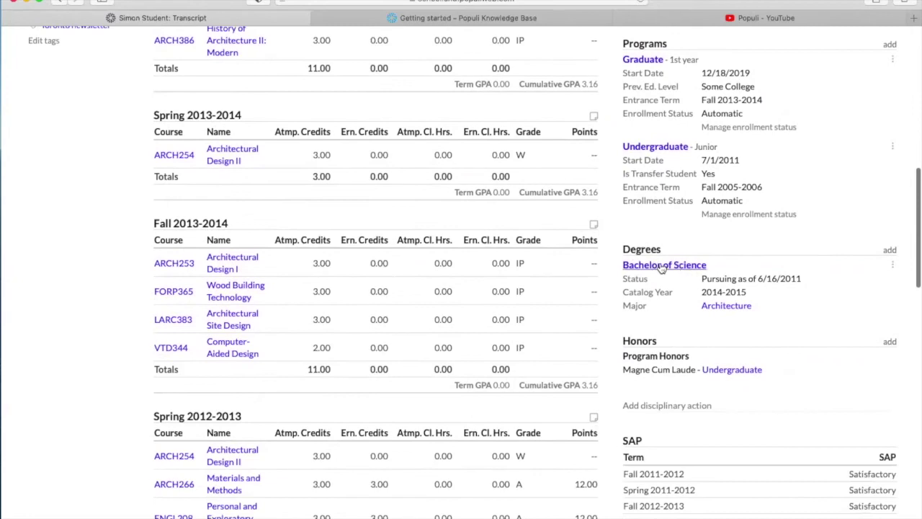
scroll(658, 267, "up", 1)
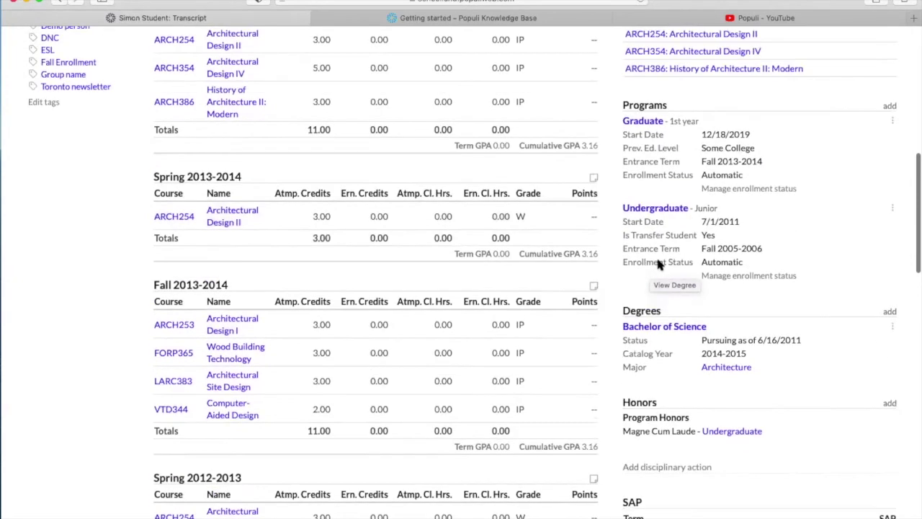
scroll(653, 261, "down", 2)
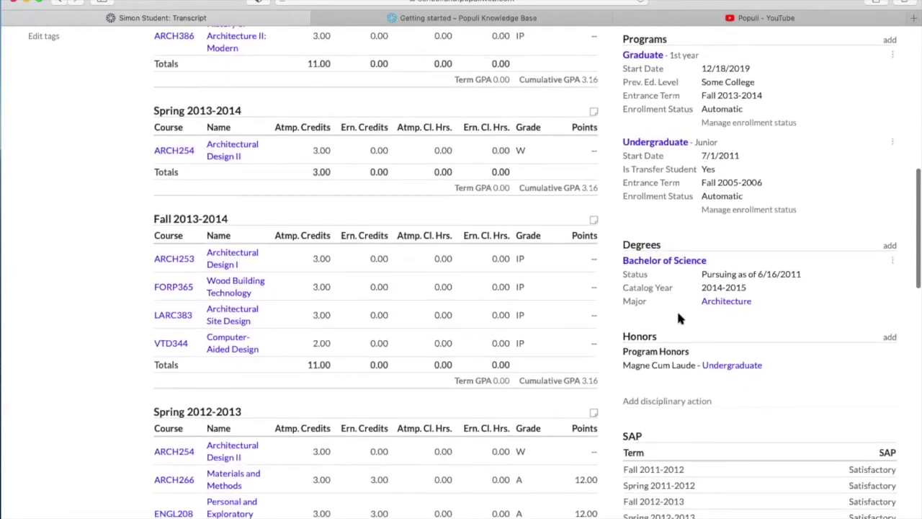
scroll(682, 147, "up", 2)
scroll(310, 244, "up", 10)
Open the student's degree audit and examine its degree, catalog year and specialization selections, leaving the degree choice at BS - Bachelor of Science
left_click(241, 230)
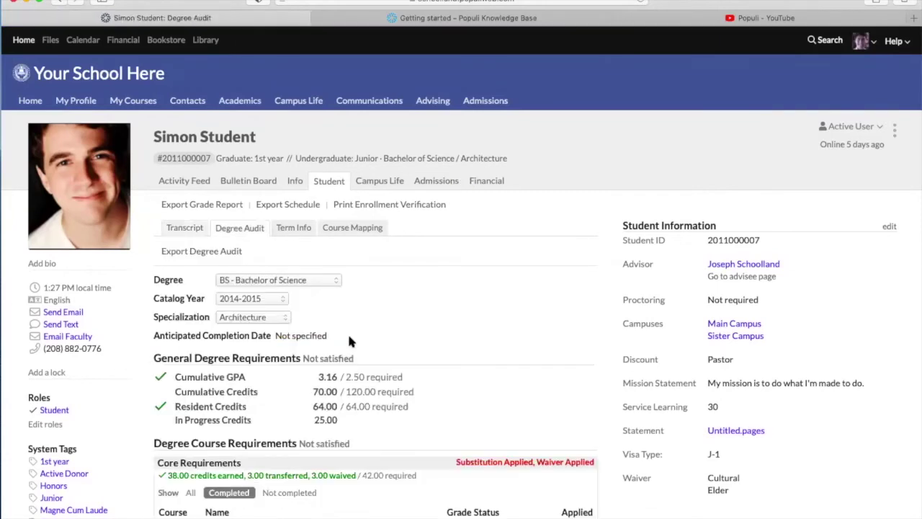
scroll(351, 329, "down", 3)
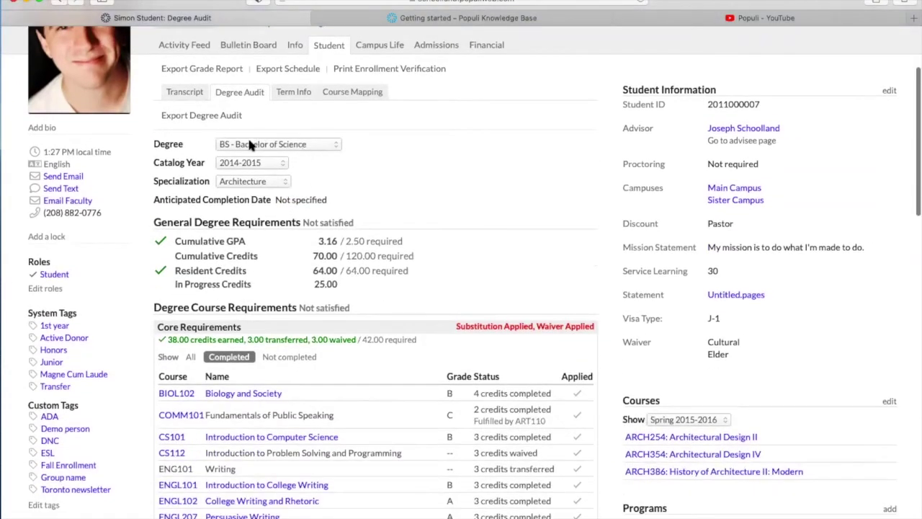
left_click(294, 145)
left_click(294, 145)
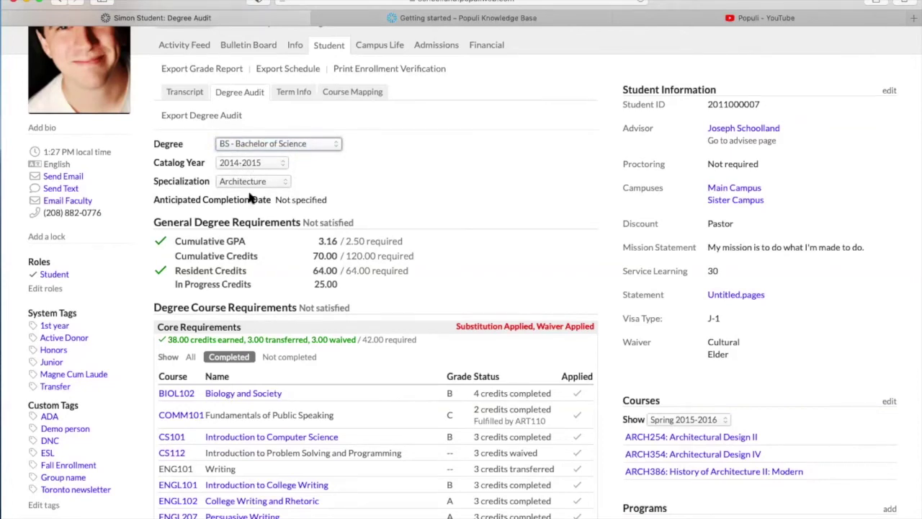
scroll(257, 180, "down", 1)
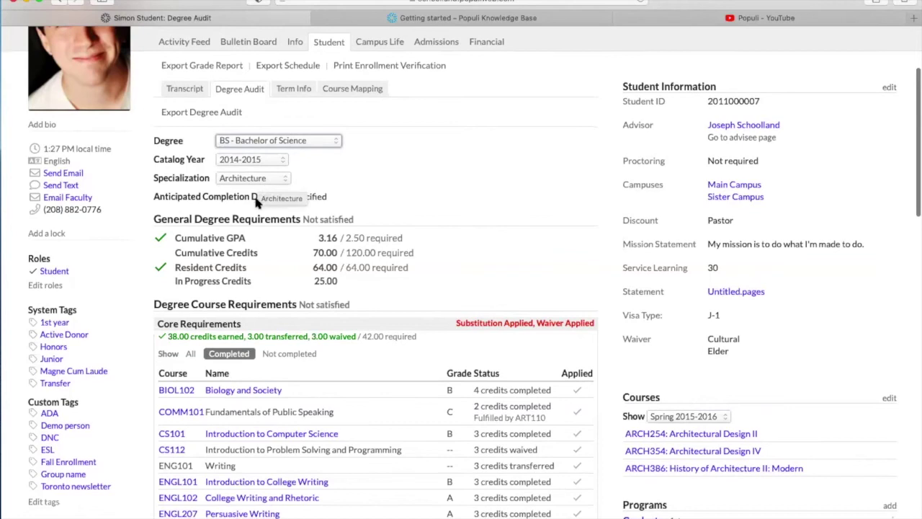
Examine the general degree requirements, and compare the completed, not completed and full course lists under Core Requirements
scroll(214, 206, "down", 3)
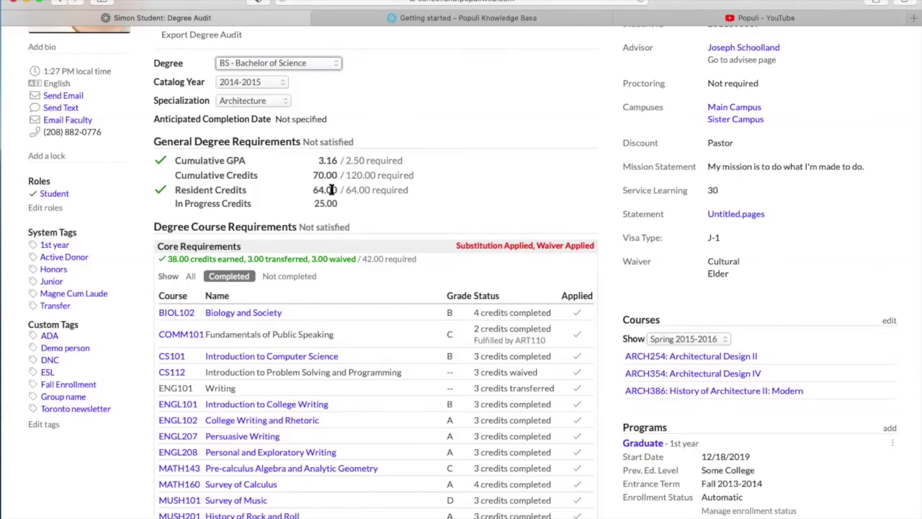
scroll(348, 224, "down", 3)
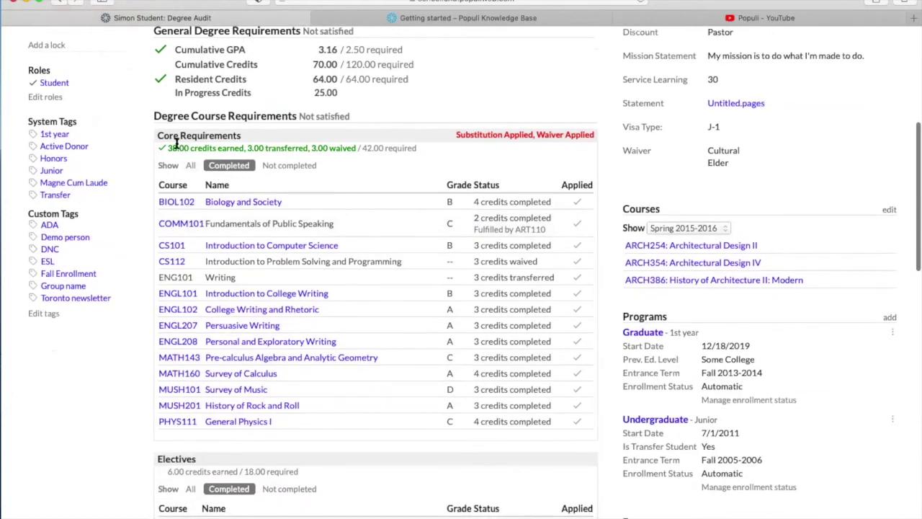
scroll(207, 160, "down", 1)
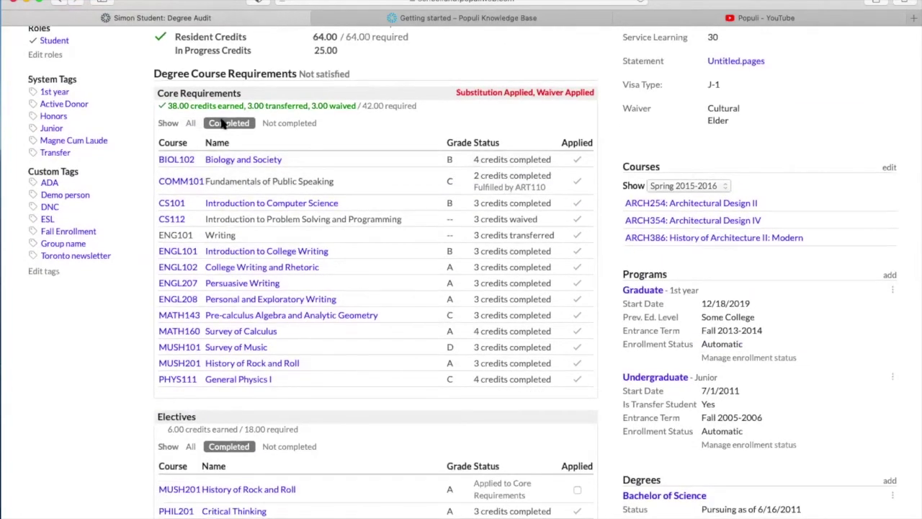
left_click(191, 124)
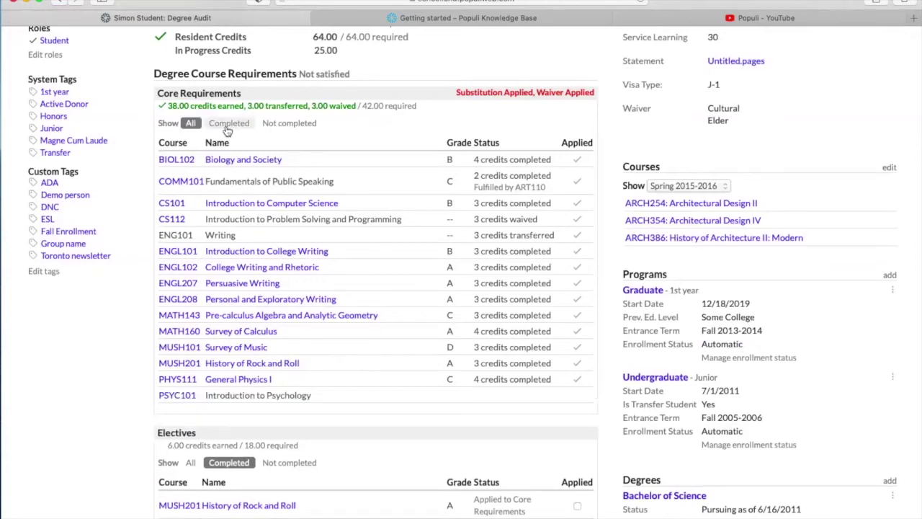
left_click(299, 123)
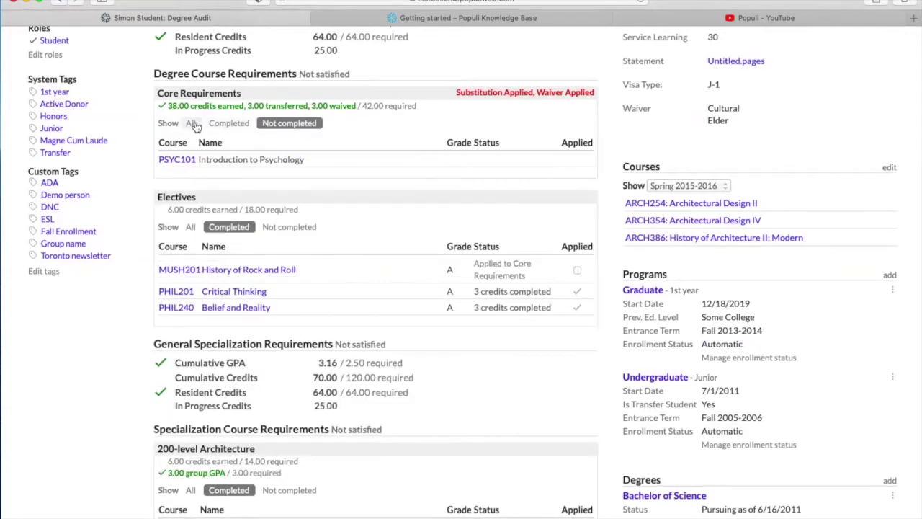
left_click(192, 124)
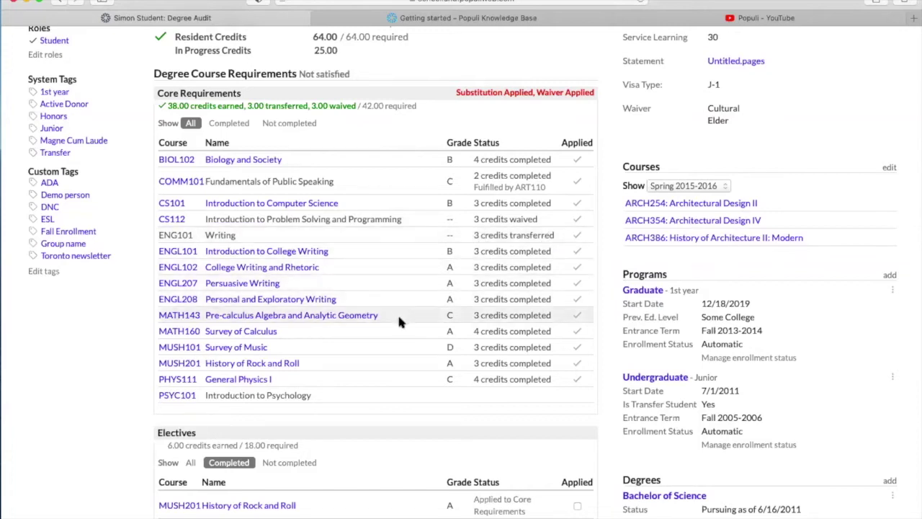
Show all courses in the Electives group of the degree audit and examine them
scroll(400, 323, "down", 5)
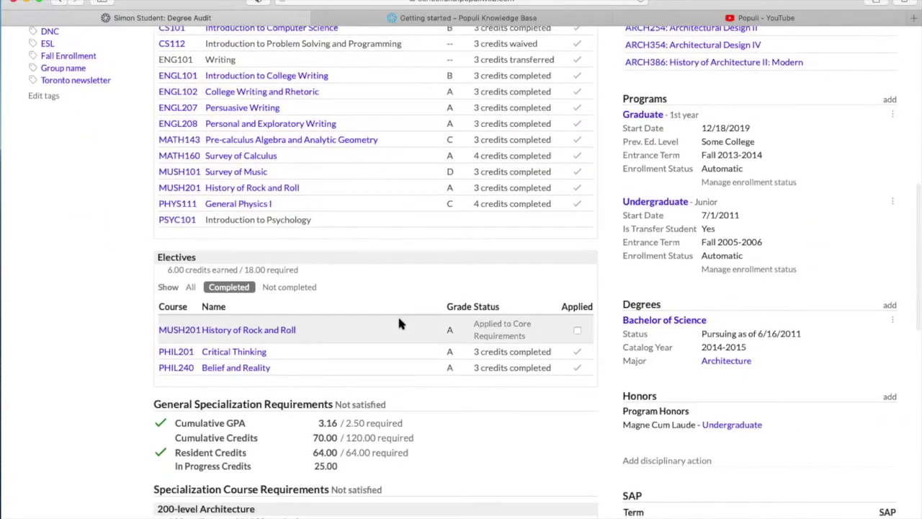
scroll(401, 323, "down", 2)
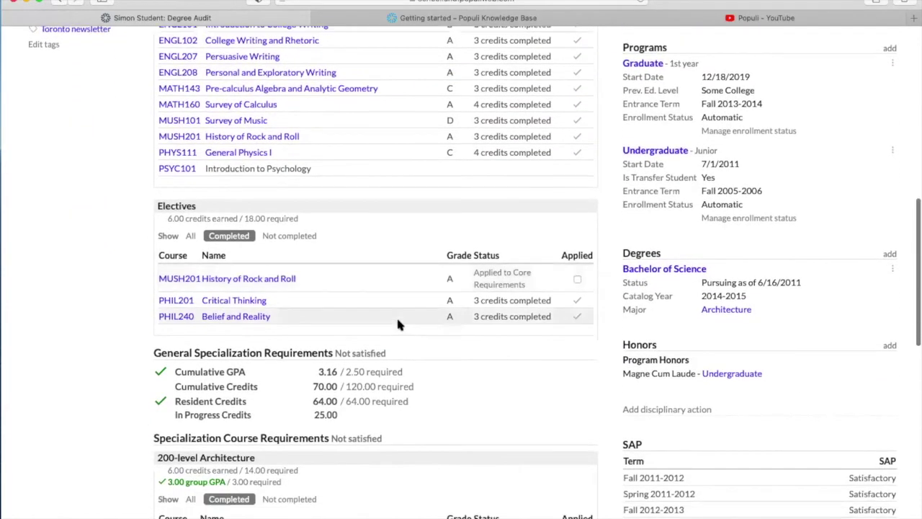
left_click(190, 236)
scroll(308, 325, "down", 1)
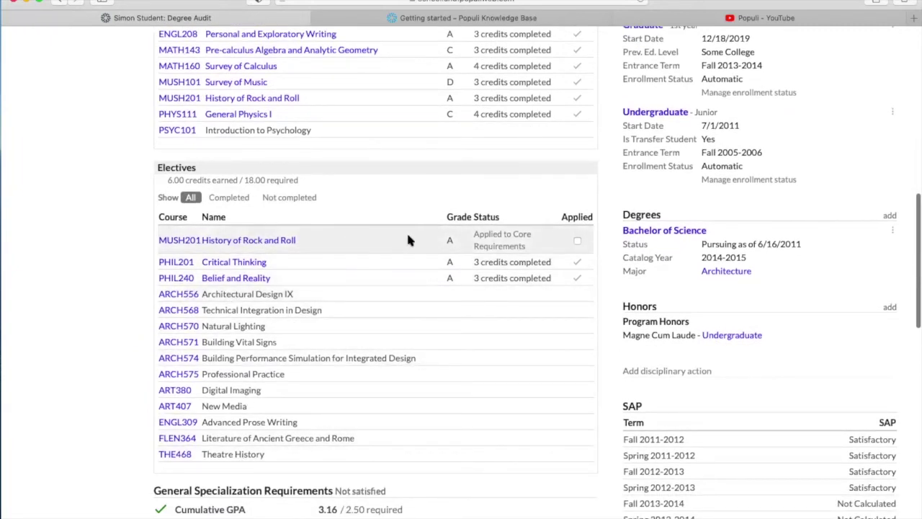
Apply MUSH201 History of Rock and Roll to Electives, and reapply it to Core Requirements
scroll(407, 241, "up", 2)
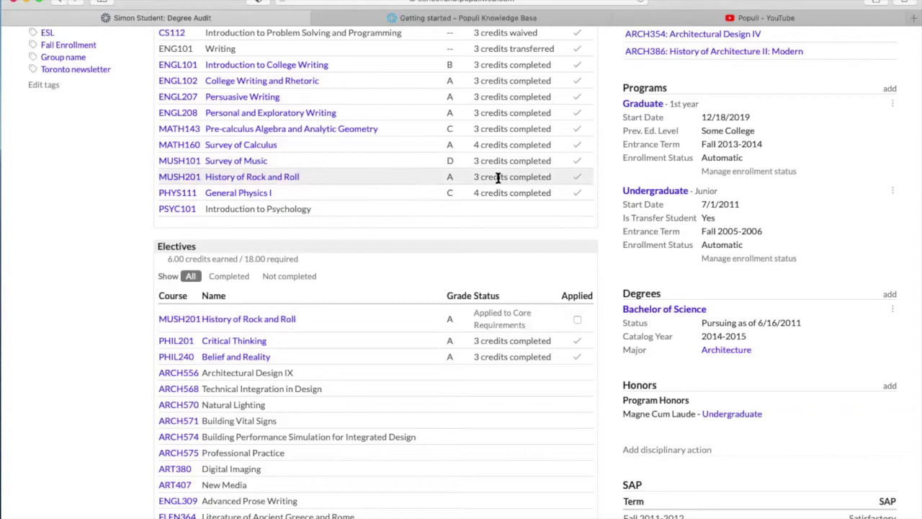
left_click(576, 321)
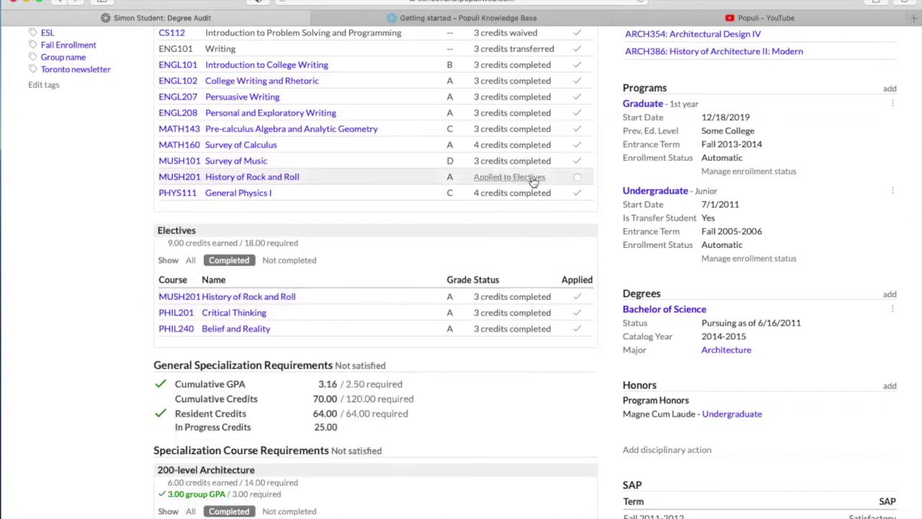
scroll(432, 180, "up", 2)
scroll(431, 182, "up", 3)
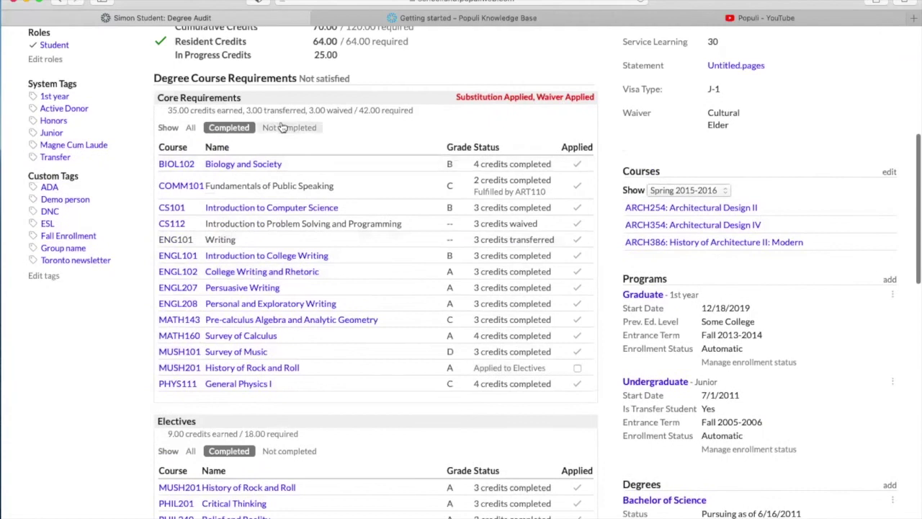
left_click(575, 367)
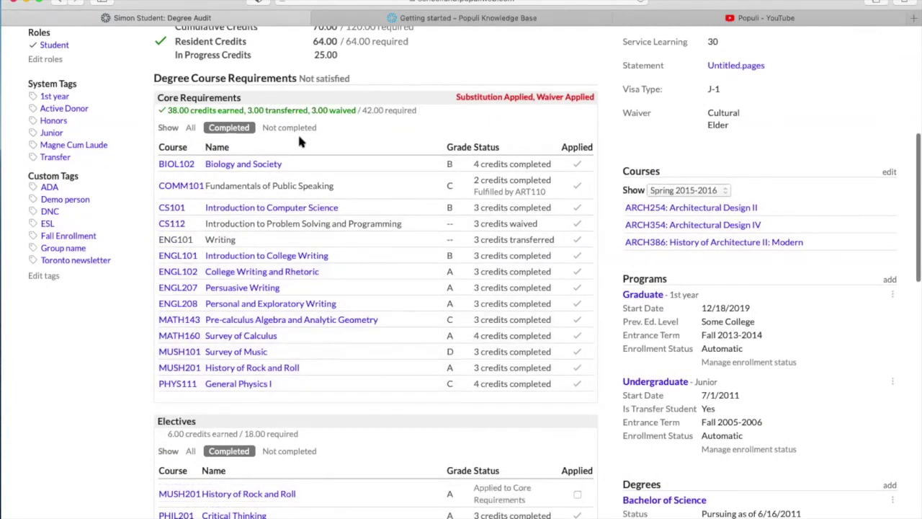
Show all courses in the 200-, 300- and 400-level Architecture groups, and examine them along with the unused courses
scroll(380, 319, "down", 4)
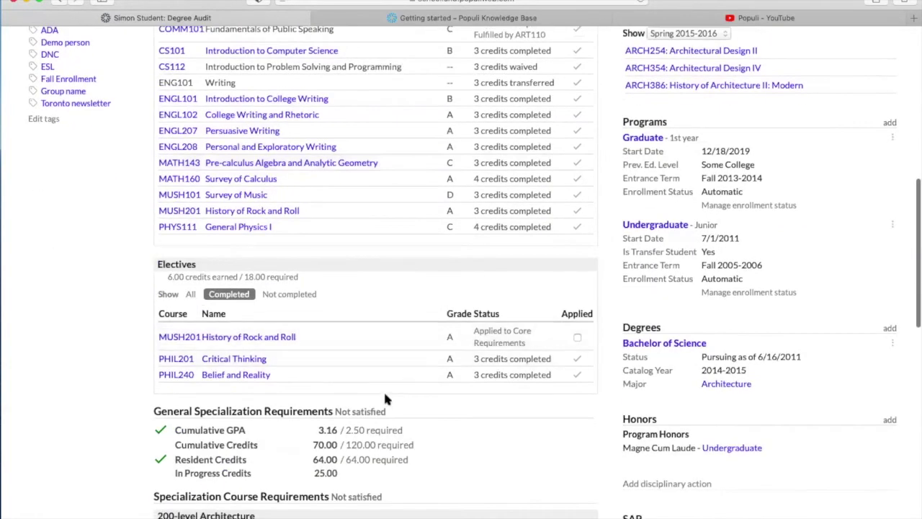
scroll(397, 361, "down", 6)
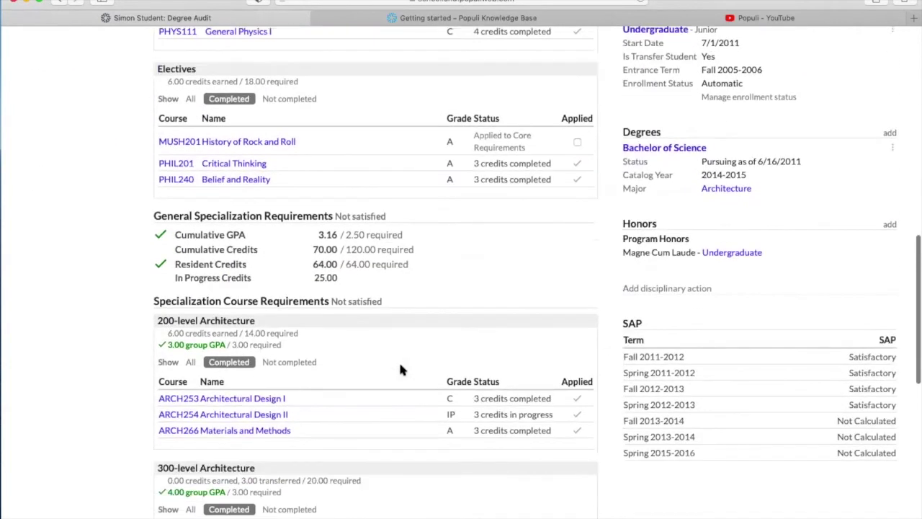
scroll(399, 369, "down", 3)
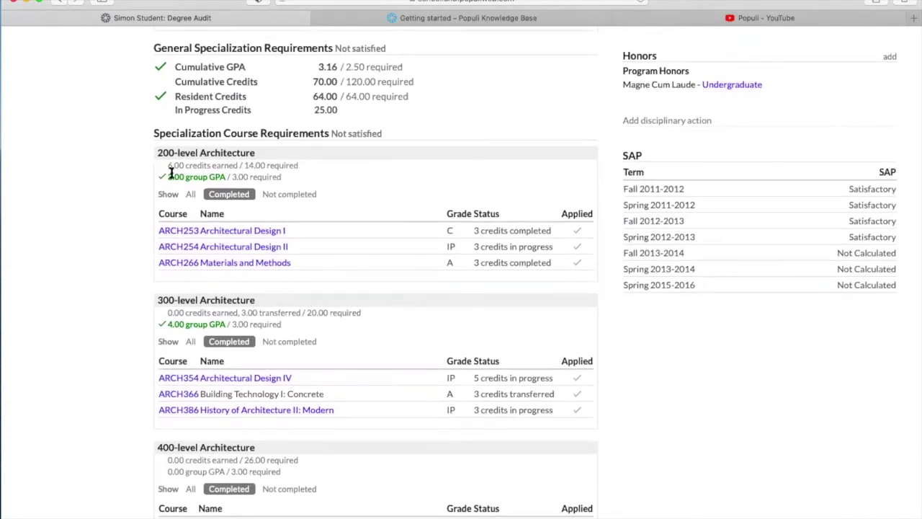
left_click(188, 195)
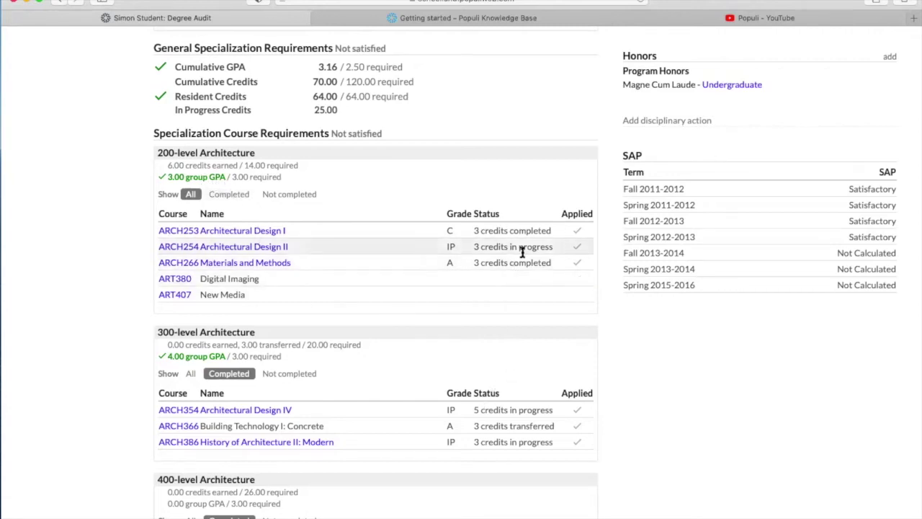
left_click(190, 373)
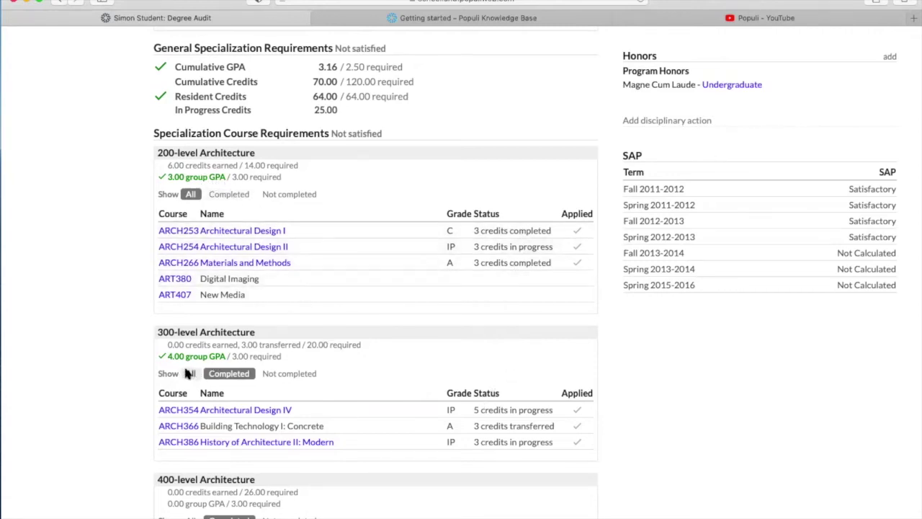
scroll(267, 356, "down", 5)
left_click(190, 355)
scroll(284, 348, "down", 4)
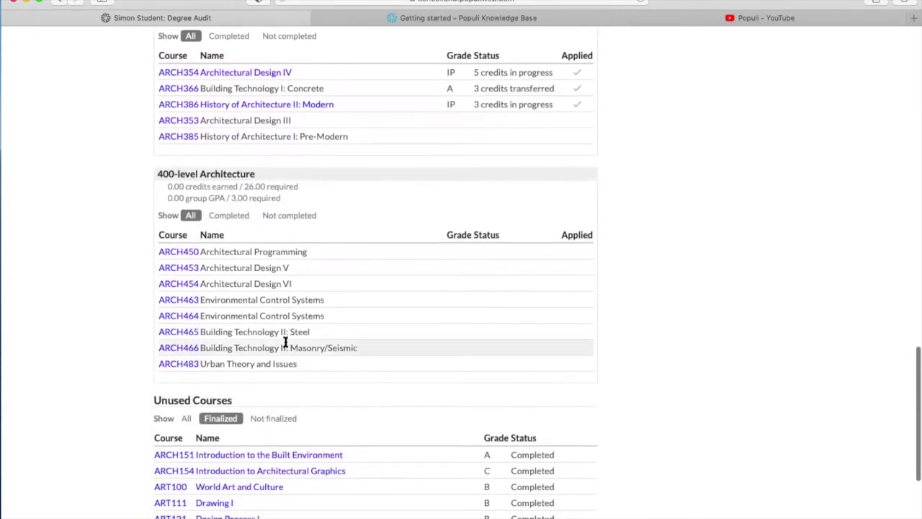
scroll(285, 346, "down", 2)
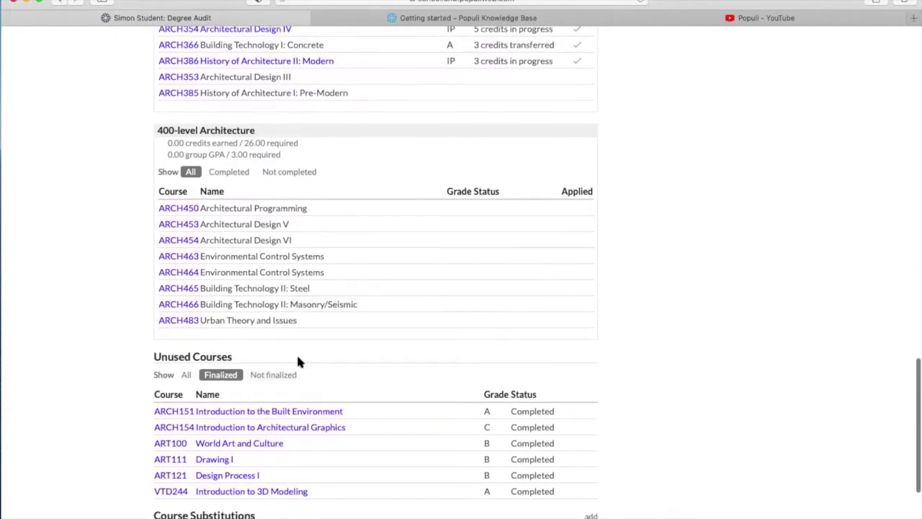
scroll(298, 357, "down", 1)
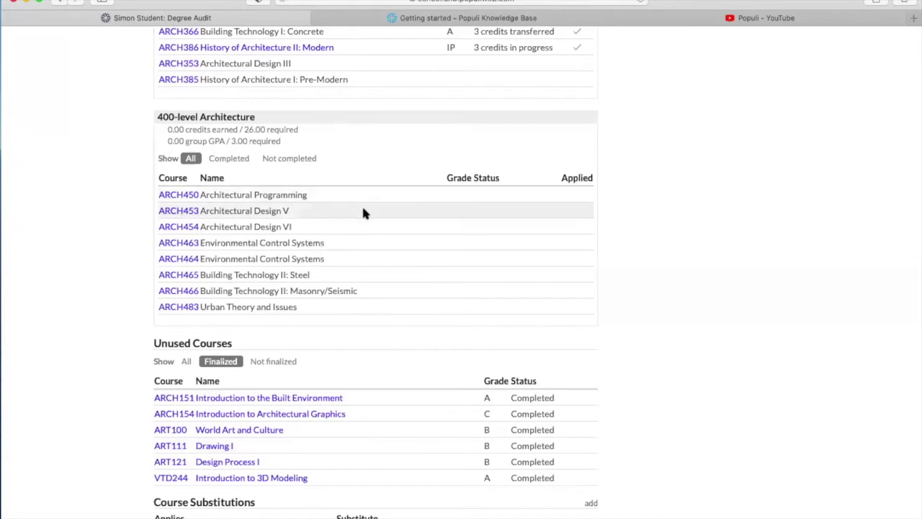
Check the Getting Started setup steps in the Populi Knowledge Base, and return to the student's degree audit
scroll(363, 205, "up", 15)
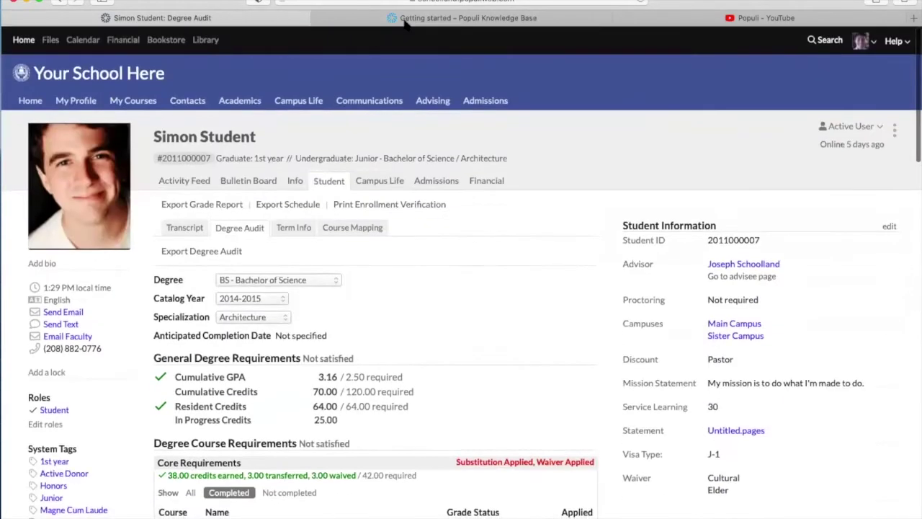
left_click(404, 21)
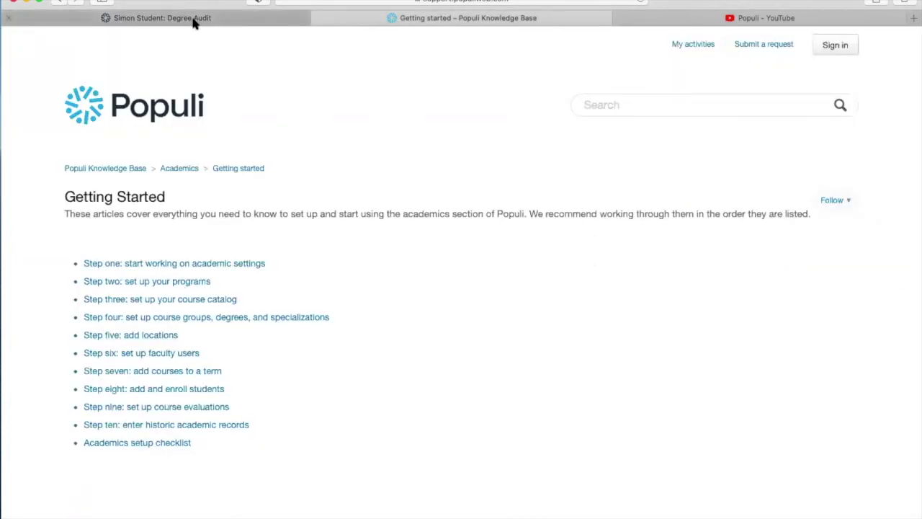
mouse_move(194, 22)
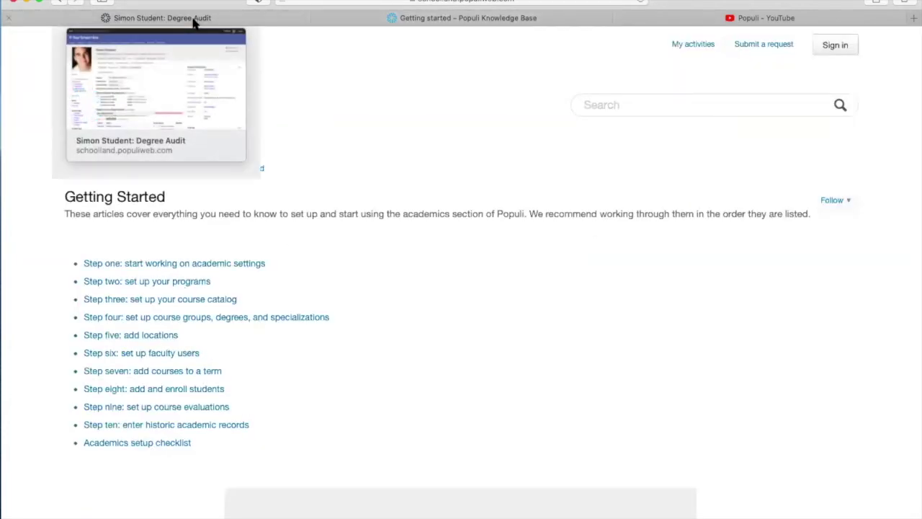
left_click(195, 22)
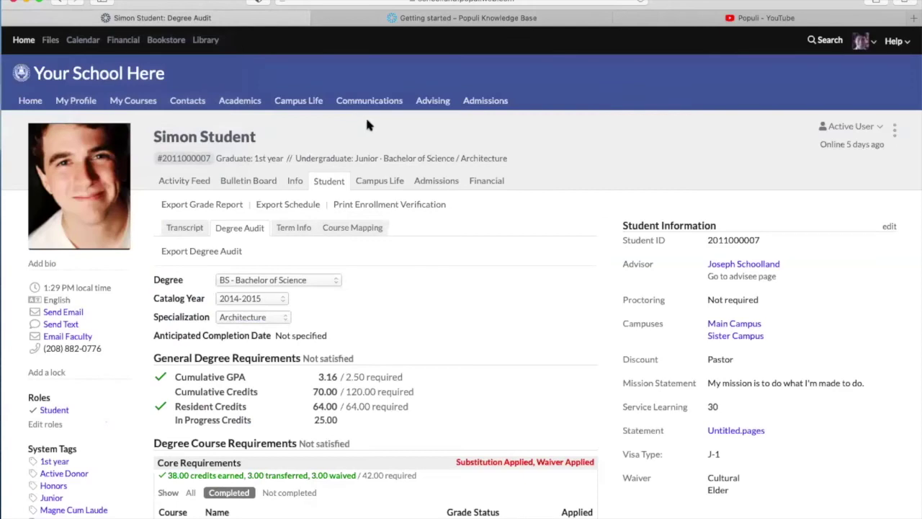
Open the Campus Life settings and review the school's campuses and buildings
left_click(298, 100)
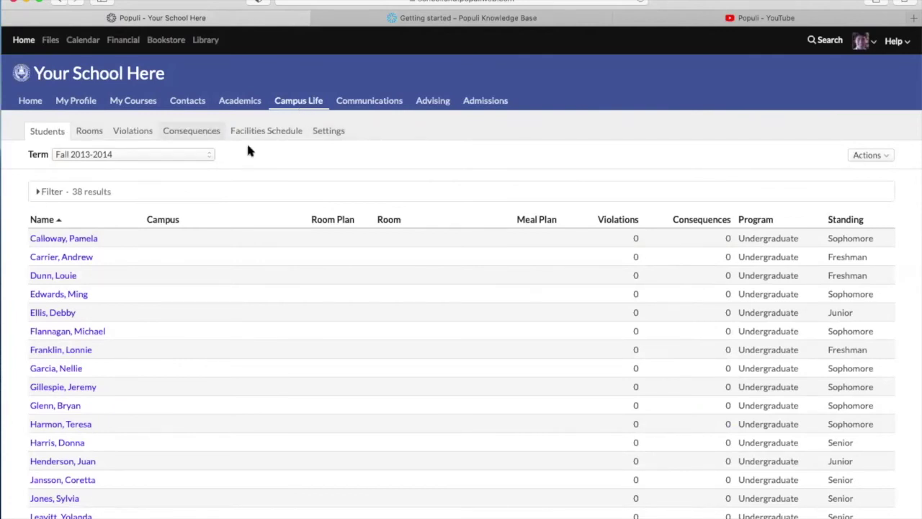
left_click(330, 133)
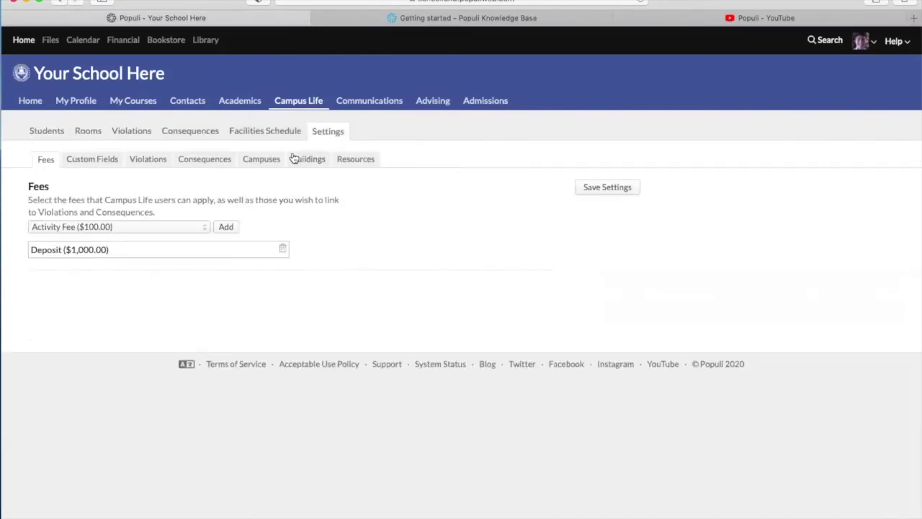
left_click(273, 162)
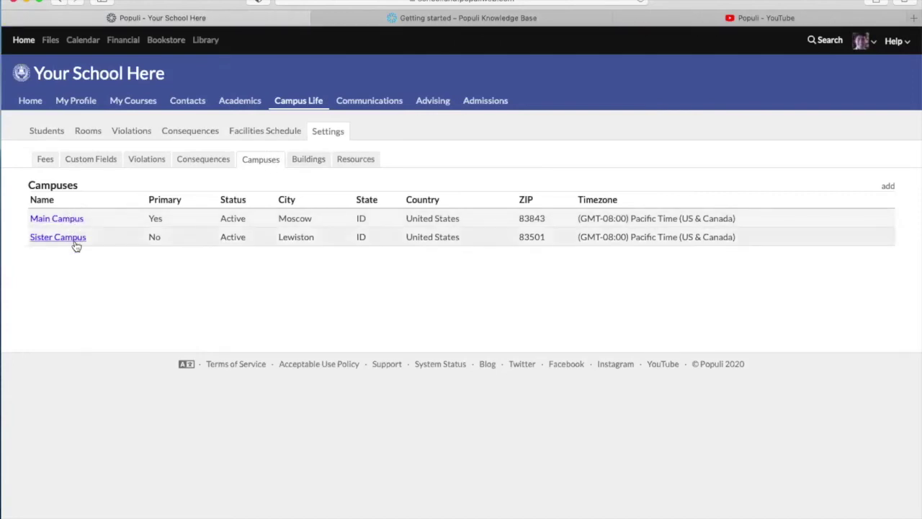
left_click(305, 163)
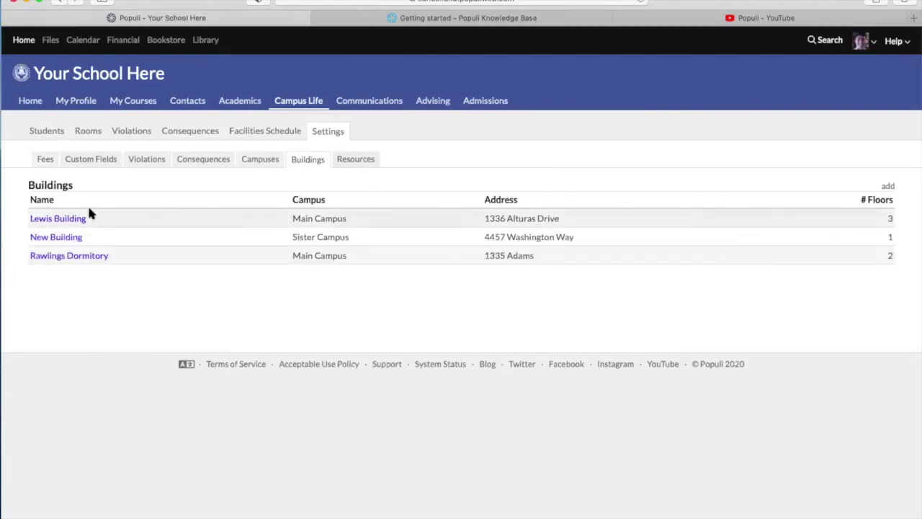
Open the Lewis Building, examine its rooms and resources, and view the Add Room form without adding a room
left_click(47, 223)
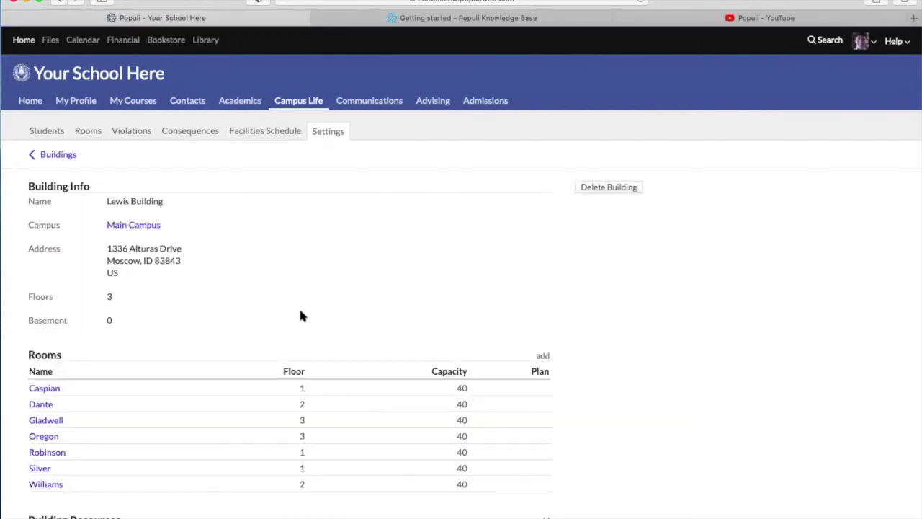
scroll(301, 286, "down", 2)
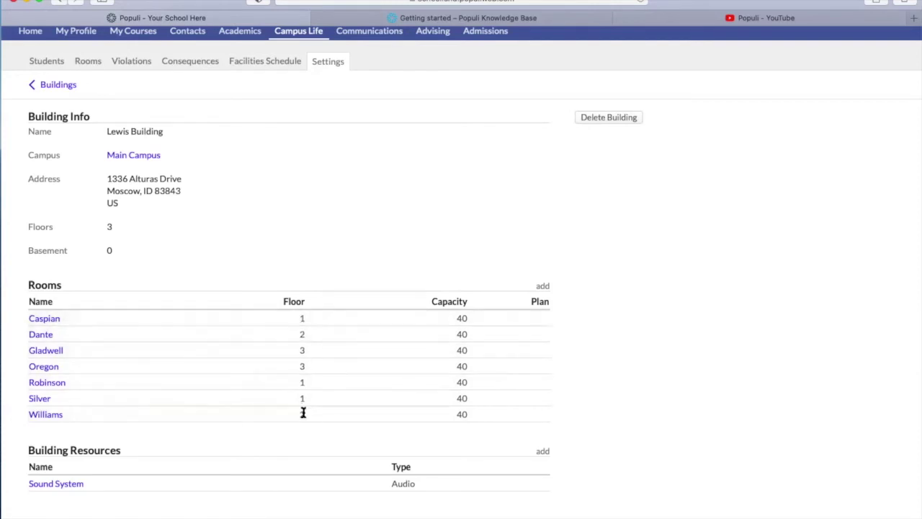
scroll(560, 395, "down", 1)
left_click(544, 286)
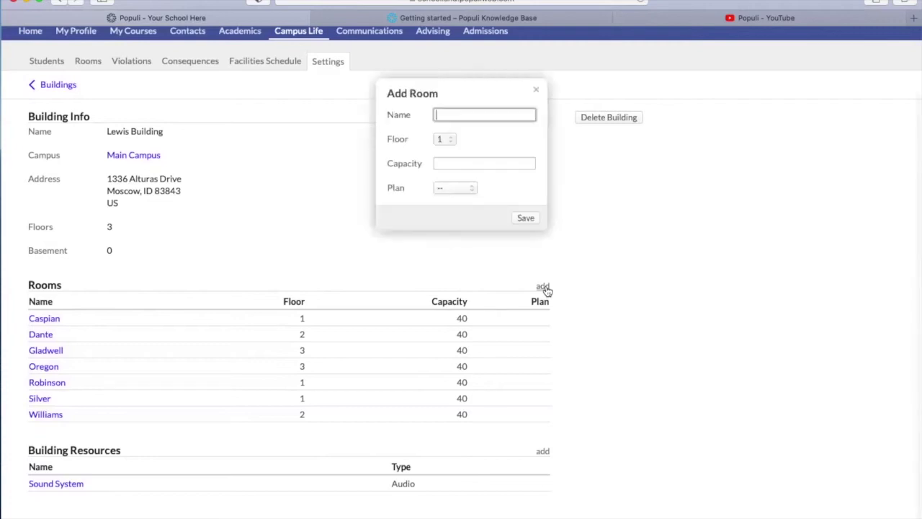
left_click(536, 92)
Open the Caspian room to examine its capacity, occupants and resources, and return to the Lewis Building
scroll(77, 432, "down", 1)
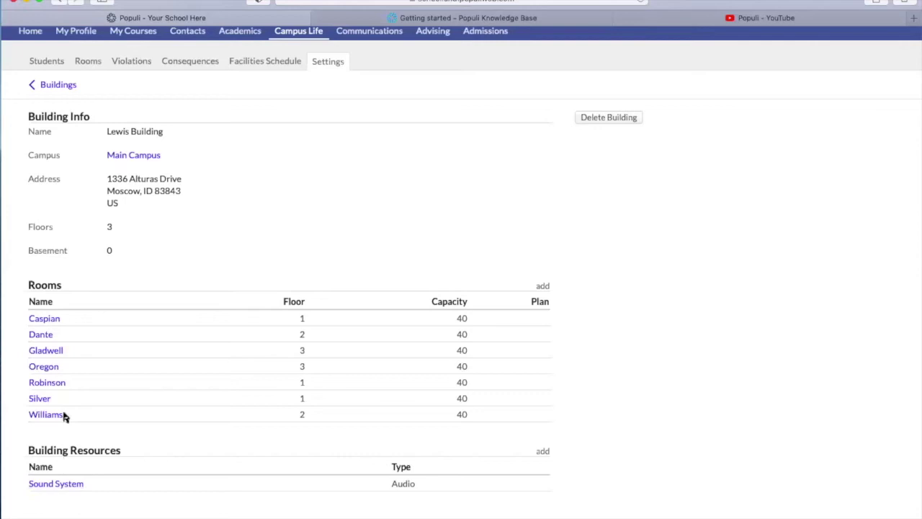
left_click(39, 321)
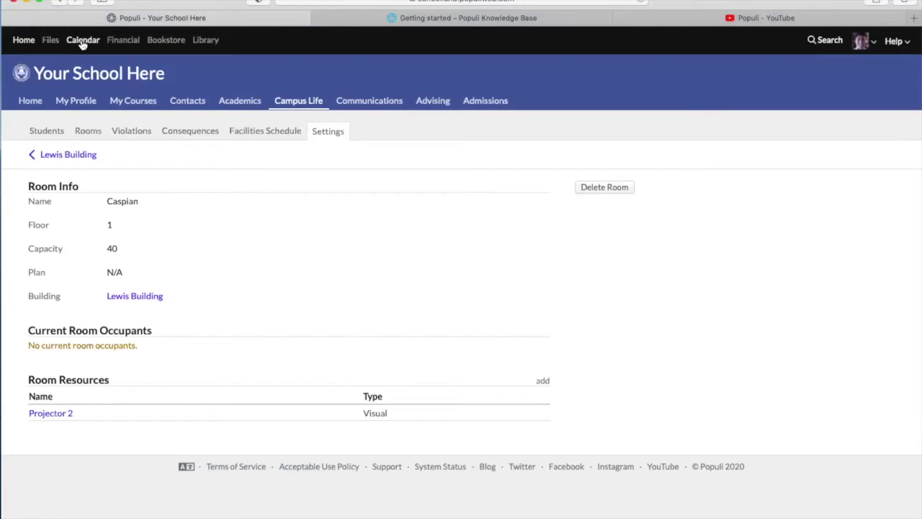
left_click(52, 156)
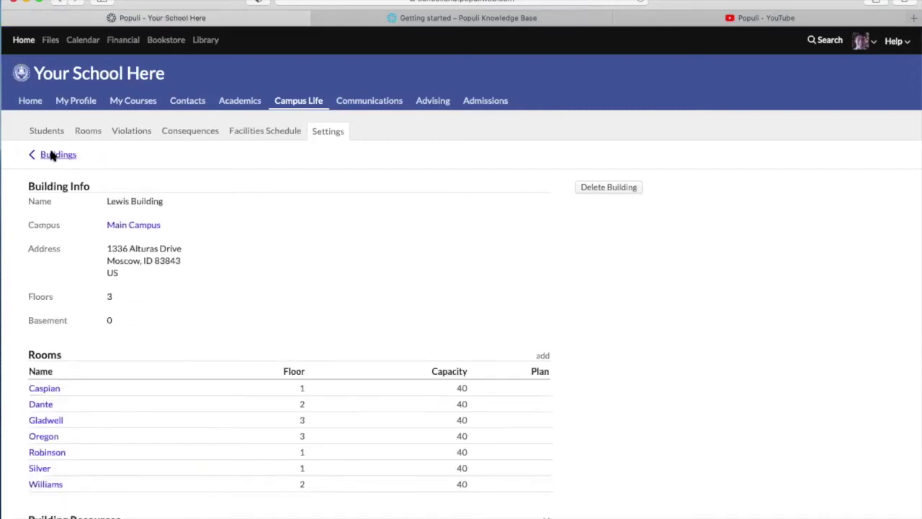
Return to the buildings list and open Rawlings Dormitory to examine its rooms, capacities and bed plans
left_click(47, 155)
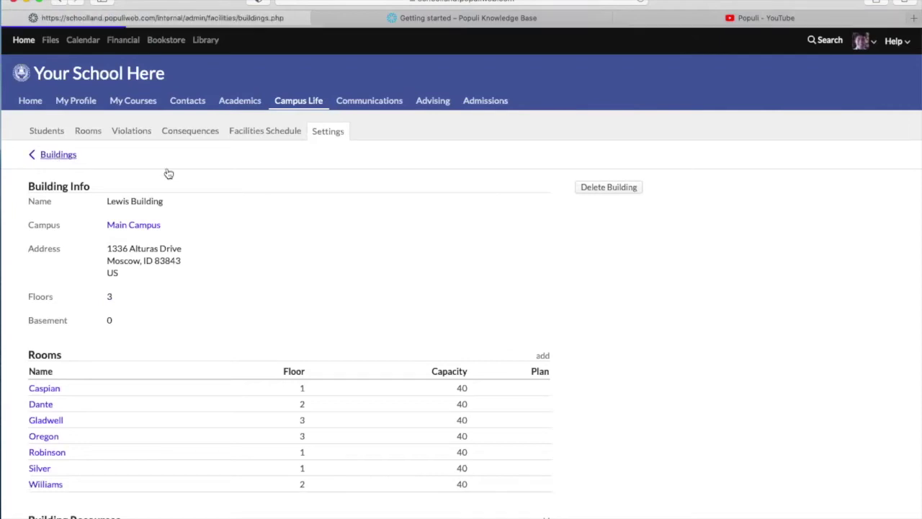
left_click(66, 256)
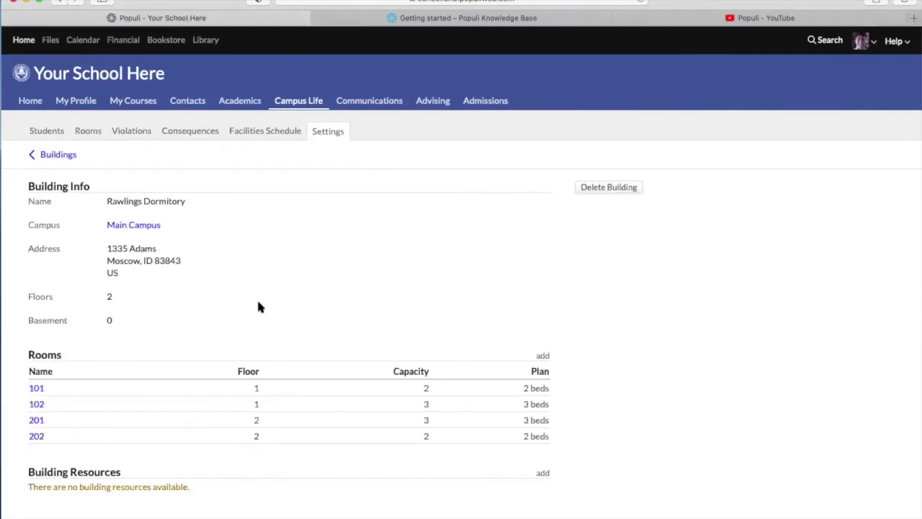
scroll(257, 309, "down", 1)
scroll(258, 318, "up", 1)
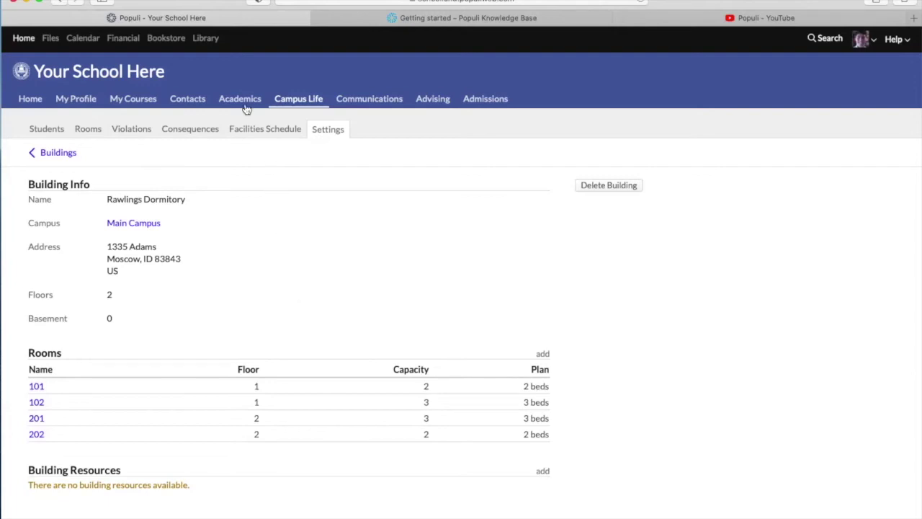
Check the faculty users step in the Knowledge Base's Getting Started list, and bring up the Add New Person form in Populi's Contacts
left_click(415, 13)
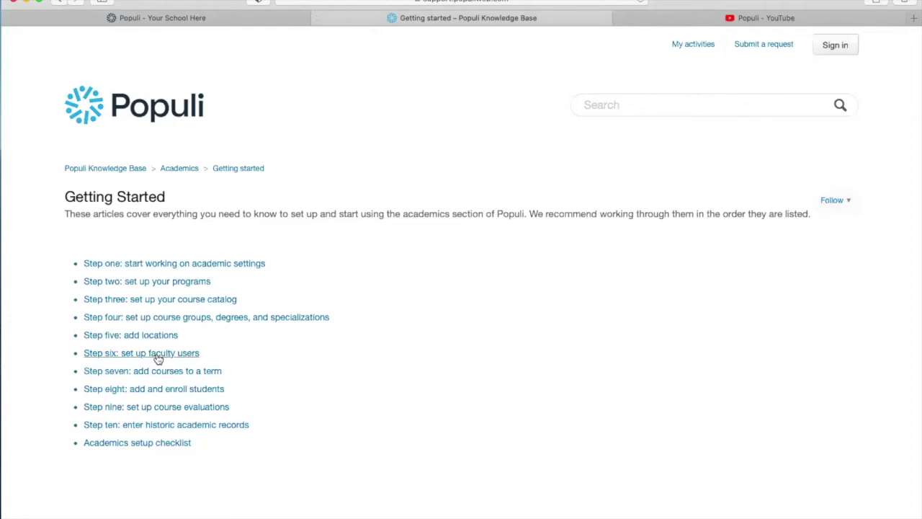
left_click(265, 20)
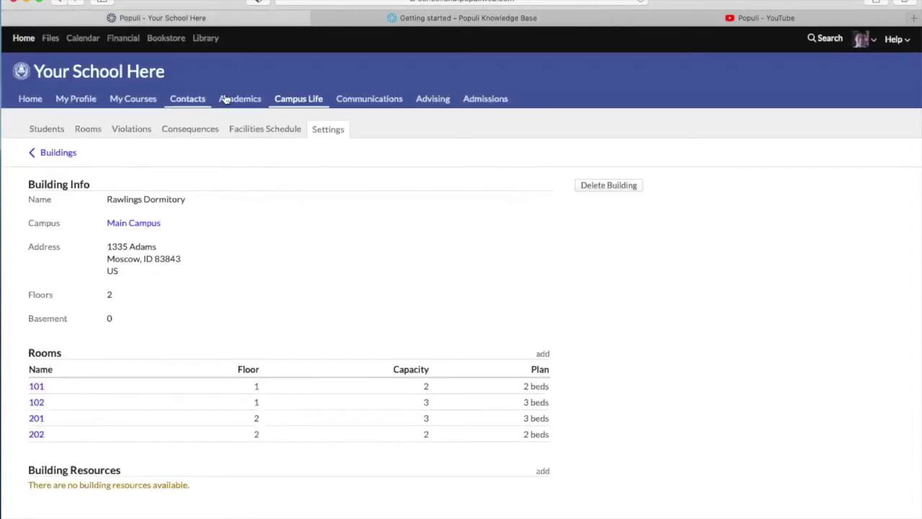
left_click(189, 98)
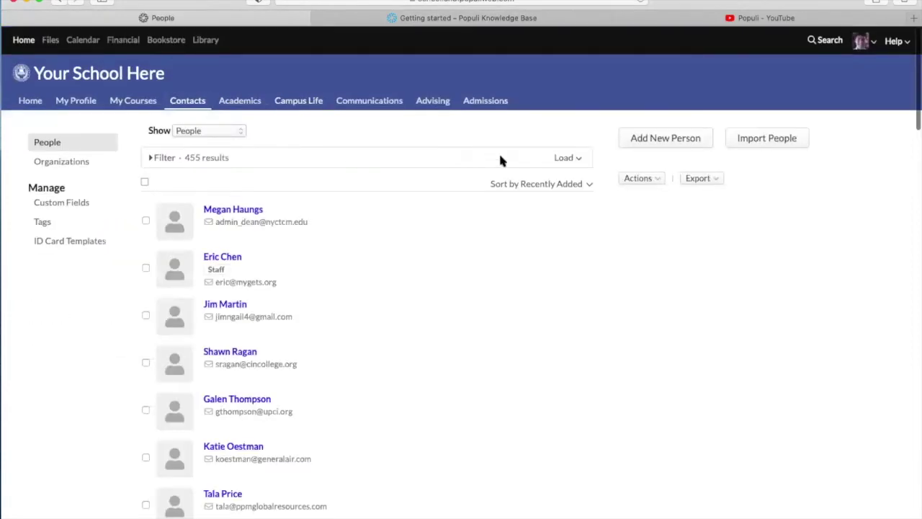
left_click(653, 138)
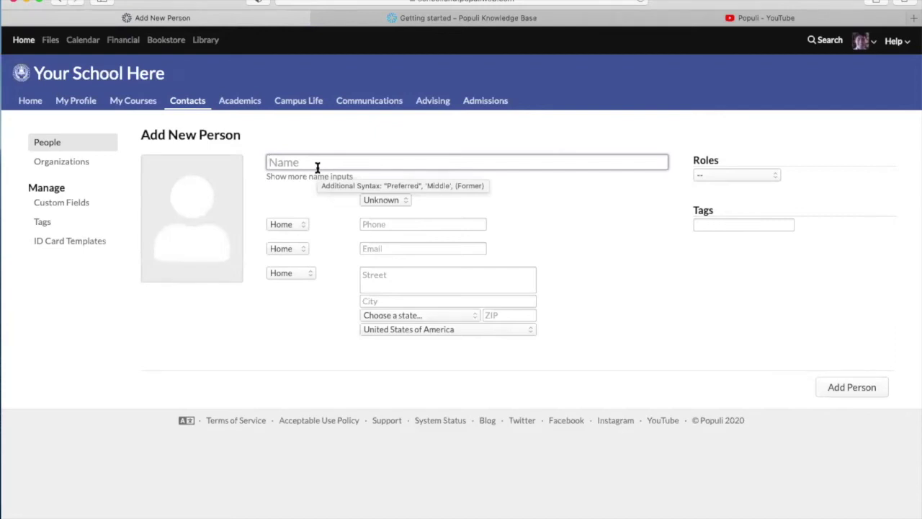
Enter the new person's full name with the prefix Dr., a preferred name in quotation marks and the suffix Jr
type("Dr. ")
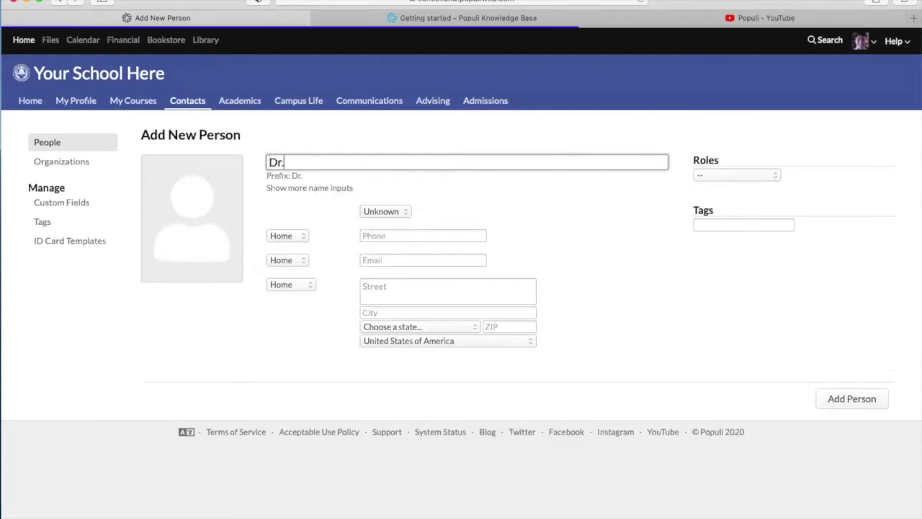
type("John")
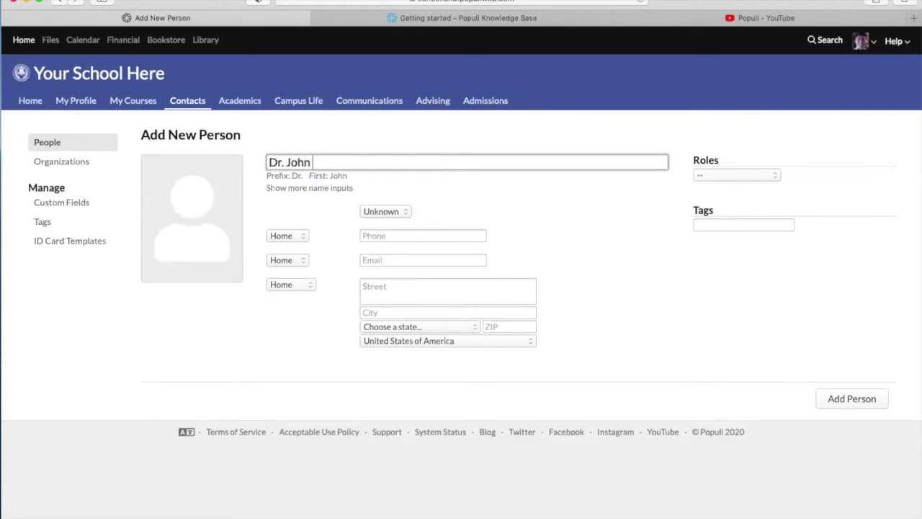
type(" \"Jonny\"")
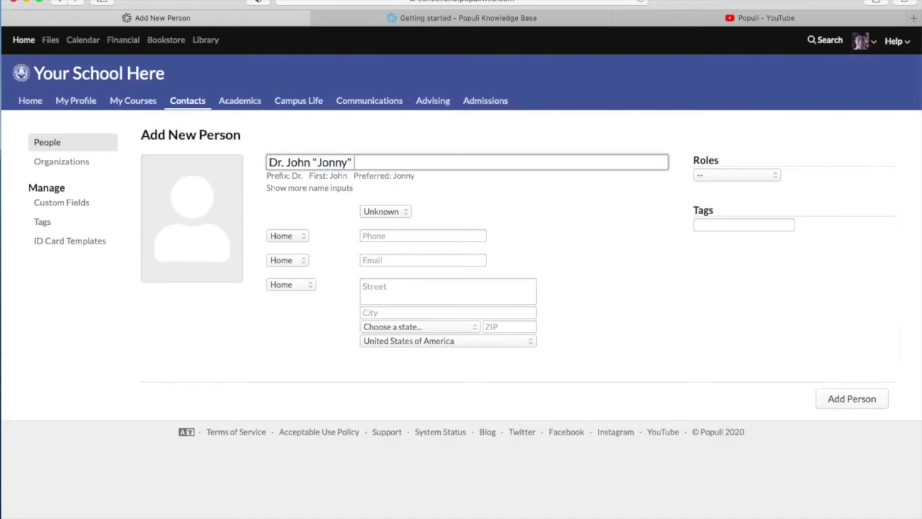
type(" Smith")
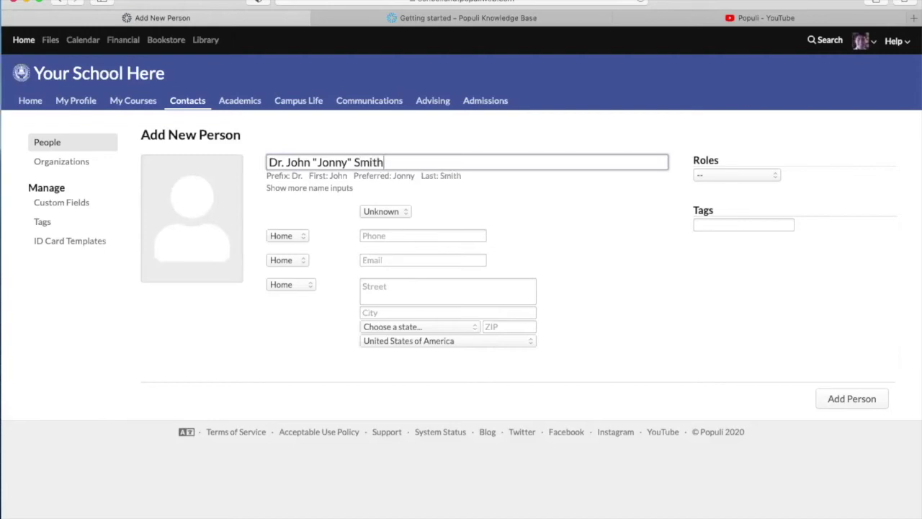
type(",")
key("BackSpace")
type("Jr.")
Expand the name into separate inputs to examine the former name and Populi name fields, and collapse them again
left_click(304, 189)
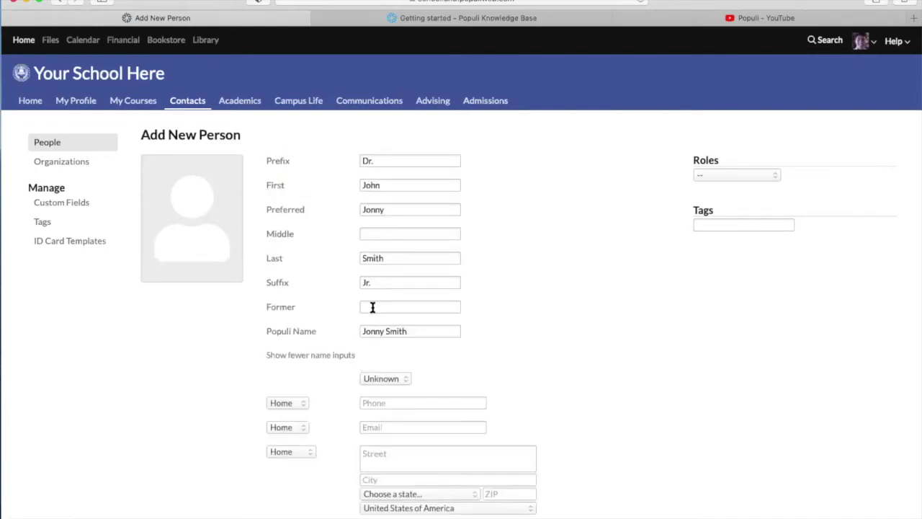
left_click(371, 306)
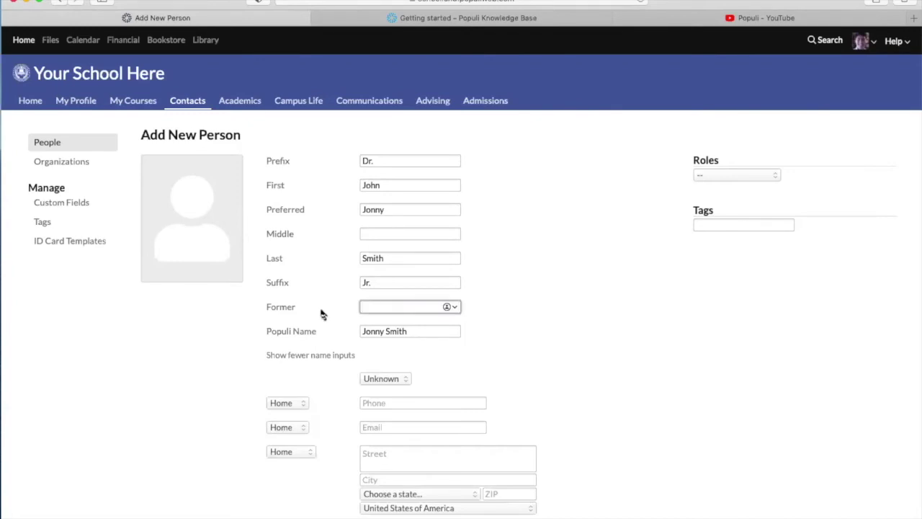
scroll(325, 310, "down", 2)
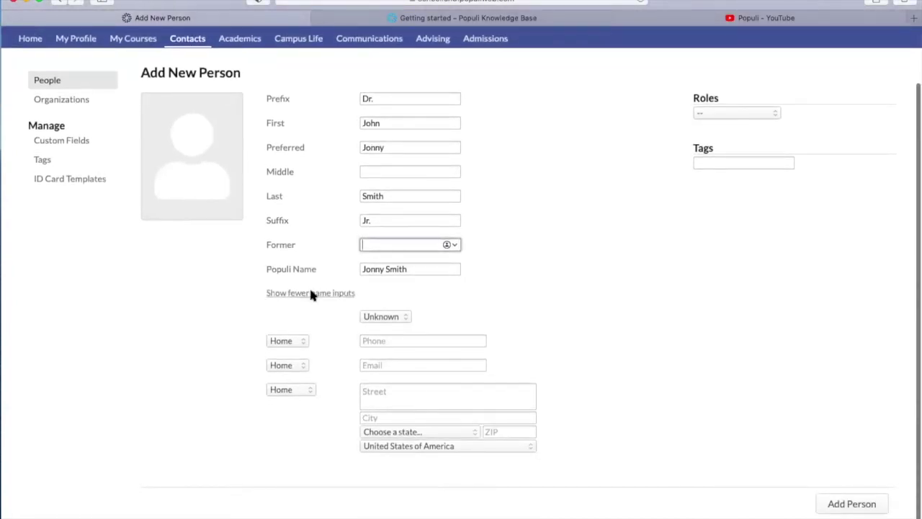
left_click(311, 292)
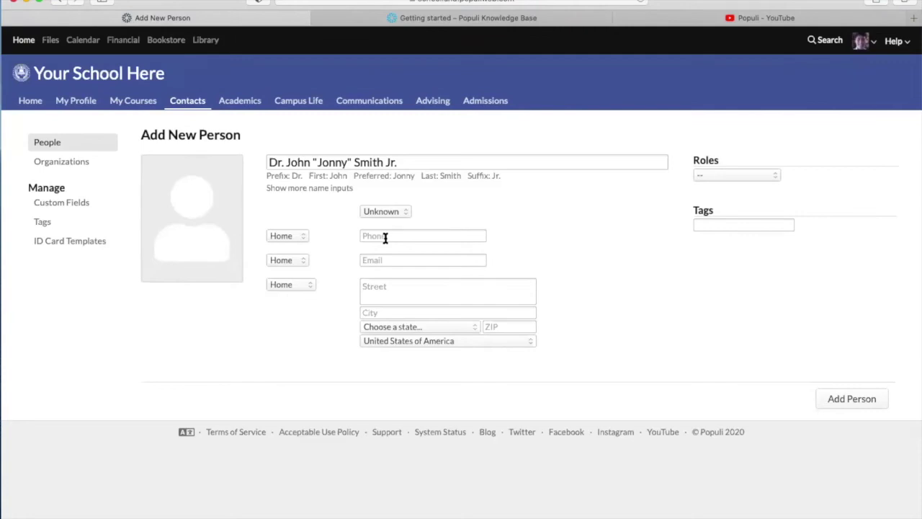
Give the new person the Faculty role and enter "Board member" as a tag, without saving the person
mouse_move(222, 220)
left_click(760, 175)
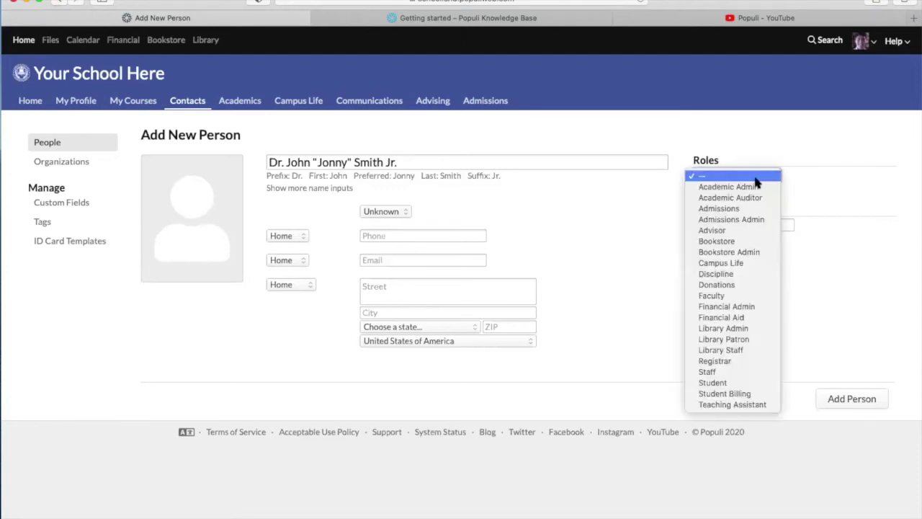
left_click(723, 297)
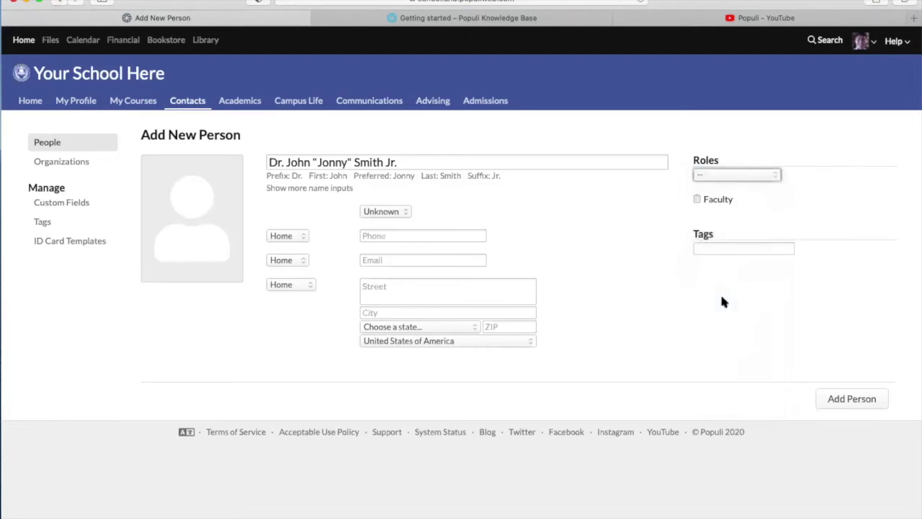
left_click(710, 246)
type("Board")
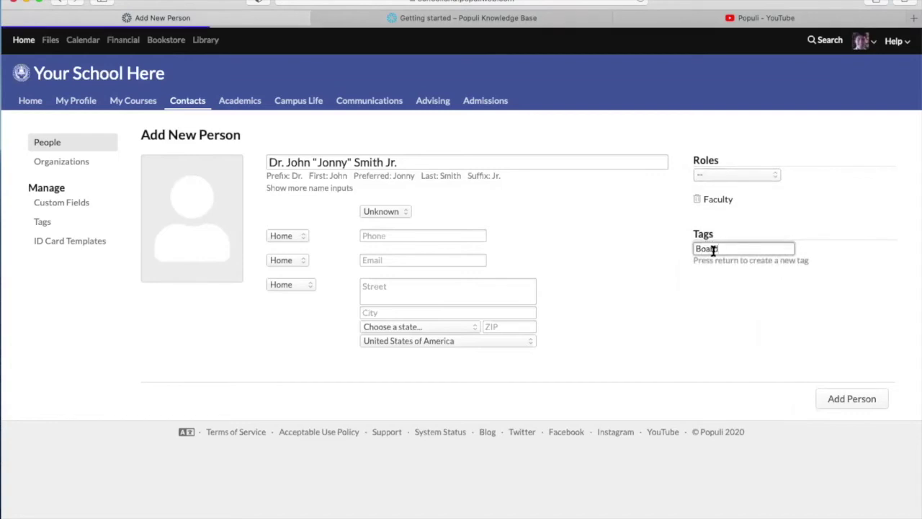
type(" member")
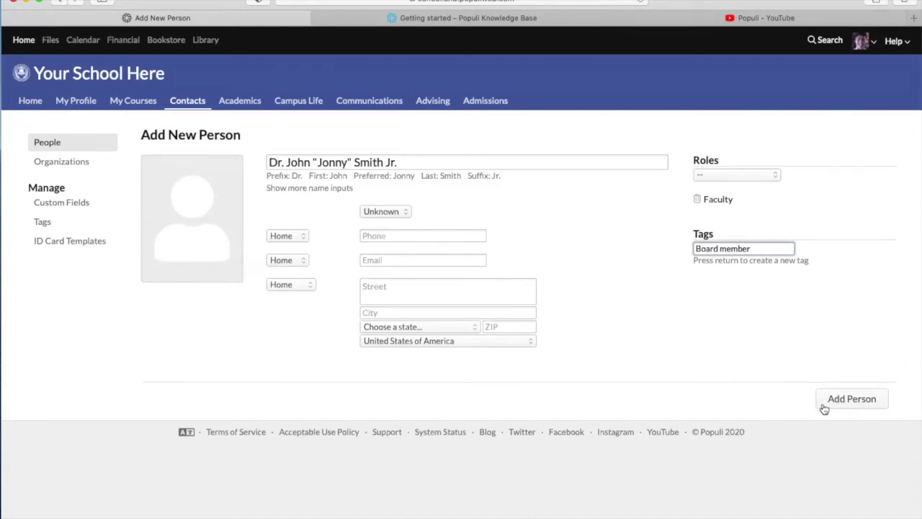
Search for the admissions staff member and open her profile, discarding the unsaved new person
left_click(825, 41)
type("ann")
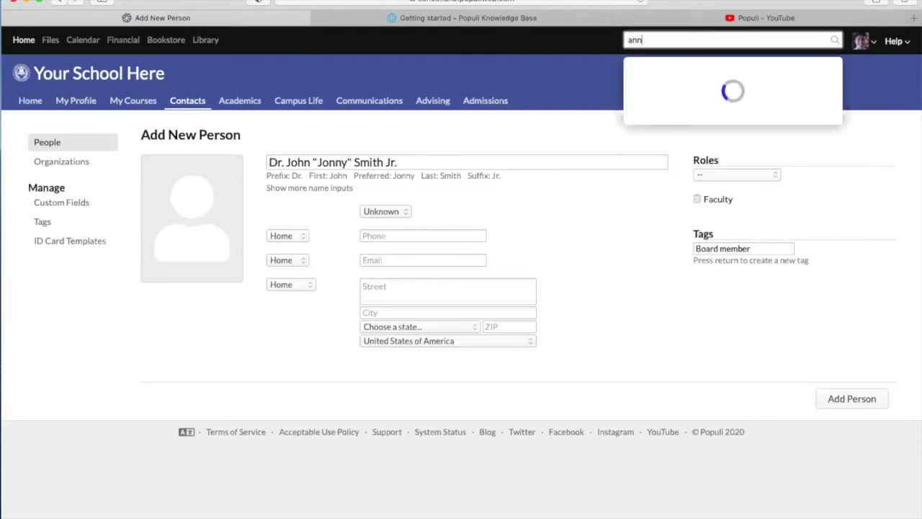
key("Down")
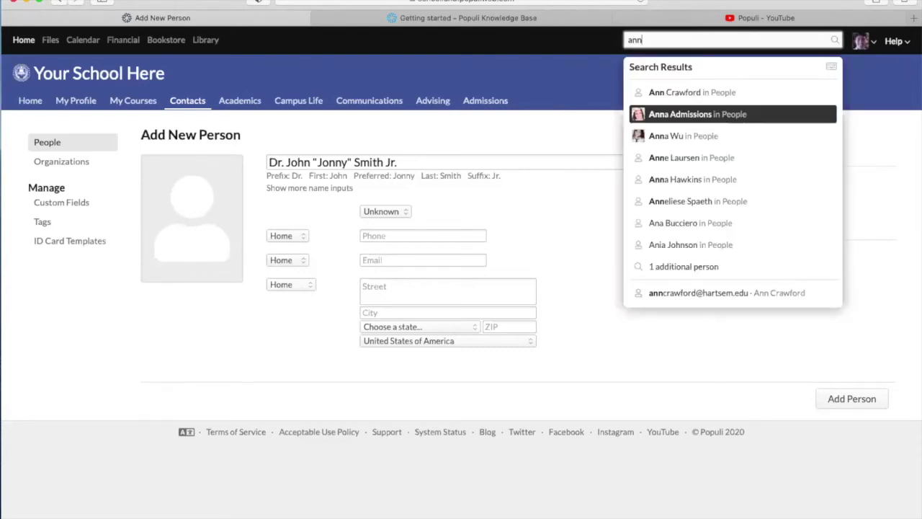
key("Return")
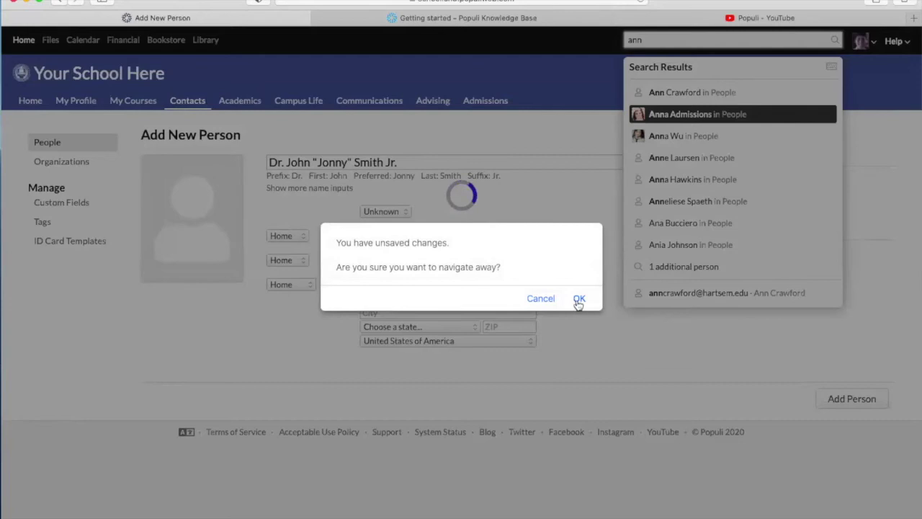
left_click(579, 299)
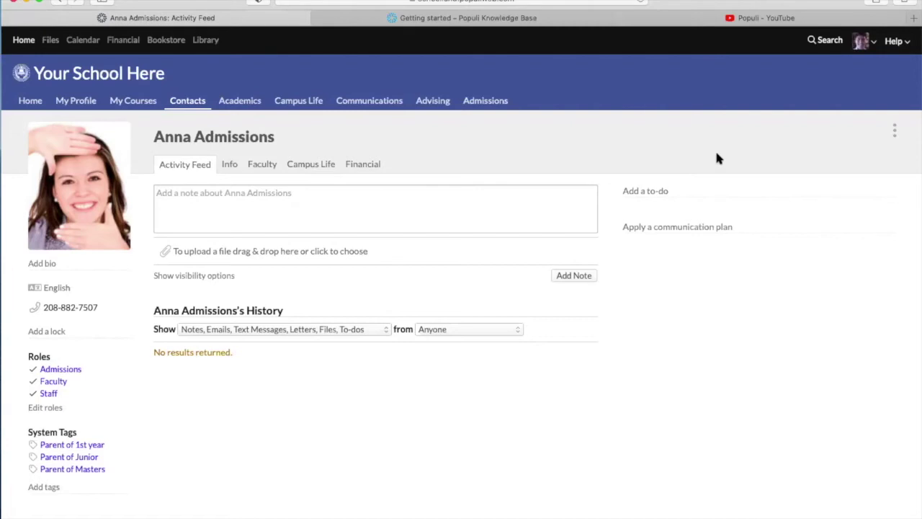
Examine the contact details, other info and relationships on the staff member's profile
left_click(229, 165)
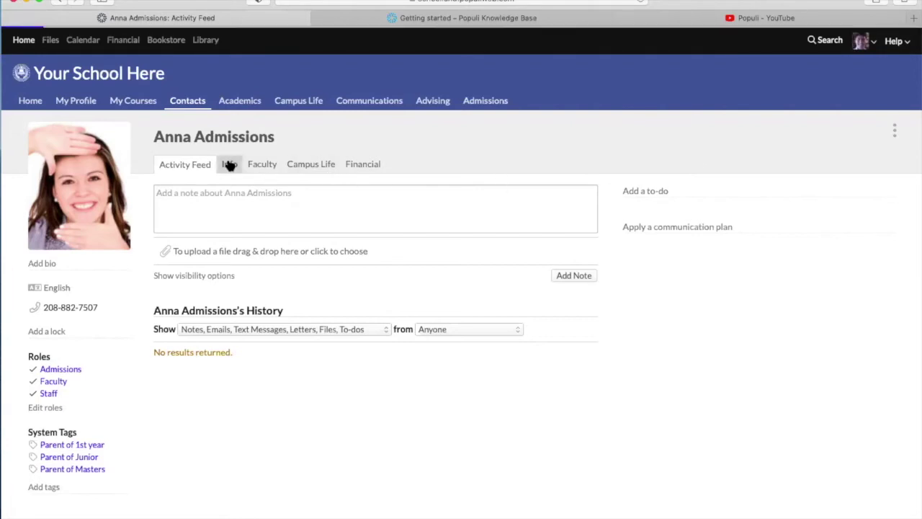
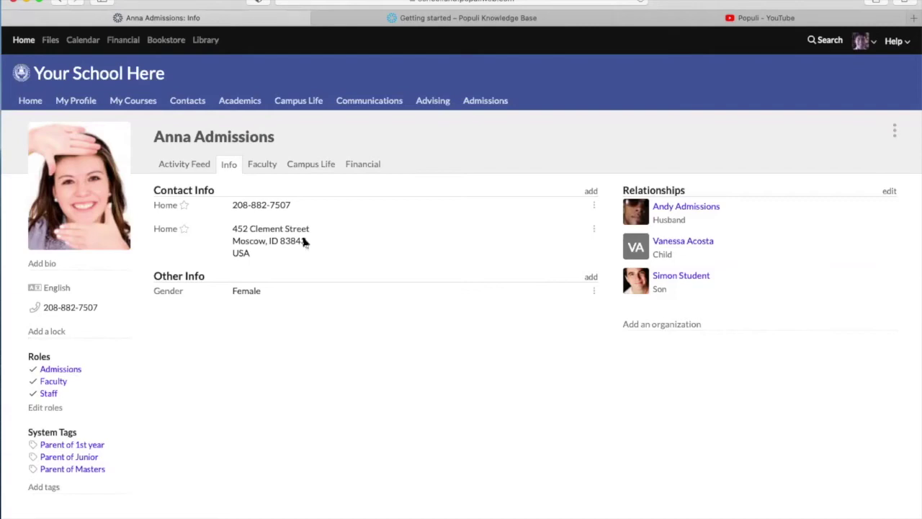
left_click(184, 166)
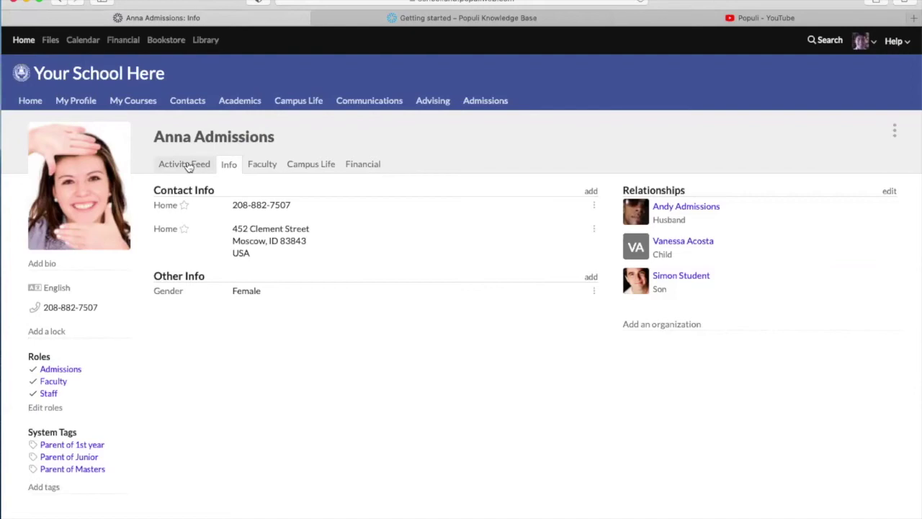
left_click(229, 165)
Set the staff member's status to "Is a user", review the username and alternate email fields, and close the form without saving
left_click(894, 131)
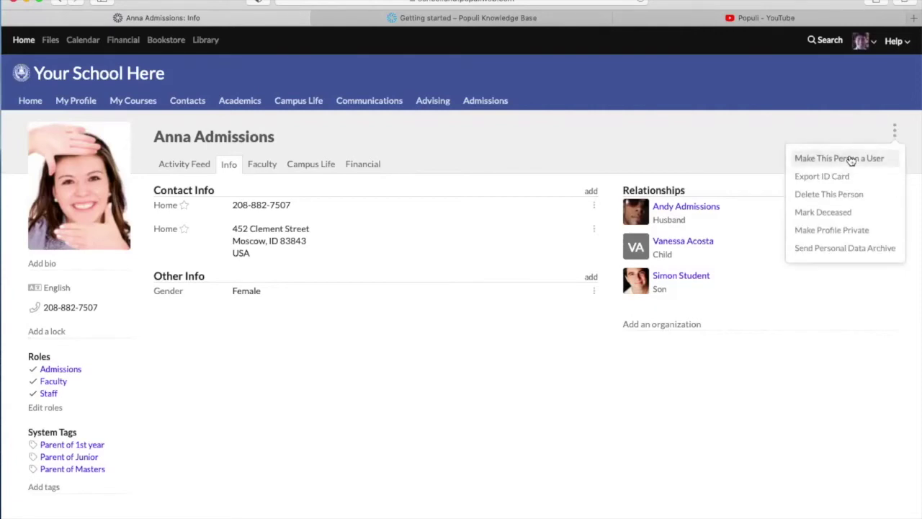
left_click(851, 158)
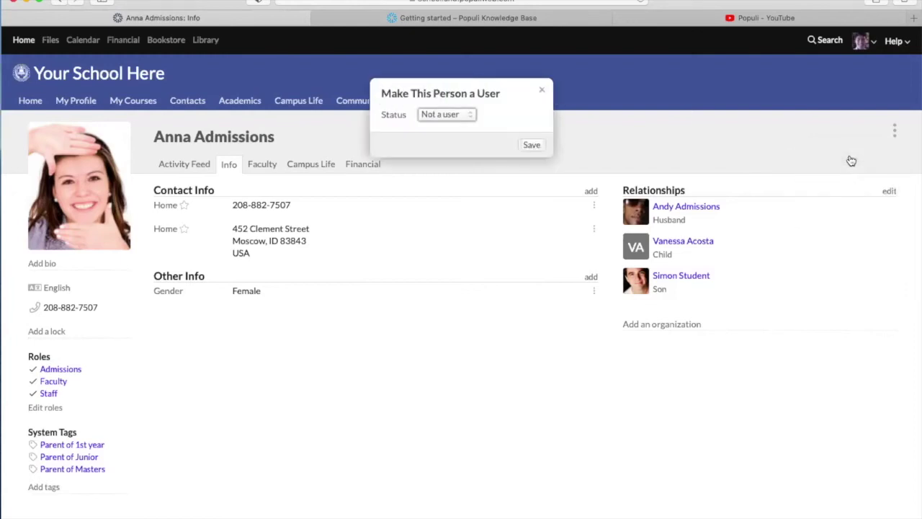
left_click(457, 114)
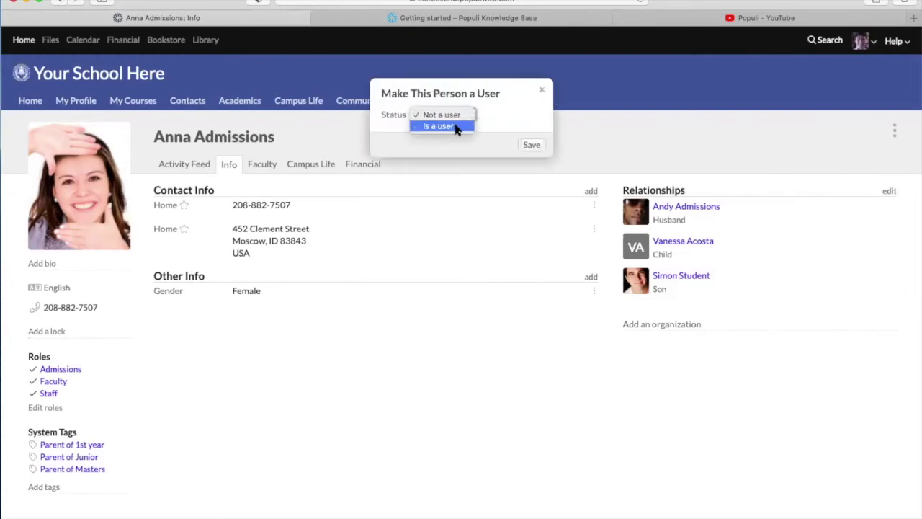
left_click(456, 128)
left_click(464, 137)
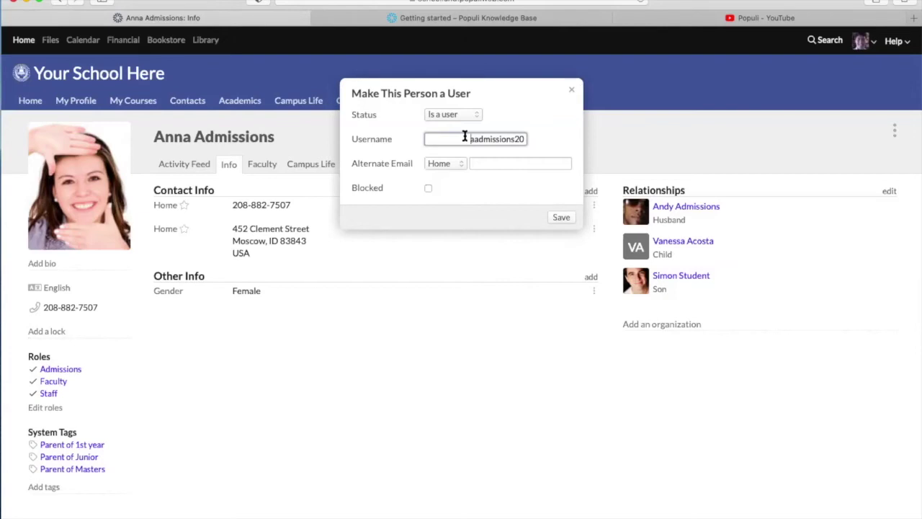
left_click(481, 163)
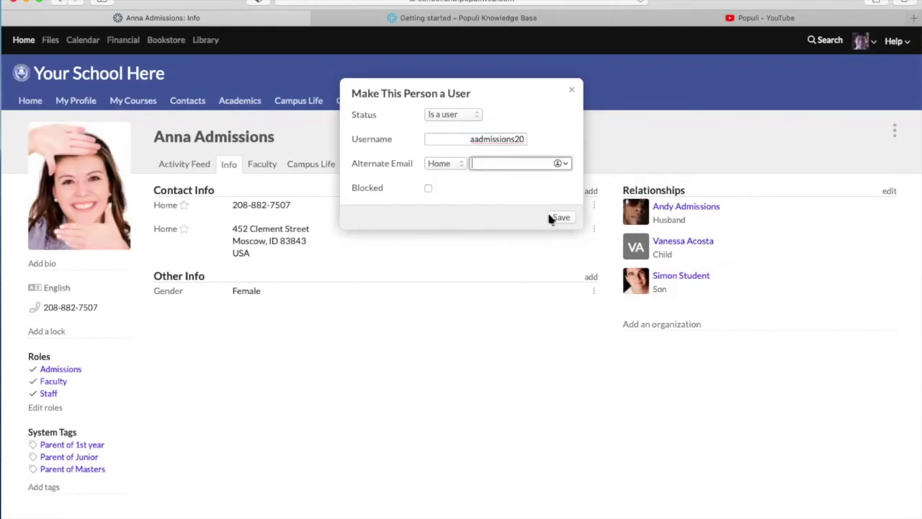
left_click(572, 92)
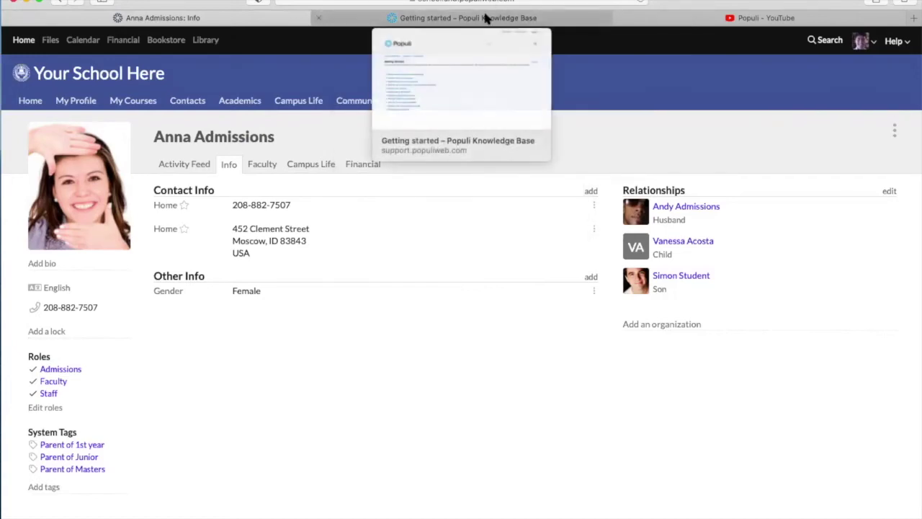
Check the step on adding courses to a term in the Knowledge Base, and open the current academic term's information in Populi's Academics
left_click(485, 18)
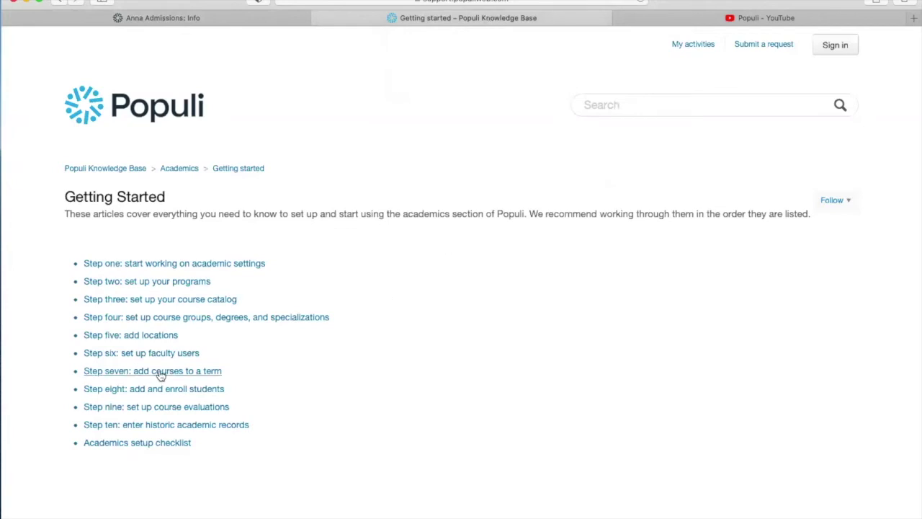
left_click(158, 18)
left_click(244, 101)
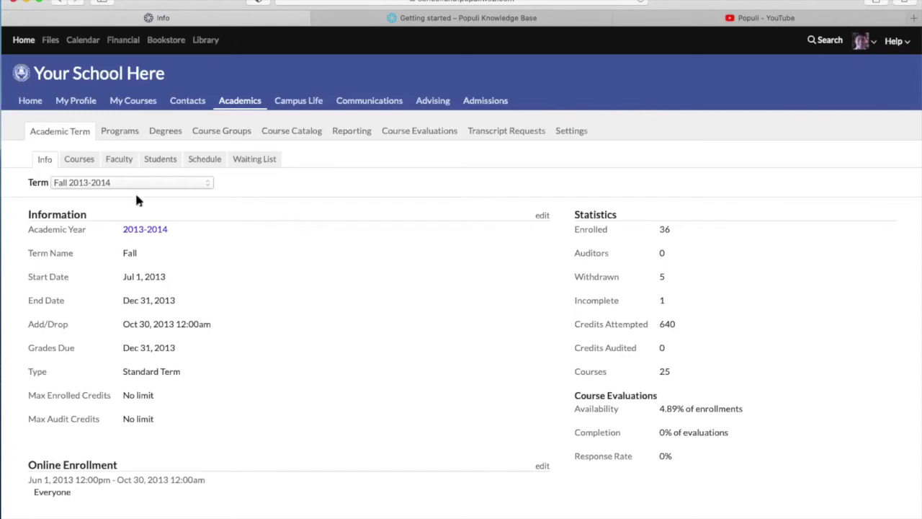
Look over the list of available academic terms and the information page of the Fall 2013-2014 term
left_click(89, 184)
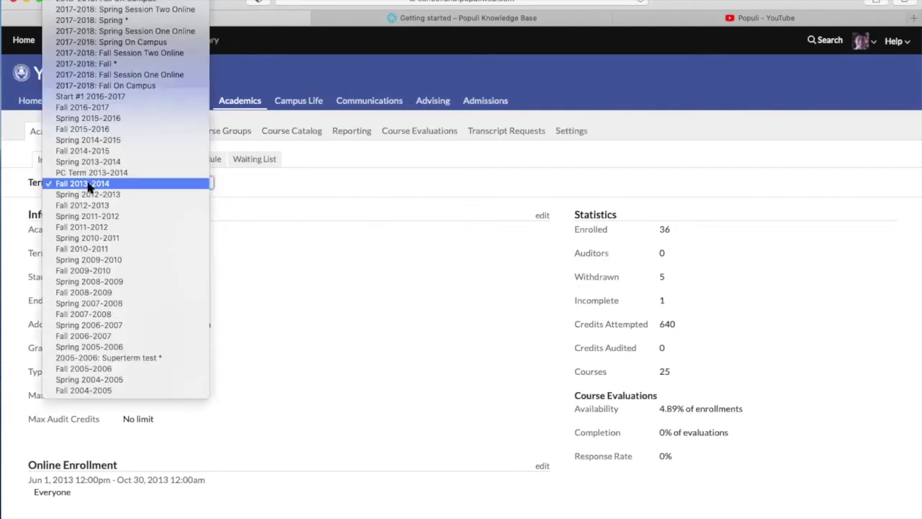
scroll(91, 130, "up", 3)
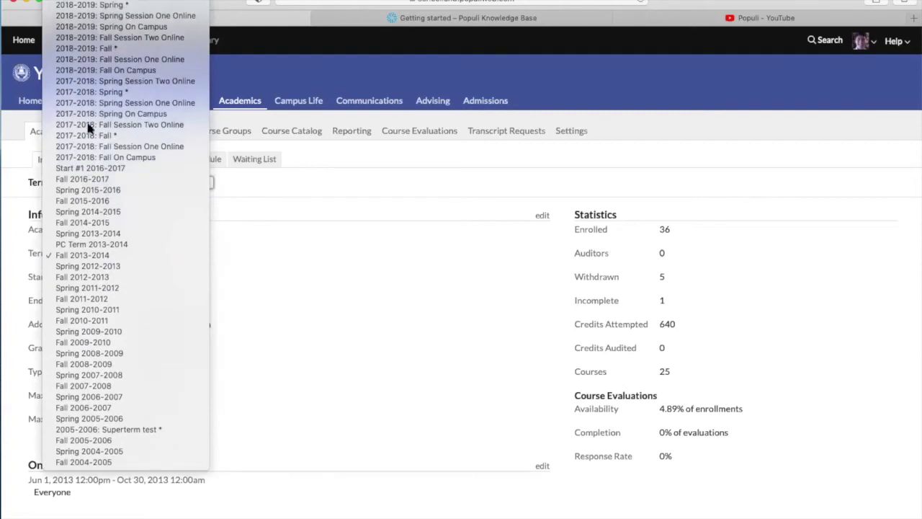
left_click(309, 192)
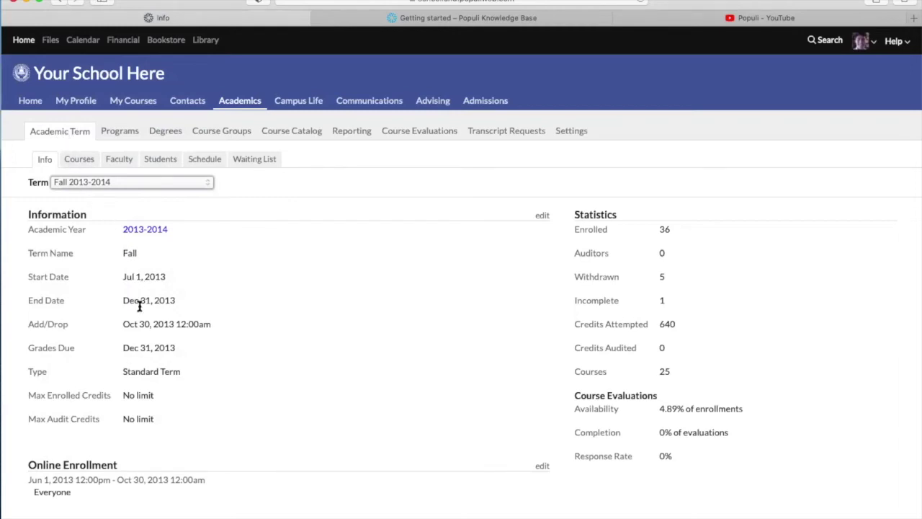
scroll(185, 364, "down", 3)
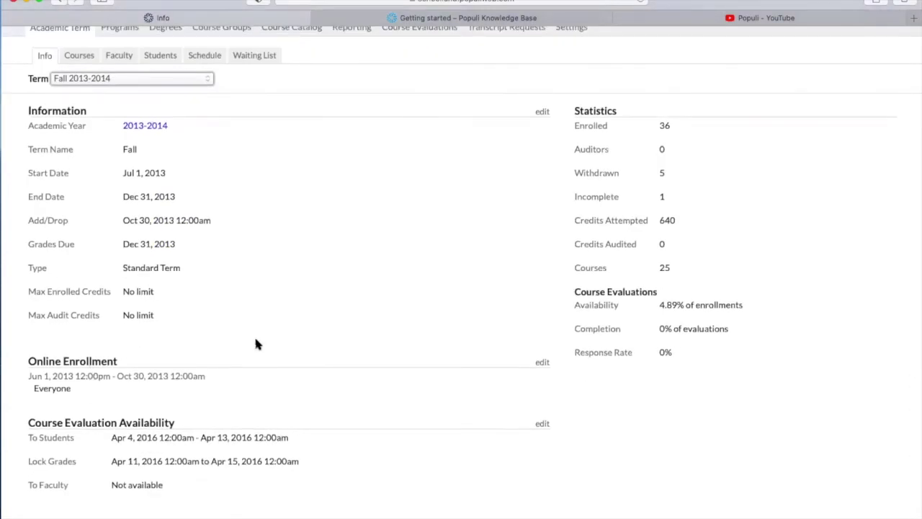
scroll(255, 343, "up", 3)
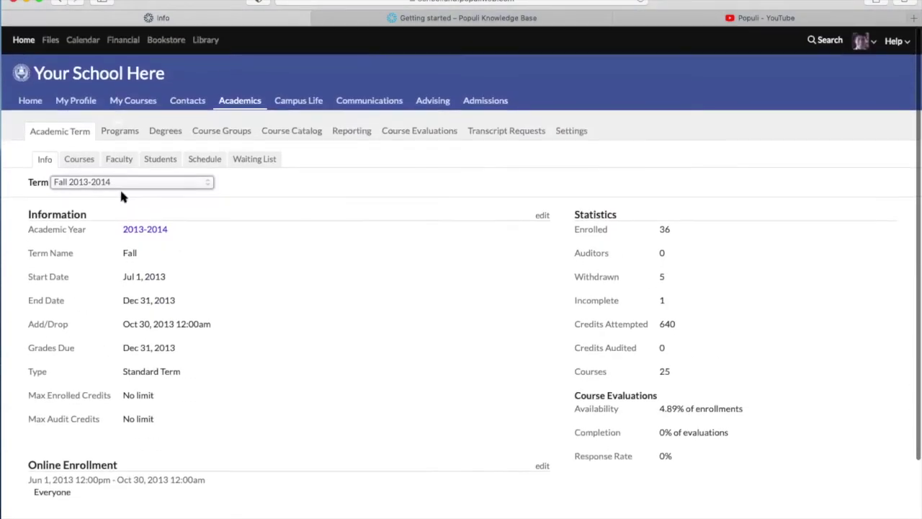
Look through the Fall 2013-2014 term's course, faculty and student lists, and return to its course list
left_click(79, 159)
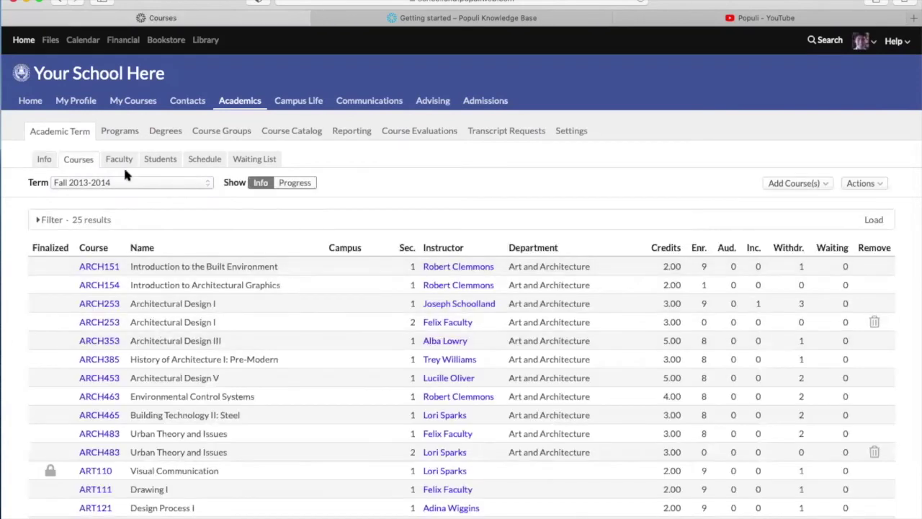
left_click(110, 161)
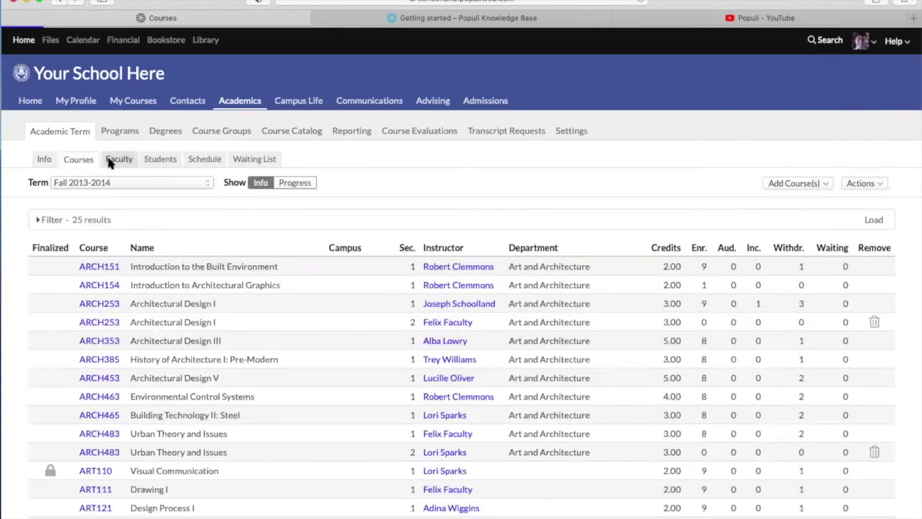
left_click(157, 160)
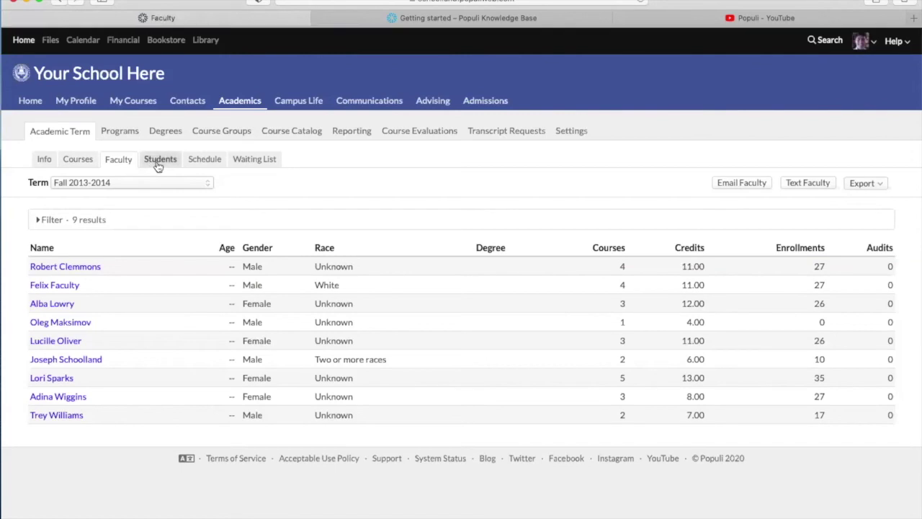
left_click(77, 160)
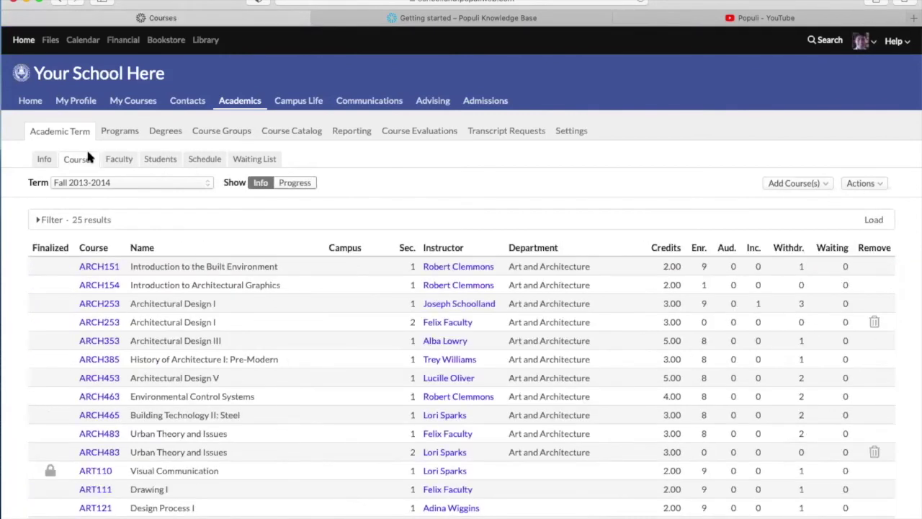
View the course list of the Spring 2005-2006 term and return to the Fall 2013-2014 term
left_click(91, 183)
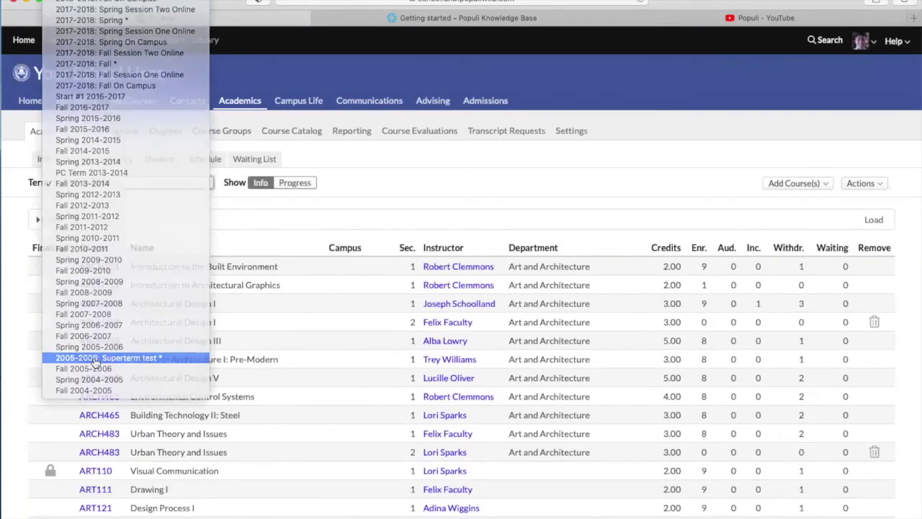
left_click(91, 356)
left_click(79, 183)
left_click(77, 172)
left_click(83, 183)
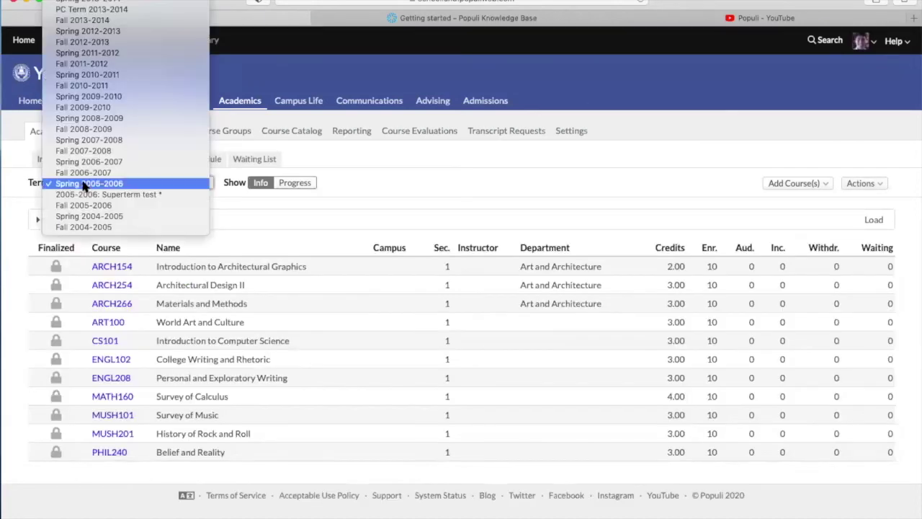
left_click(83, 64)
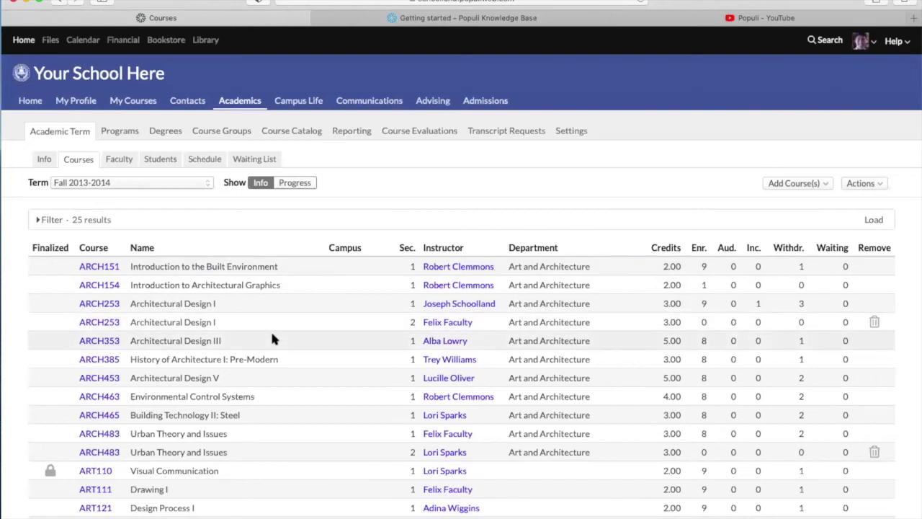
Start adding a single course to the Fall 2013-2014 term, choosing department Other and course ART111: Drawing I
scroll(273, 336, "down", 3)
scroll(272, 336, "up", 3)
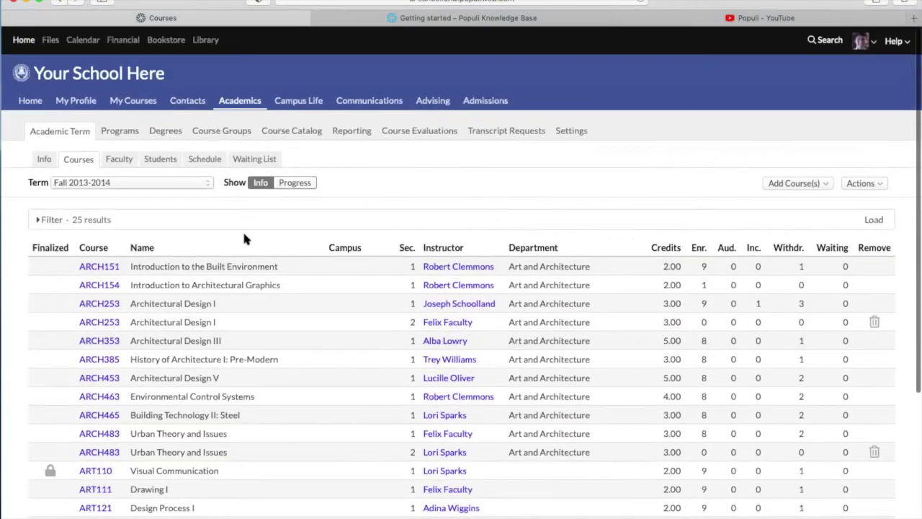
left_click(771, 185)
left_click(721, 206)
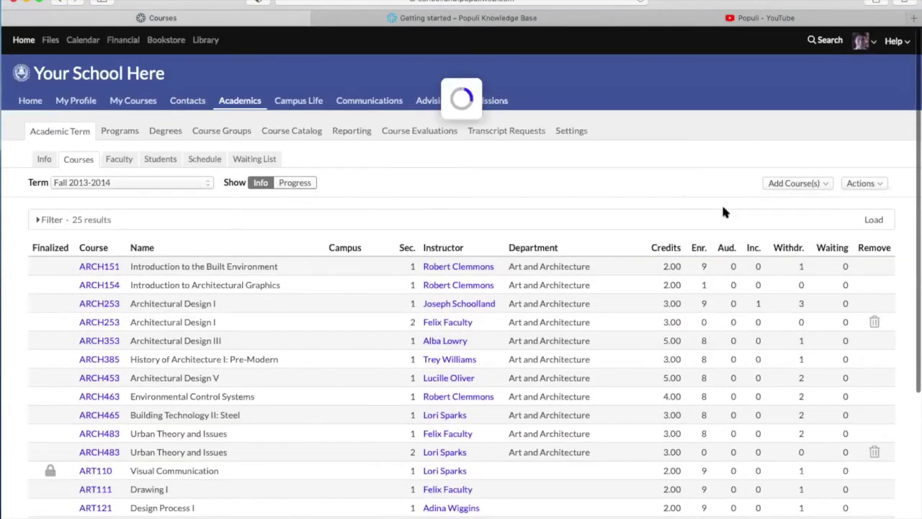
left_click(379, 132)
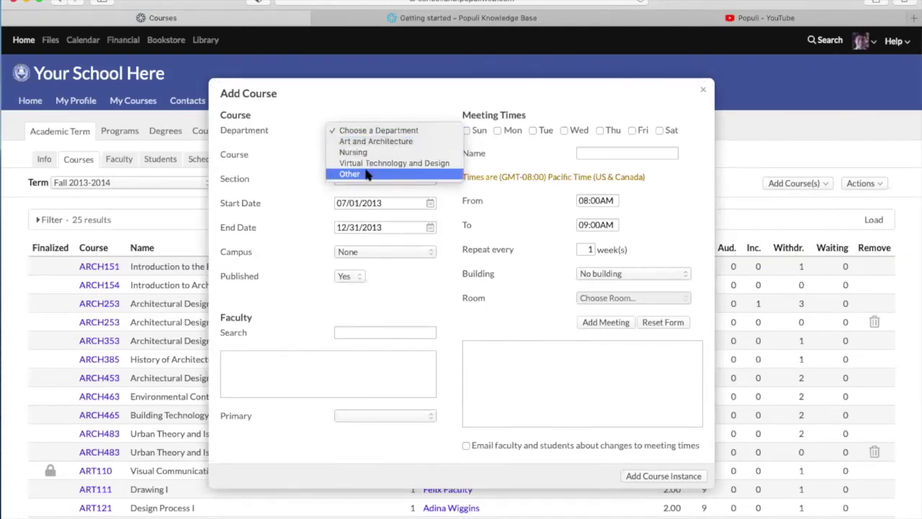
left_click(367, 175)
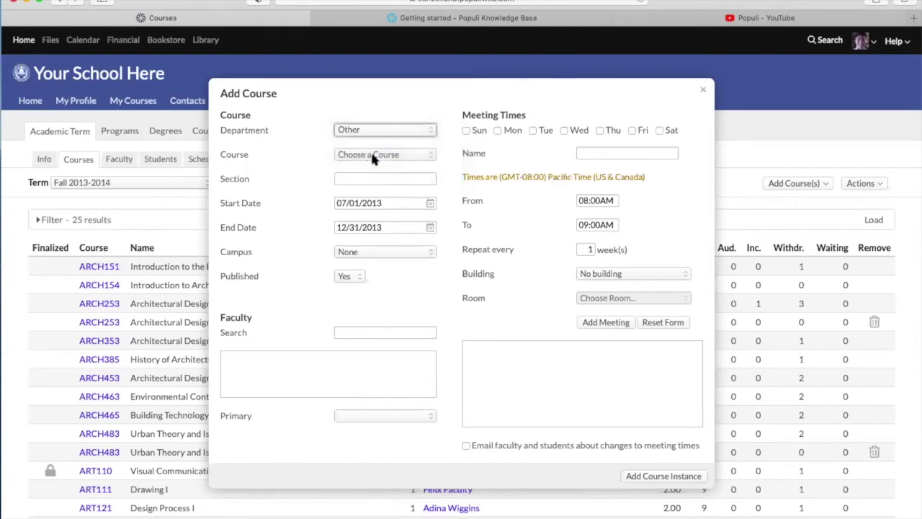
left_click(372, 152)
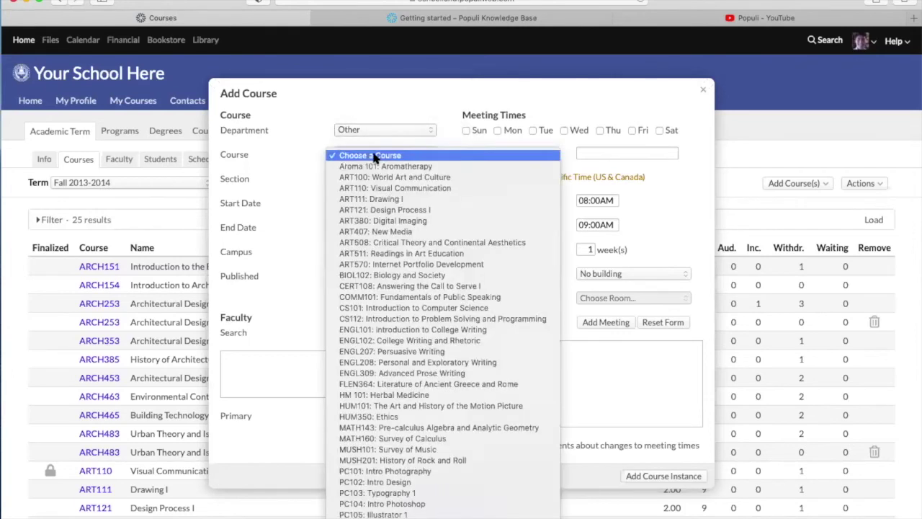
left_click(373, 200)
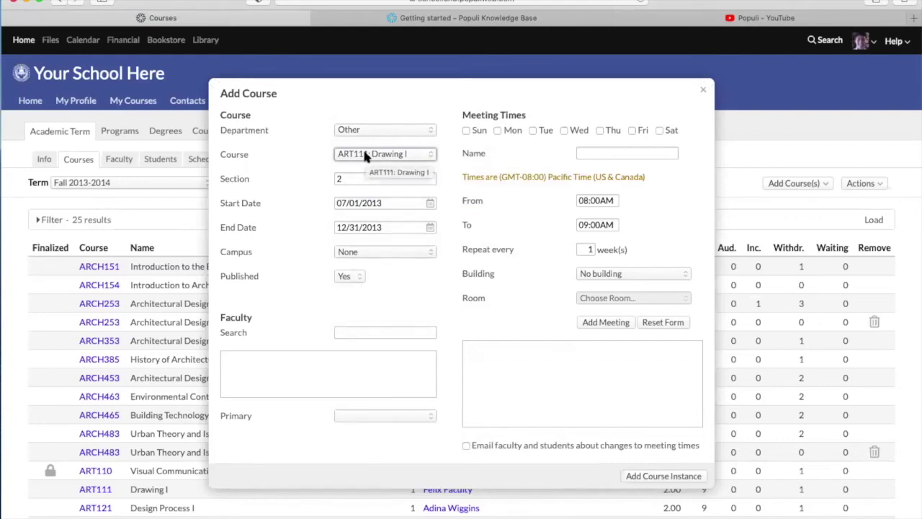
Check the section field and the available campus and published options for the new course
left_click(355, 178)
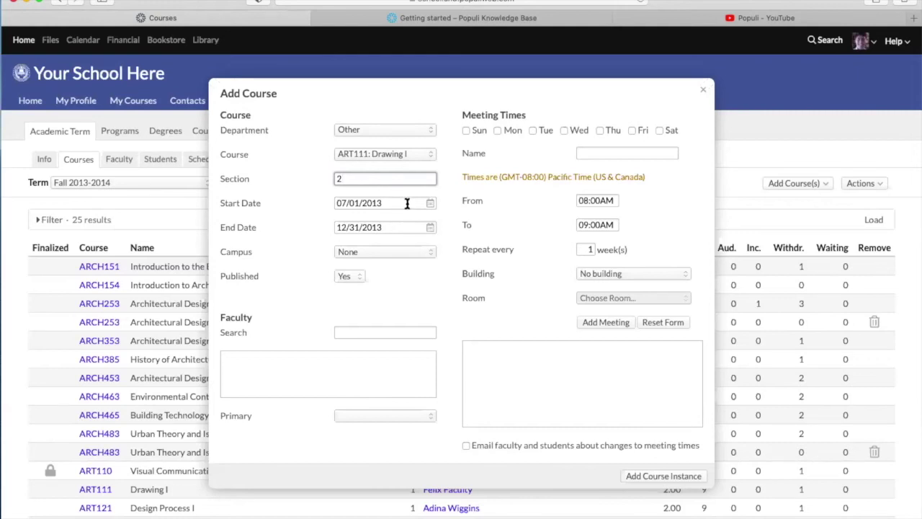
left_click(400, 251)
left_click(314, 246)
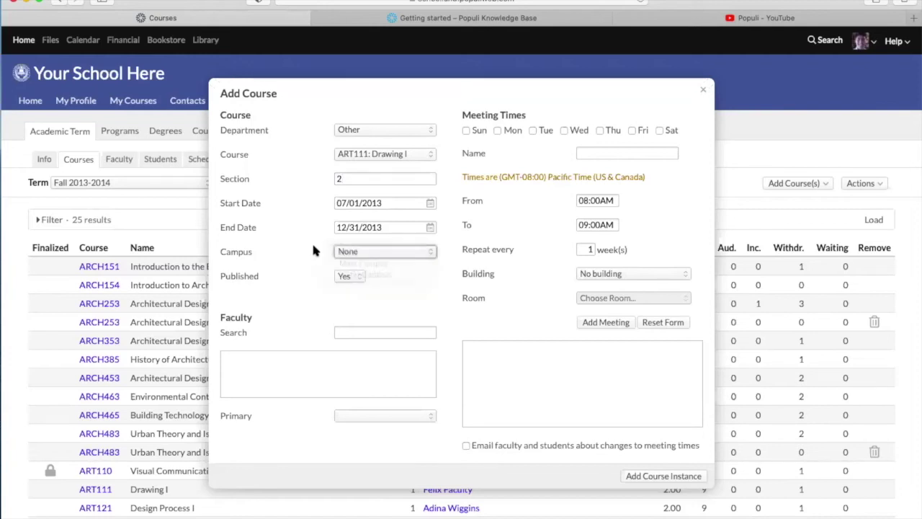
left_click(341, 279)
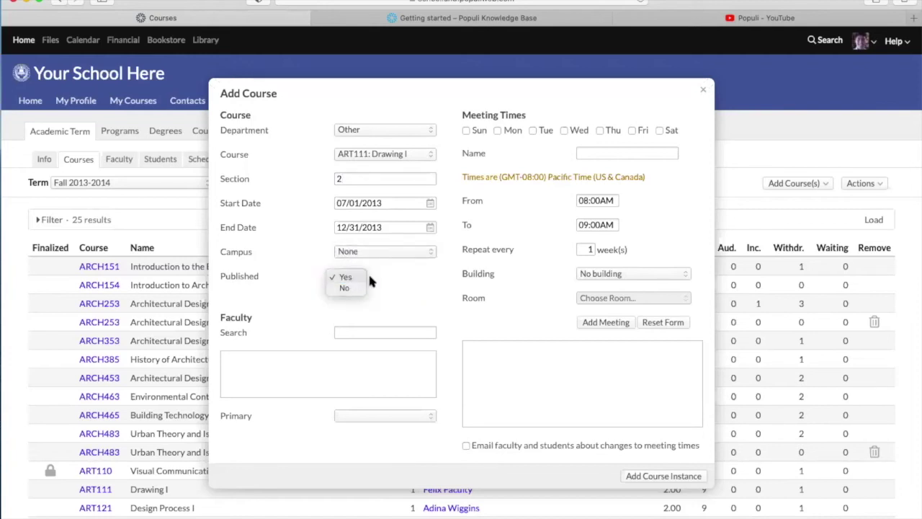
left_click(368, 276)
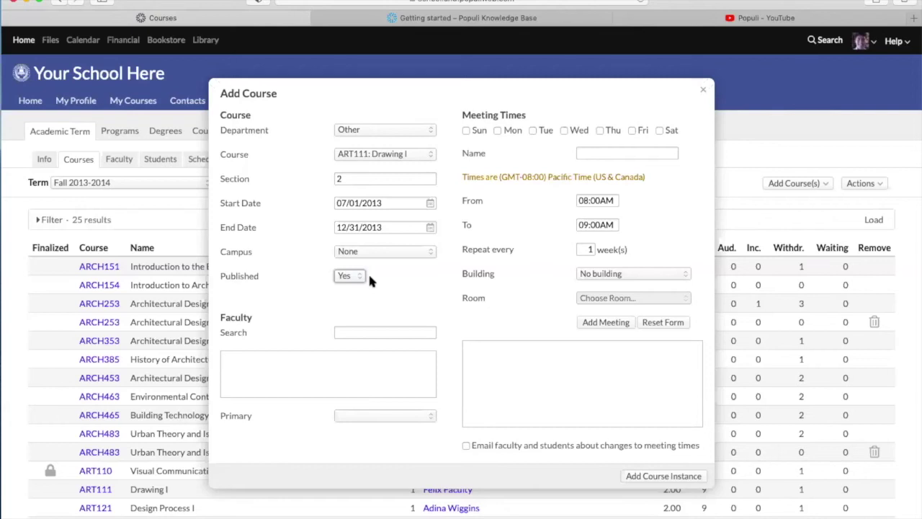
left_click(362, 277)
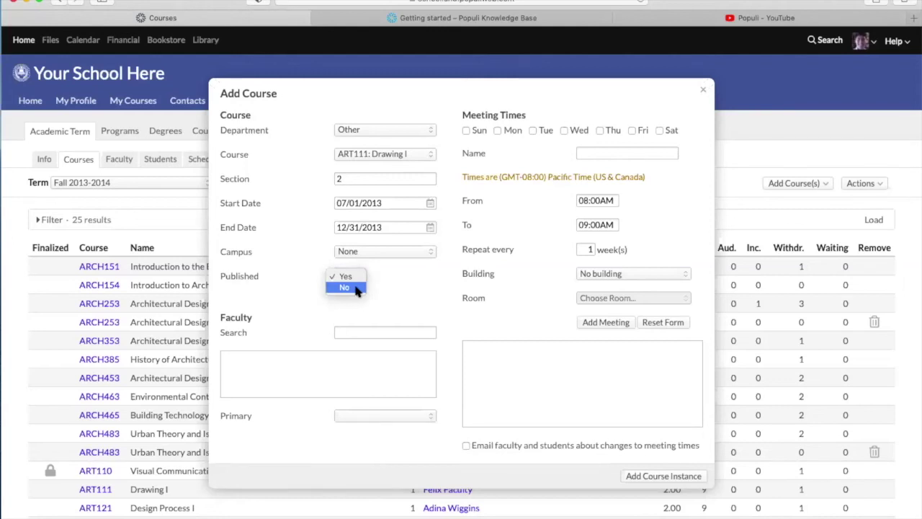
left_click(387, 288)
Search for a faculty member by first name and add the matching person to the course
left_click(380, 332)
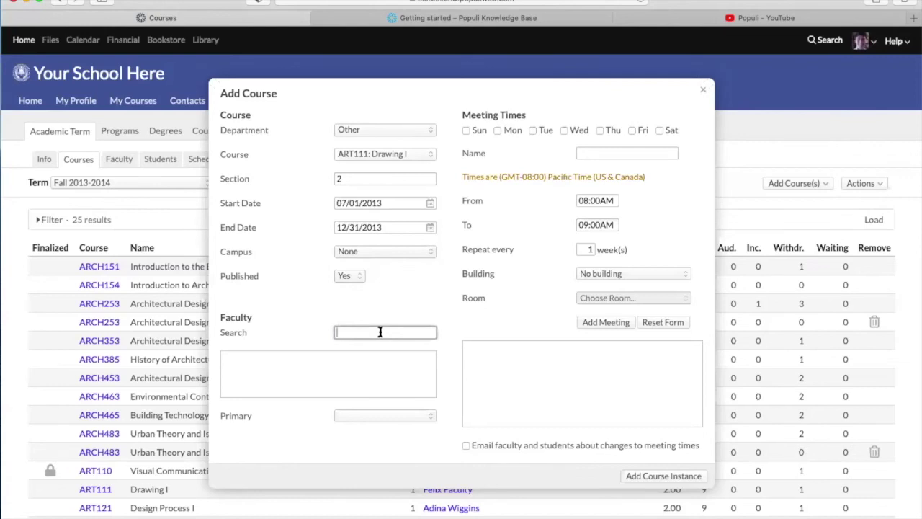
type("anna")
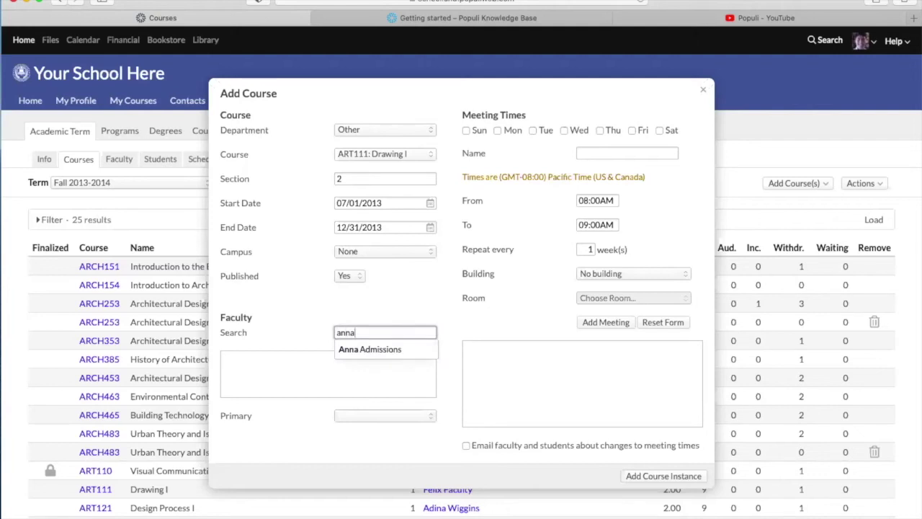
left_click(369, 348)
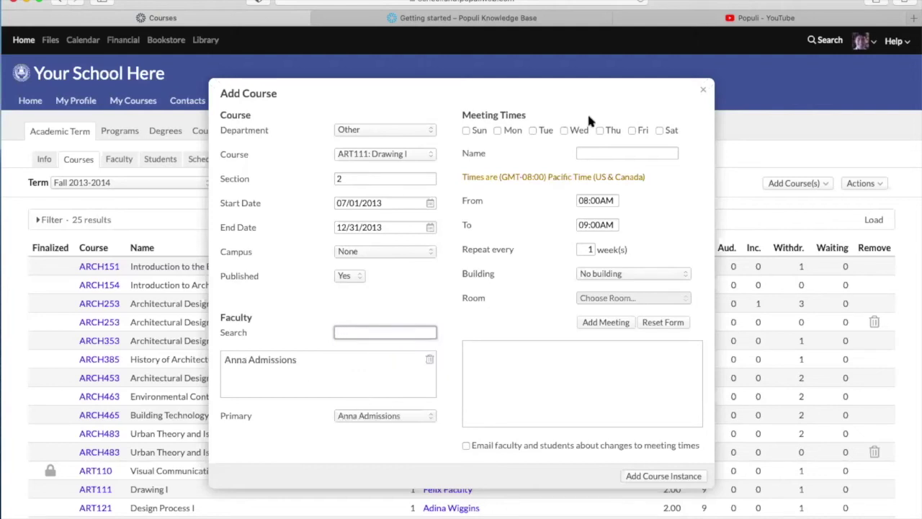
Add a meeting named Class on Monday and Wednesday in the Lewis Building, room Caspian
left_click(497, 130)
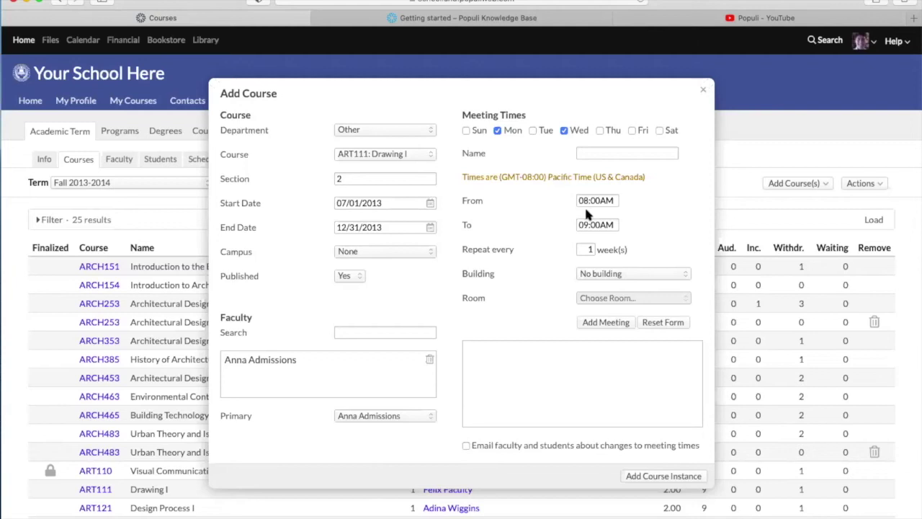
left_click(593, 148)
type("Class")
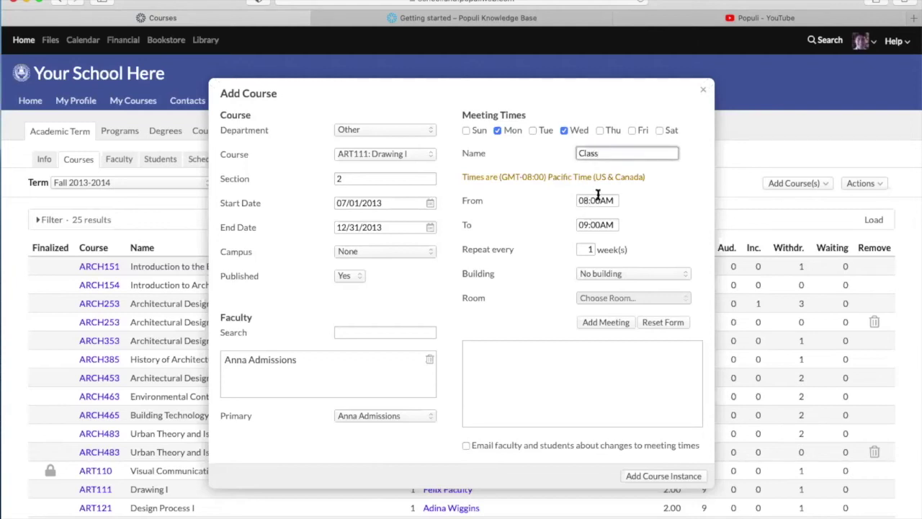
left_click(566, 132)
left_click(595, 271)
left_click(600, 297)
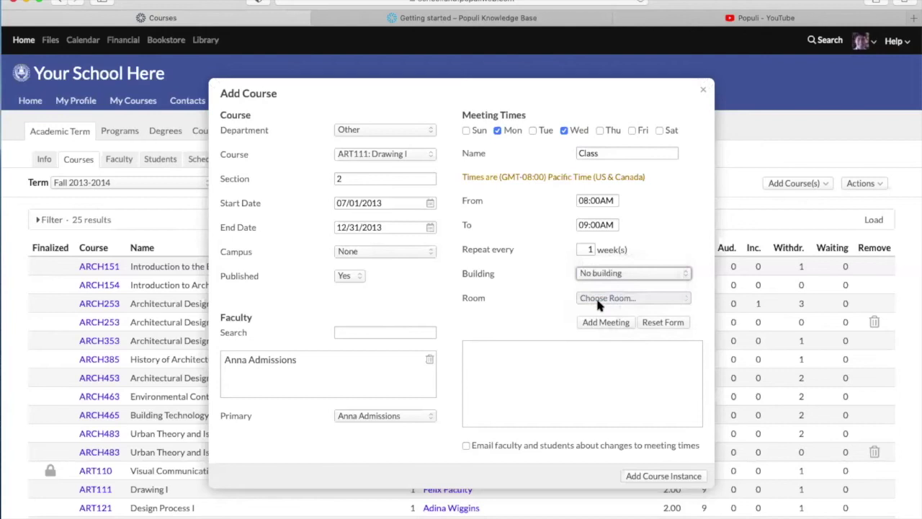
left_click(597, 298)
left_click(597, 309)
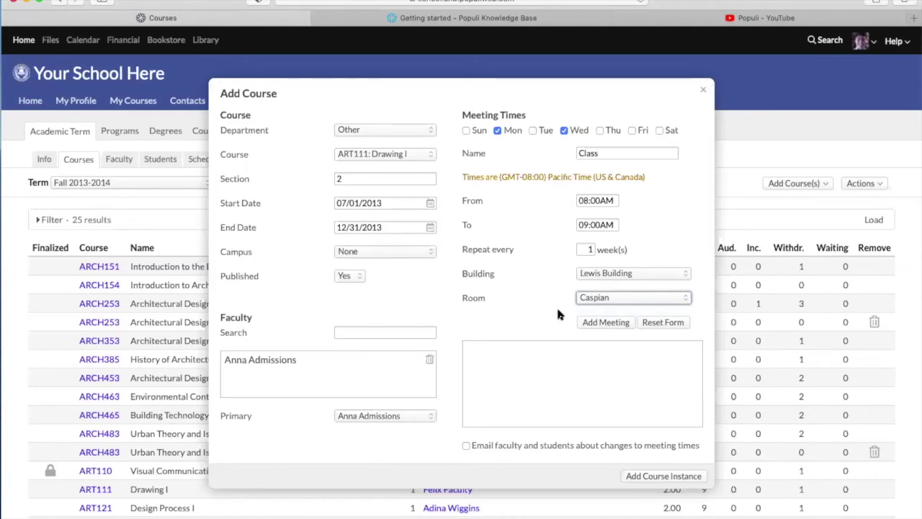
left_click(593, 326)
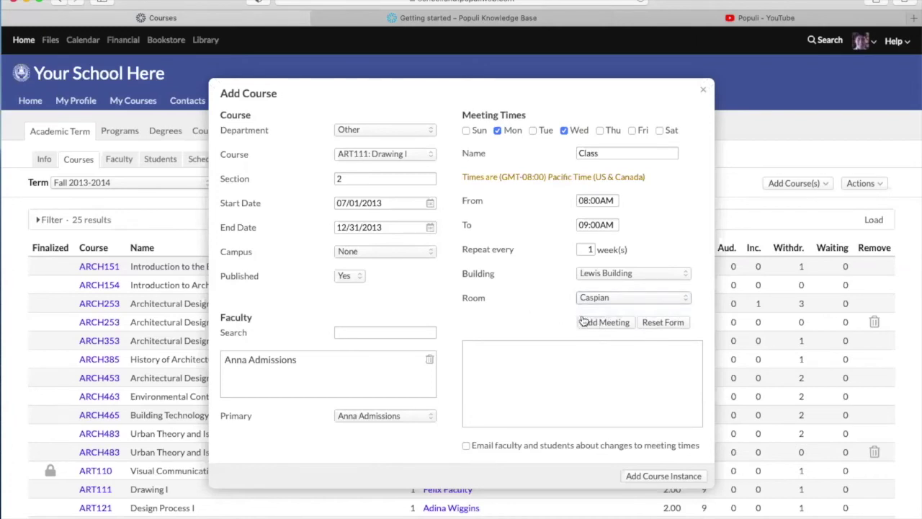
Add a second meeting named Lab on Thursday in the Lewis Building, room Dante
left_click(599, 130)
left_click(603, 150)
type("Lab")
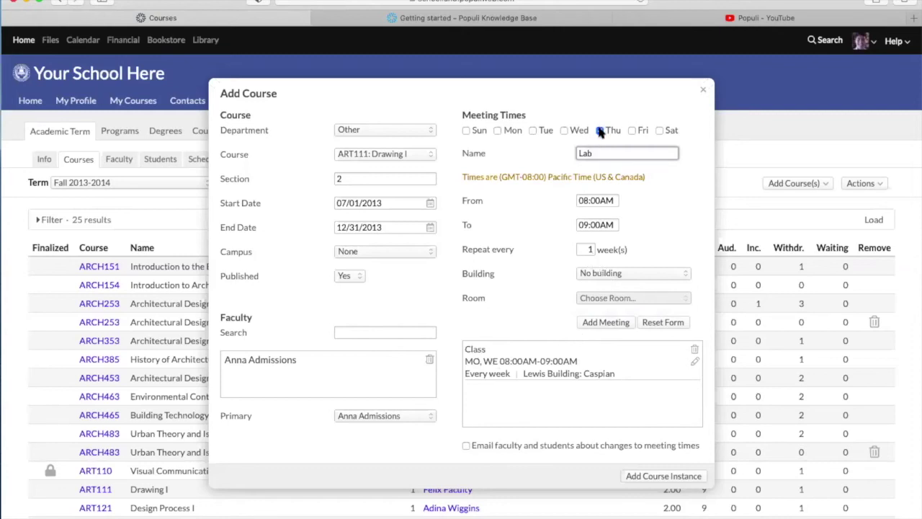
left_click(615, 273)
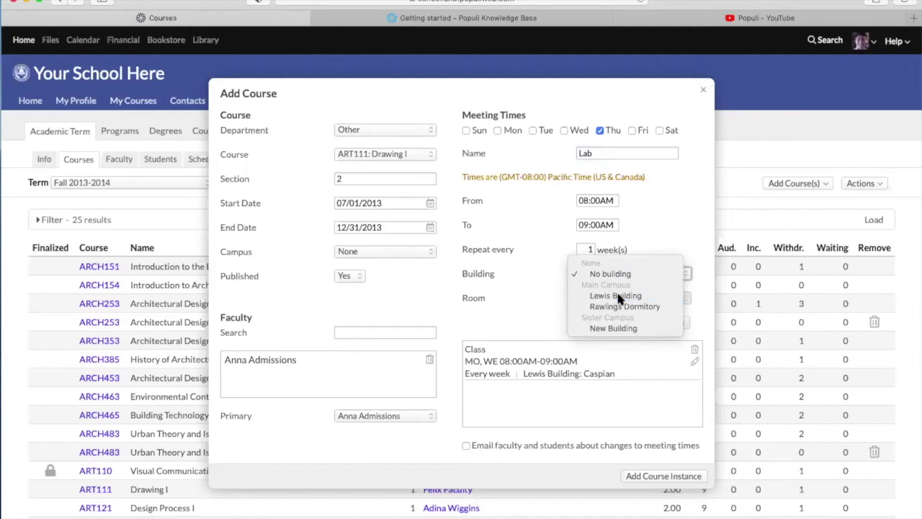
left_click(620, 295)
left_click(620, 296)
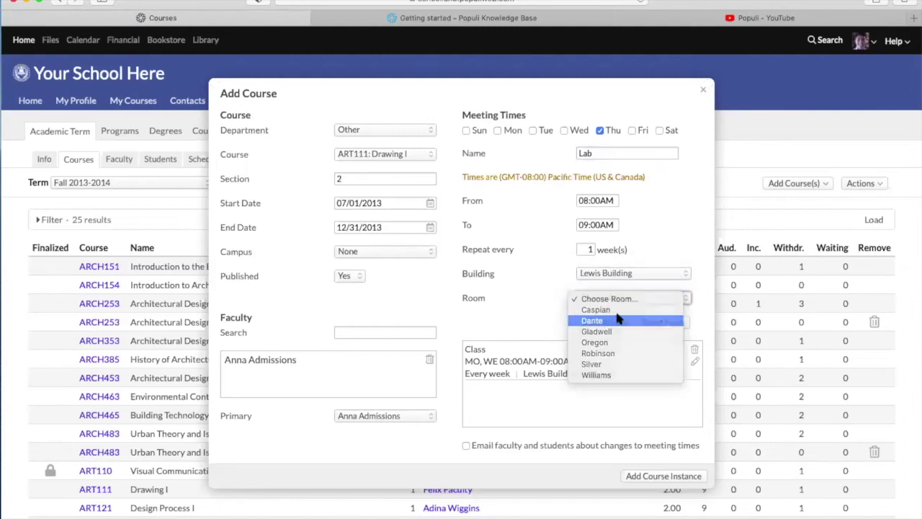
left_click(616, 322)
left_click(614, 322)
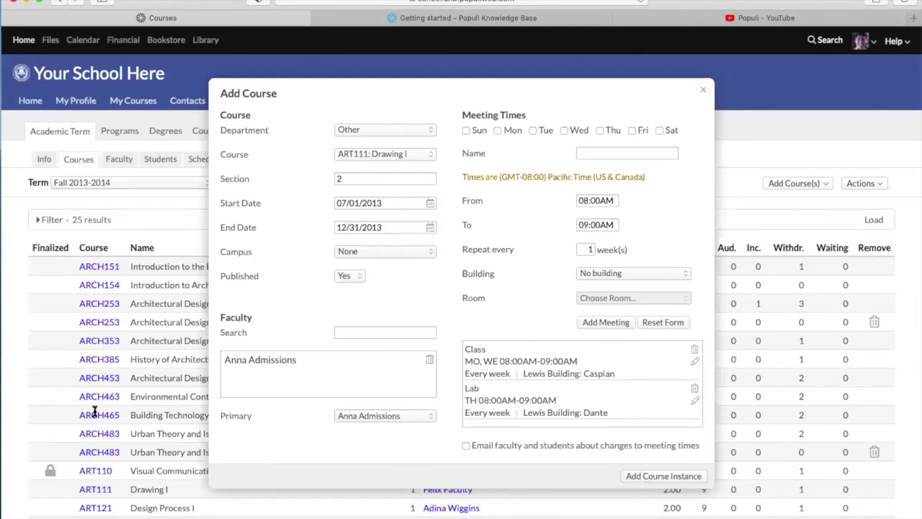
Discard the new course section and choose Fall 2012-2013 as the source term for importing courses
left_click(705, 94)
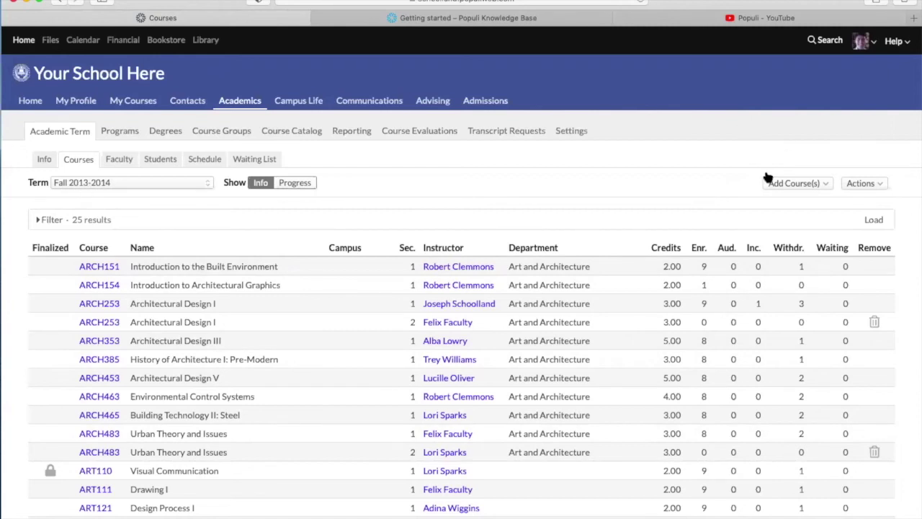
left_click(792, 185)
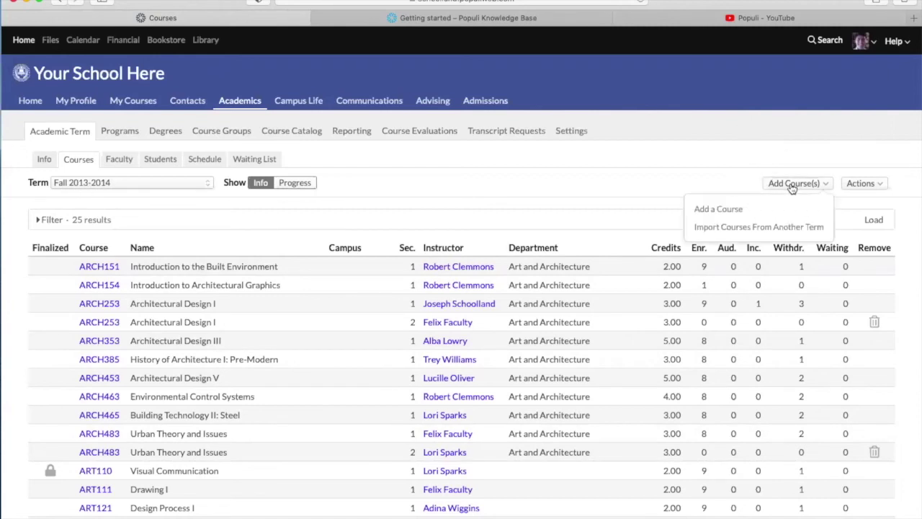
left_click(744, 227)
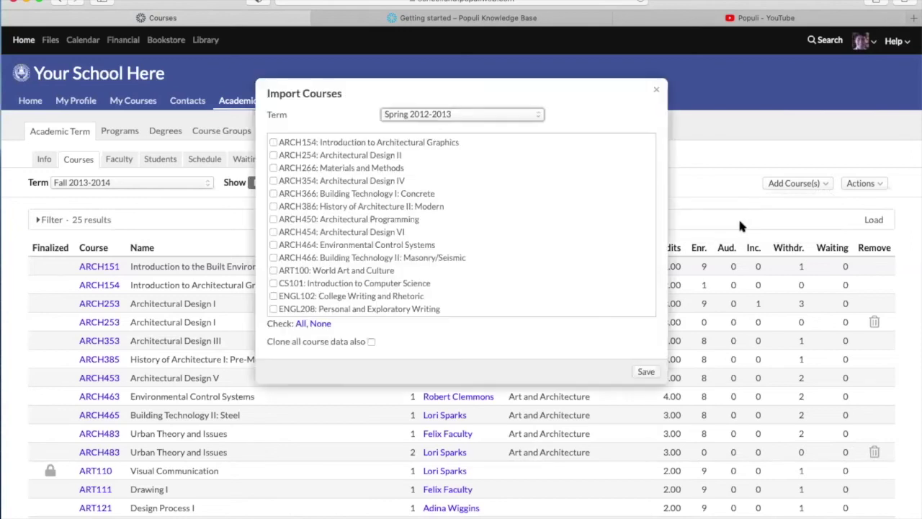
left_click(464, 111)
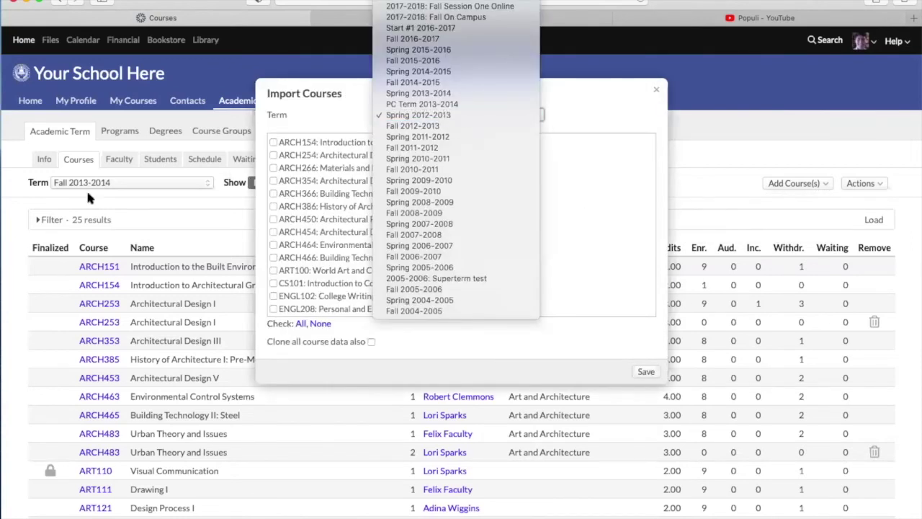
left_click(413, 126)
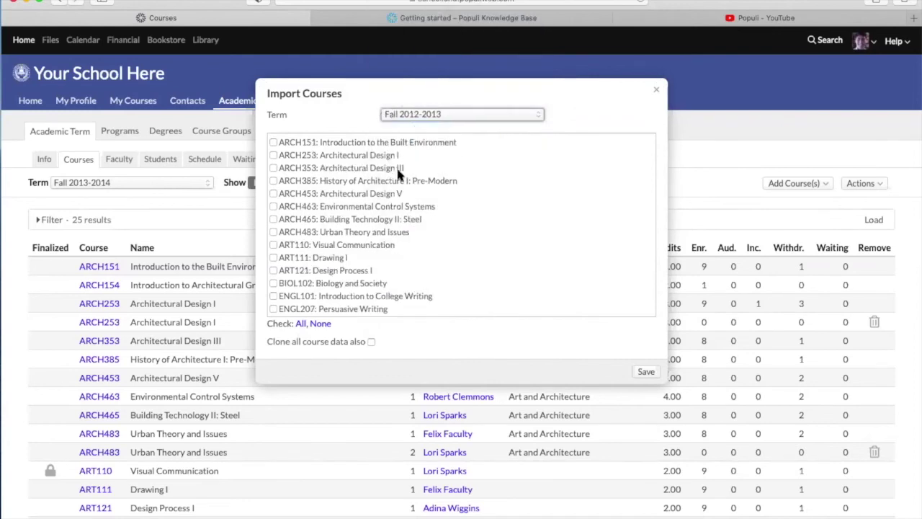
Select all courses except ARCH463 and ARCH465 for import with all course data cloned, and close the import without saving
left_click(299, 323)
scroll(334, 196, "down", 3)
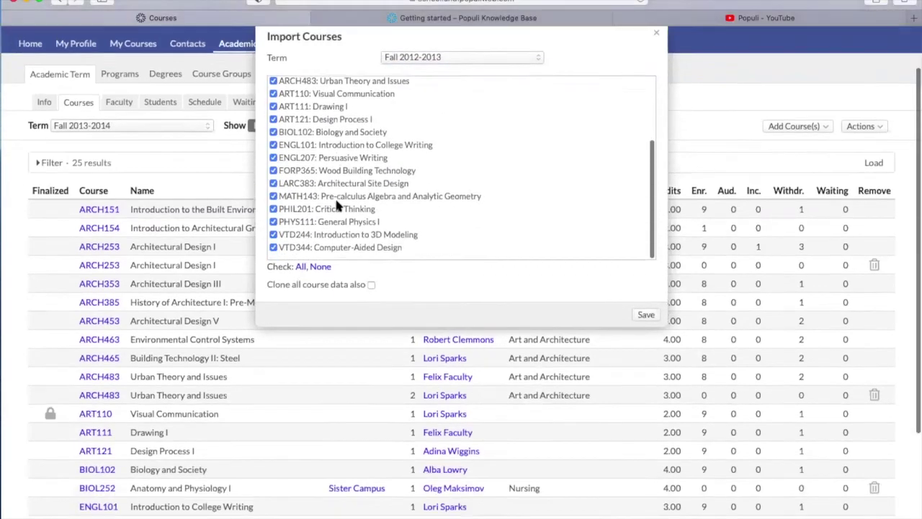
scroll(334, 196, "up", 3)
left_click(273, 206)
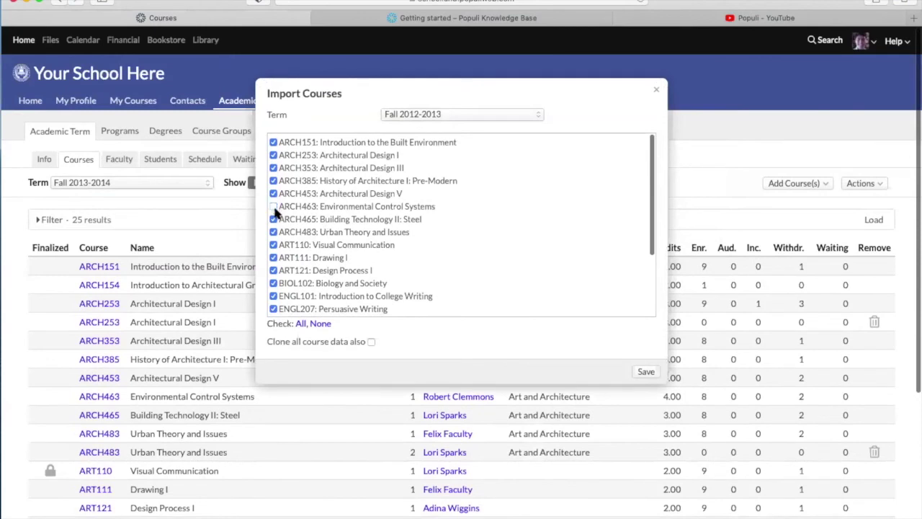
left_click(273, 219)
left_click(371, 341)
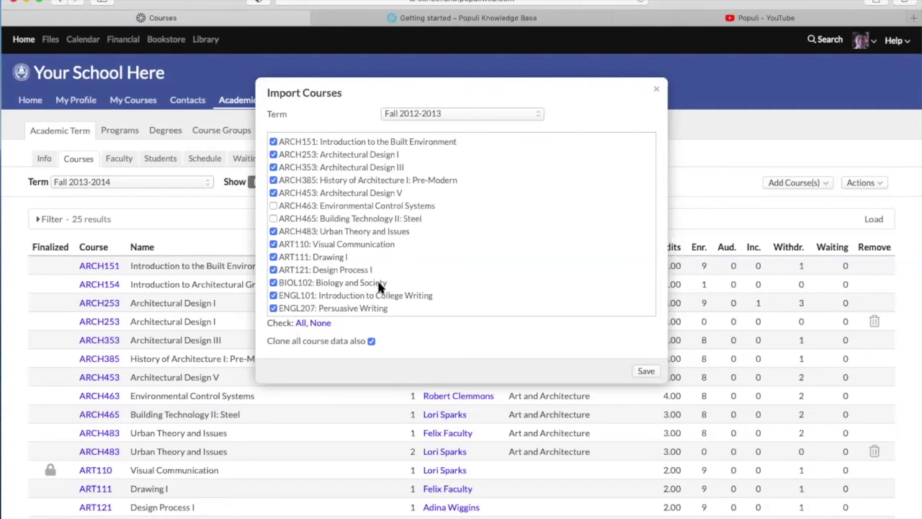
left_click(657, 90)
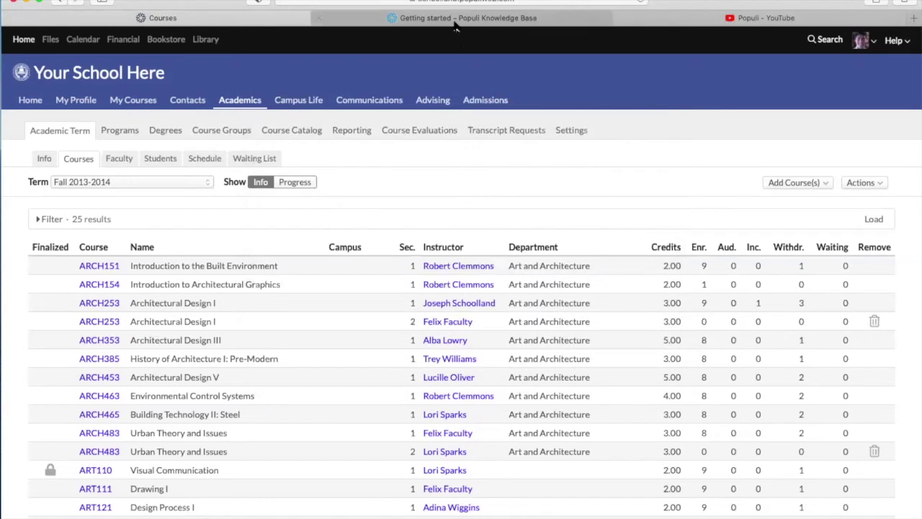
Check the Getting Started setup articles in the Populi Knowledge Base and return to the term's course list
mouse_move(454, 25)
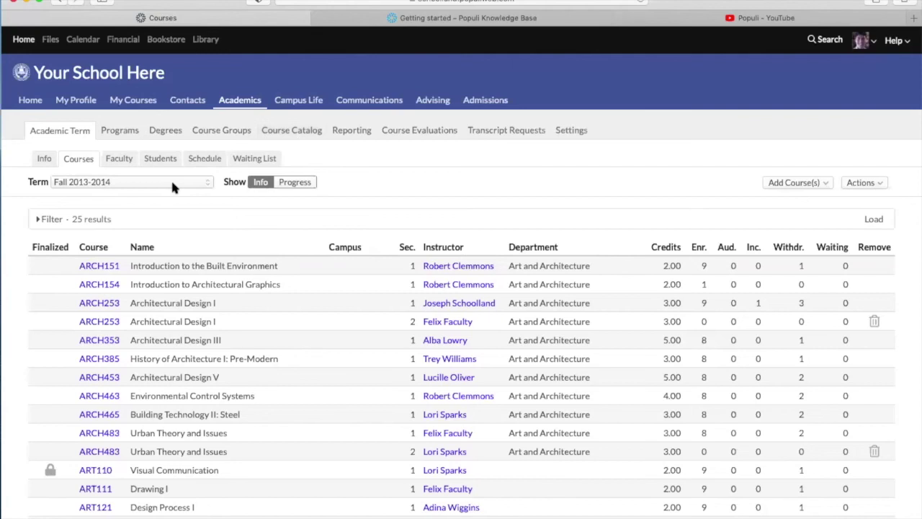
left_click(432, 20)
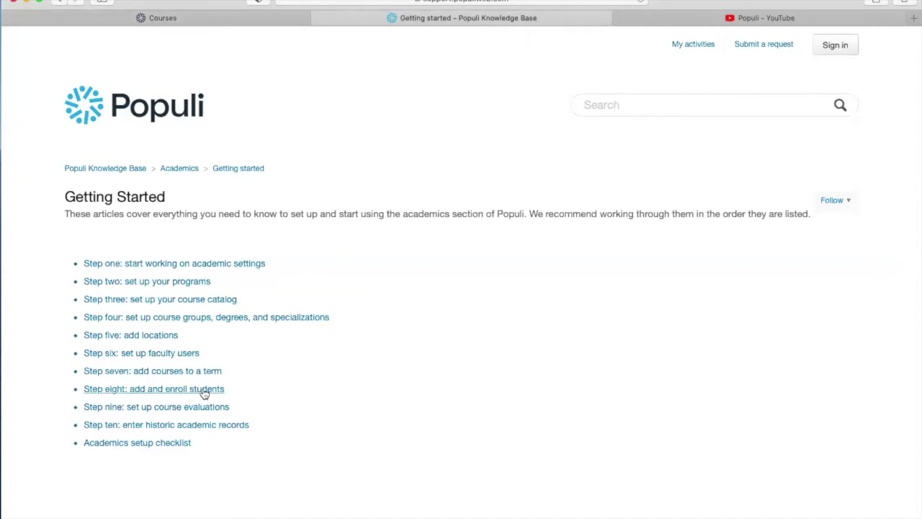
left_click(153, 21)
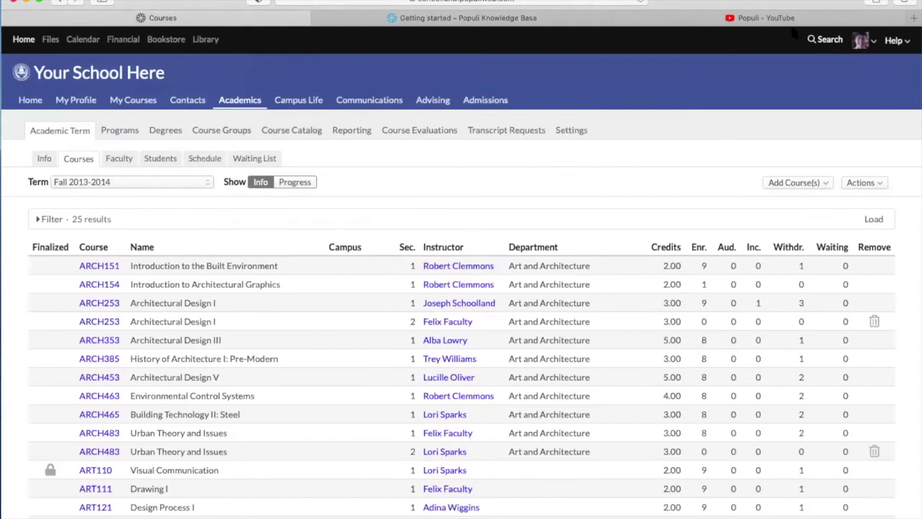
Search for a student by first name and examine the transcript and courses in the matching person's student record
left_click(825, 41)
type("simon")
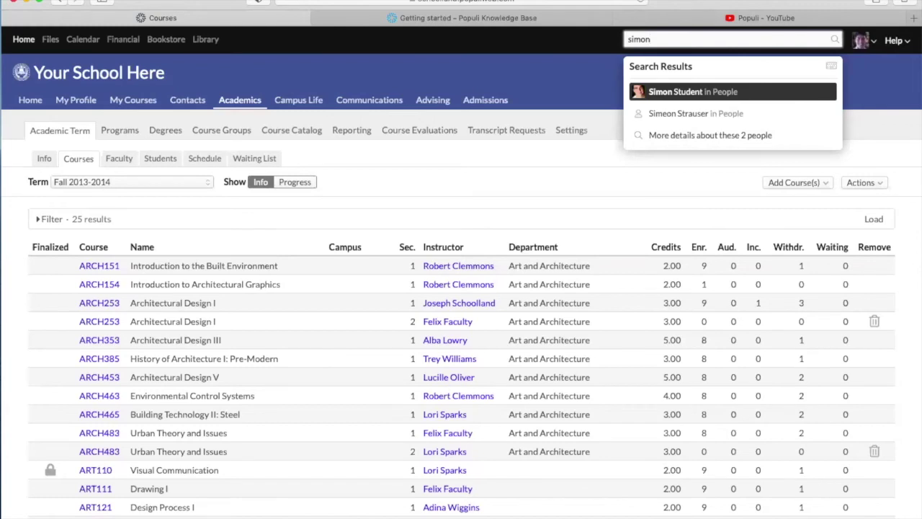
key("Return")
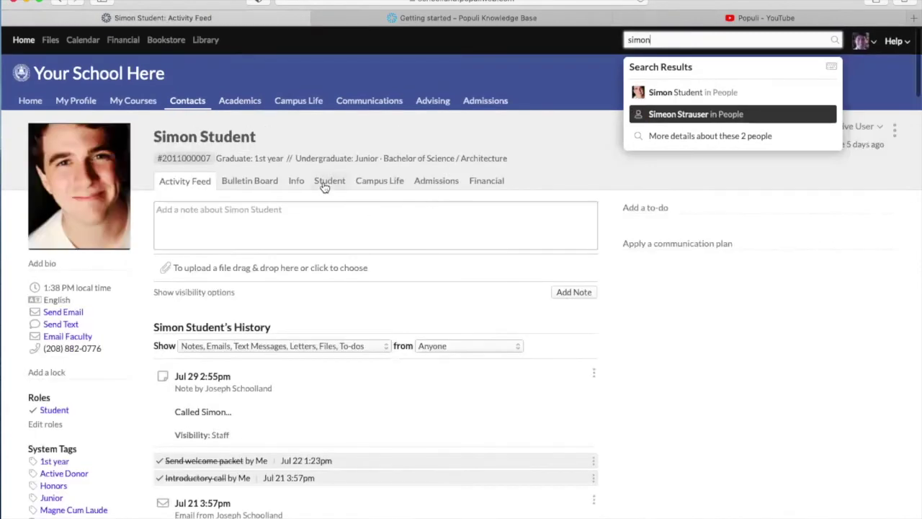
left_click(324, 182)
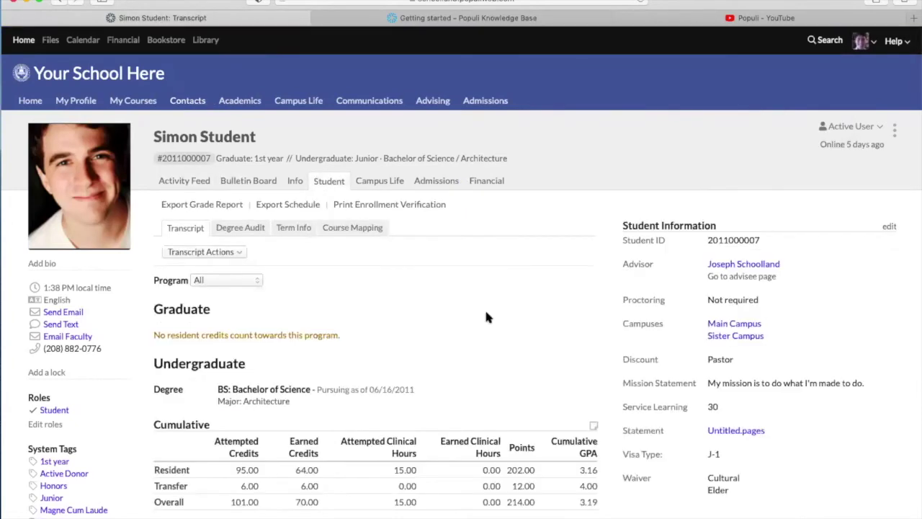
scroll(769, 360, "down", 5)
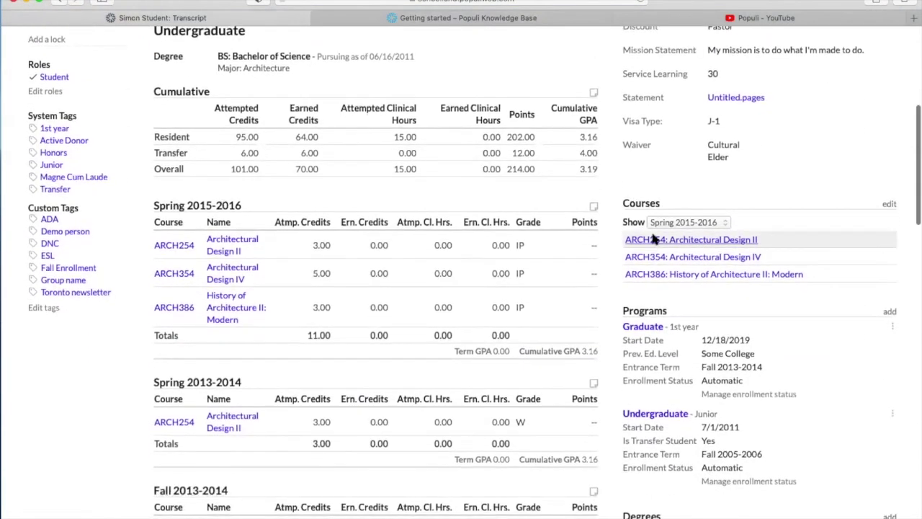
Add MATH160: Survey of Calculus to the student's Spring 2013-2014 courses, and close the course editing without saving
left_click(888, 206)
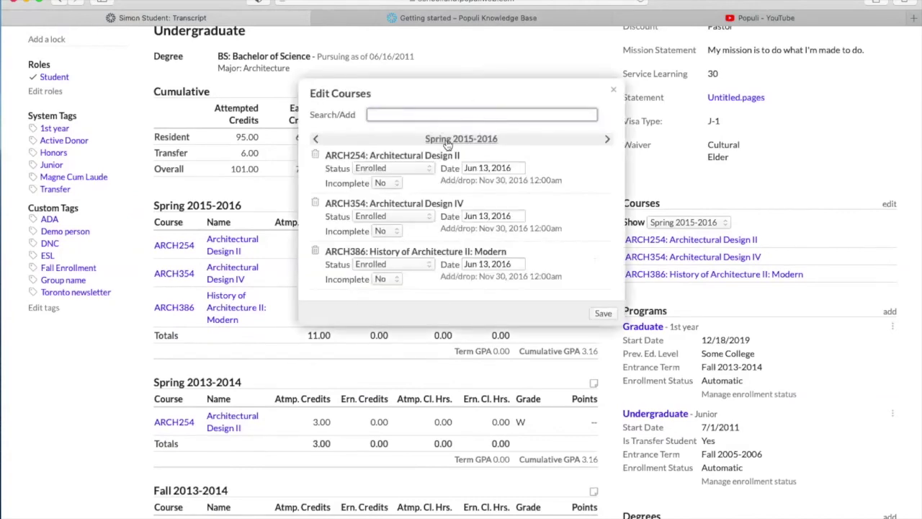
left_click(604, 139)
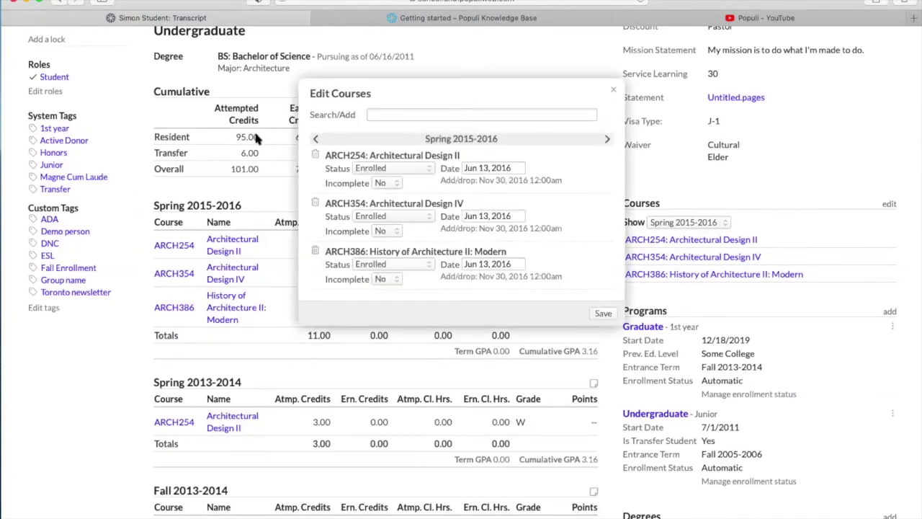
left_click(315, 140)
left_click(315, 140)
left_click(315, 140)
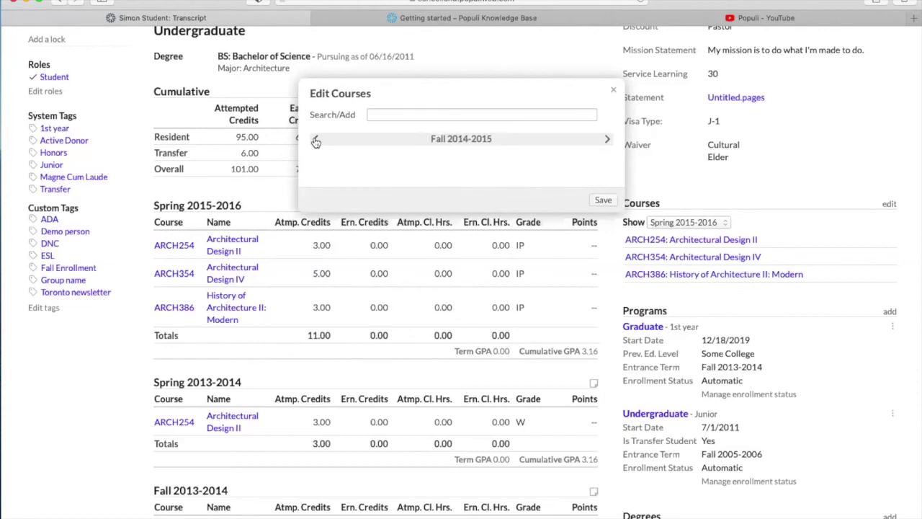
left_click(315, 140)
left_click(401, 116)
type("math")
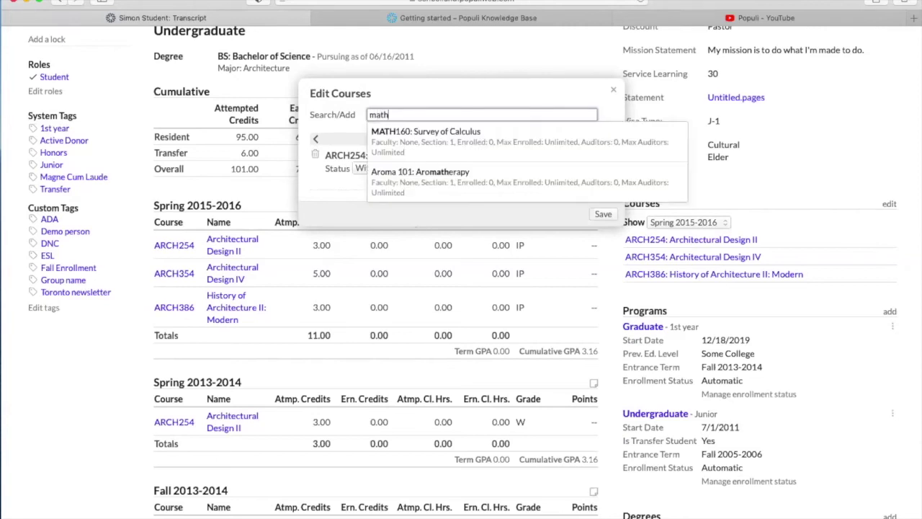
key("Return")
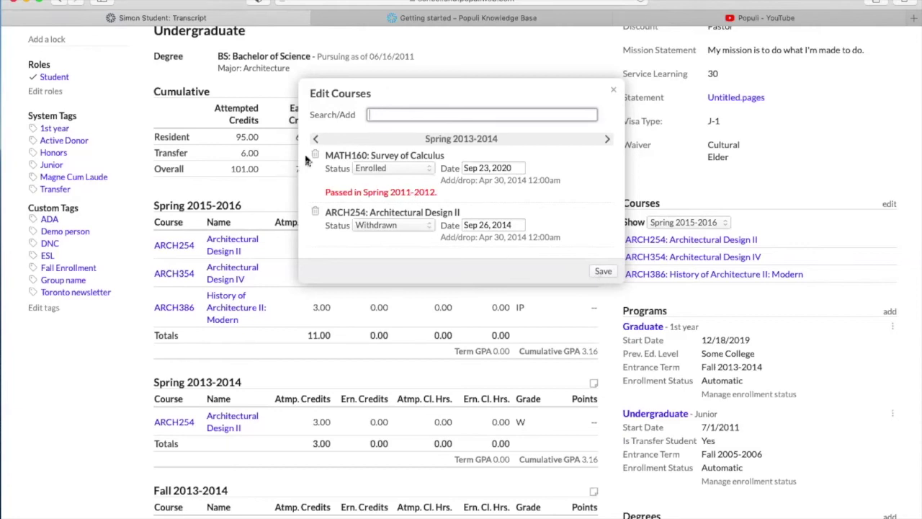
left_click(612, 93)
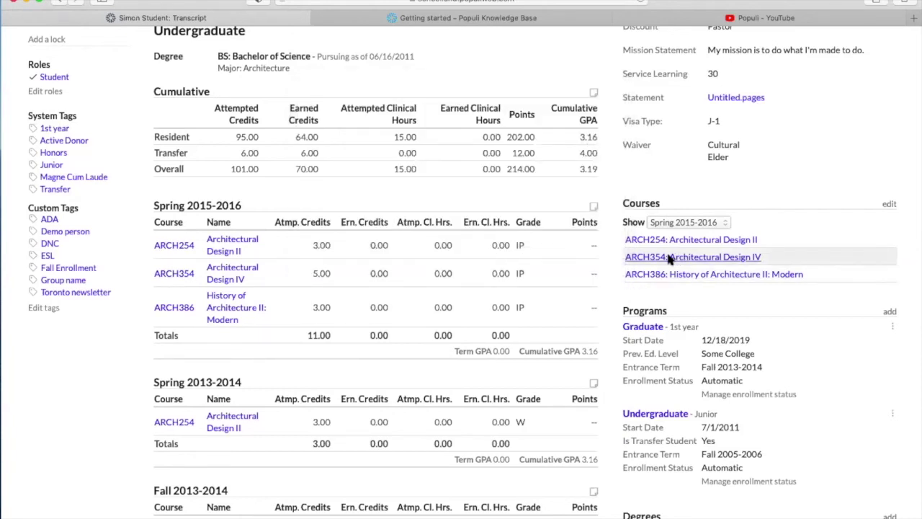
Open the roster of ARCH253: Architectural Design I, section 1, from the Fall 2013-2014 academic term's courses
scroll(720, 216, "up", 5)
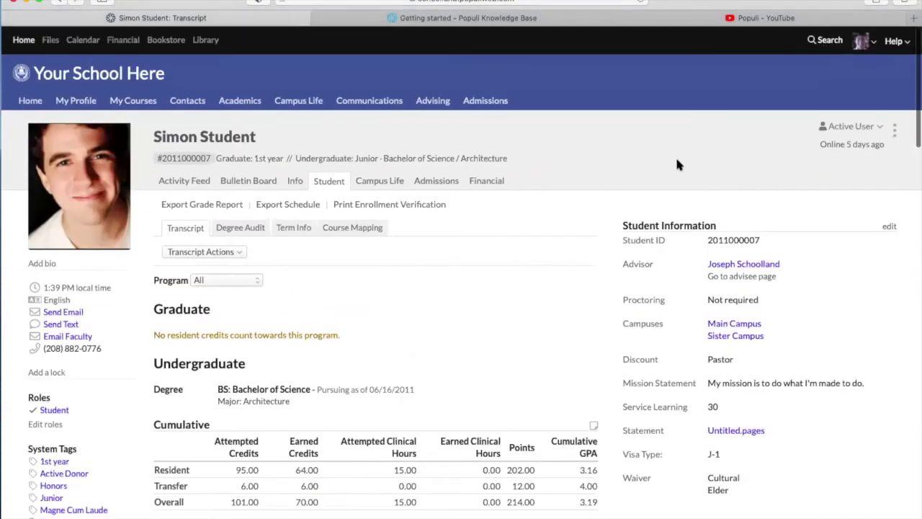
left_click(227, 102)
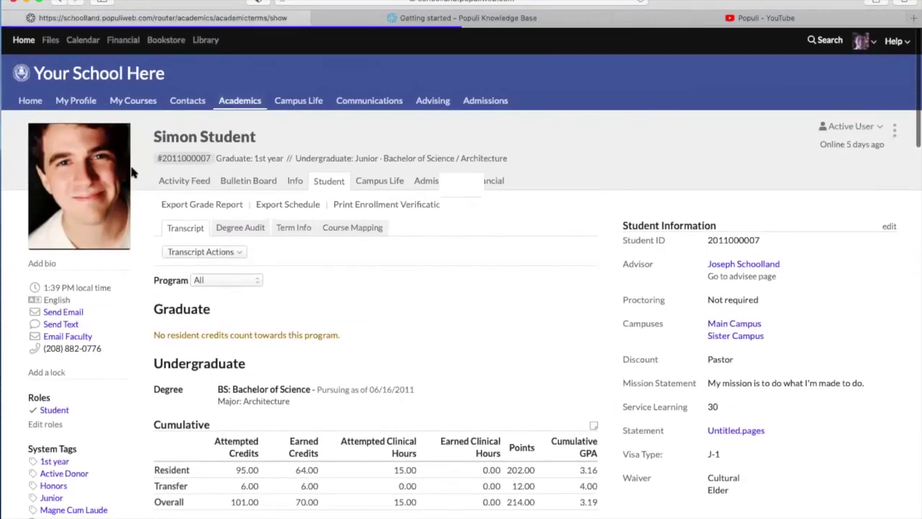
left_click(80, 158)
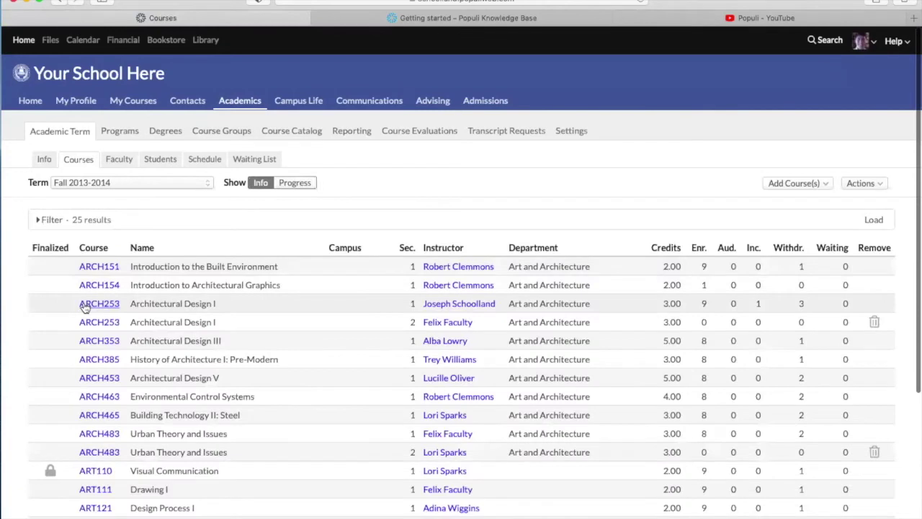
left_click(102, 303)
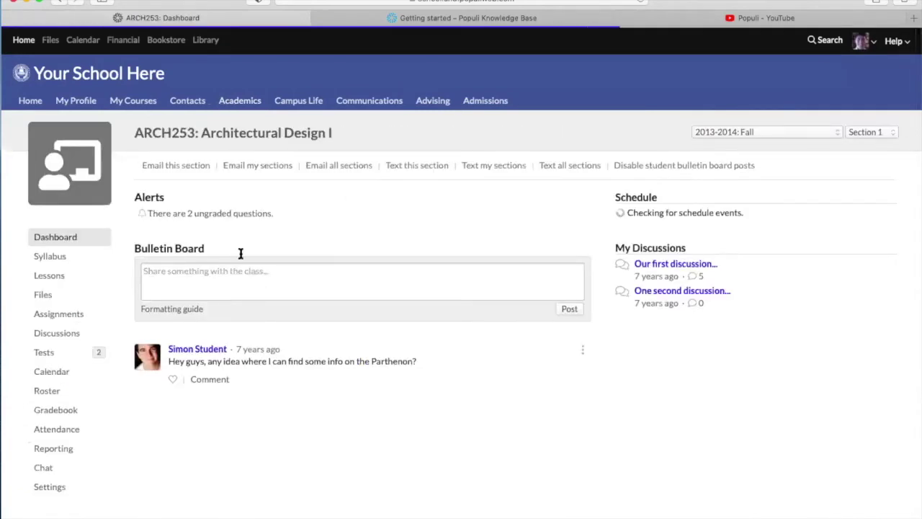
left_click(47, 390)
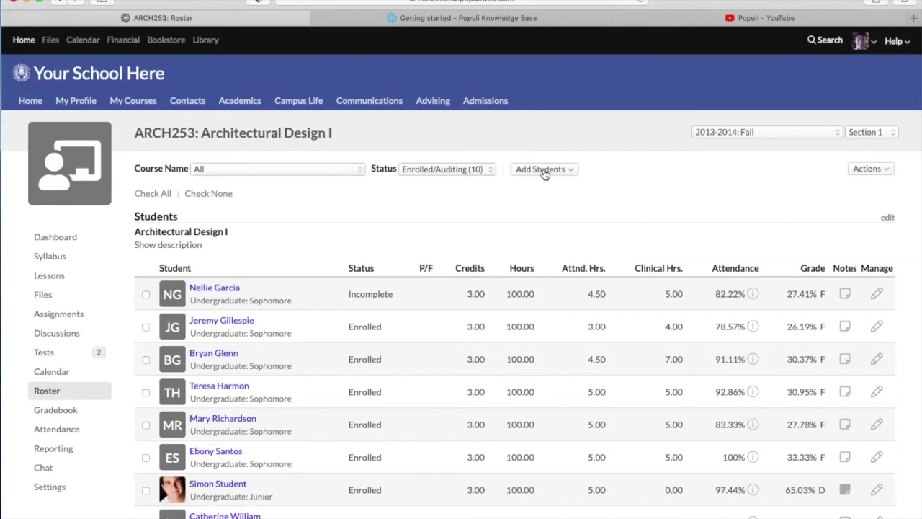
Look up two students by name for enrollment in the course, and close the Add Students form without saving
left_click(545, 175)
left_click(526, 196)
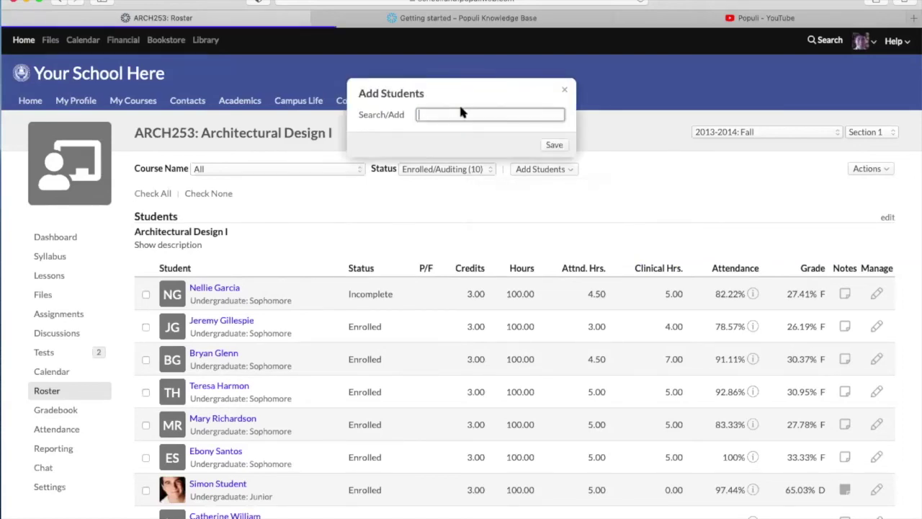
type("jo")
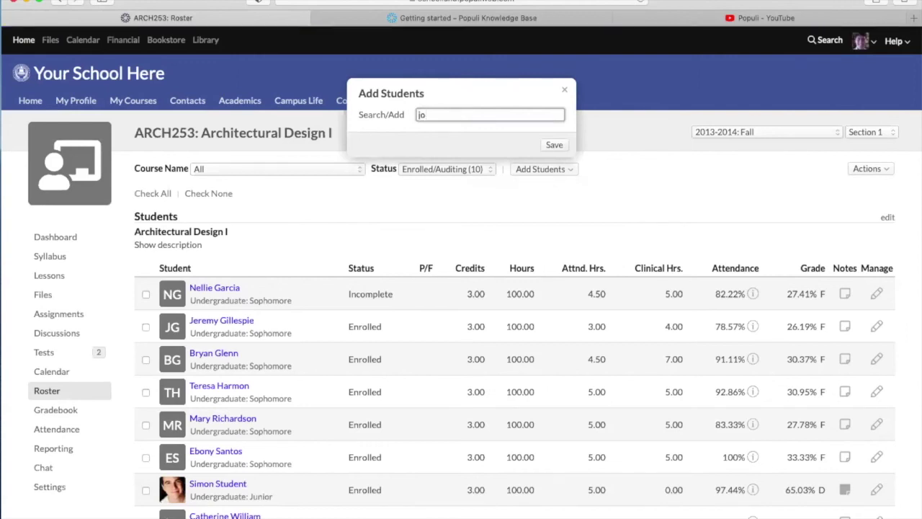
key("Down")
key("Return")
type("si")
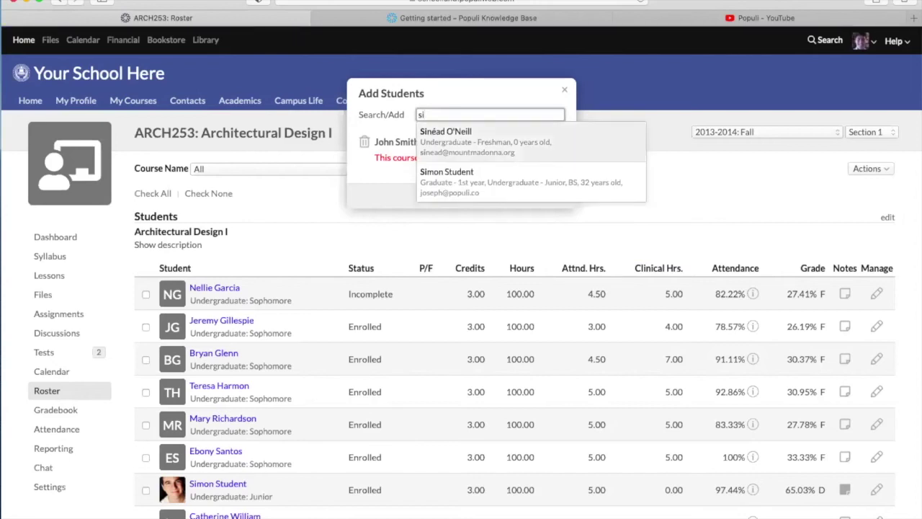
key("Return")
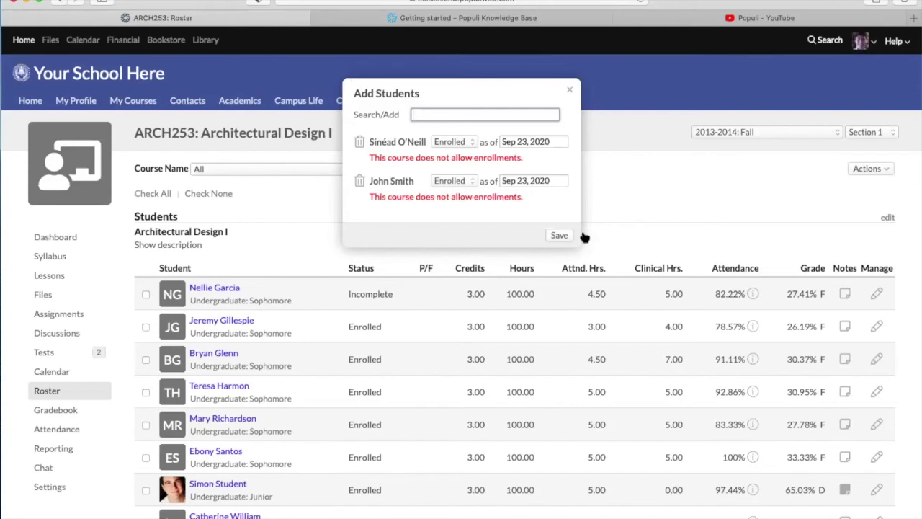
left_click(571, 94)
Start importing students from another course and review the source term and source course choices
left_click(534, 172)
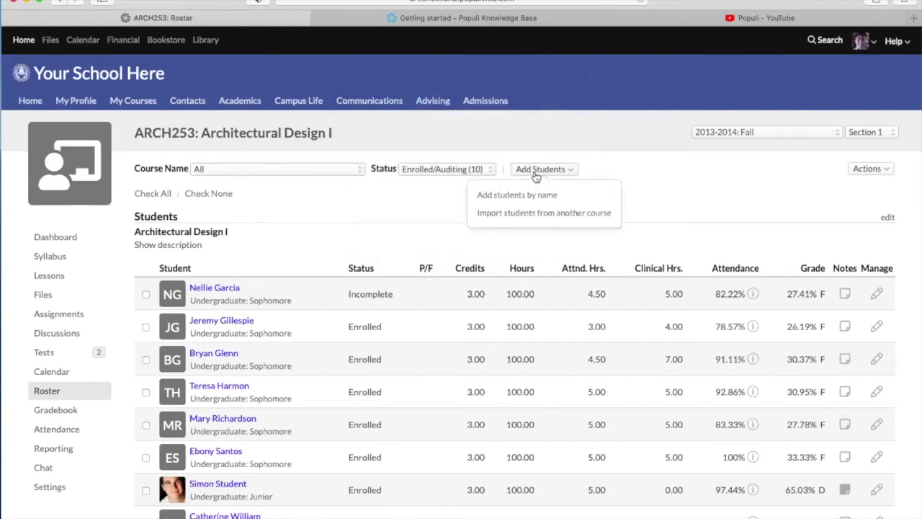
left_click(526, 213)
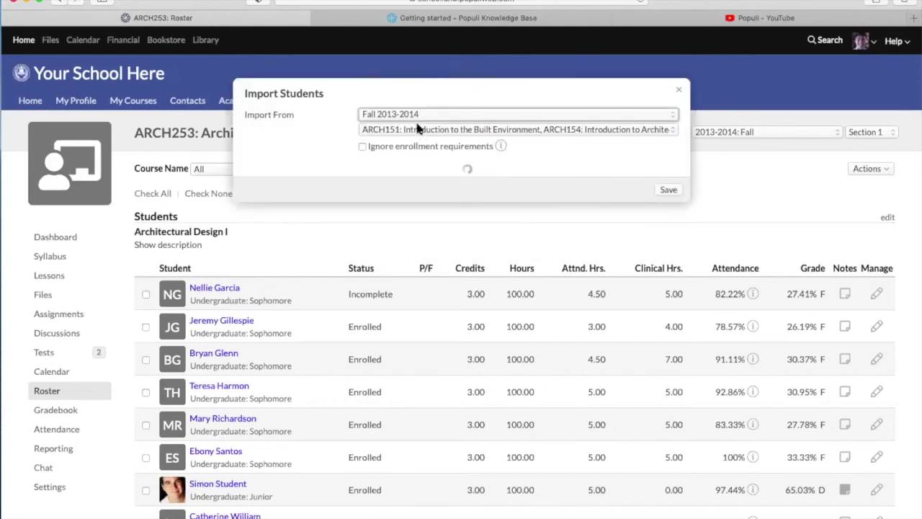
left_click(408, 114)
left_click(327, 116)
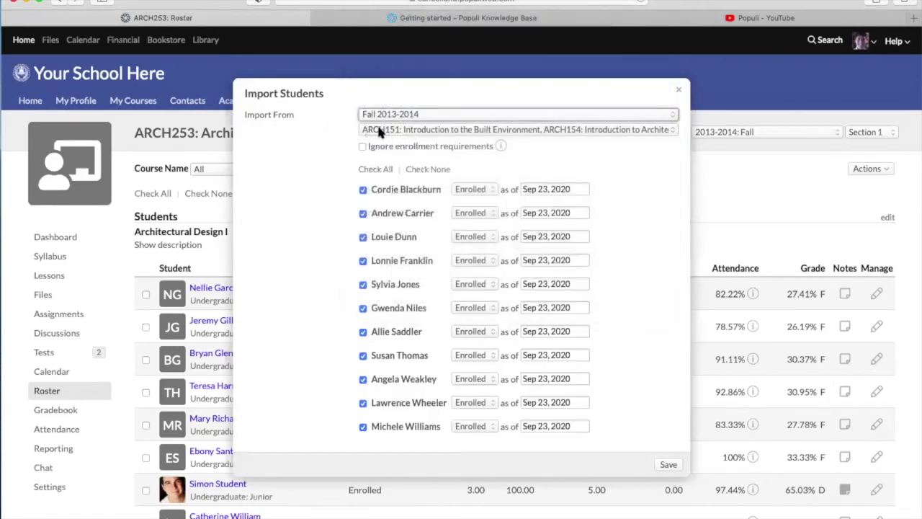
left_click(377, 129)
left_click(329, 140)
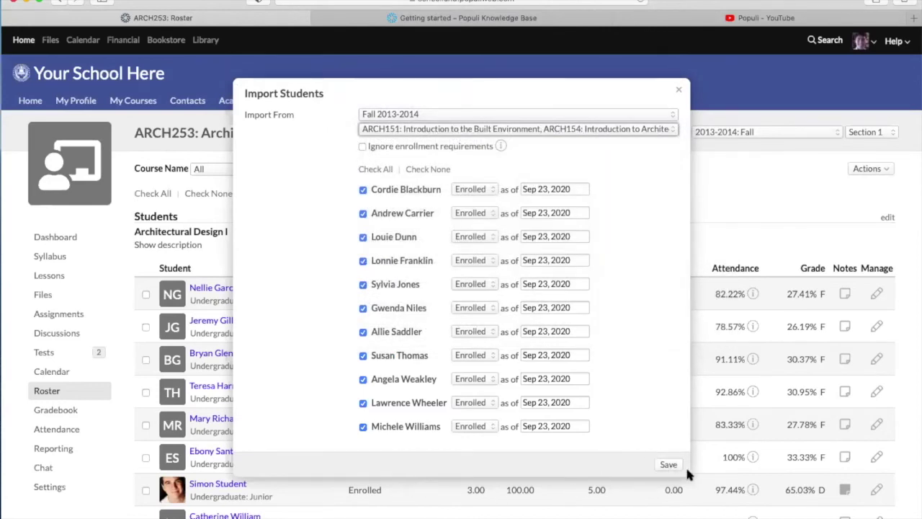
Exclude one student and ignore enrollment requirements for the import from Fall 2013-2014, and close the Import Students form without saving
left_click(363, 332)
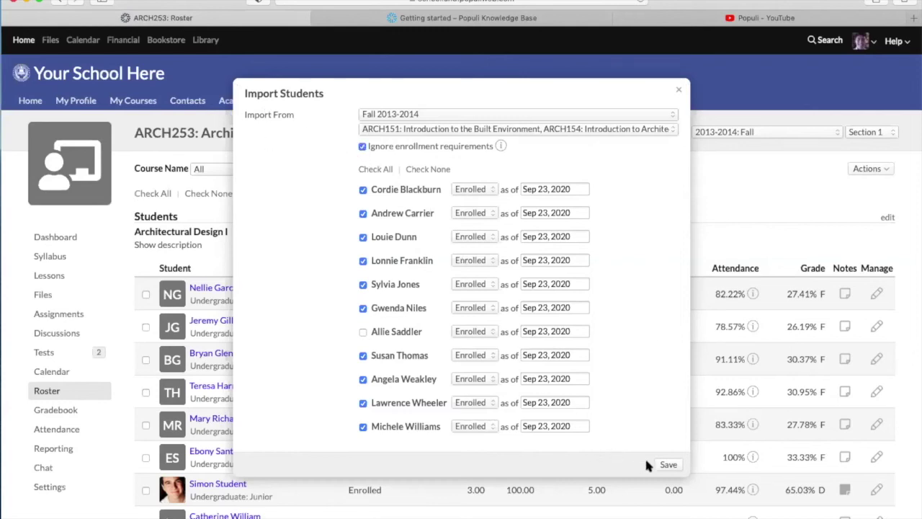
left_click(677, 93)
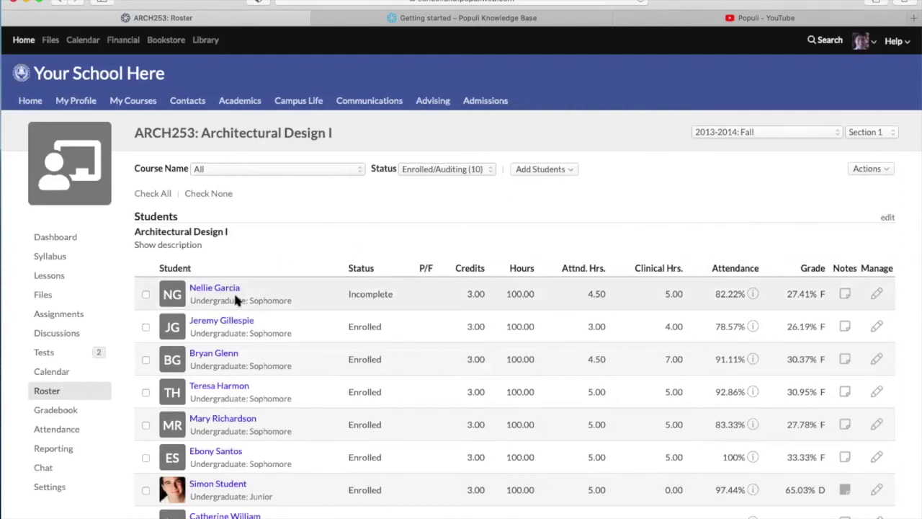
Run the academics Data Slicer report filtered by Age in Fall 2013-2014, greater than or equal to 0
left_click(224, 103)
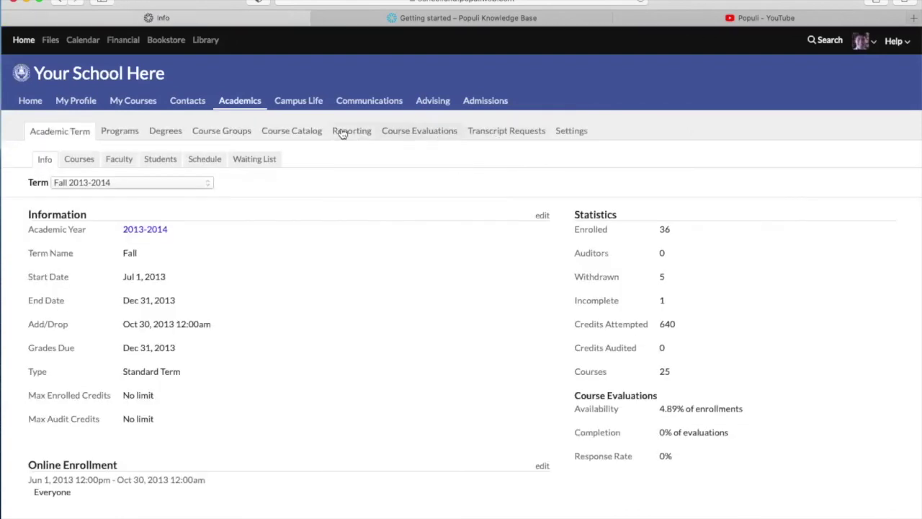
left_click(344, 132)
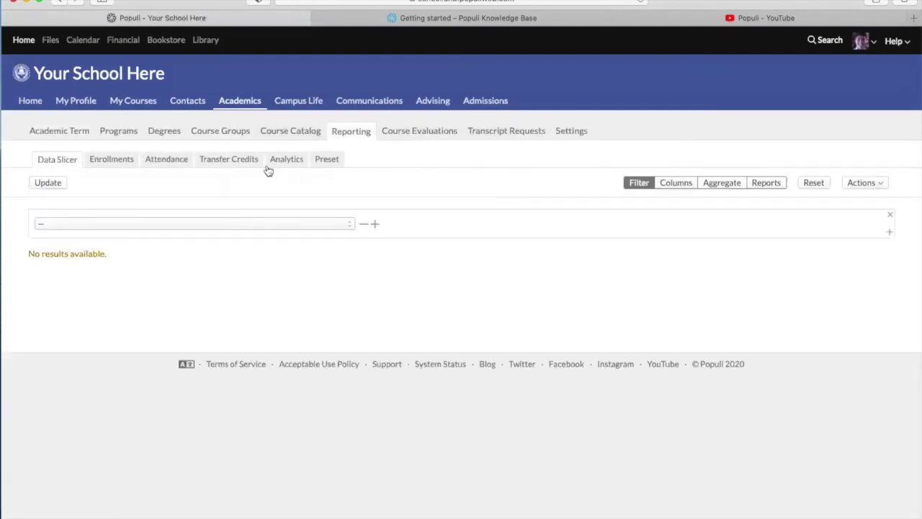
left_click(120, 222)
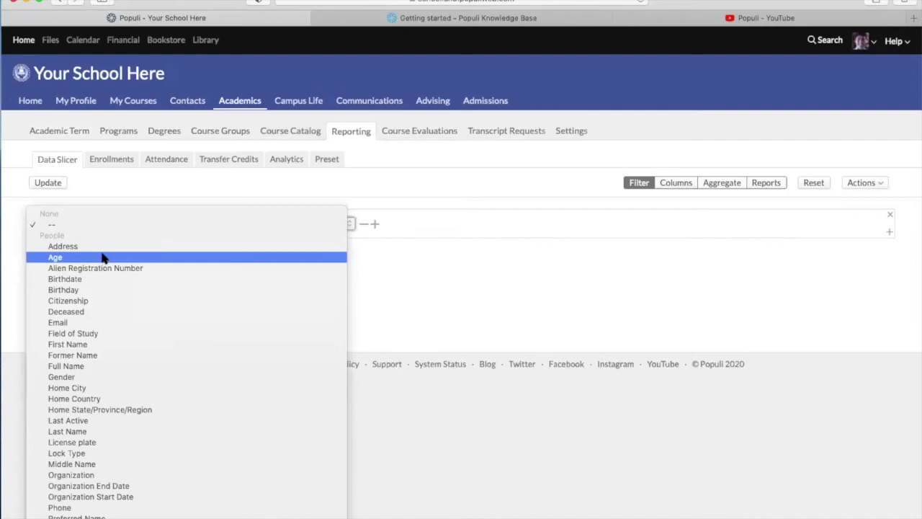
left_click(102, 257)
left_click(43, 181)
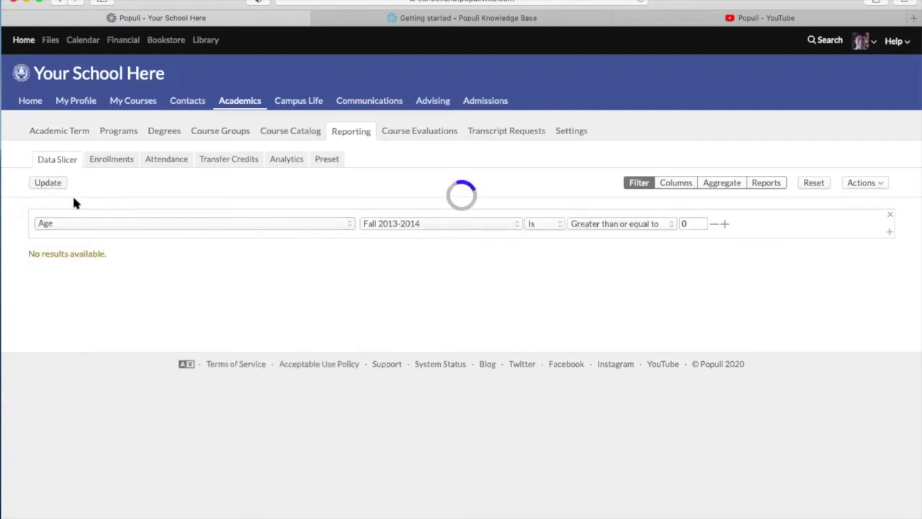
left_click(324, 222)
left_click(322, 224)
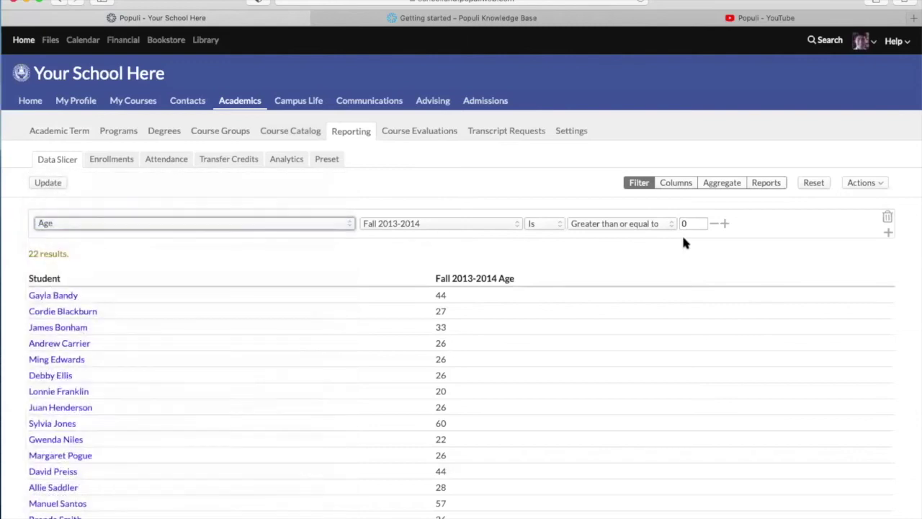
Add a second "and" condition to the report filter and review the available People, Students, Financial and Custom fields
left_click(724, 224)
left_click(195, 264)
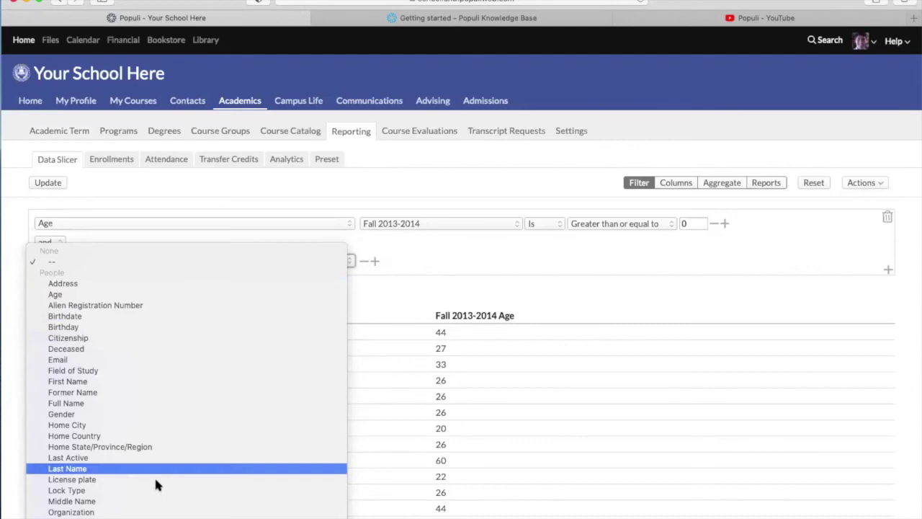
scroll(144, 467, "down", 5)
scroll(123, 481, "down", 6)
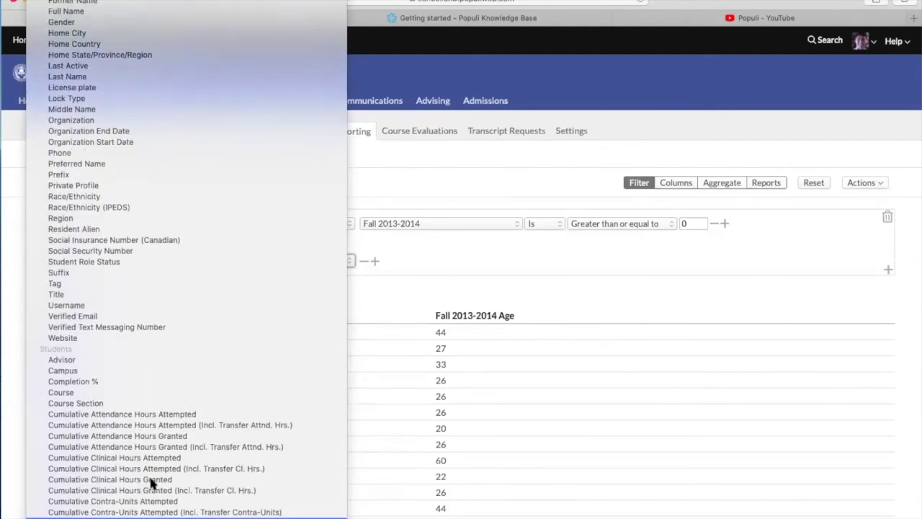
scroll(101, 384, "down", 10)
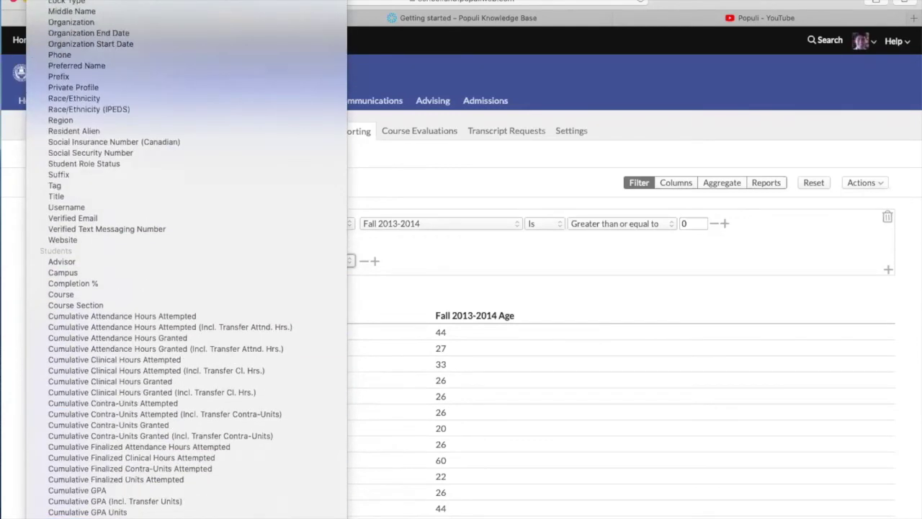
scroll(187, 259, "down", 12)
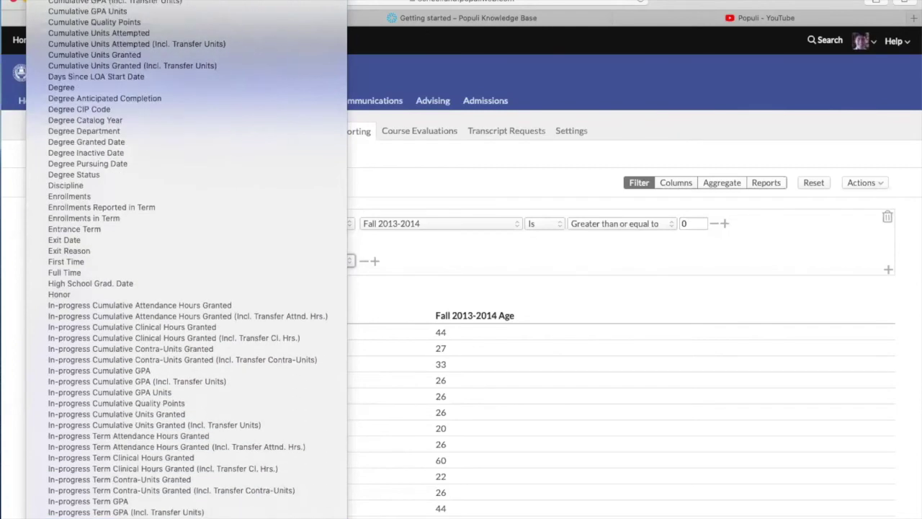
scroll(186, 259, "down", 14)
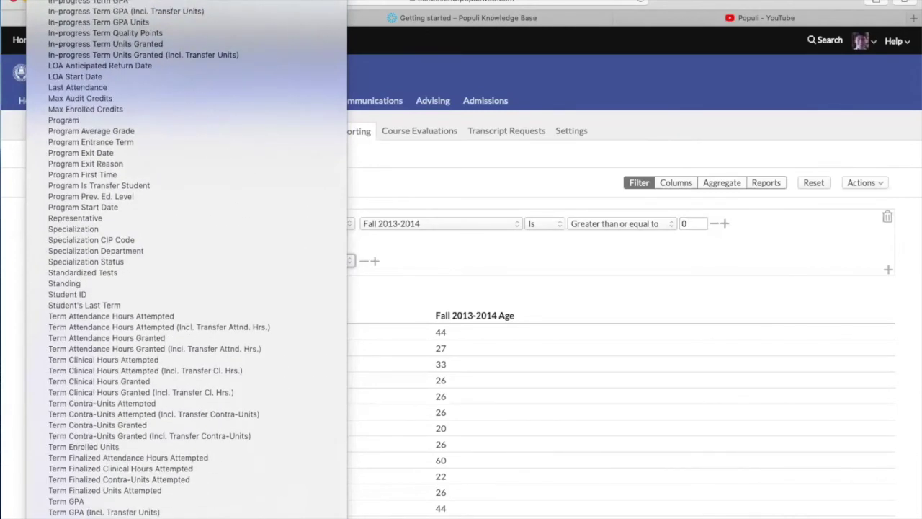
scroll(127, 204, "down", 8)
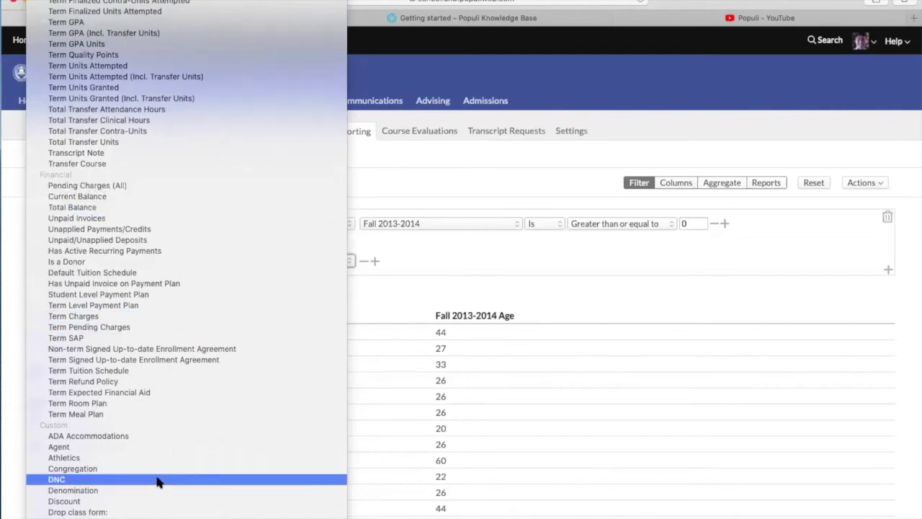
scroll(160, 504, "down", 2)
scroll(98, 267, "down", 5)
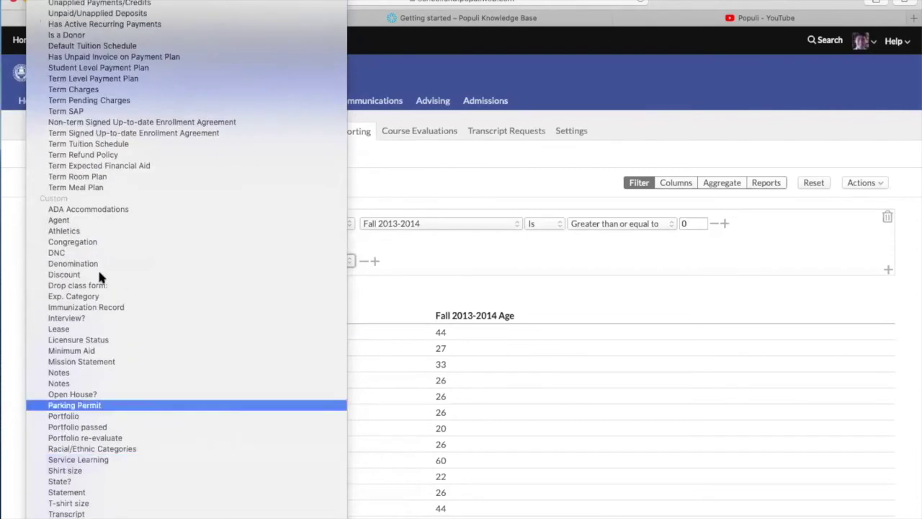
left_click(487, 257)
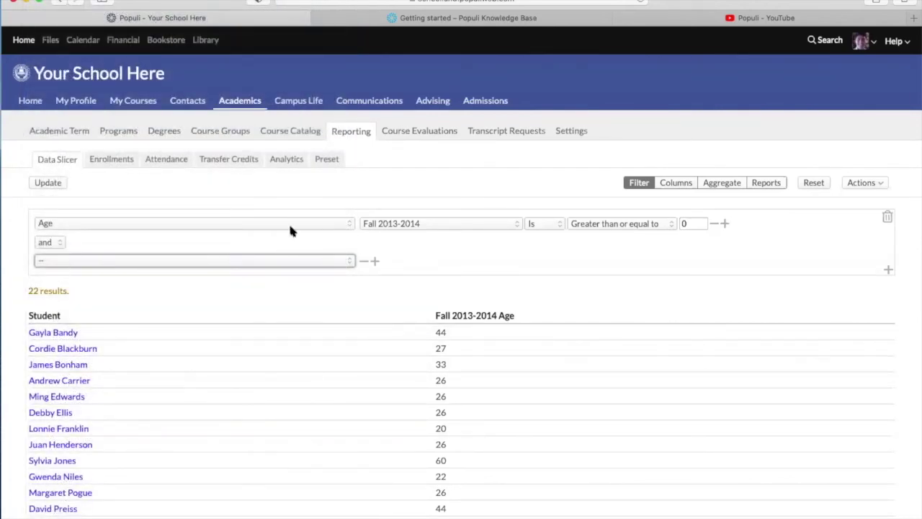
Review the bulk actions for the report results, open Enroll Students for Fall 2013-2014, and close it without saving
left_click(866, 185)
scroll(844, 440, "down", 3)
scroll(839, 435, "down", 2)
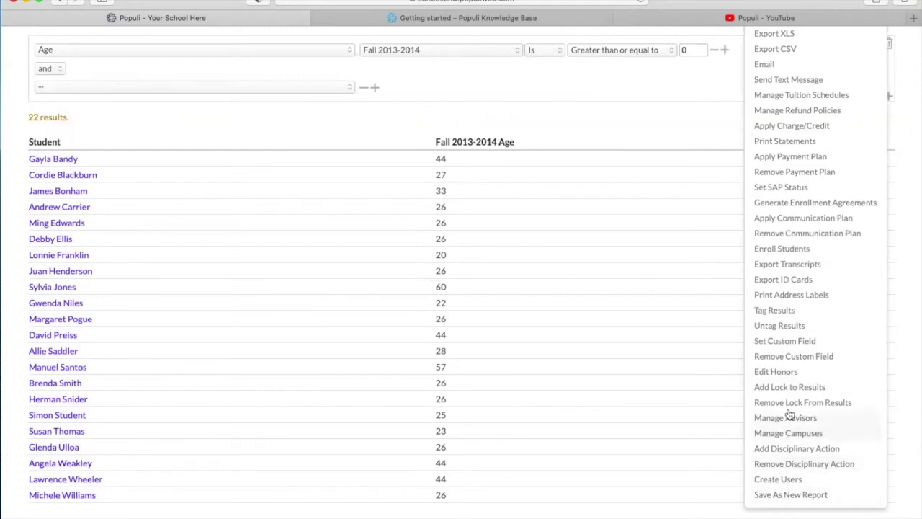
scroll(791, 417, "up", 2)
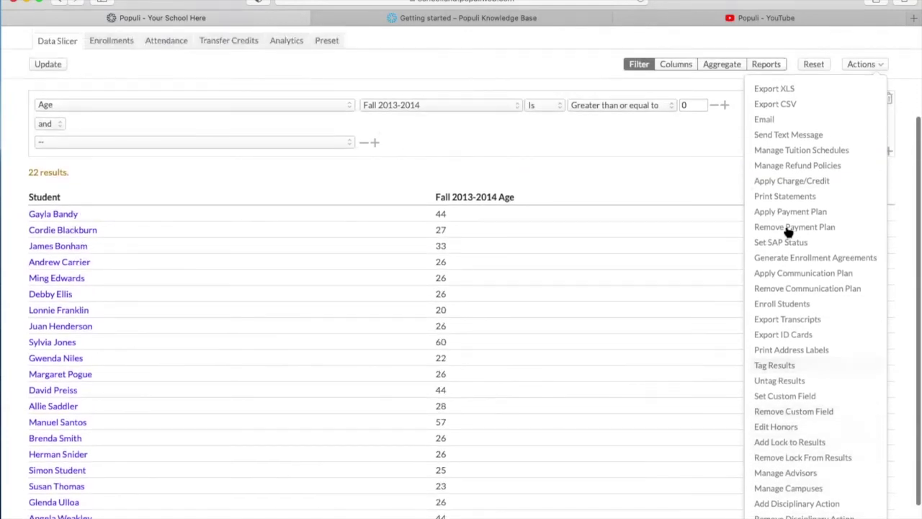
left_click(797, 309)
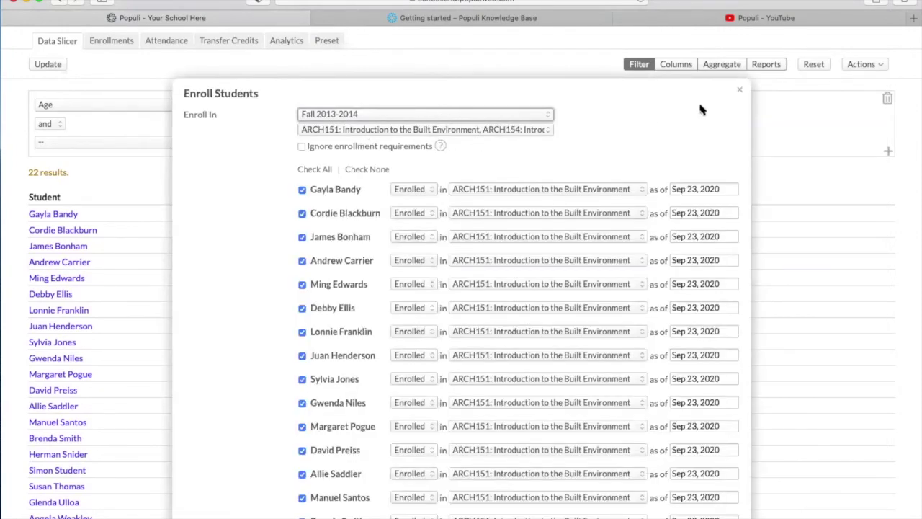
left_click(740, 90)
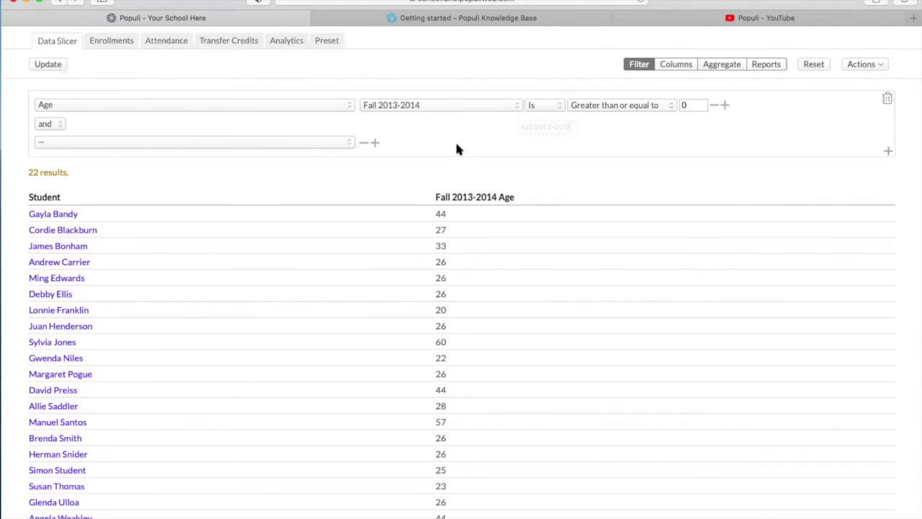
scroll(454, 138, "up", 4)
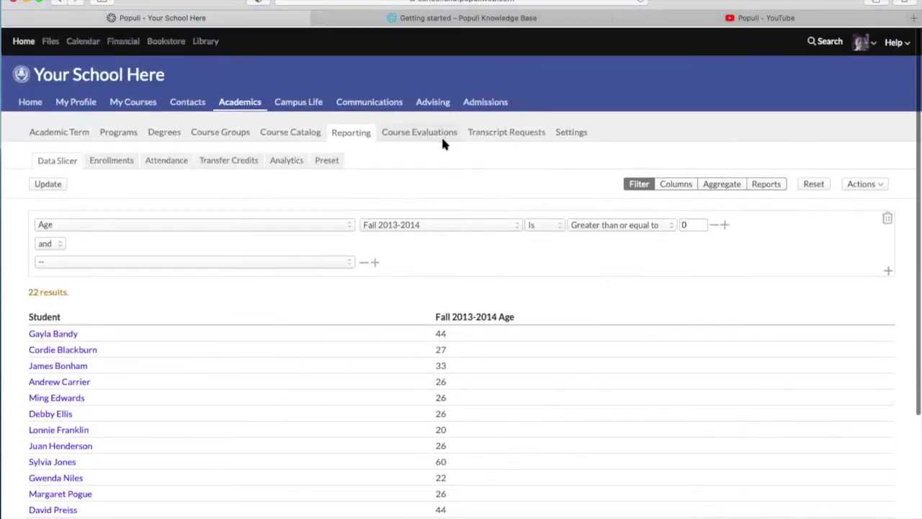
Open the Fall 2013-2014 academic term's information and review its online enrollment and course evaluation sections
left_click(65, 131)
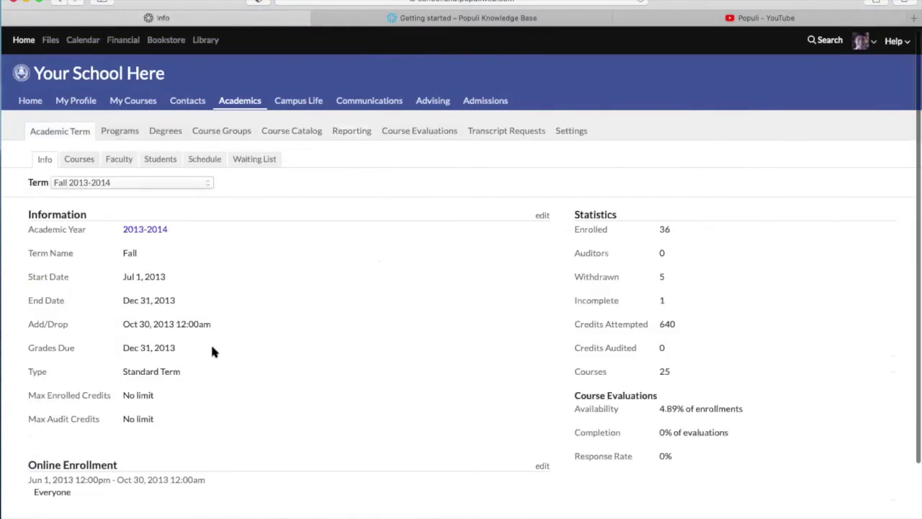
scroll(212, 351, "down", 1)
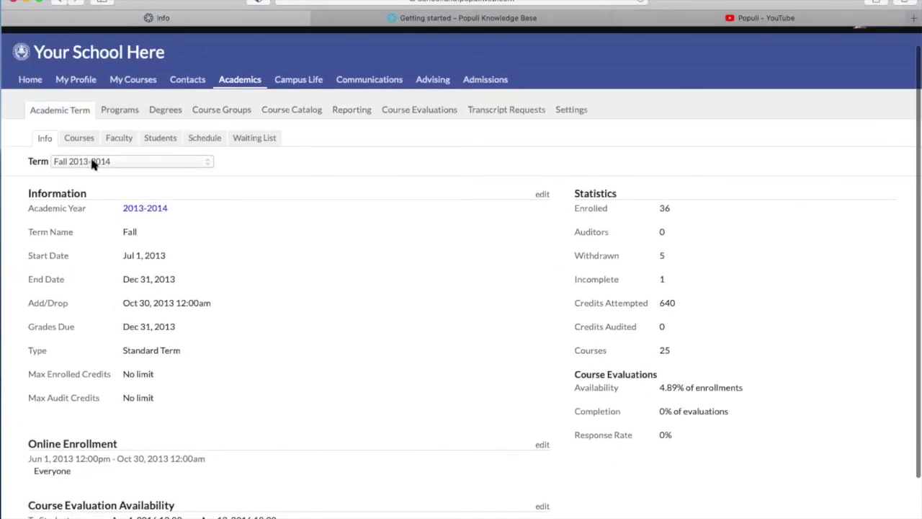
left_click(92, 163)
left_click(243, 162)
scroll(319, 346, "down", 3)
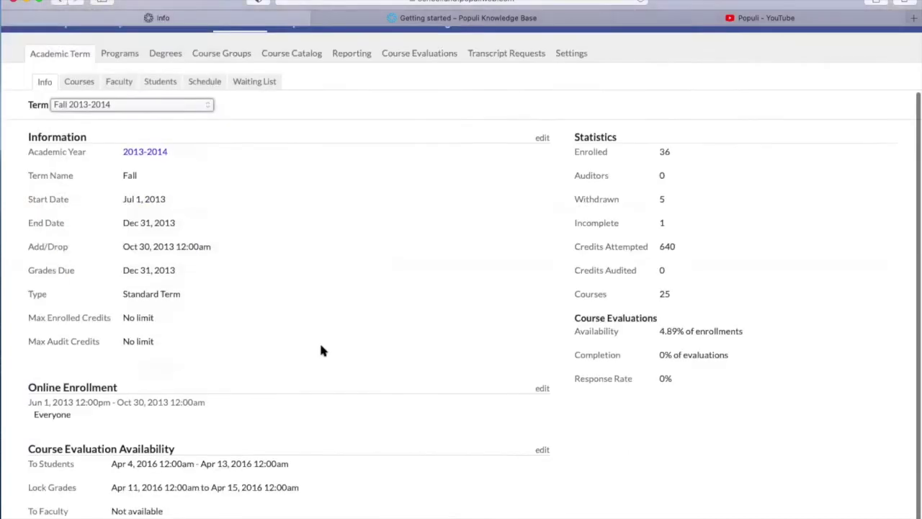
scroll(322, 350, "down", 1)
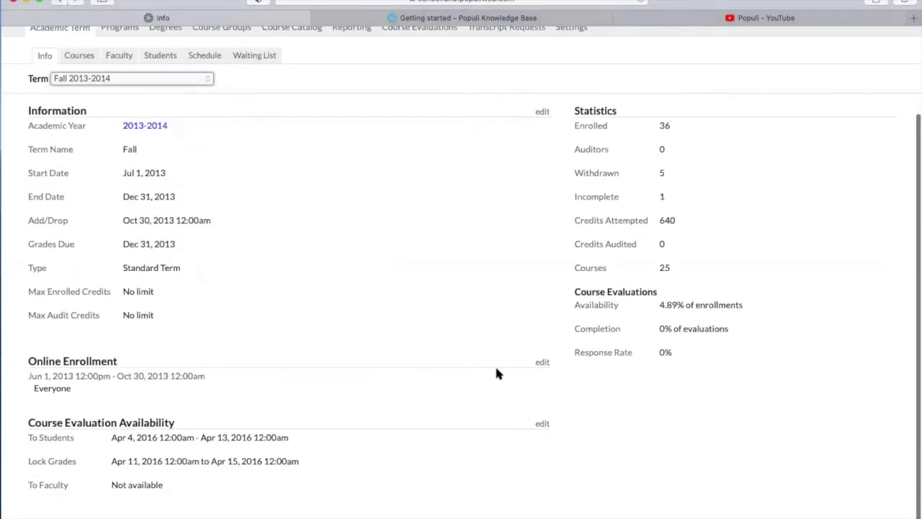
Add separate online enrollment periods for 2nd year - Graduate and 1st year - Graduate students in Fall 2013-2014
left_click(543, 363)
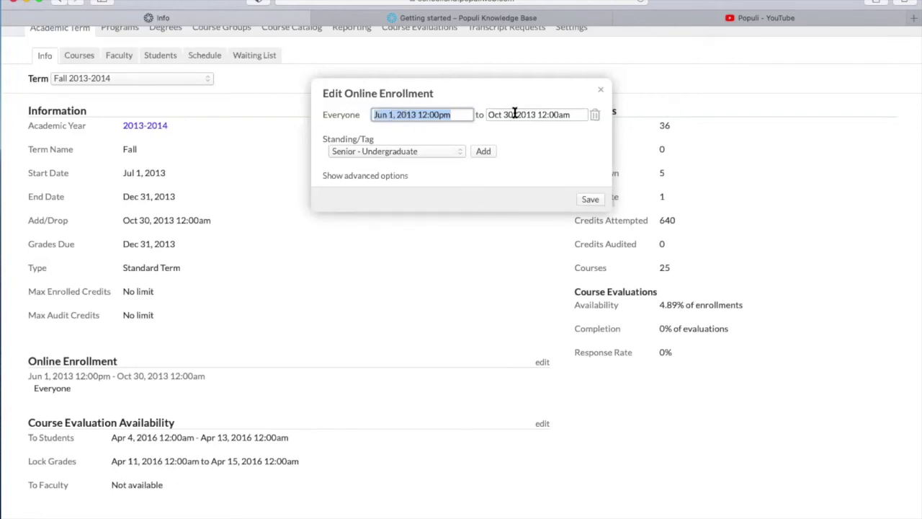
left_click(422, 151)
left_click(403, 173)
left_click(421, 154)
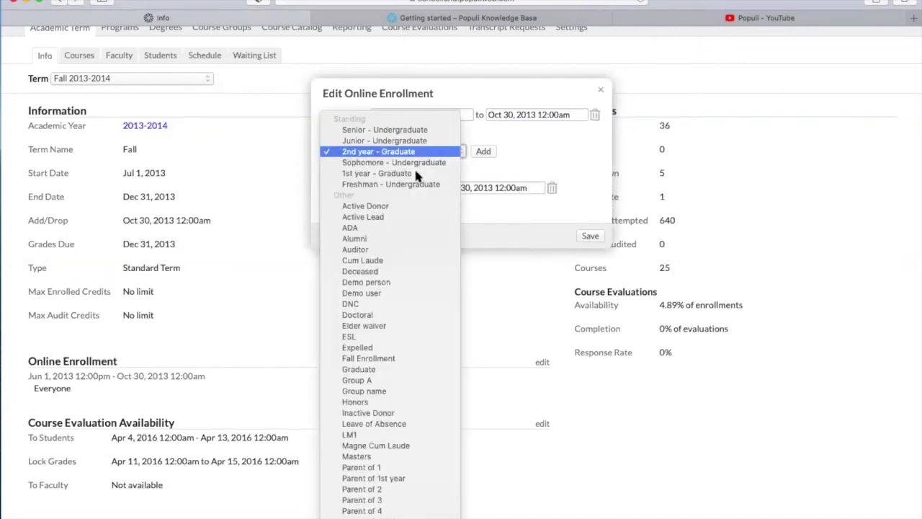
left_click(422, 174)
left_click(483, 151)
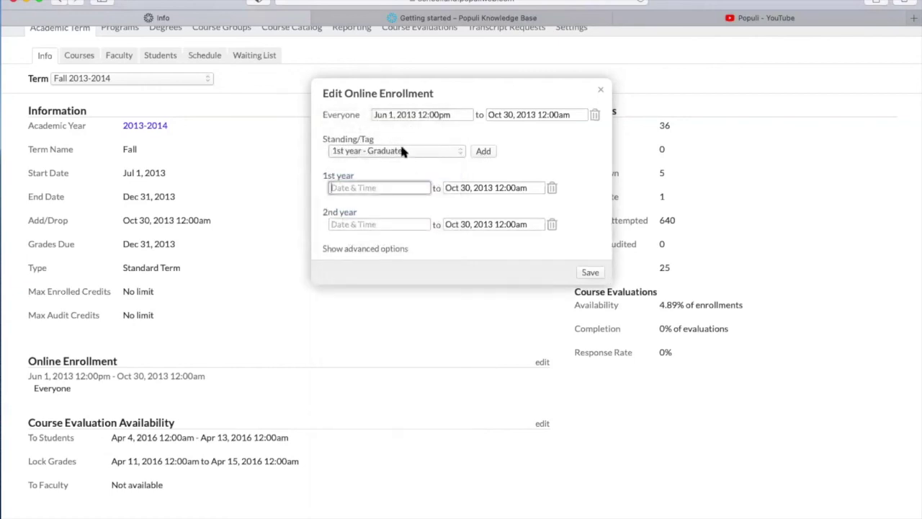
Add online enrollment periods for the Senior - Undergraduate standing and the Cum Laude tag
left_click(402, 150)
left_click(400, 107)
left_click(485, 152)
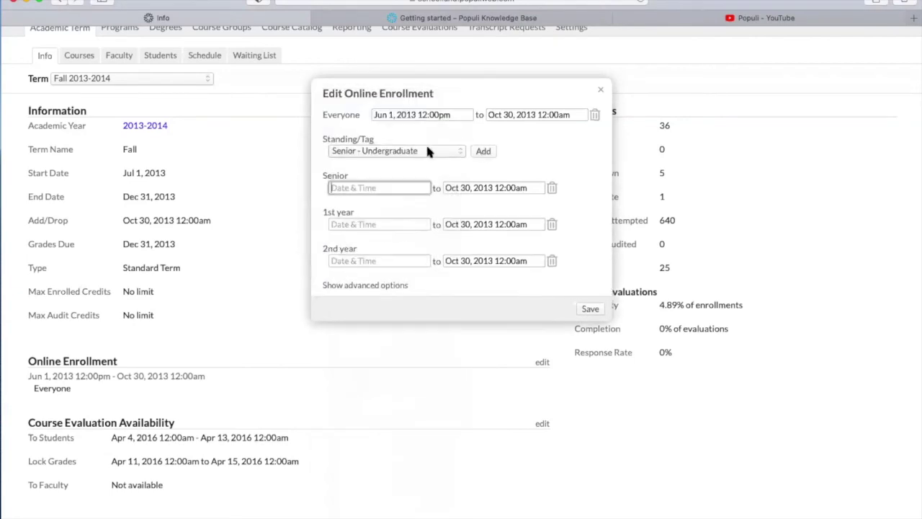
left_click(425, 150)
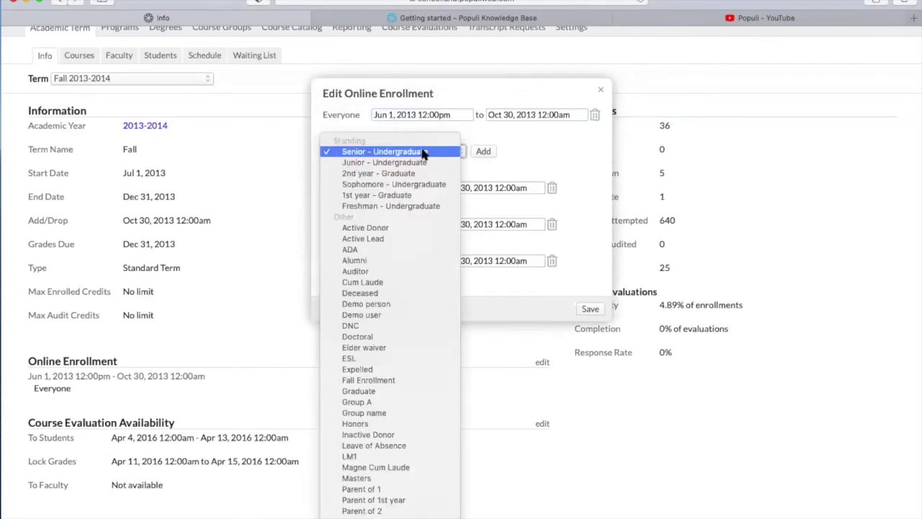
left_click(389, 282)
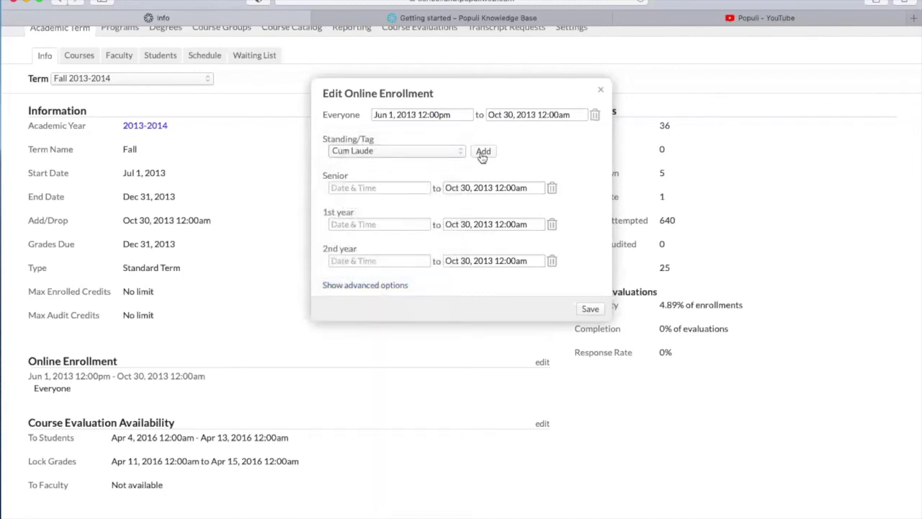
left_click(482, 152)
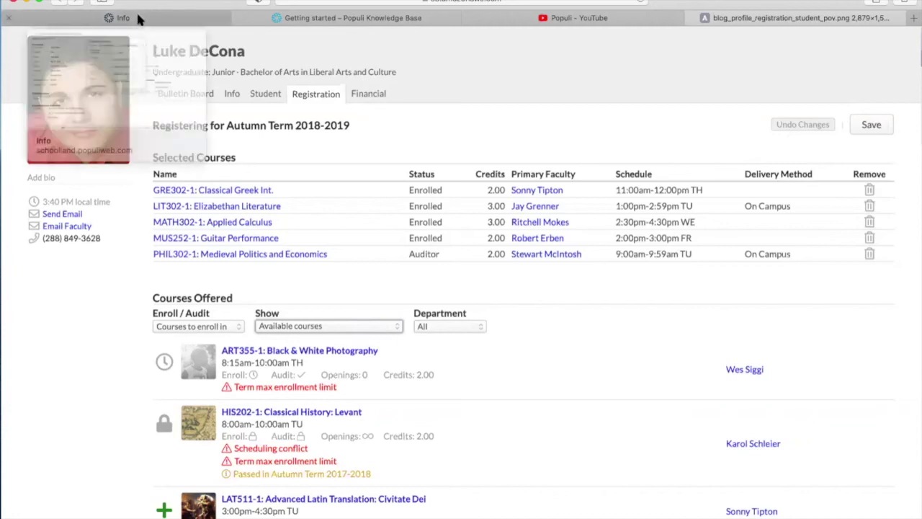
Check the Getting Started steps in the Populi Knowledge Base and return to the term's online enrollment settings
left_click(311, 17)
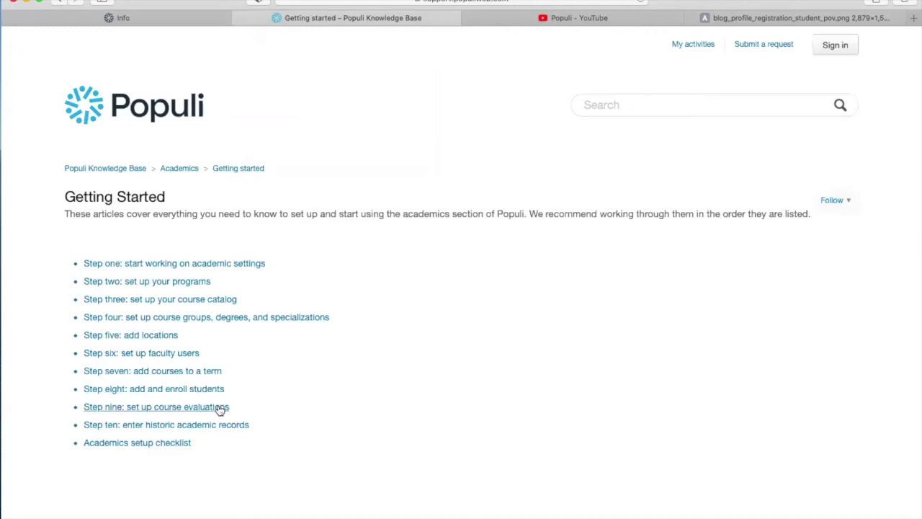
left_click(141, 20)
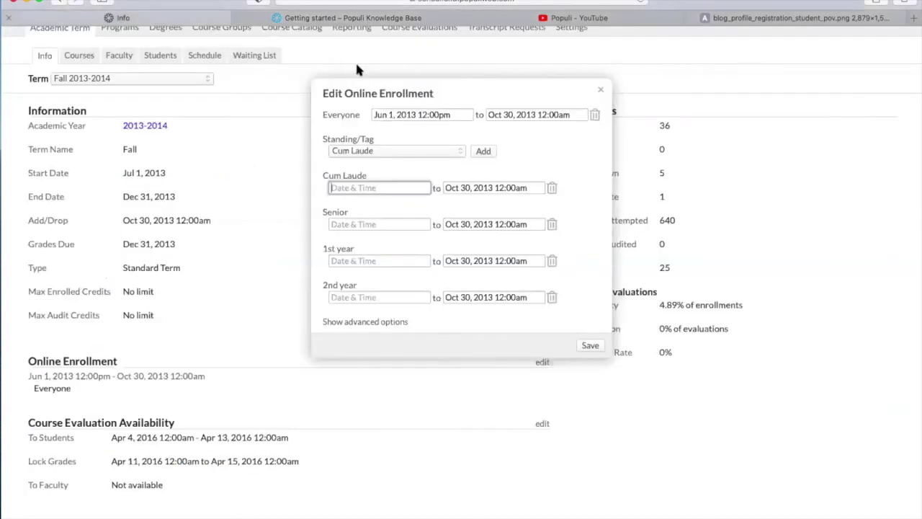
Close the online enrollment editing without saving, and open the list of course evaluations in Academics
left_click(601, 94)
scroll(504, 130, "up", 3)
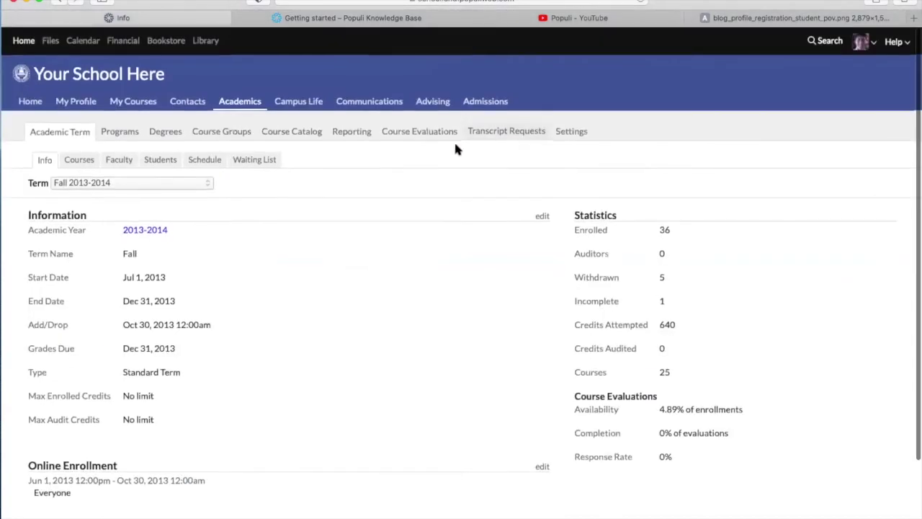
left_click(418, 134)
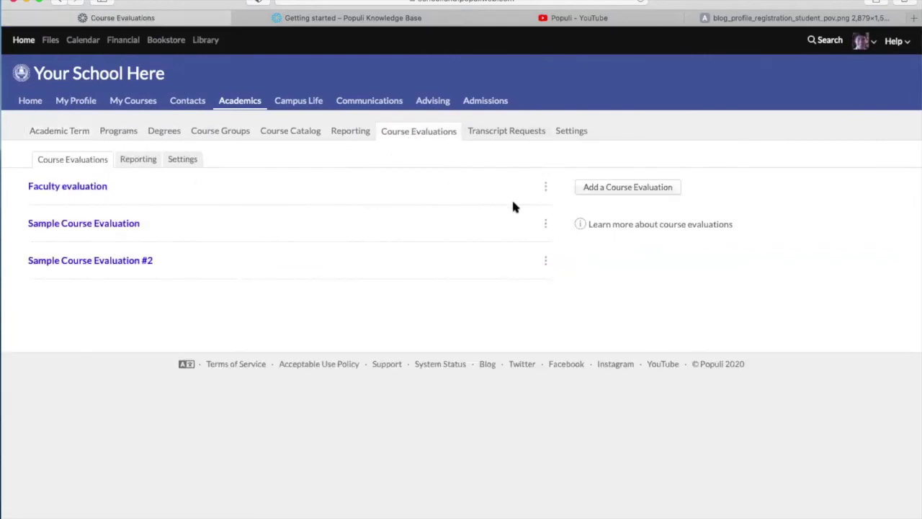
View the form for adding a course evaluation without saving it, and review the questions in Sample Course Evaluation
left_click(590, 188)
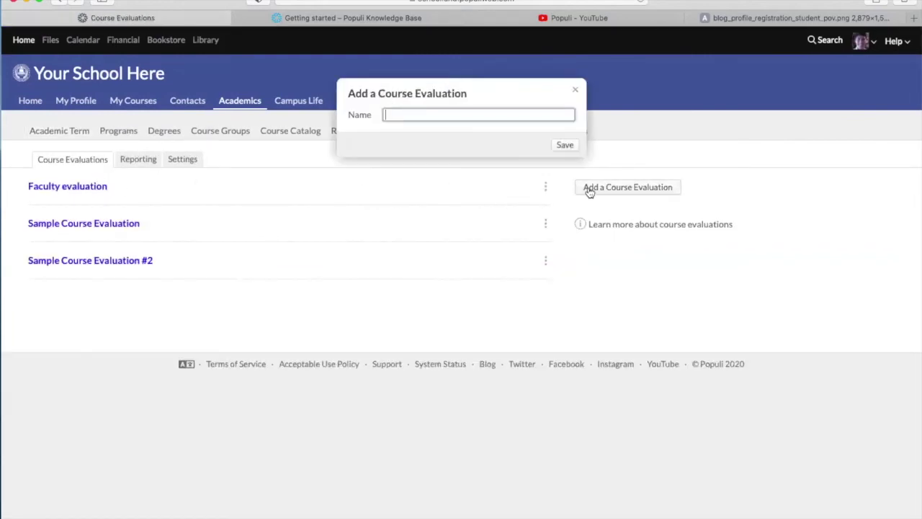
left_click(576, 92)
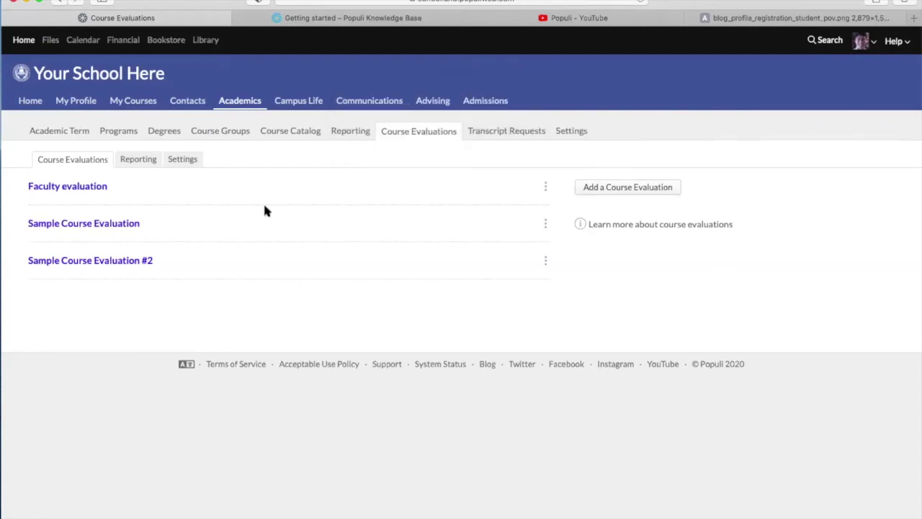
left_click(85, 225)
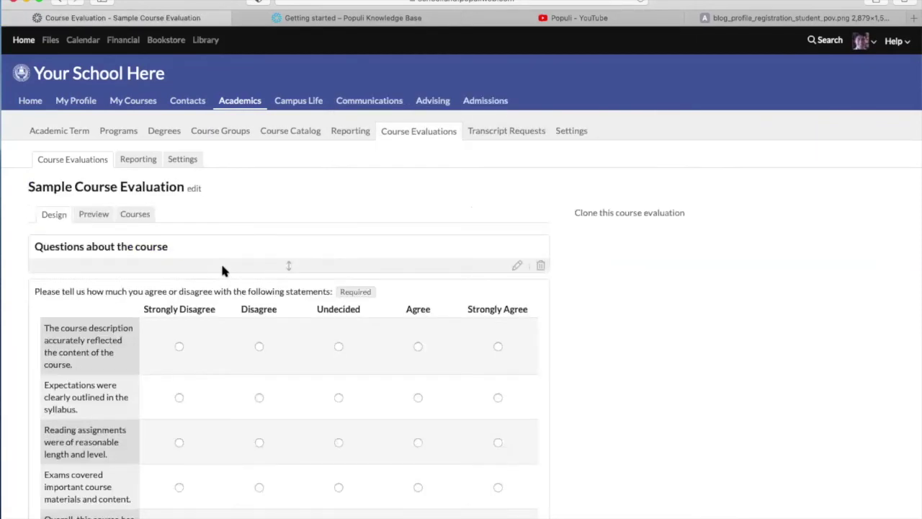
scroll(229, 267, "down", 3)
scroll(144, 158, "down", 2)
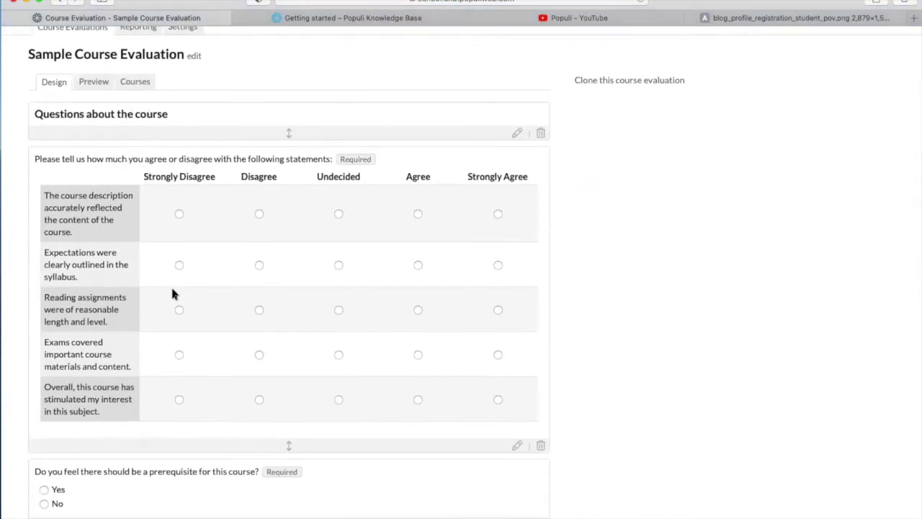
scroll(220, 337, "down", 3)
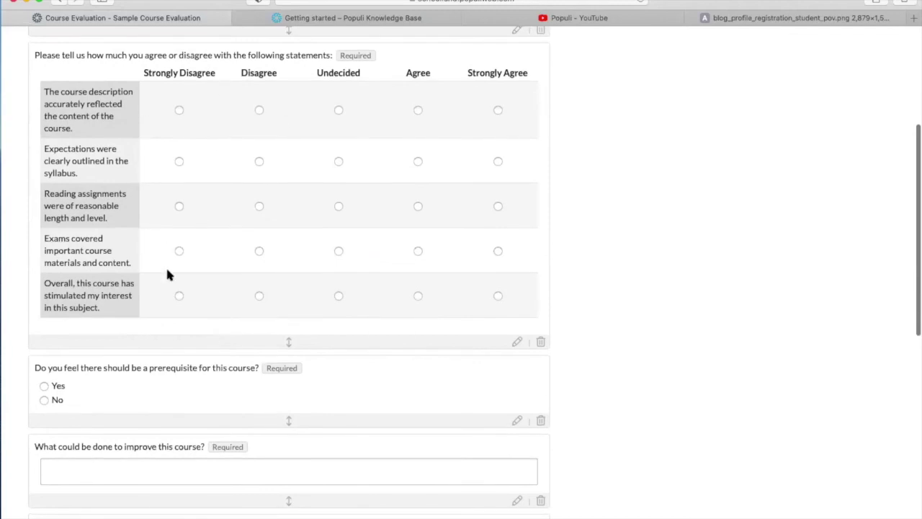
scroll(166, 271, "down", 3)
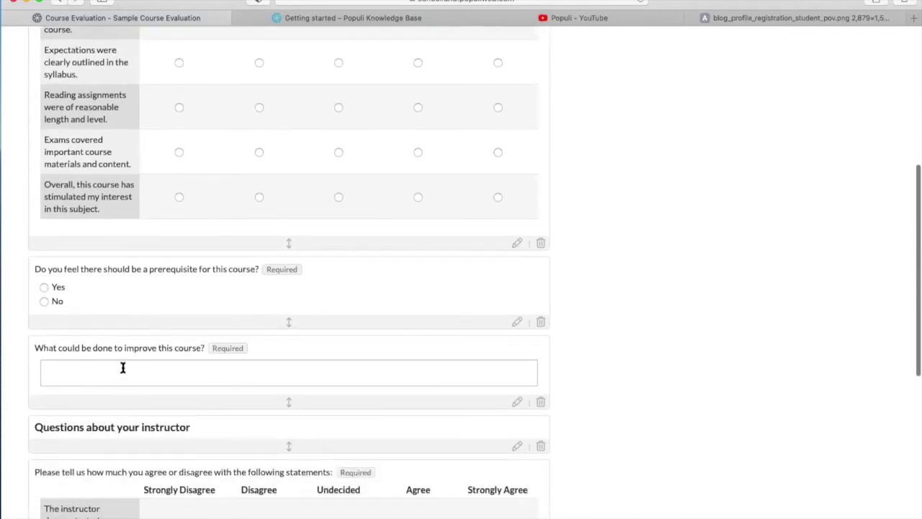
scroll(128, 371, "down", 10)
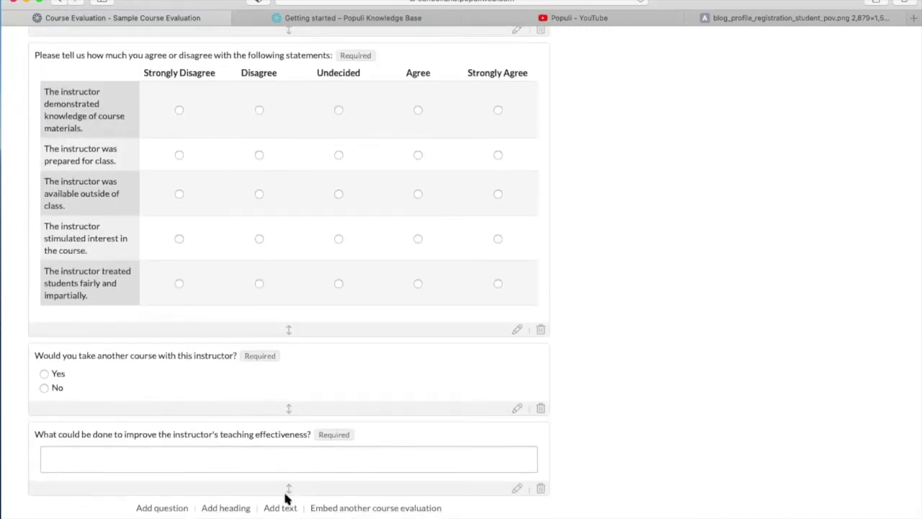
Start a new question at the end of the evaluation and try the Short Answer and Long Answer types
left_click(158, 507)
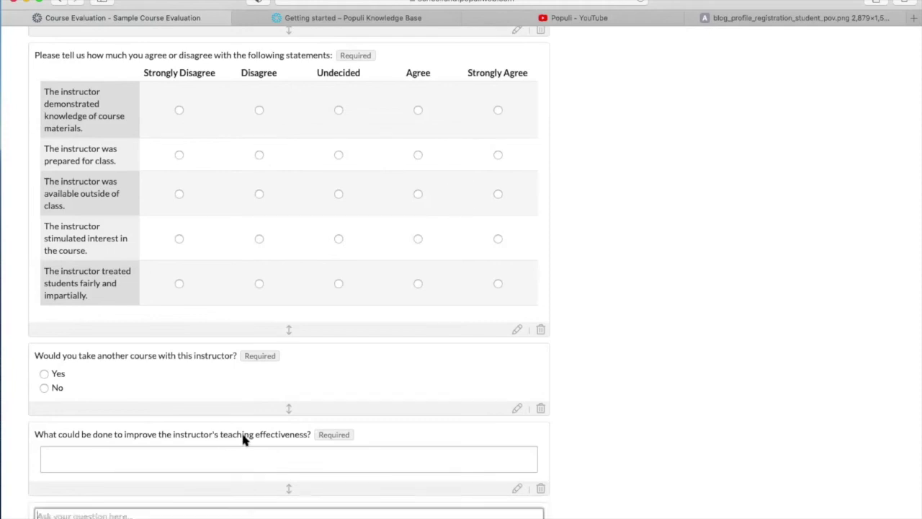
scroll(230, 403, "down", 5)
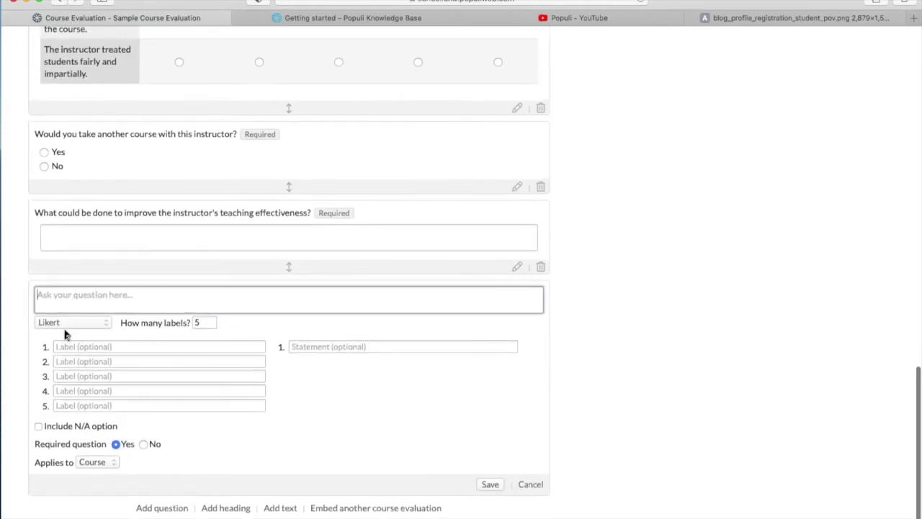
left_click(62, 321)
left_click(62, 332)
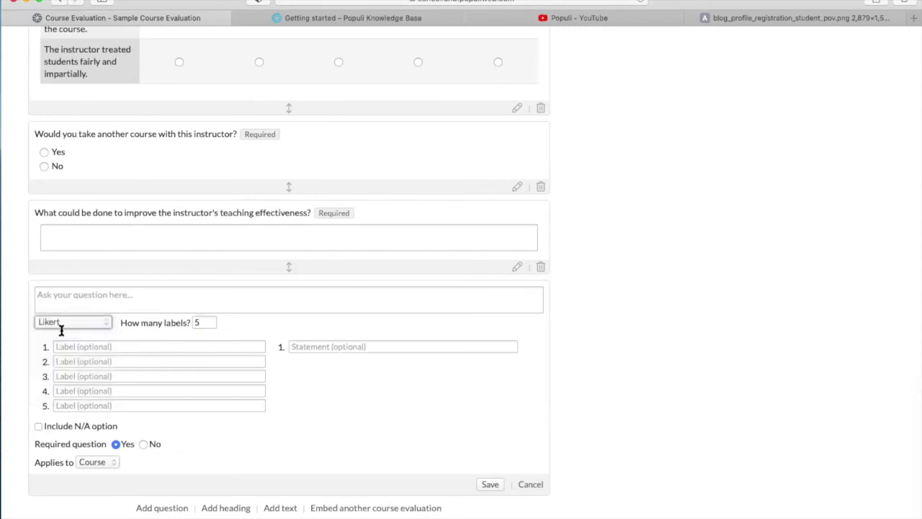
left_click(67, 428)
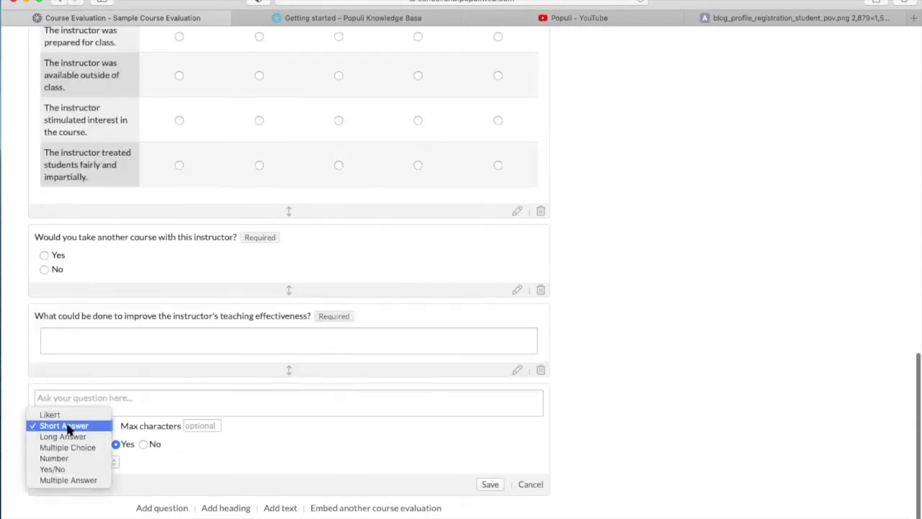
left_click(63, 435)
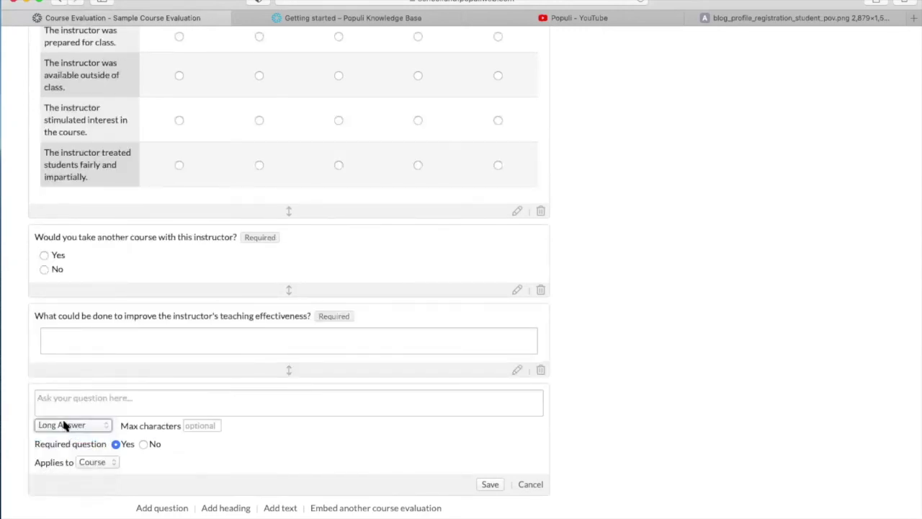
Try the Multiple Choice, Number, Yes/No and Multiple Answer types for the new question
left_click(63, 425)
left_click(67, 434)
left_click(65, 429)
left_click(68, 437)
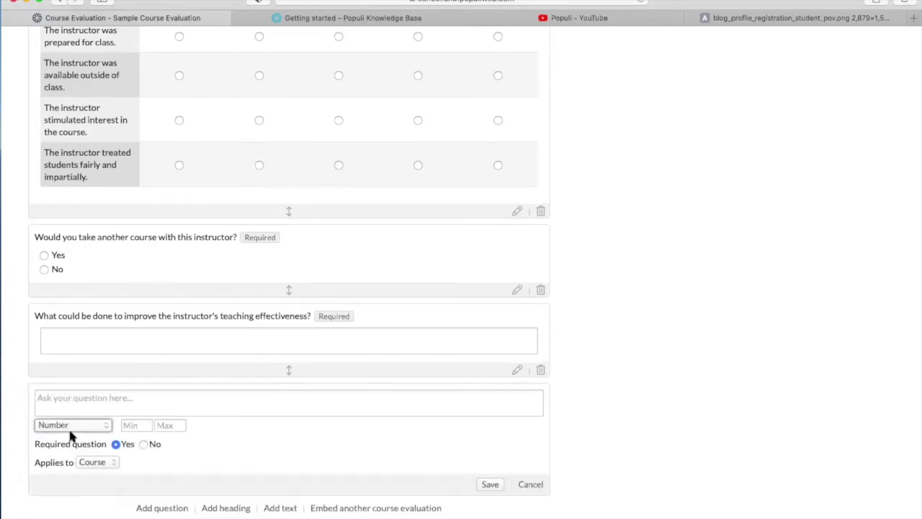
left_click(66, 426)
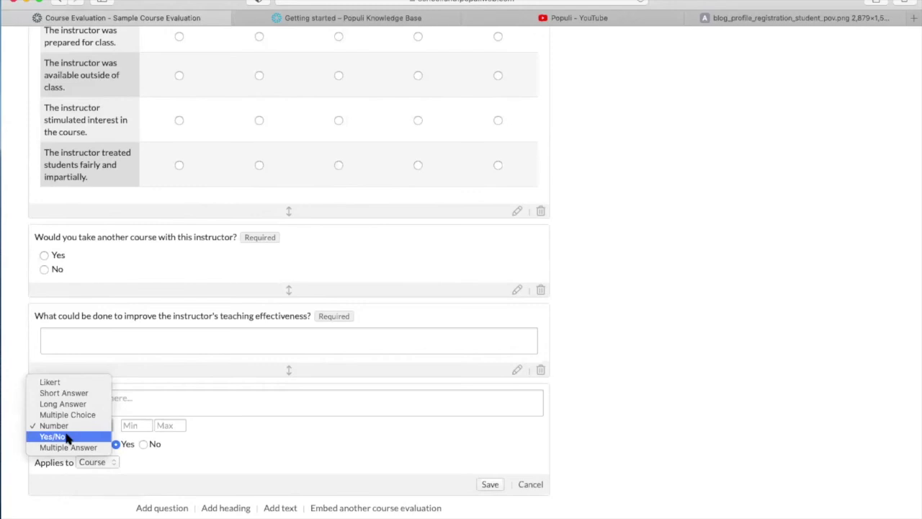
left_click(65, 436)
left_click(62, 428)
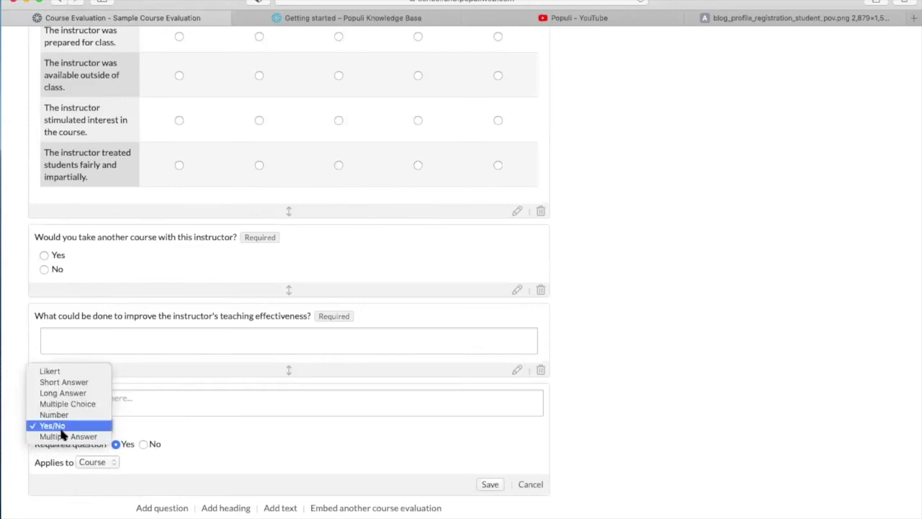
left_click(63, 437)
Check whether the new question can apply to Course or Faculty, and discard the question
scroll(90, 425, "down", 3)
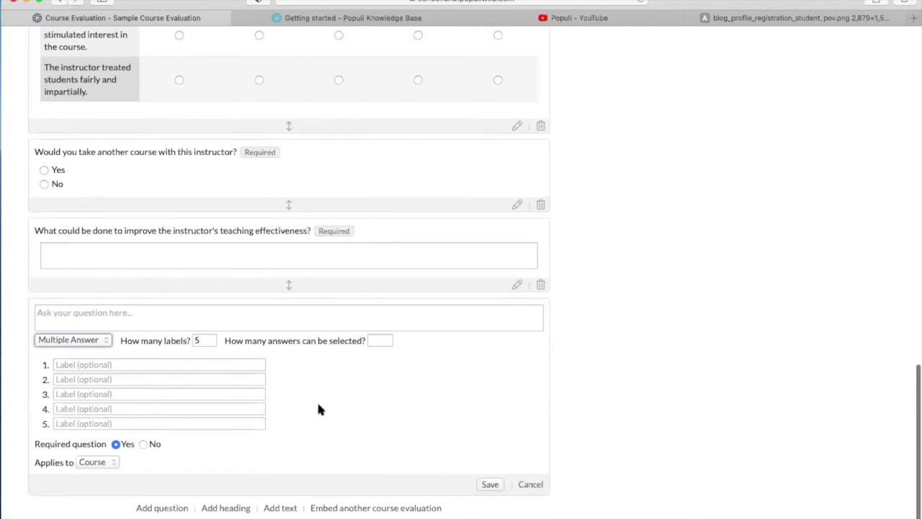
left_click(106, 462)
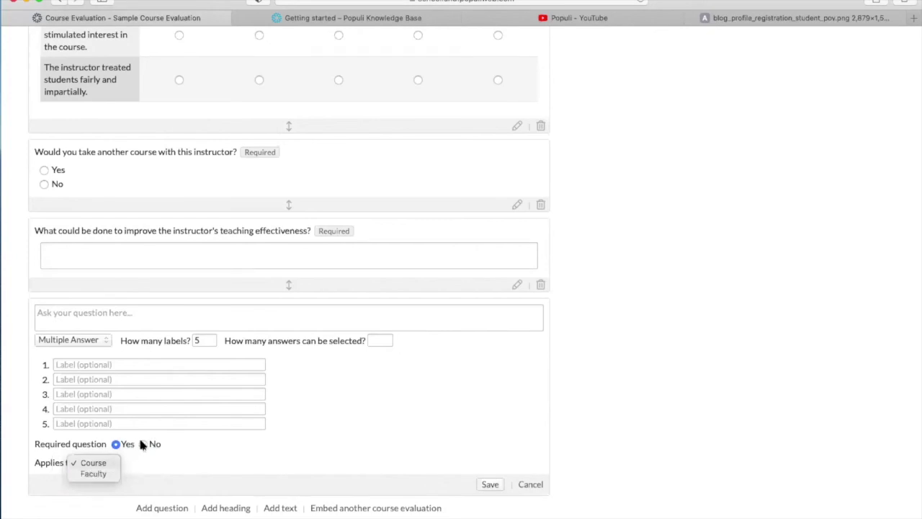
left_click(533, 485)
left_click(533, 485)
Preview Sample Course Evaluation and examine the Fall 2013-2014 courses it can be attached to
scroll(209, 266, "up", 15)
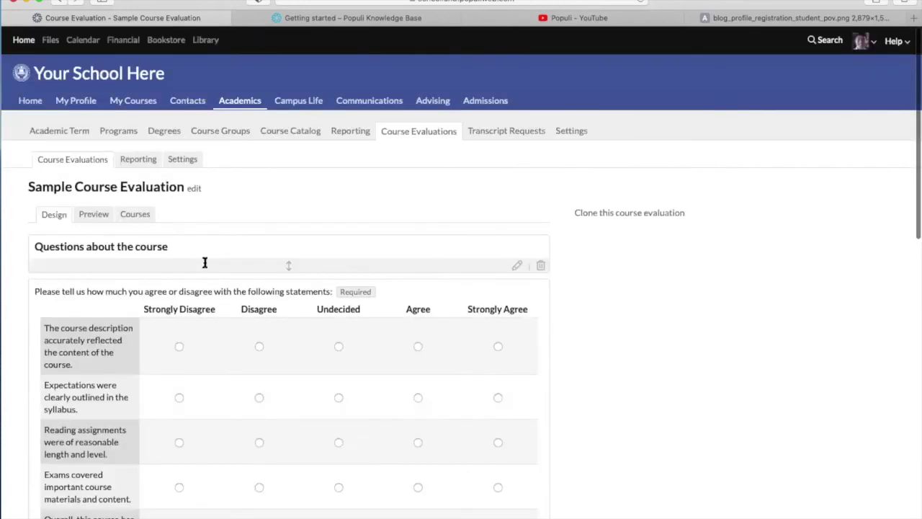
left_click(102, 212)
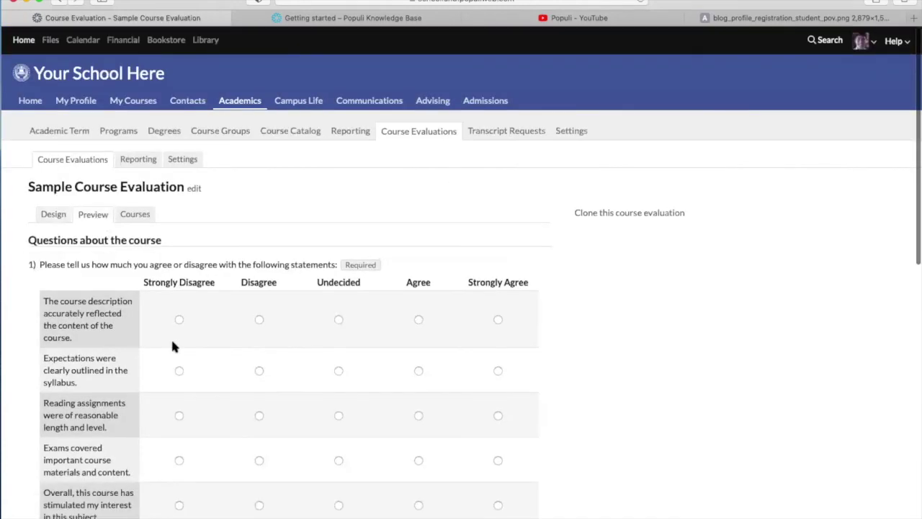
left_click(133, 215)
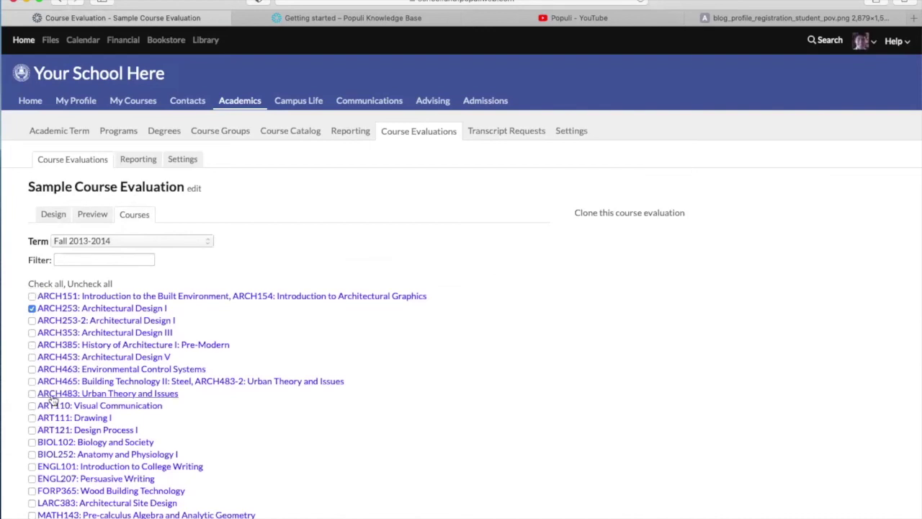
scroll(52, 400, "down", 3)
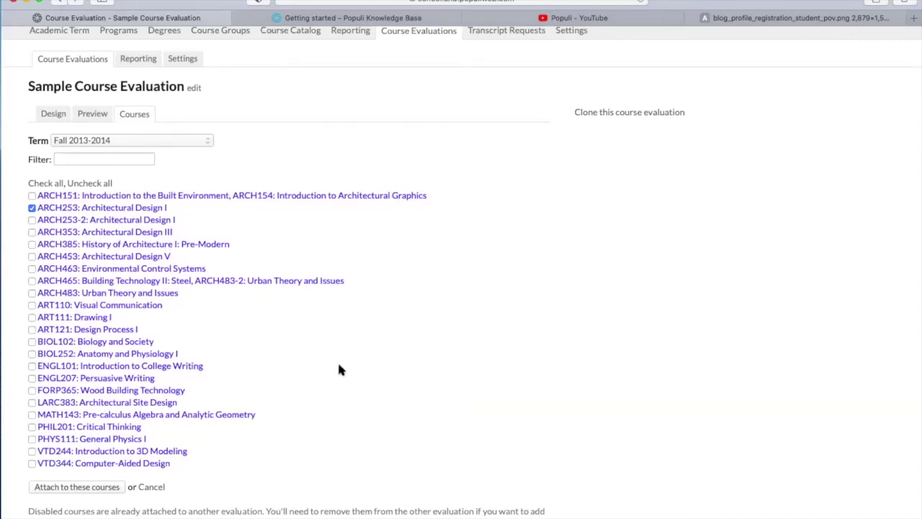
scroll(274, 194, "up", 3)
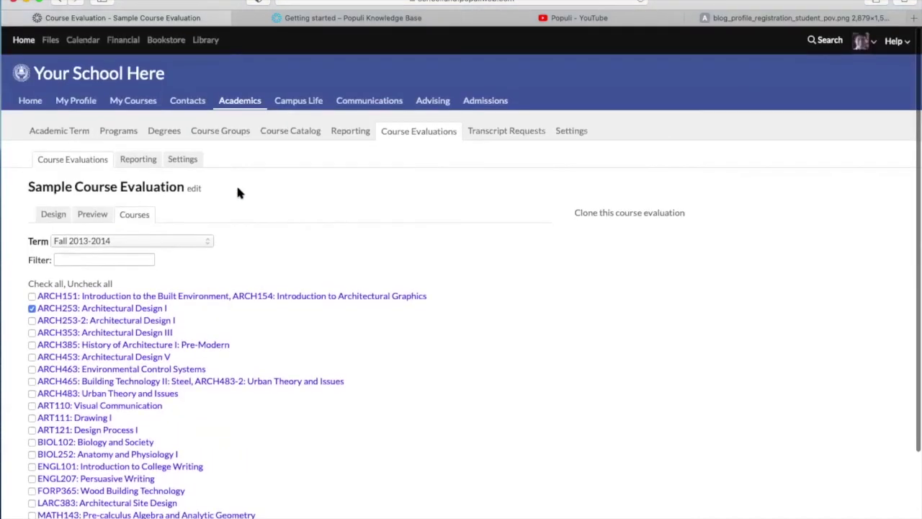
Examine the Course Evaluation Availability settings of the Fall 2013-2014 term and close them without saving
left_click(44, 131)
scroll(217, 309, "down", 3)
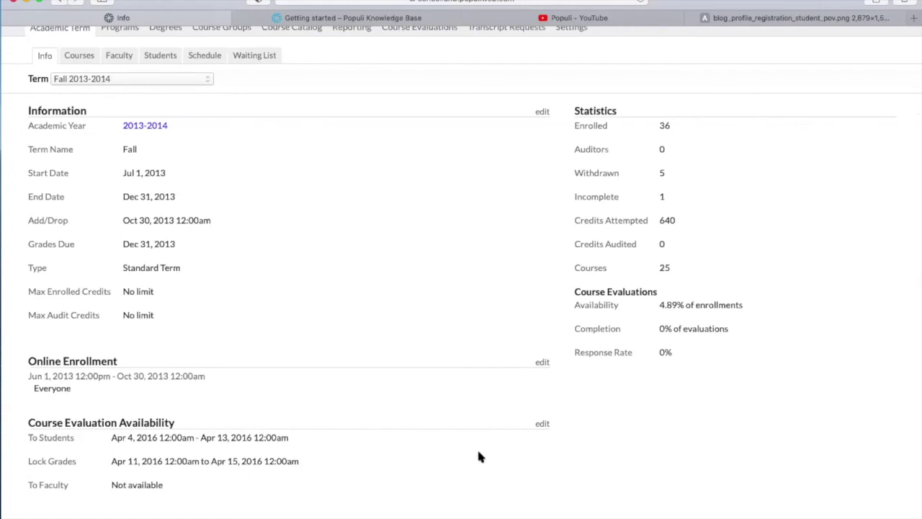
left_click(541, 423)
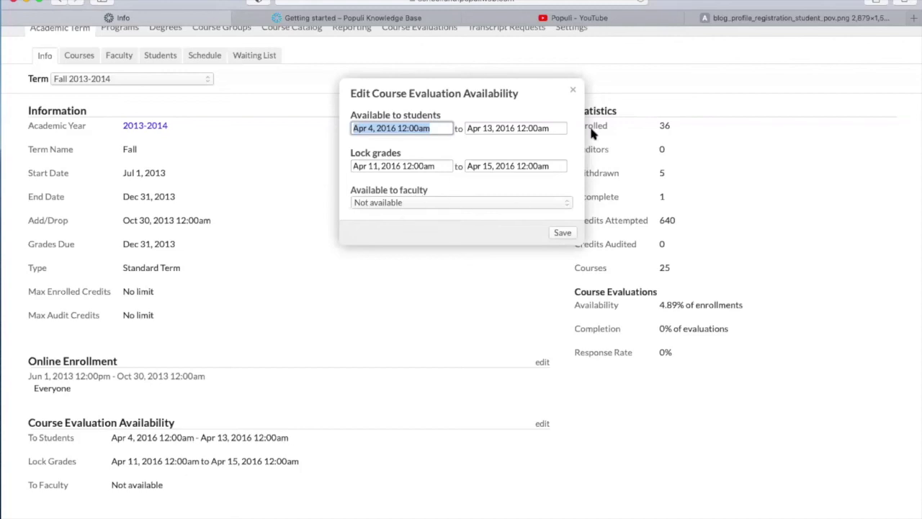
left_click(571, 93)
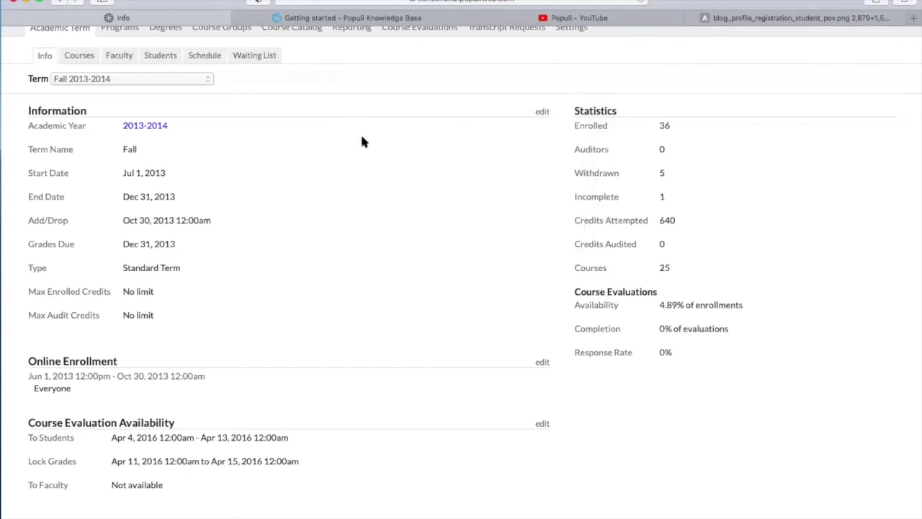
scroll(361, 142, "up", 3)
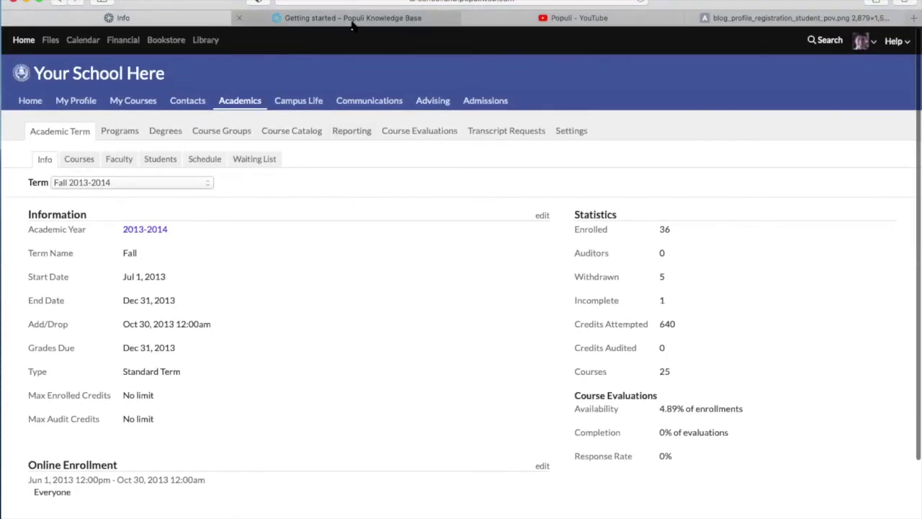
Check the Getting Started steps in the Populi Knowledge Base, and find the sample student in Populi and open their student record
left_click(353, 21)
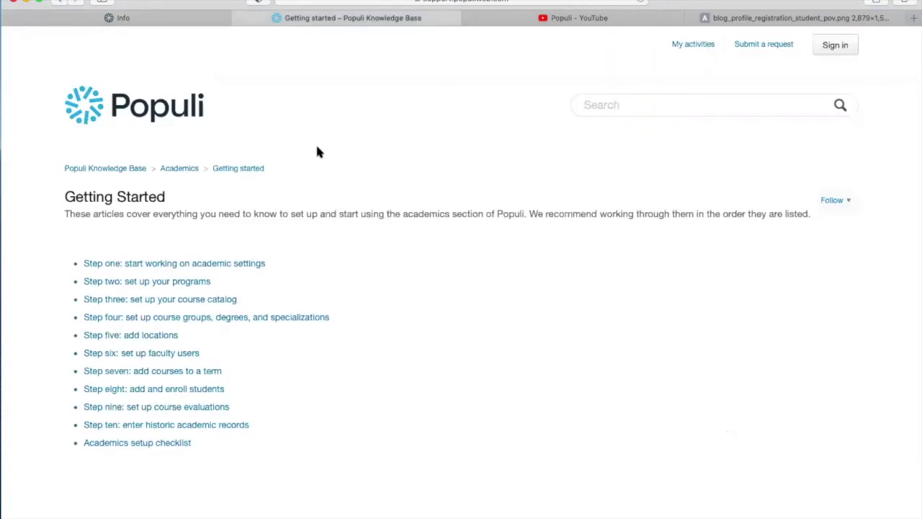
left_click(171, 20)
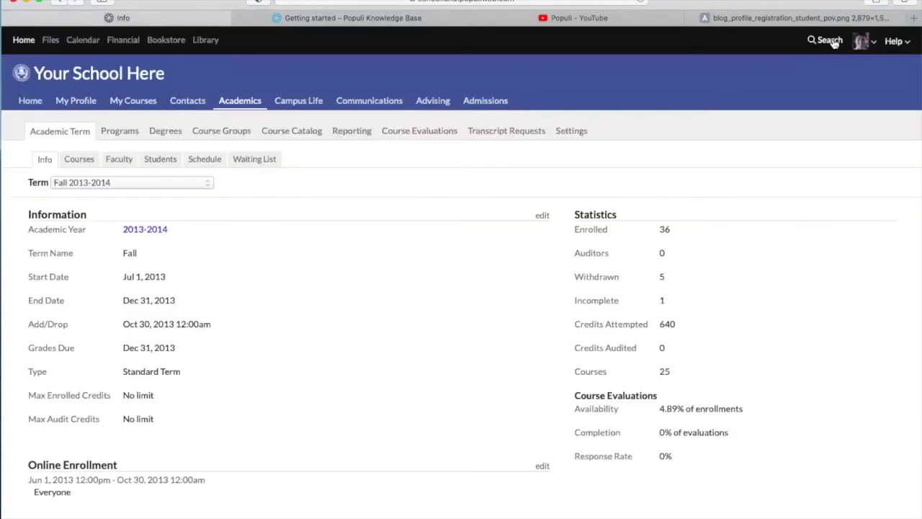
left_click(832, 41)
type("simon")
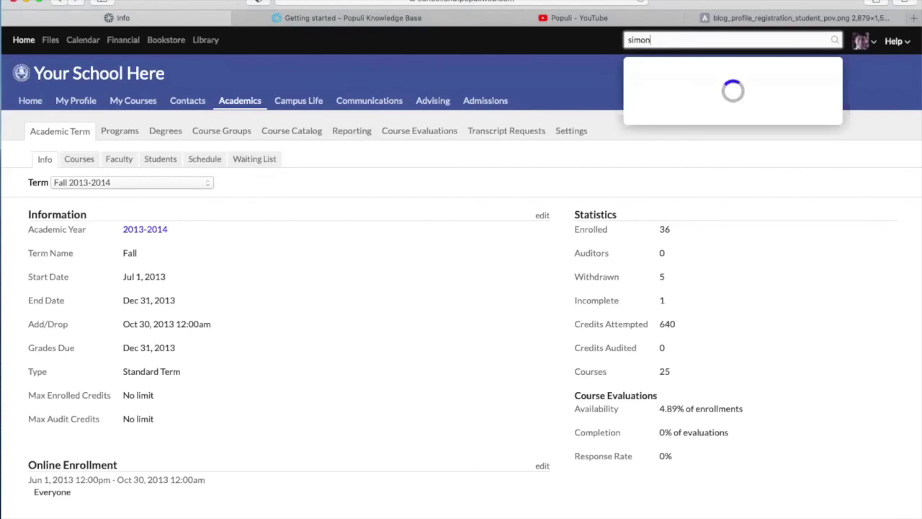
key("Down")
key("Return")
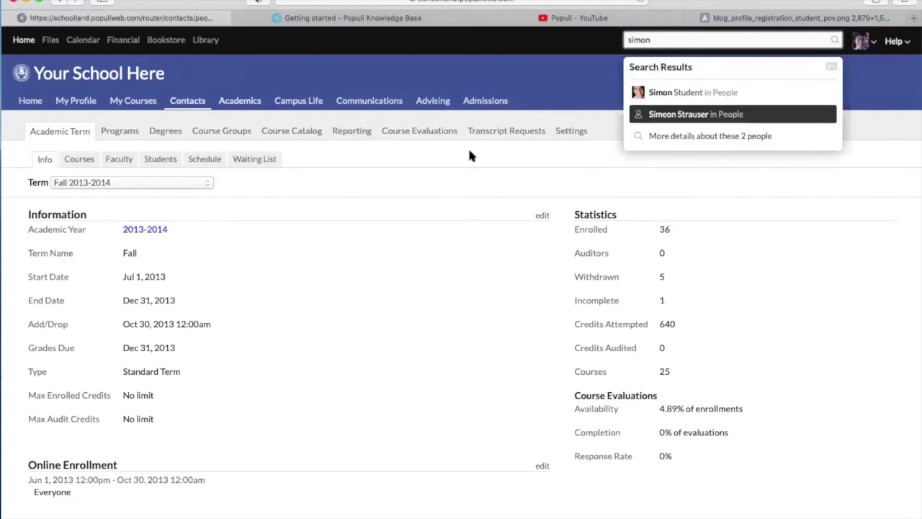
left_click(329, 180)
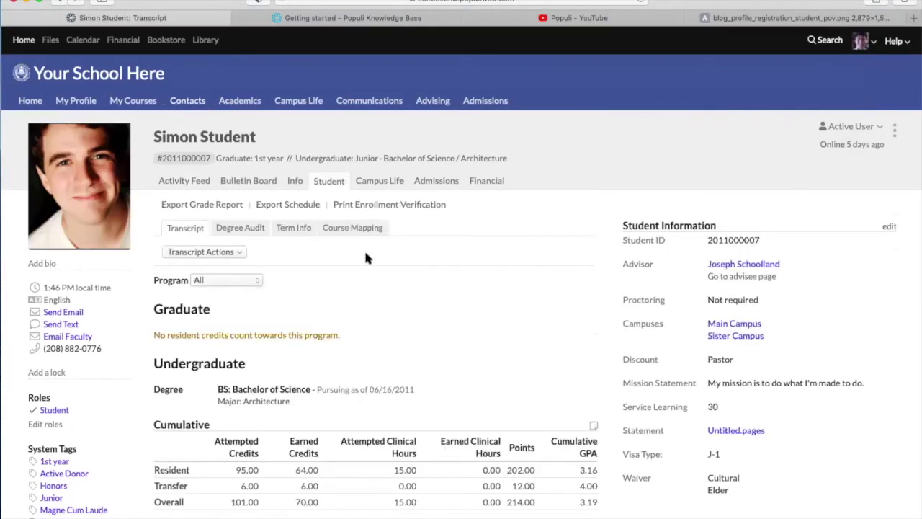
Examine the student's transcript, including the Undergraduate program, the cumulative credits and GPA, and the courses per term
scroll(363, 292, "down", 5)
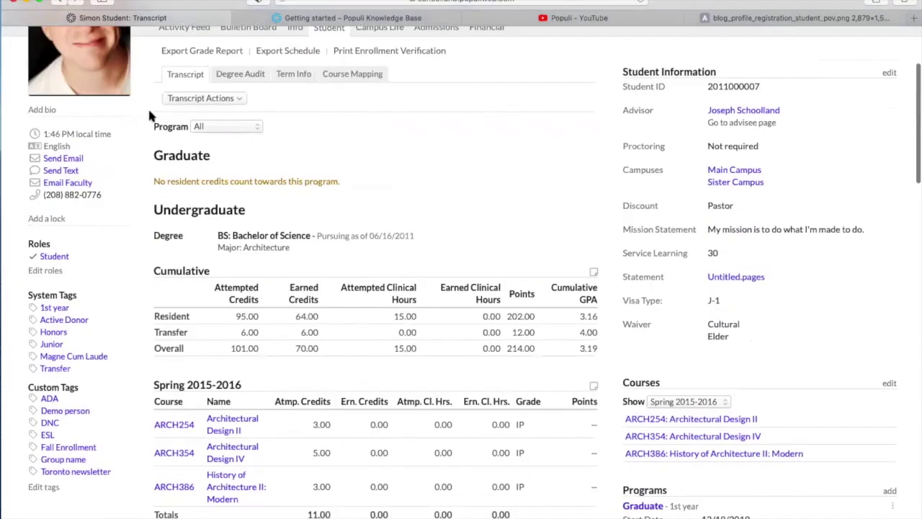
double_click(159, 110)
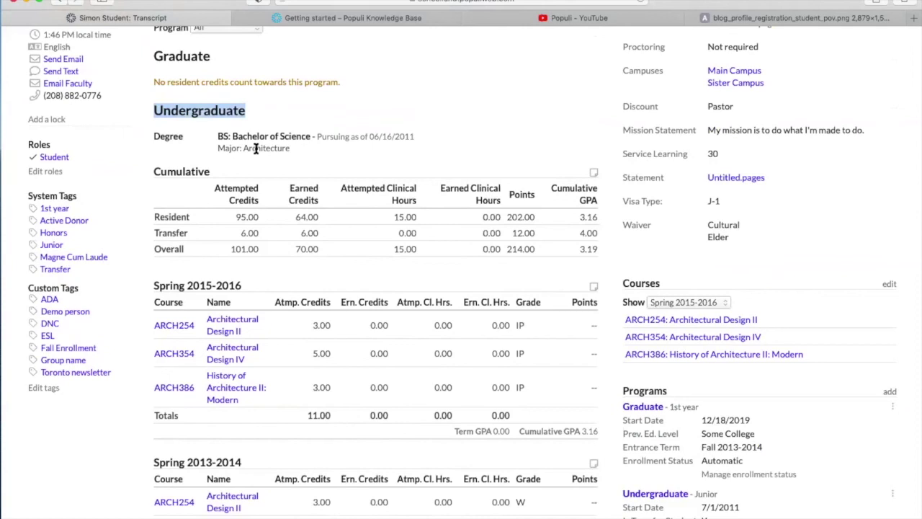
left_click_drag(156, 169, 201, 282)
scroll(204, 249, "down", 2)
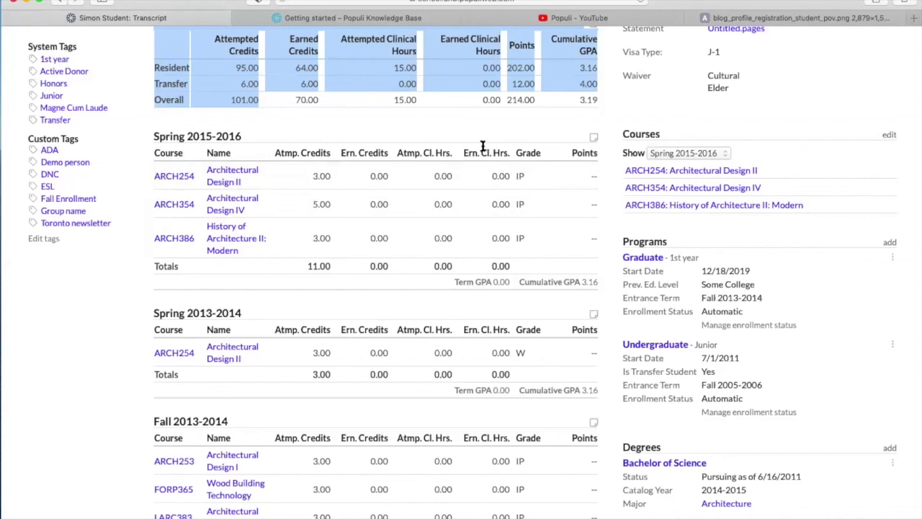
left_click(452, 157)
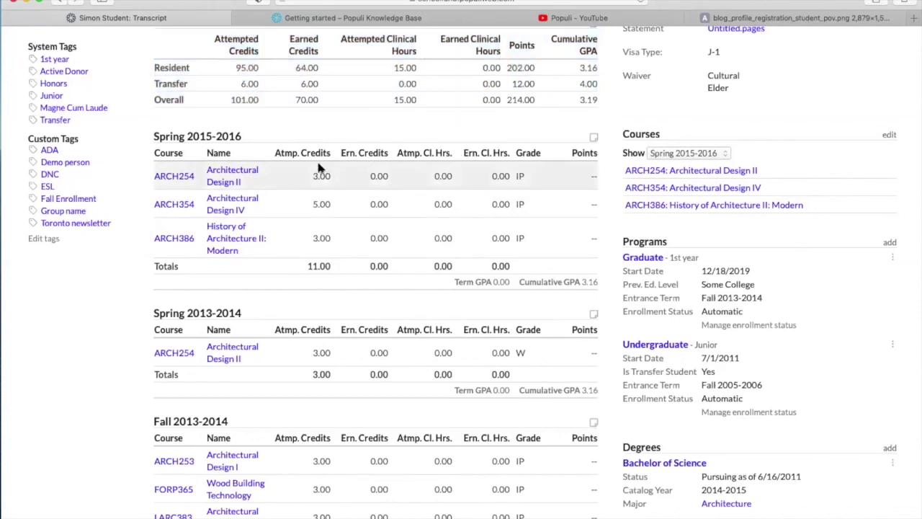
Export the student's official transcript for all programs in the built-in PDF layout, without course descriptions
scroll(343, 163, "up", 10)
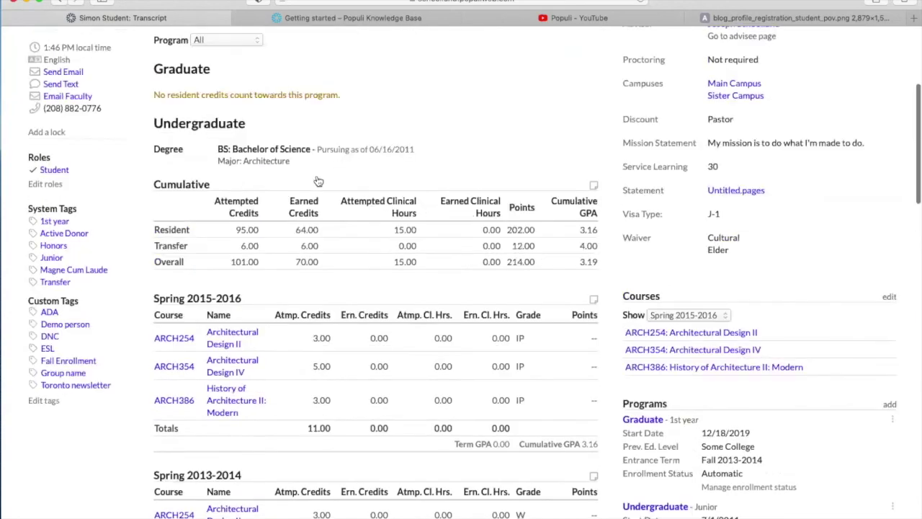
left_click(235, 211)
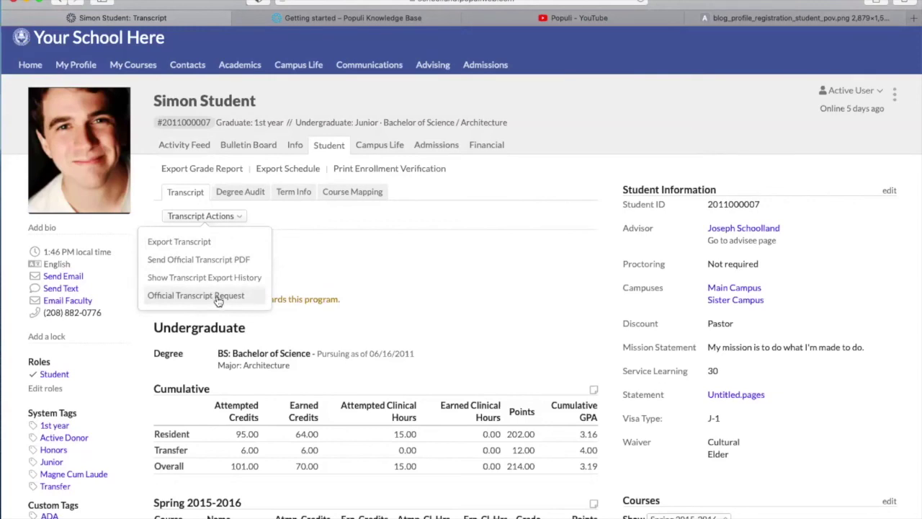
left_click(188, 243)
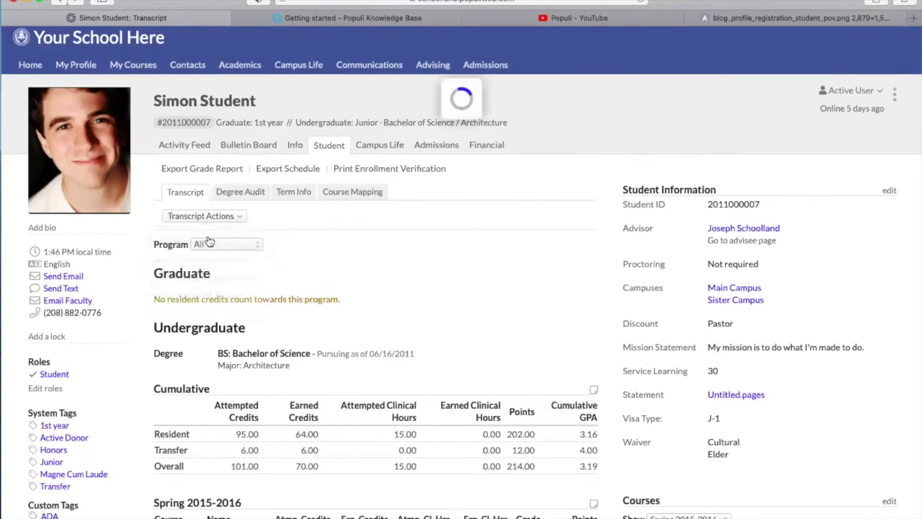
left_click(520, 113)
left_click(497, 127)
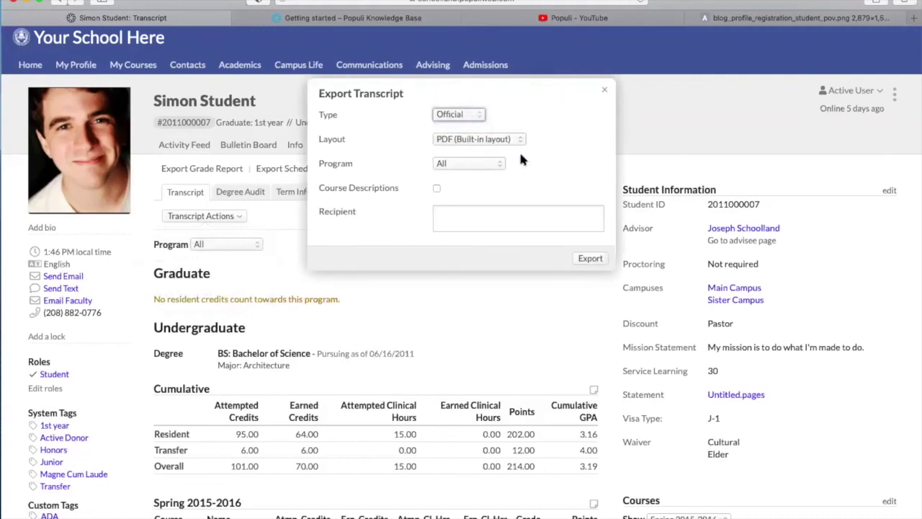
left_click(589, 259)
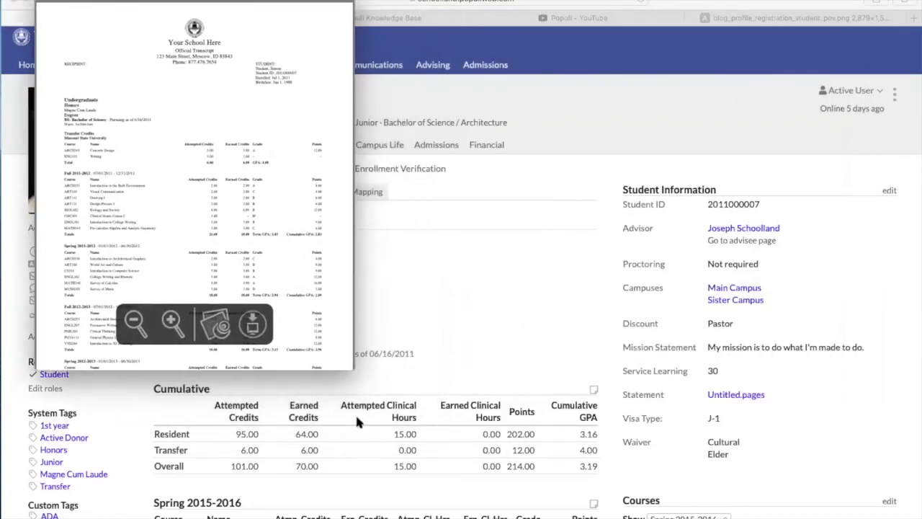
Examine the exported official transcript's school header, student details, honors and degree, transfer credits and term grades, and return to the student record
double_click(345, 366)
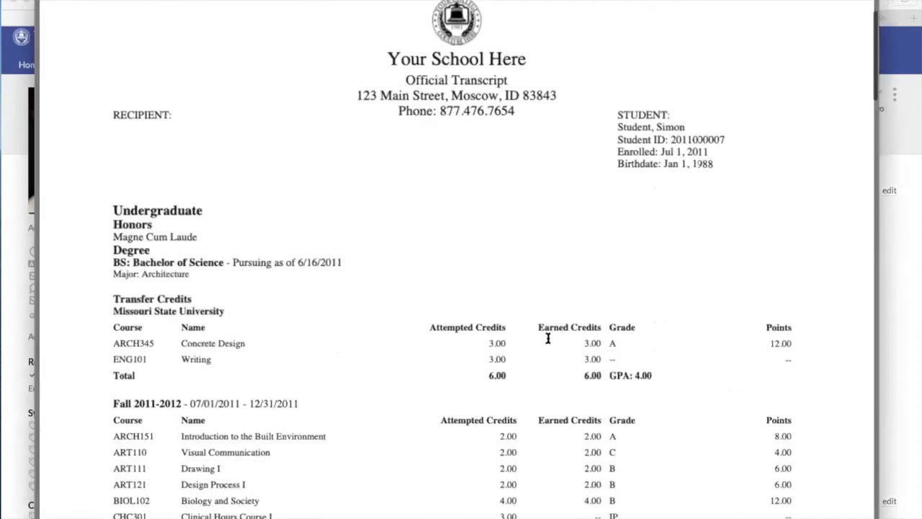
left_click_drag(389, 112, 700, 220)
left_click(169, 174)
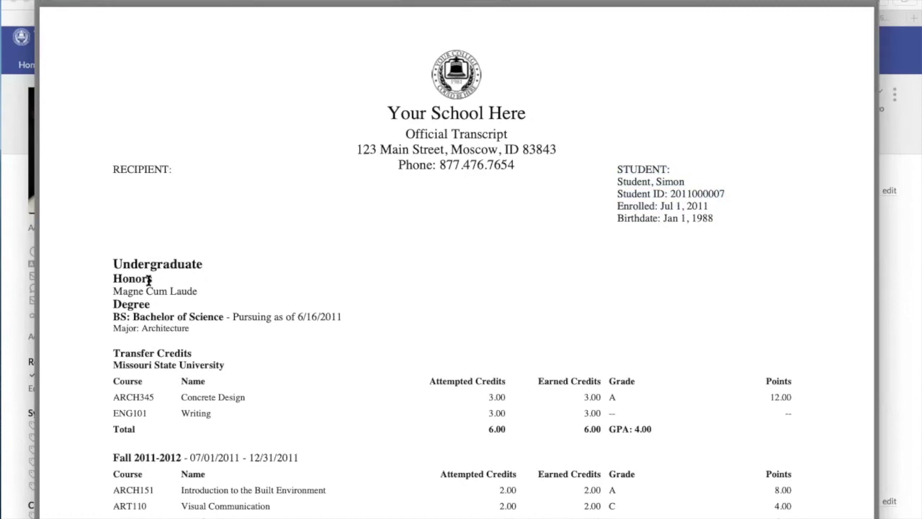
left_click_drag(111, 263, 196, 346)
scroll(221, 331, "down", 5)
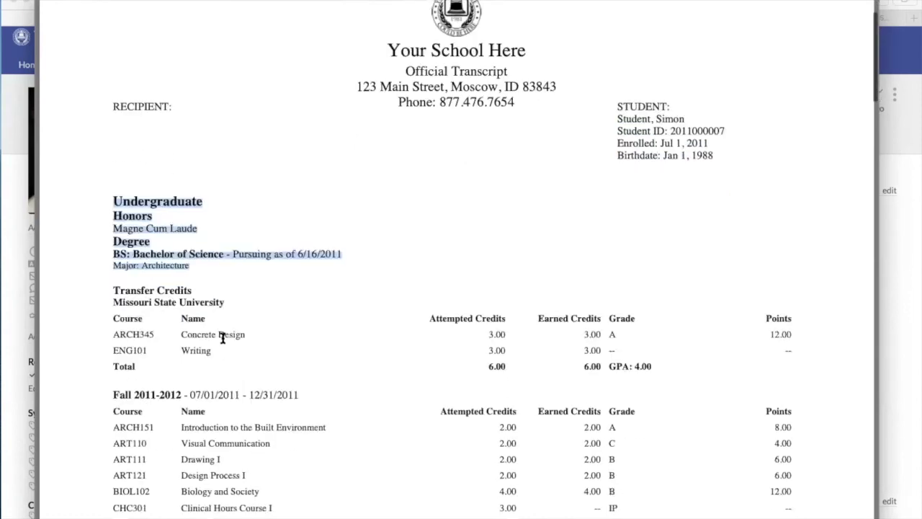
scroll(206, 288, "down", 1)
scroll(206, 321, "down", 5)
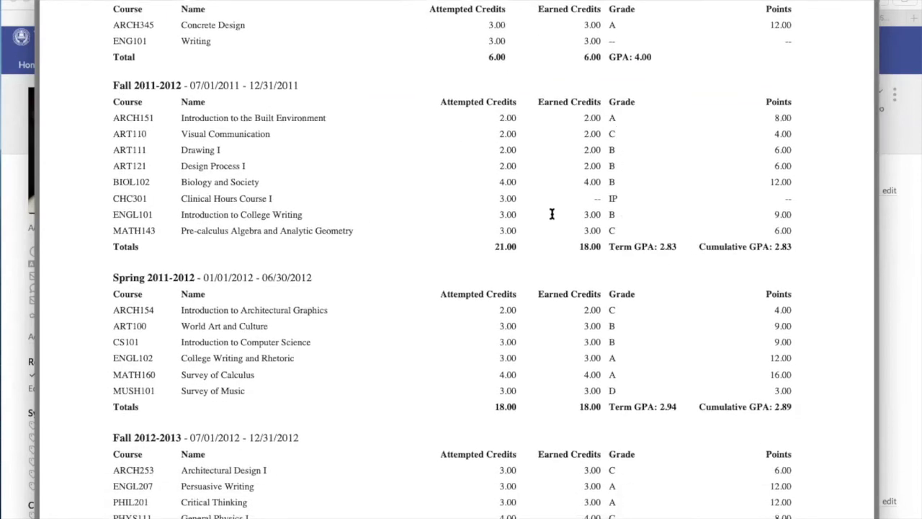
scroll(536, 209, "up", 3)
scroll(535, 210, "up", 7)
left_click(473, 216)
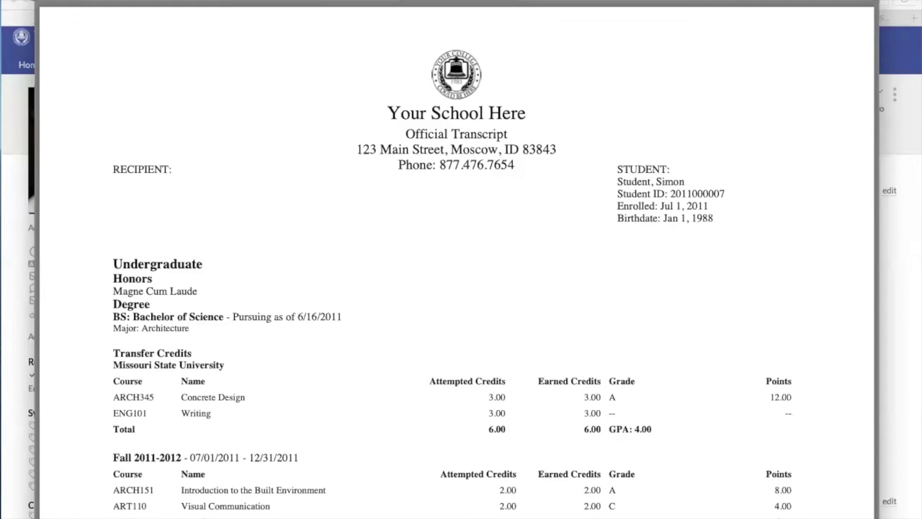
left_click(45, 1)
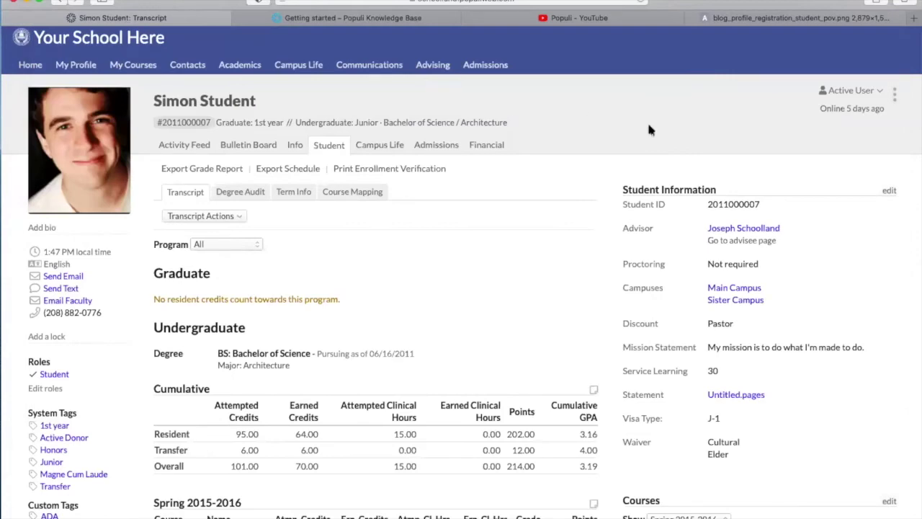
Open the general academic settings and search for "rub" to examine the option that allows faculty to create rubric criteria
scroll(647, 127, "up", 1)
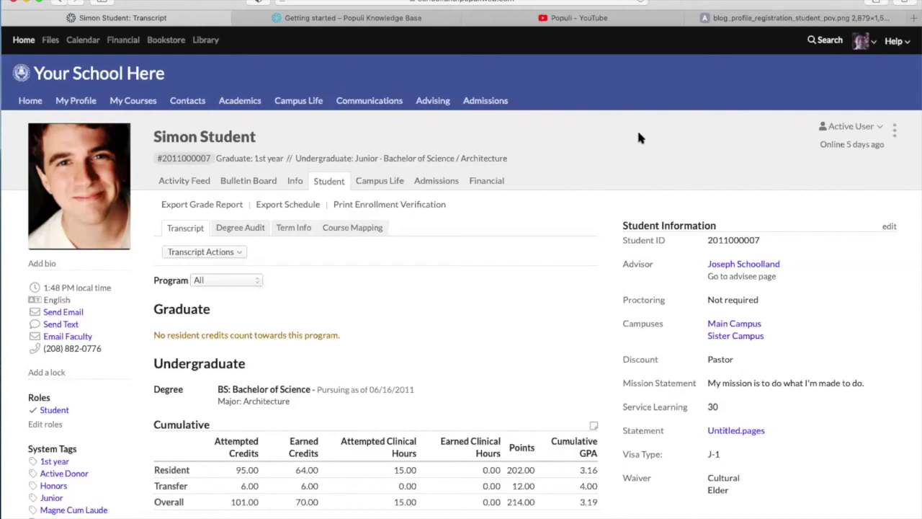
scroll(657, 121, "down", 1)
scroll(658, 120, "up", 1)
left_click(234, 101)
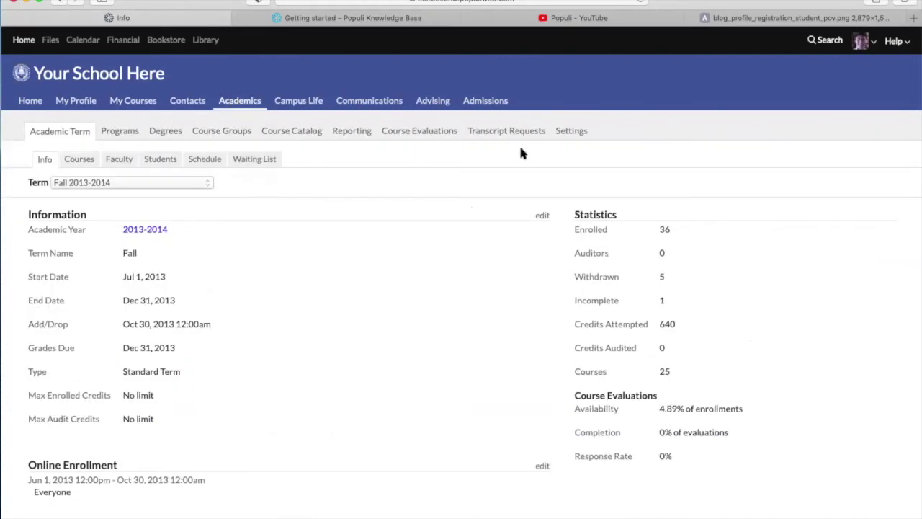
left_click(570, 132)
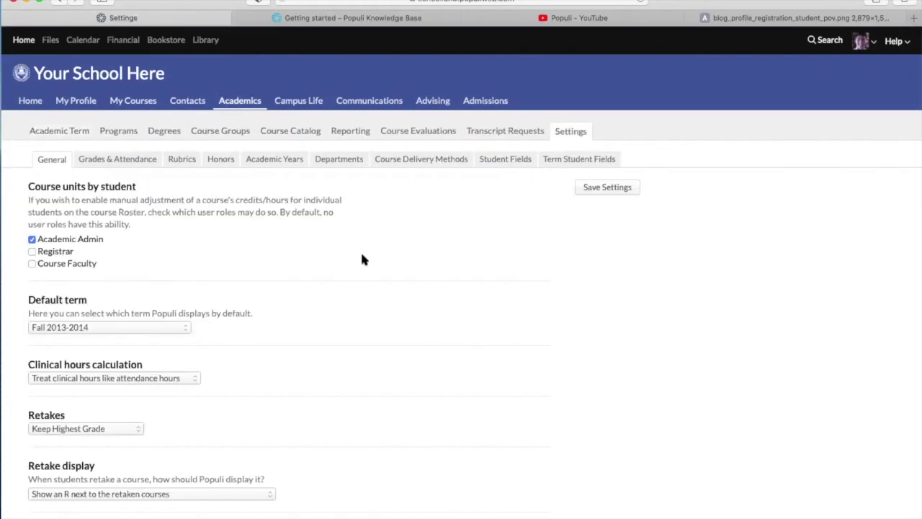
key("super+f")
type("rub")
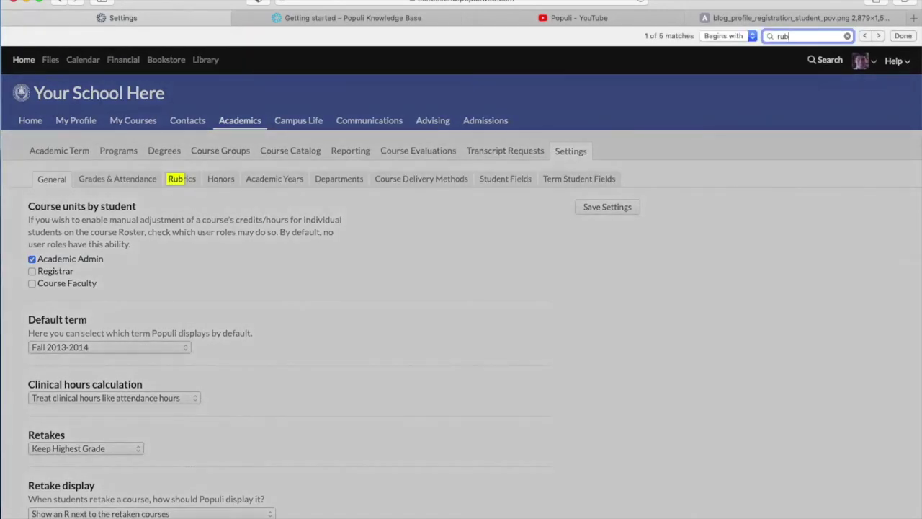
key("Return")
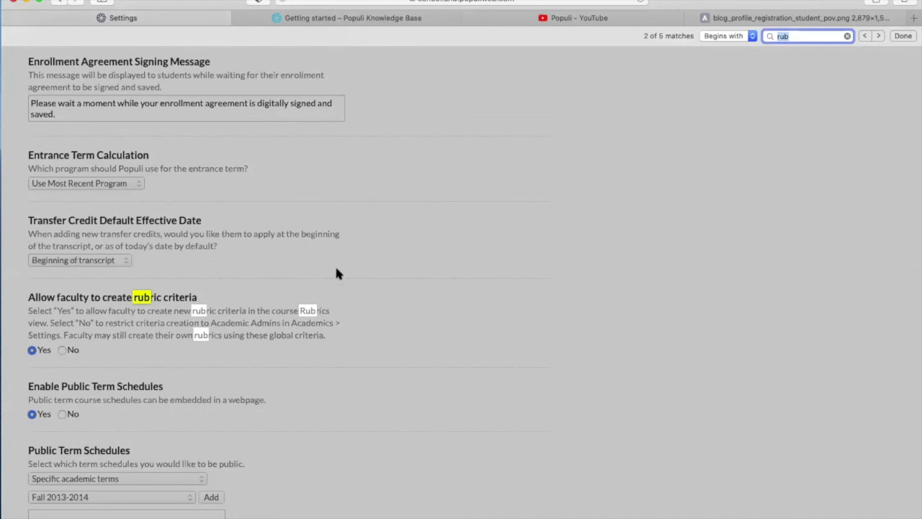
left_click(423, 307)
scroll(404, 327, "down", 5)
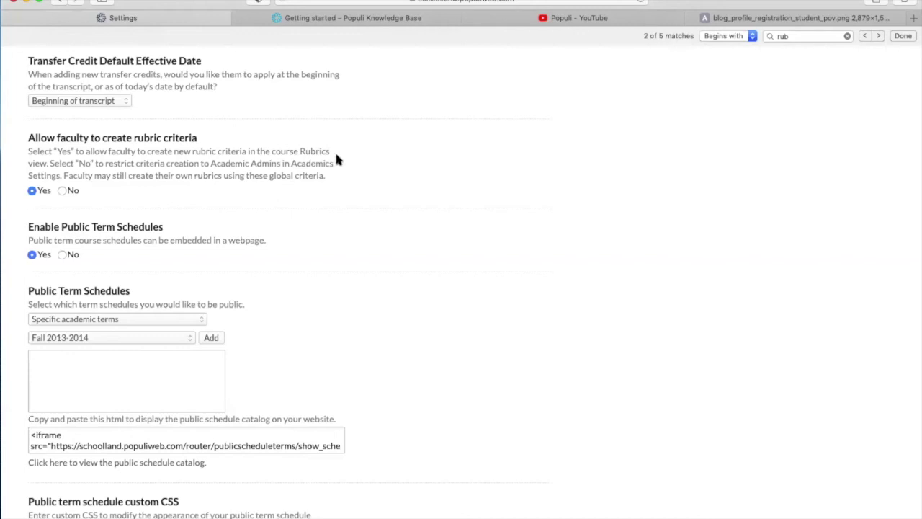
left_click(902, 35)
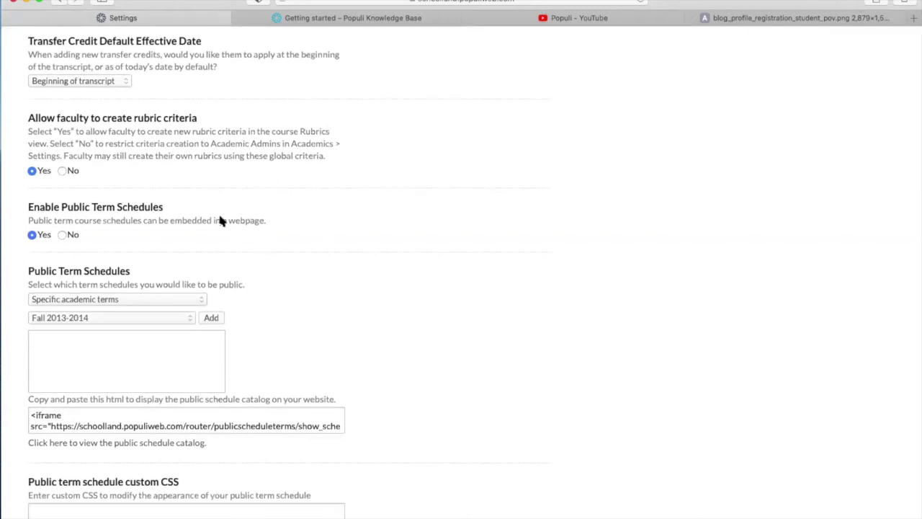
Switch the option allowing faculty to create rubric criteria back to Yes
scroll(137, 166, "up", 2)
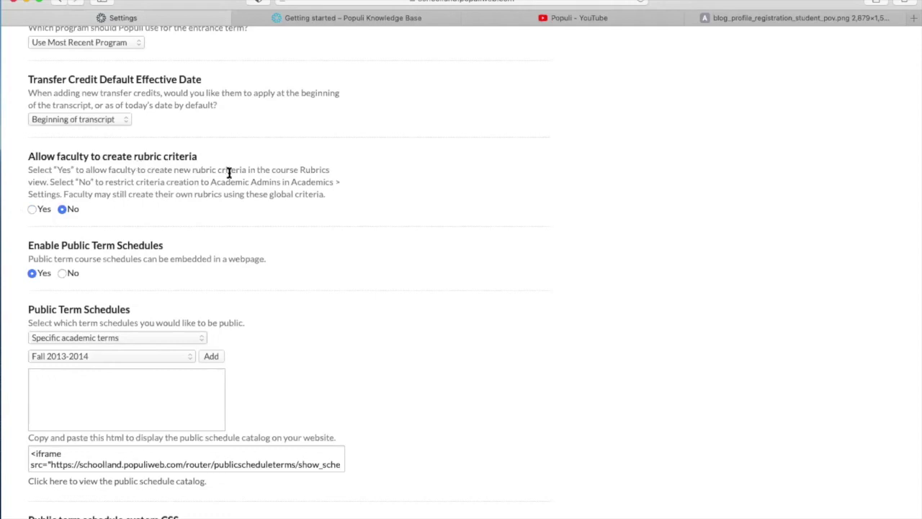
left_click(32, 208)
scroll(212, 186, "up", 6)
scroll(212, 187, "up", 20)
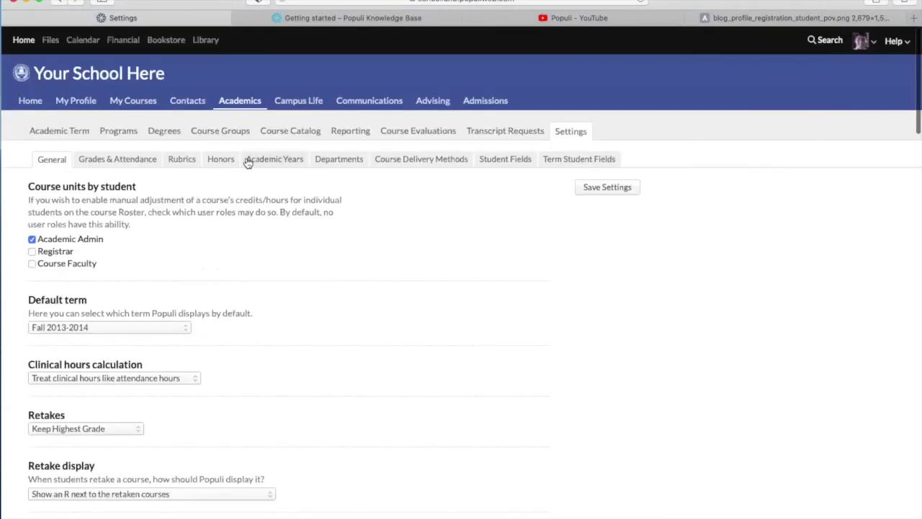
Open the Rubrics settings, examine the options for creating or duplicating a rubric, and close the form without saving
left_click(182, 159)
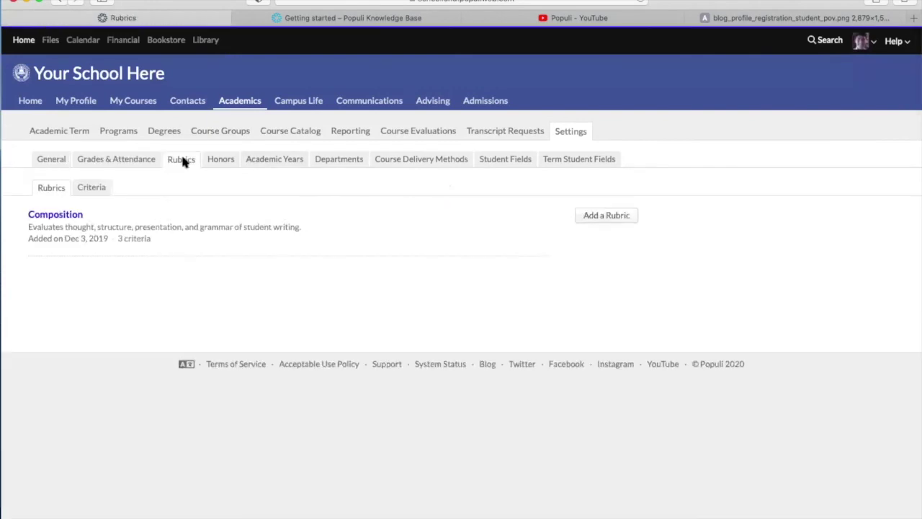
left_click(588, 218)
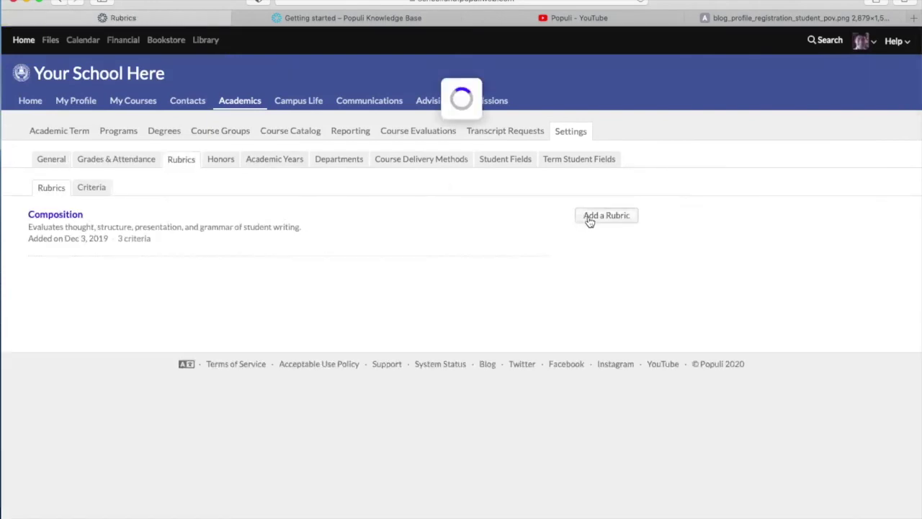
left_click(454, 116)
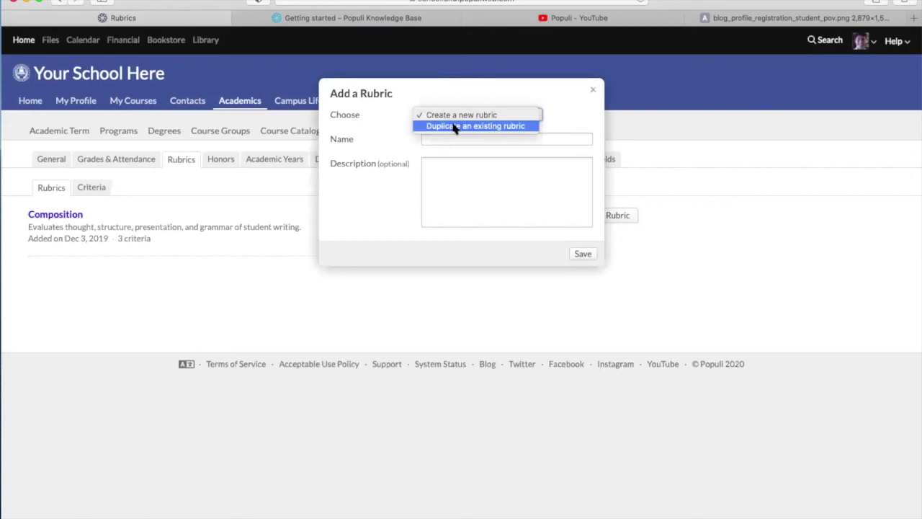
left_click(452, 116)
left_click(455, 139)
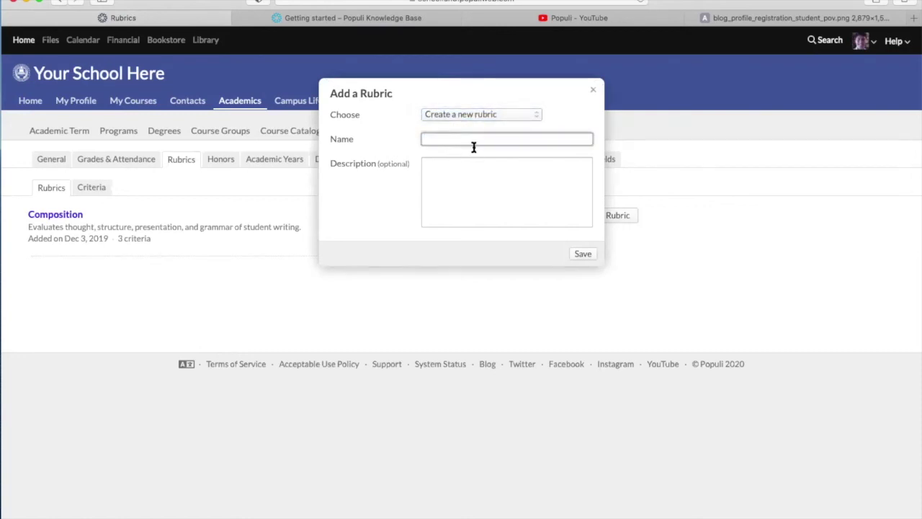
left_click(594, 93)
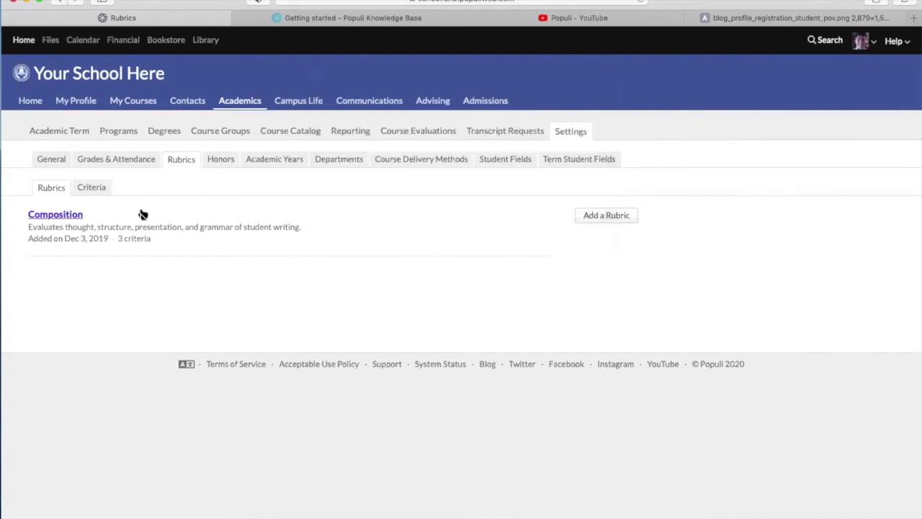
Examine the Composition rubric's criteria, levels and weights, and check the list of rubric criteria including the retired ones
left_click(57, 215)
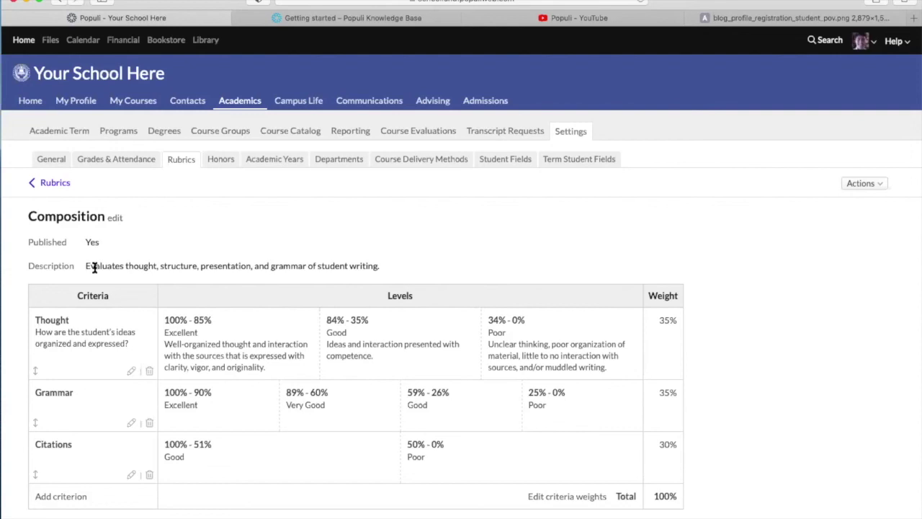
left_click(55, 182)
left_click(91, 189)
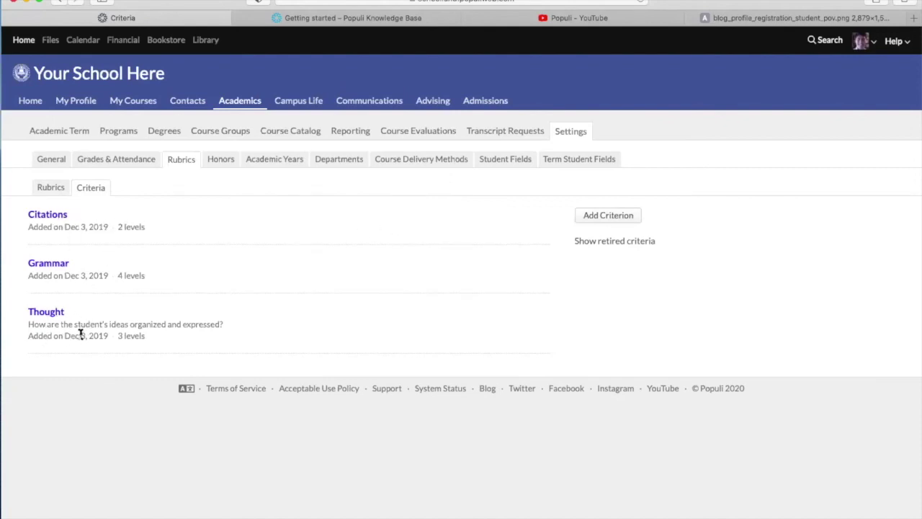
left_click(610, 243)
left_click(610, 242)
Try adding a criterion as a duplicate of the existing Citations criterion, and close the form without saving
left_click(607, 221)
left_click(440, 114)
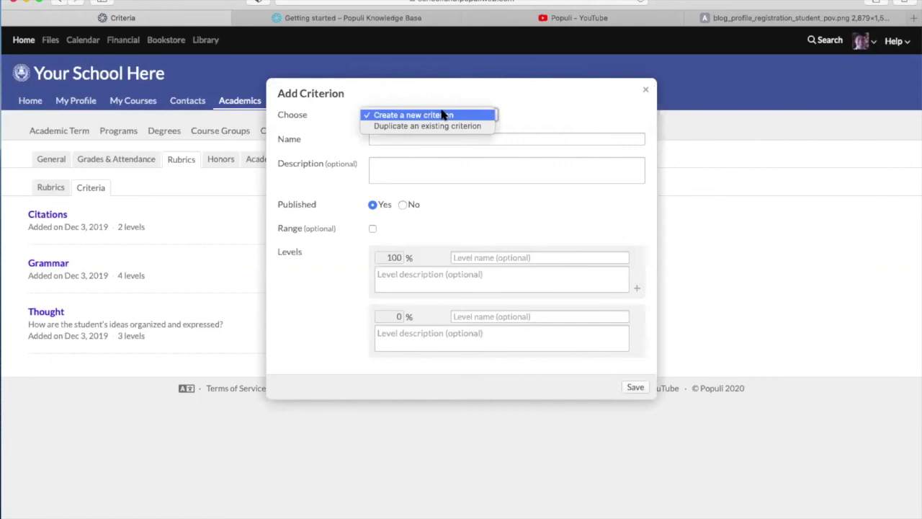
left_click(382, 127)
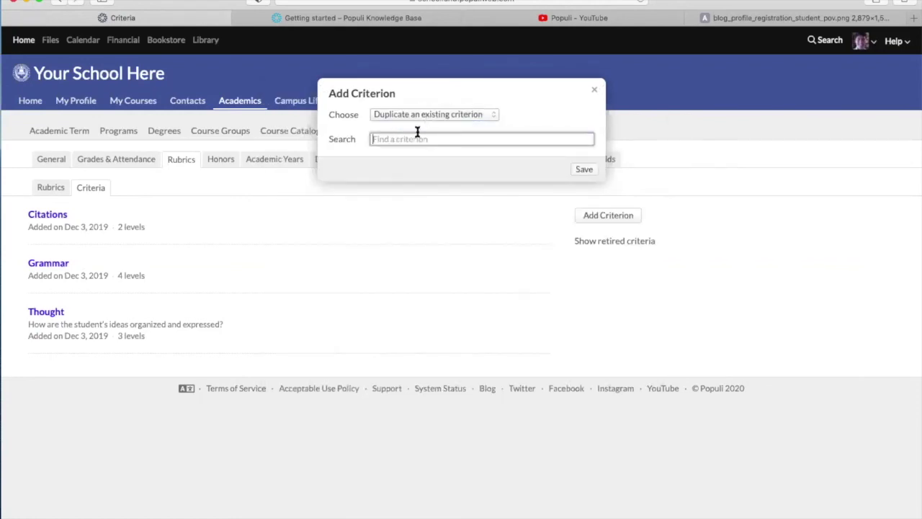
type("Cit")
key("Down")
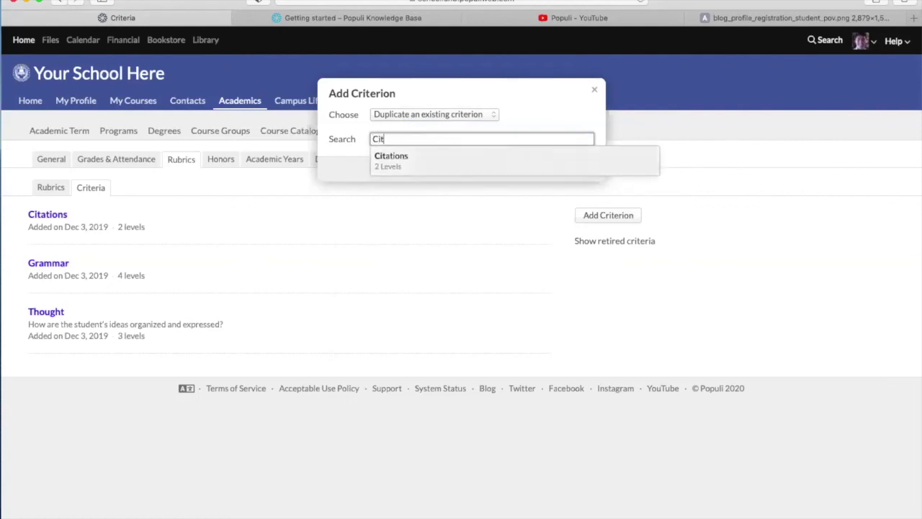
key("Return")
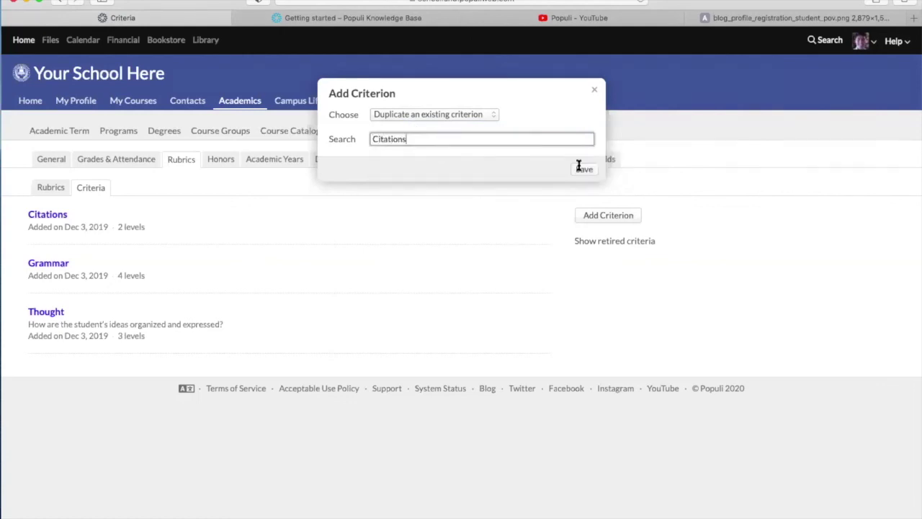
left_click(594, 90)
Examine the new criterion form with its description, range and level fields, try adding a middle level, and close the form without saving
left_click(610, 215)
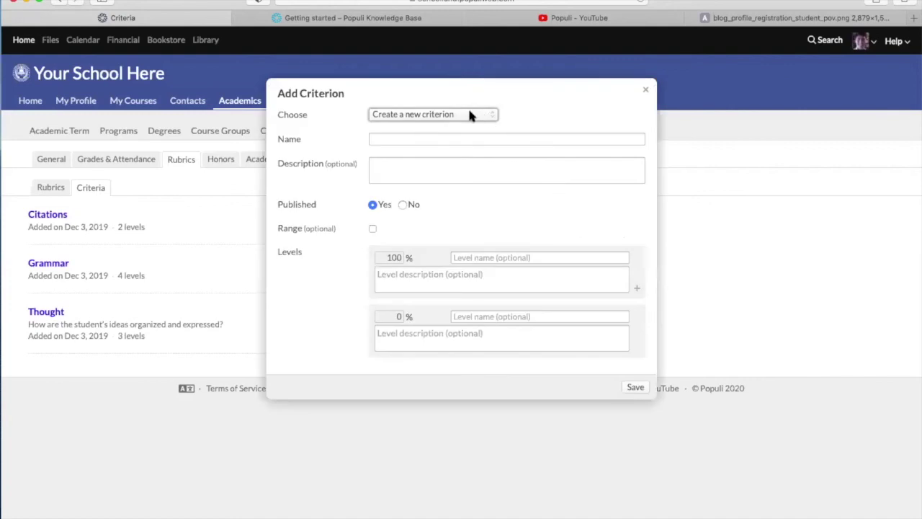
left_click(424, 138)
left_click(417, 173)
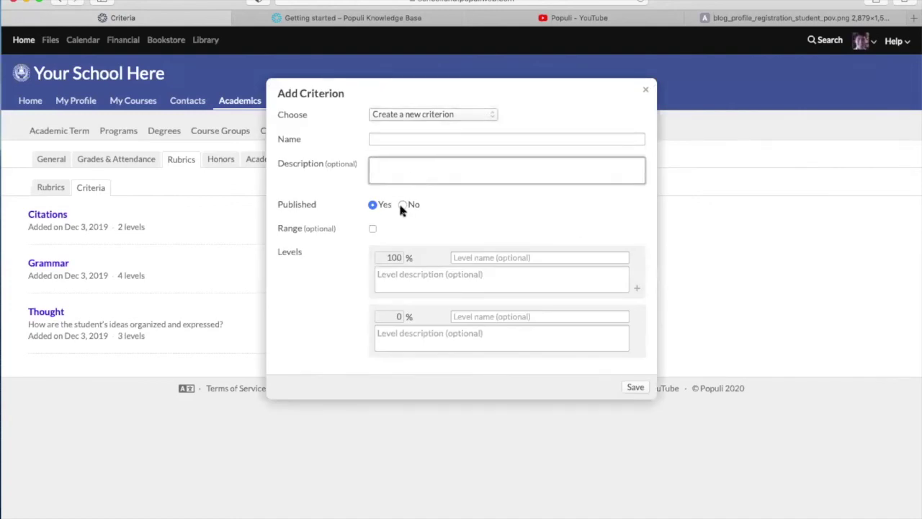
left_click(372, 229)
left_click(372, 229)
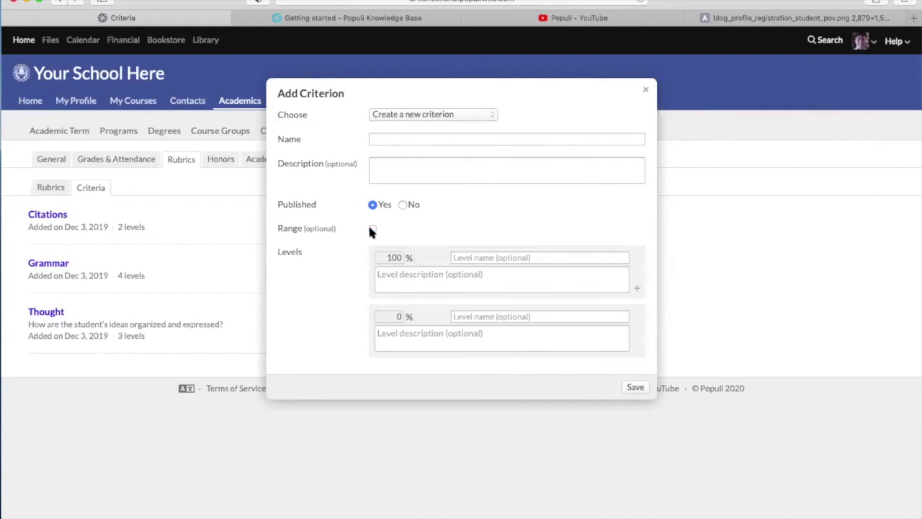
left_click(373, 230)
left_click(373, 230)
left_click(483, 260)
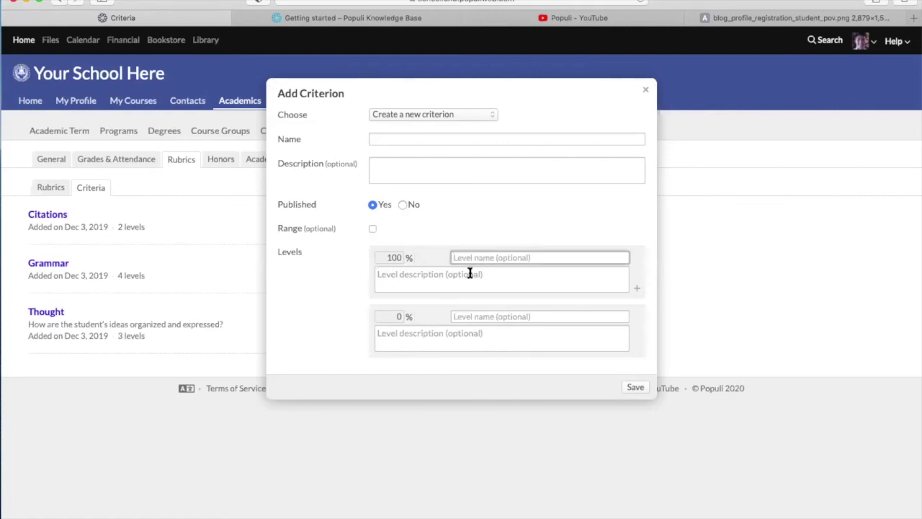
left_click(636, 288)
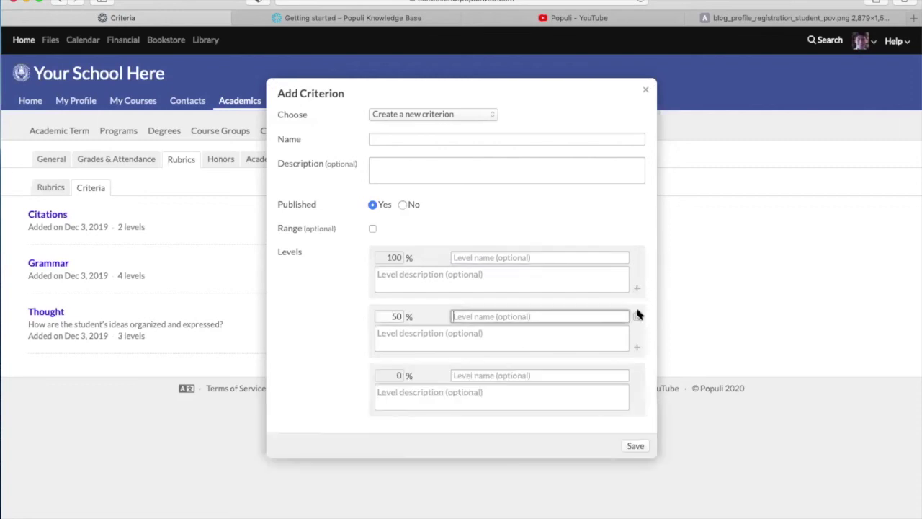
left_click(645, 90)
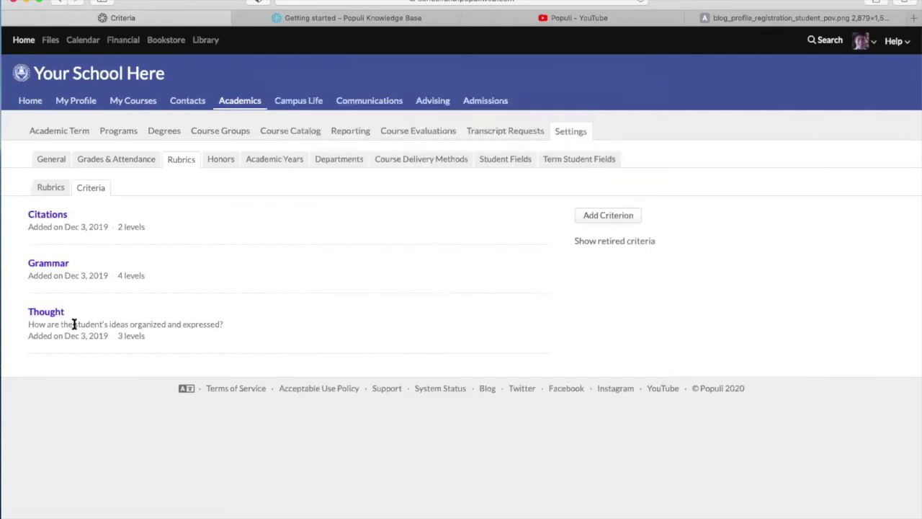
Examine the percentage ranges and level descriptions of the Grammar and Thought criteria, and close them without changes
left_click(48, 265)
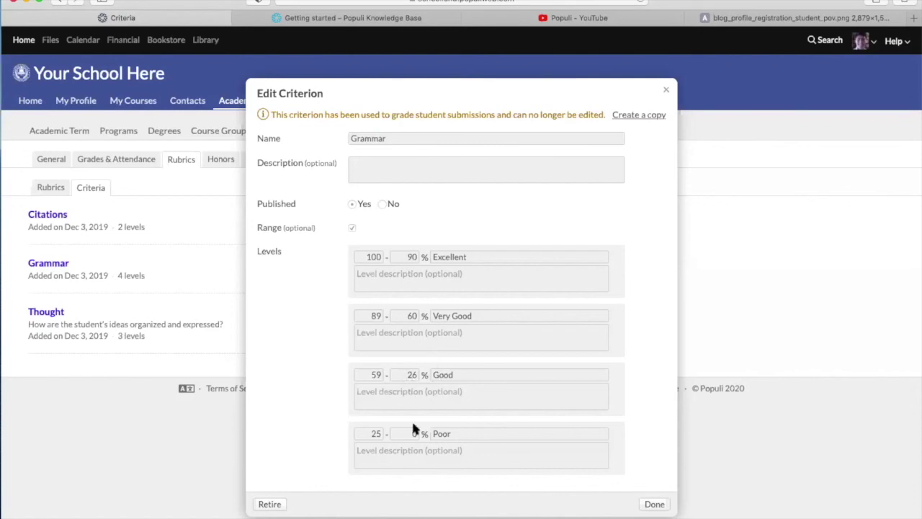
left_click(664, 91)
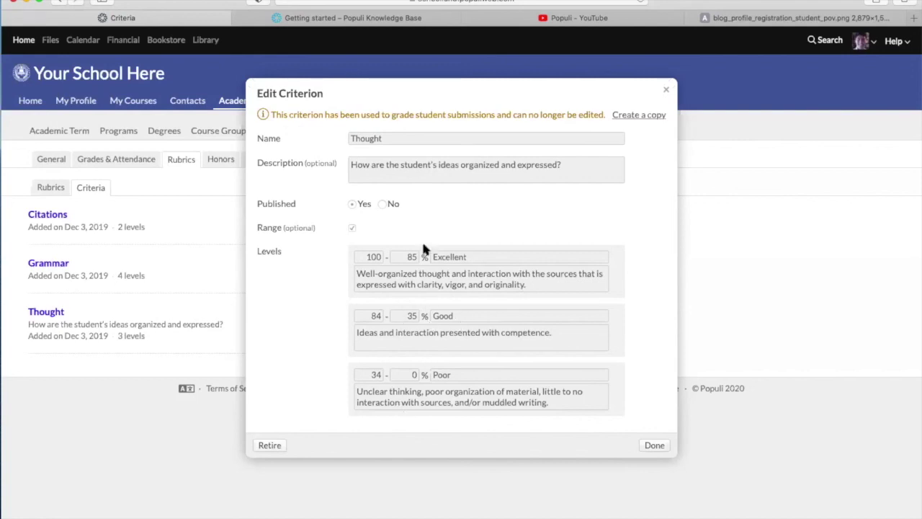
left_click(664, 92)
Return to the list of rubrics and review the Composition rubric's criteria, levels and weights, including how criteria are reordered
left_click(46, 189)
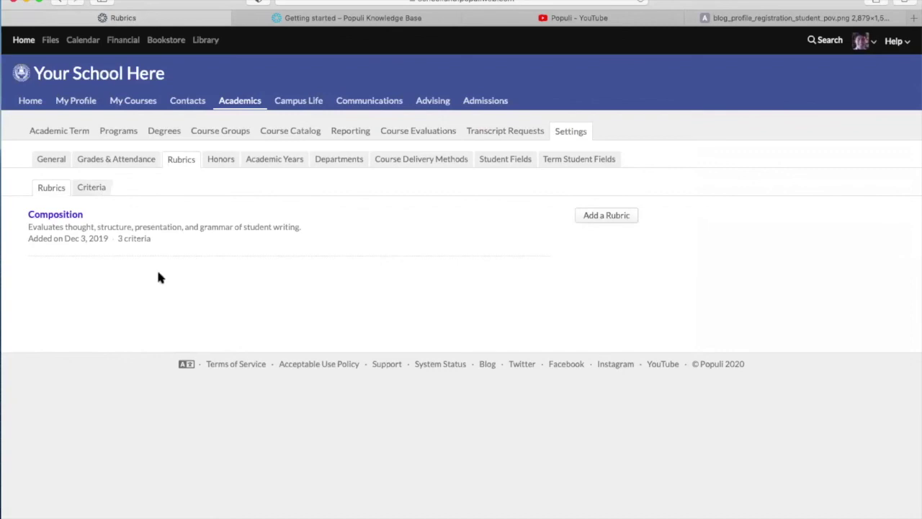
left_click(46, 215)
scroll(308, 277, "down", 1)
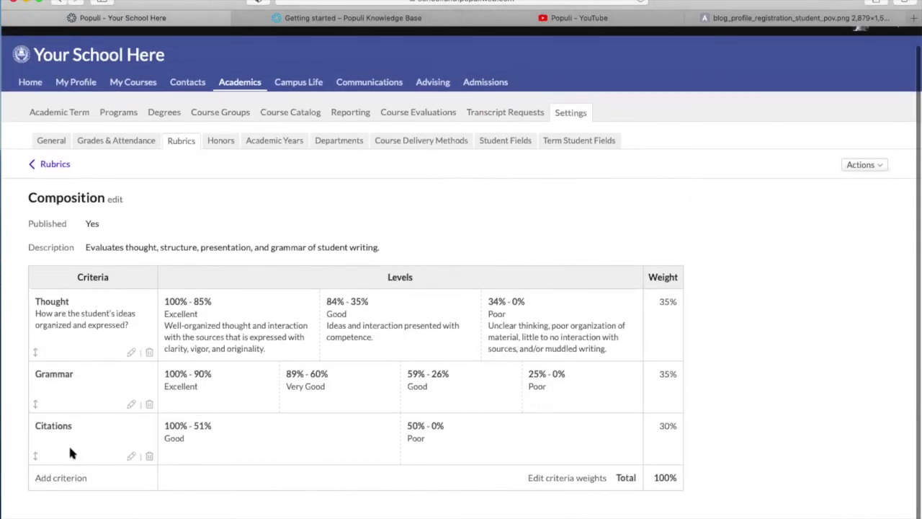
scroll(36, 454, "up", 1)
mouse_move(36, 453)
left_mouse_down()
mouse_move(36, 414)
mouse_move(34, 445)
left_mouse_up()
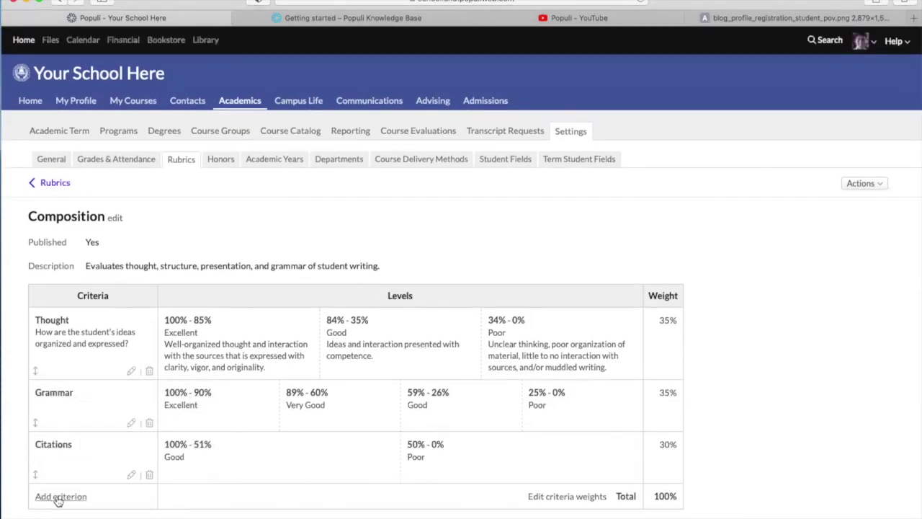
Examine the options for adding a criterion to the Composition rubric, including creating a new one, and close the form without saving
scroll(55, 496, "down", 1)
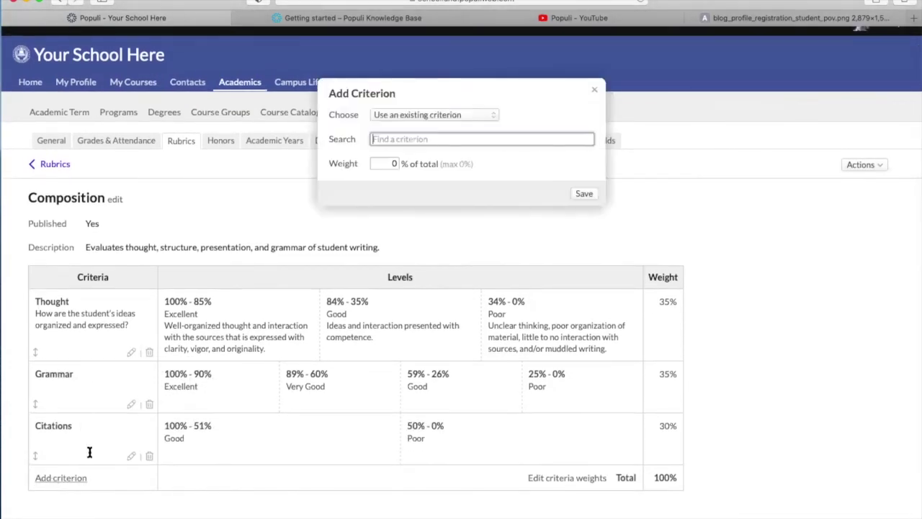
left_click(470, 115)
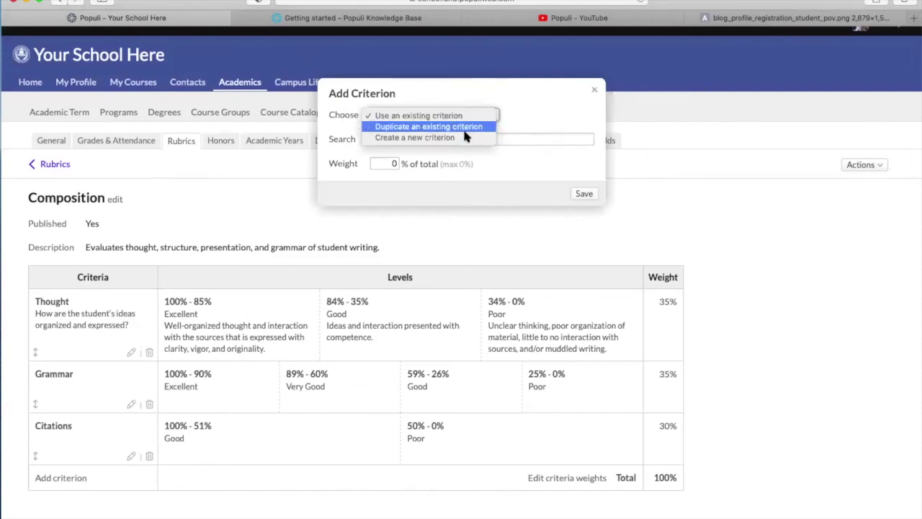
left_click(465, 138)
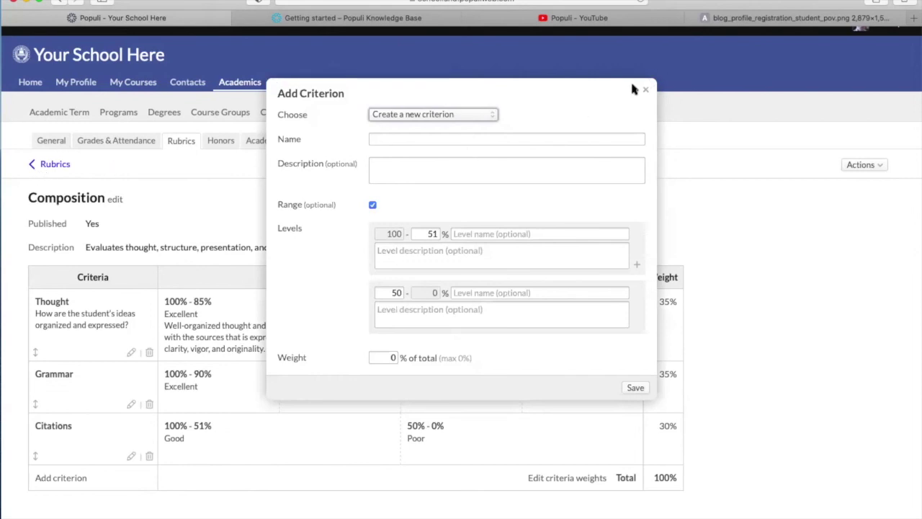
left_click(646, 92)
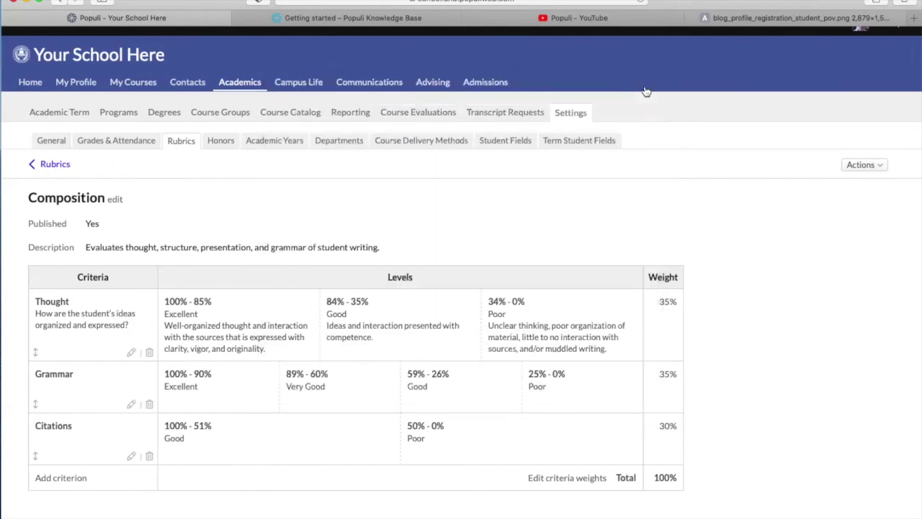
Open the ARCH253: Architectural Design I course from the academic term and view its Class Project assignment
left_click(70, 113)
left_click(76, 159)
left_click(85, 305)
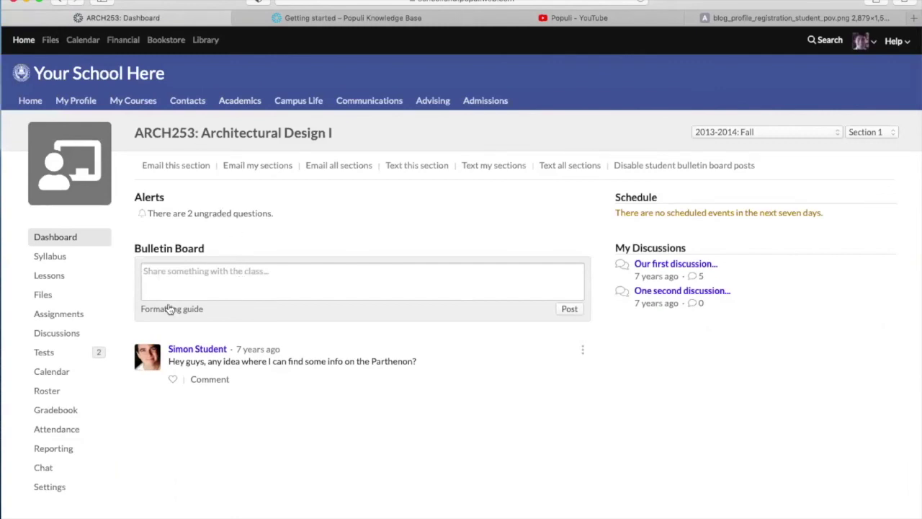
left_click(68, 315)
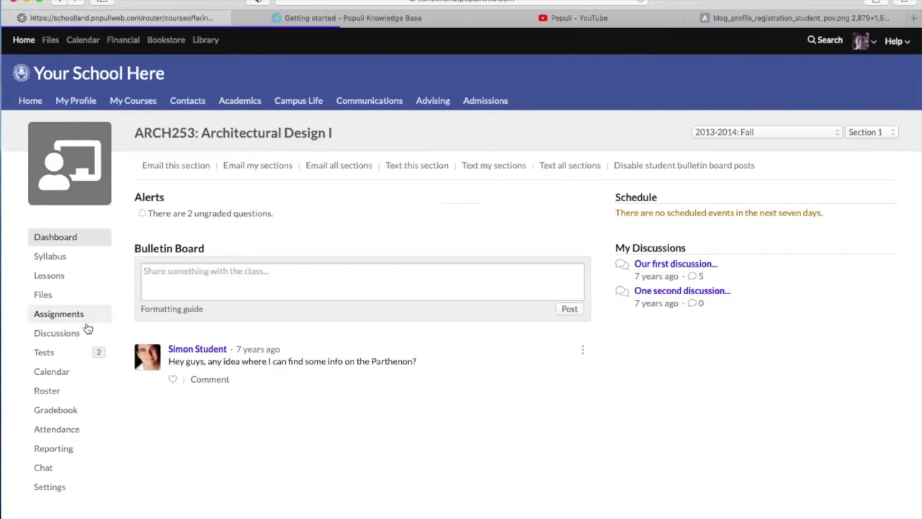
scroll(247, 337, "down", 2)
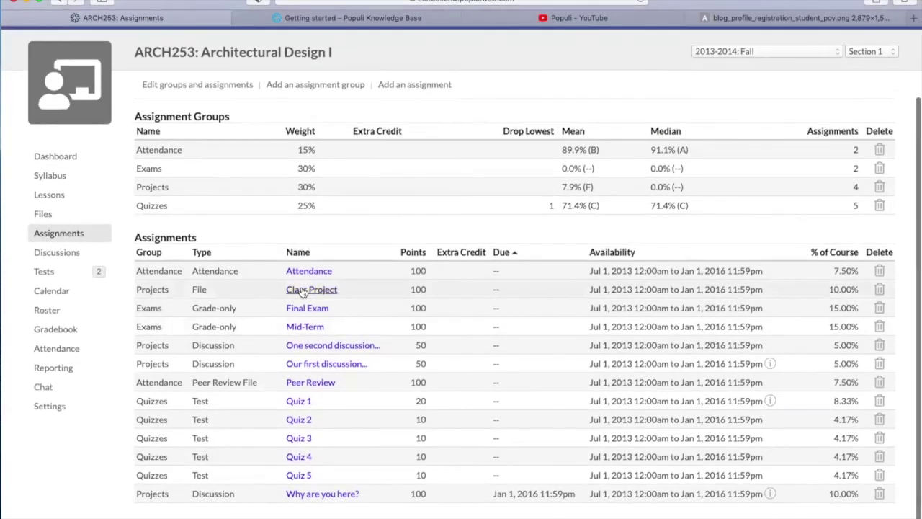
left_click(303, 288)
scroll(302, 301, "down", 5)
scroll(290, 301, "up", 3)
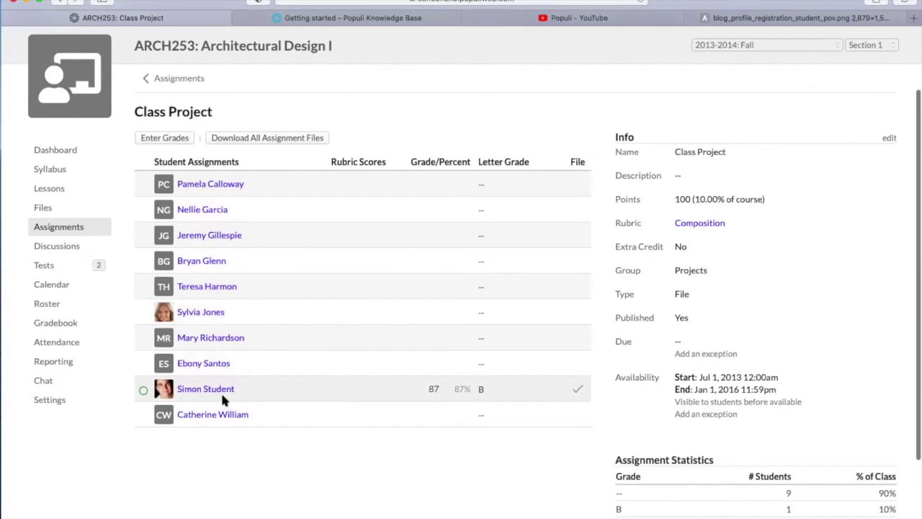
Open the submitted file From_The_New_York_Times.doc from the graded student's Class Project and read the comment on its highlighted paragraph
left_click(206, 391)
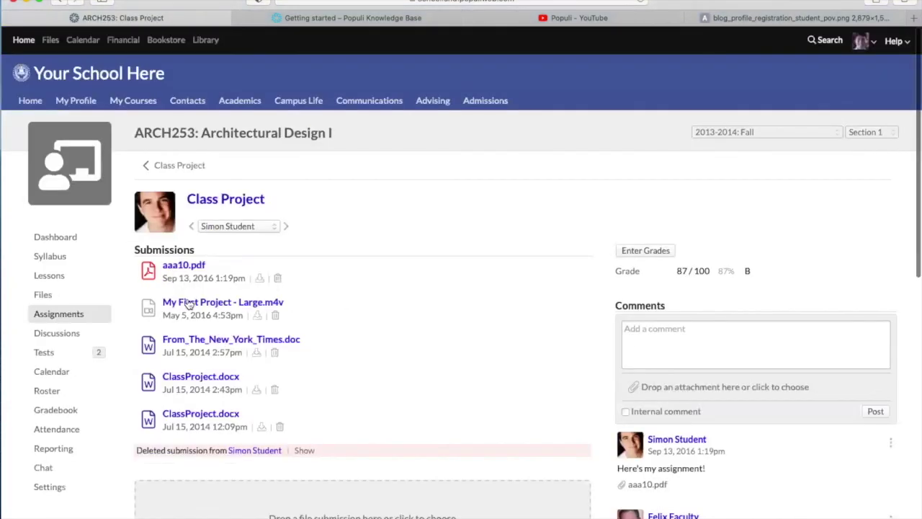
left_click(198, 339)
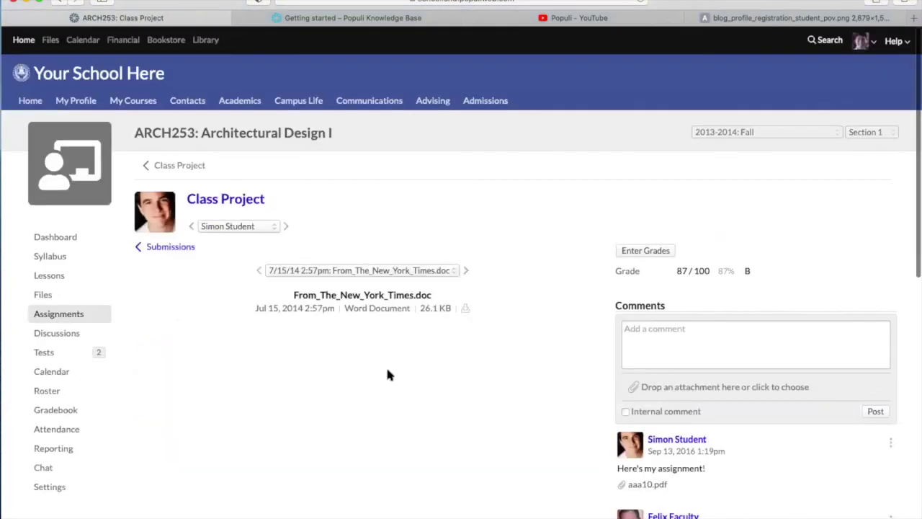
scroll(453, 392, "down", 5)
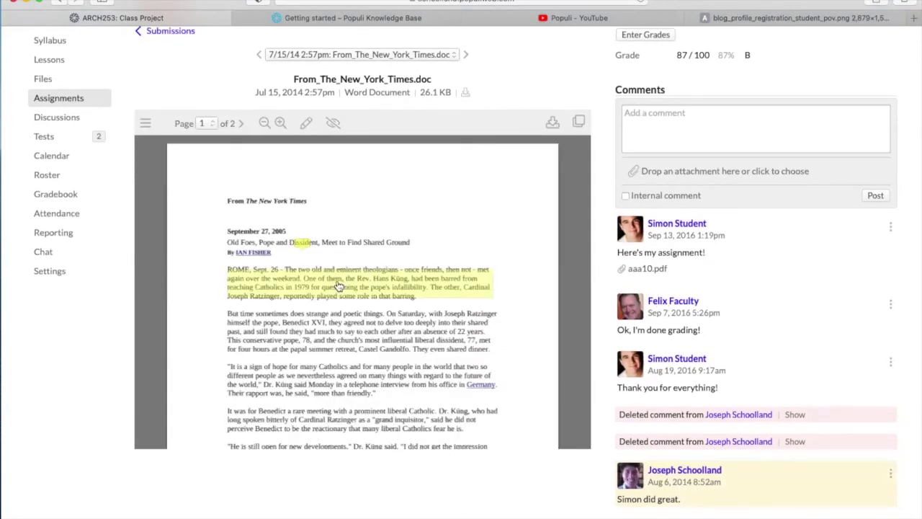
left_click(337, 280)
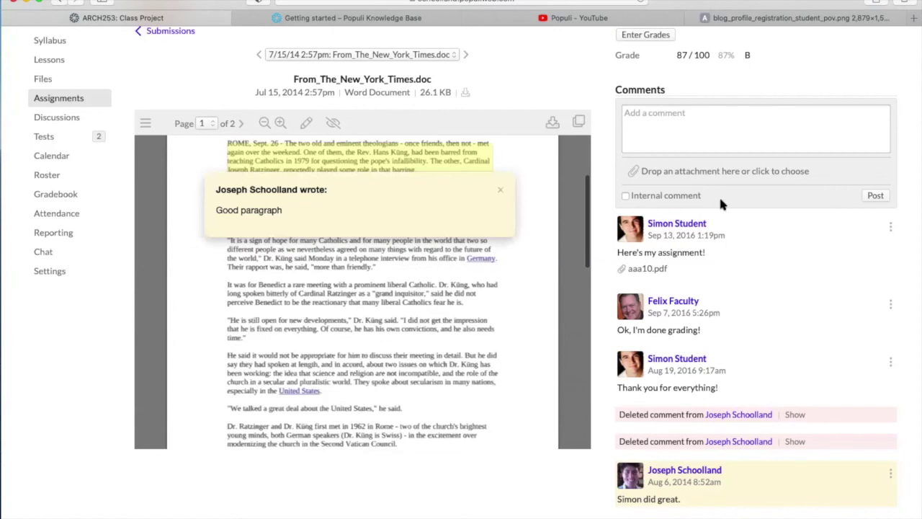
Start grading this submission, open its rubric scores, and try 28 points for Thought and 32 points for Grammar
scroll(691, 134, "up", 3)
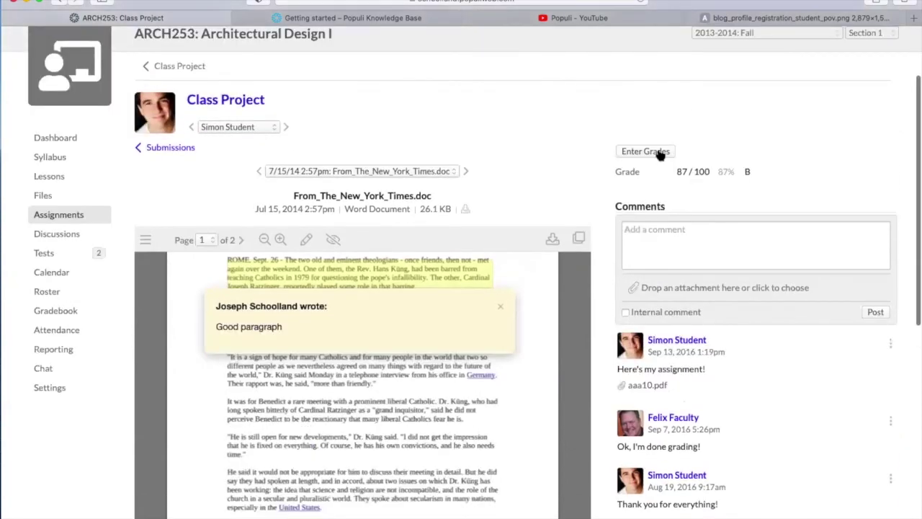
left_click(651, 155)
left_click(681, 171)
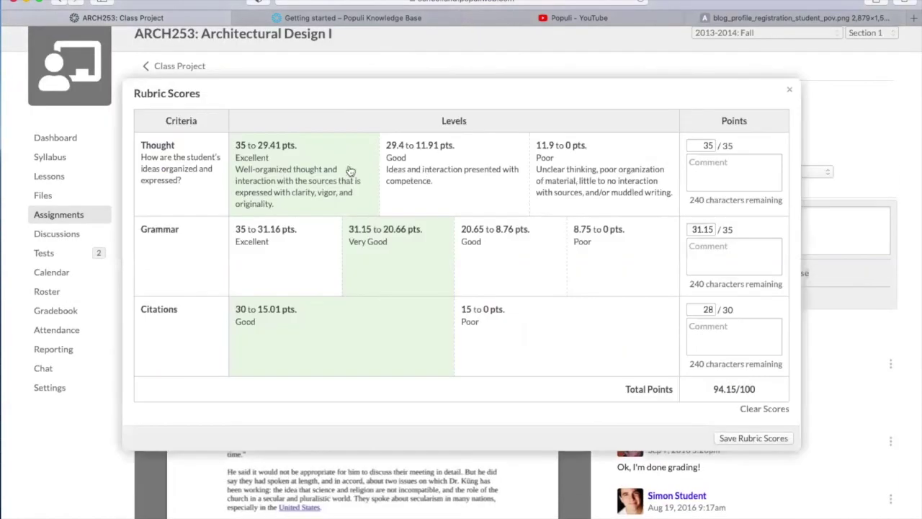
double_click(703, 144)
type("28")
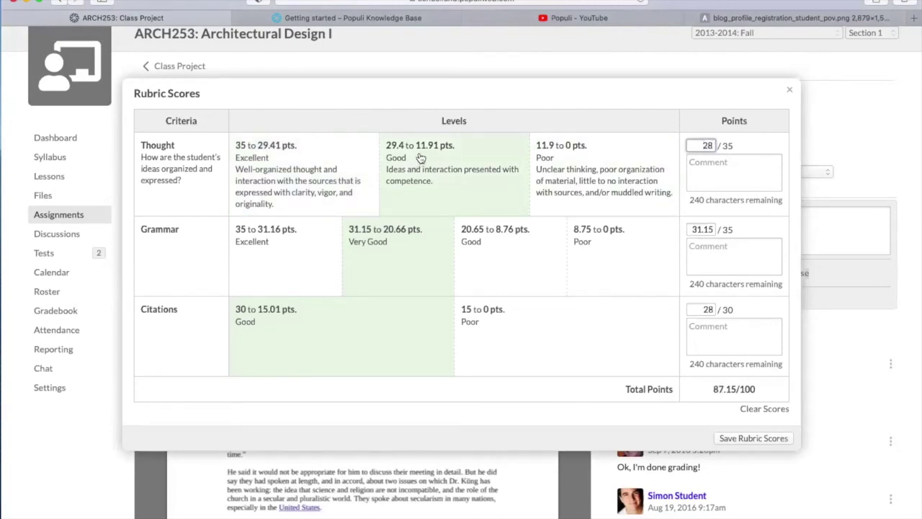
double_click(695, 229)
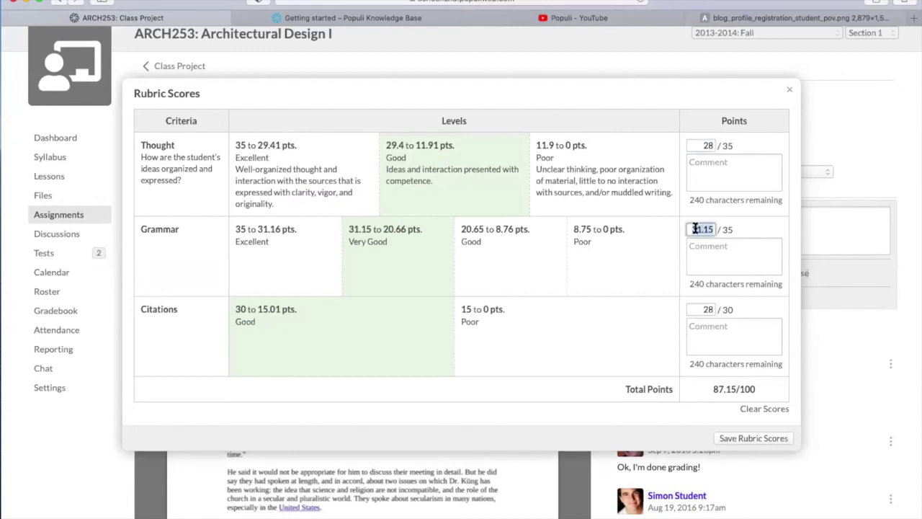
type("32")
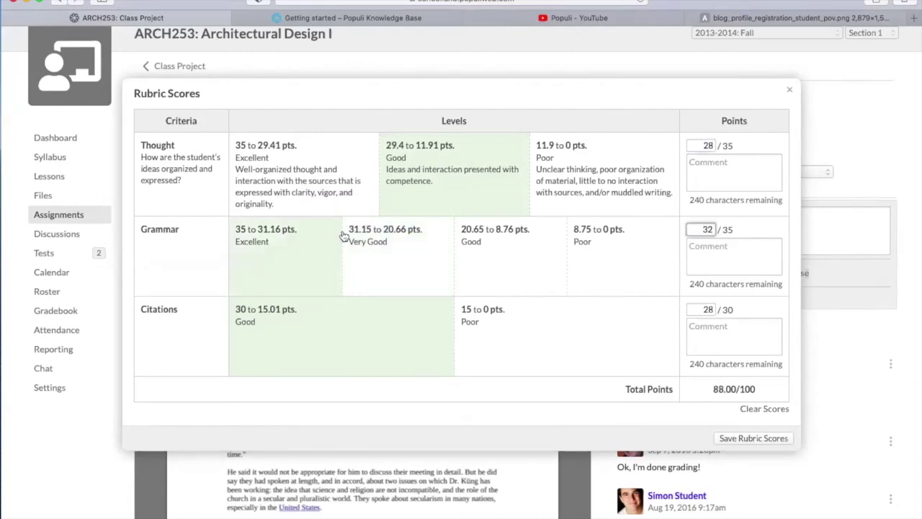
Try scoring by rubric level, ending with Thought as Excellent, Grammar as Good and Citations as Good, and close the rubric scores without saving
left_click(335, 181)
left_click(400, 247)
left_click(458, 353)
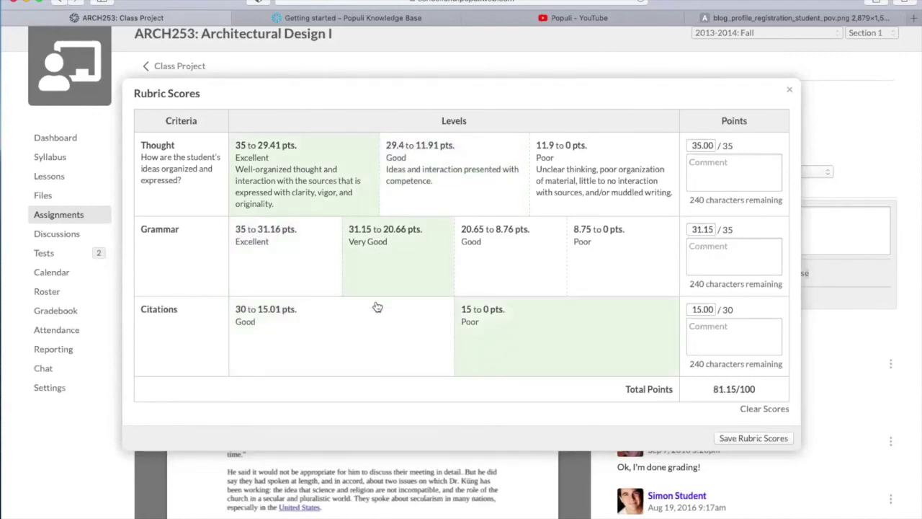
left_click(377, 336)
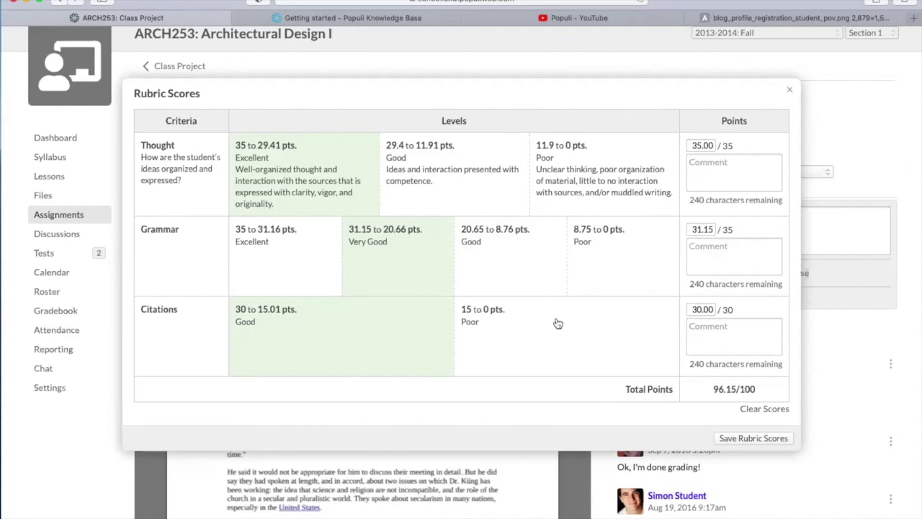
left_click(514, 265)
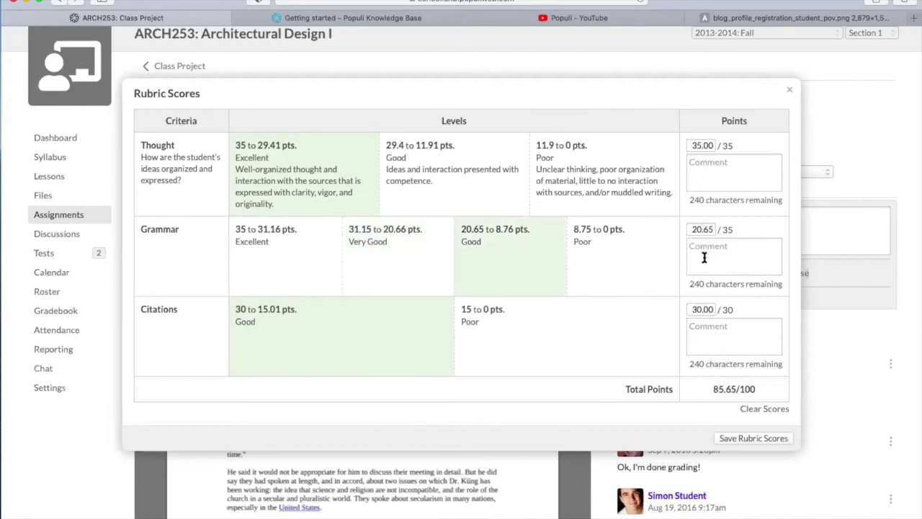
left_click(790, 90)
Return to the course's assignments, reopen Class Project, and start entering grades for the whole class
left_click(64, 219)
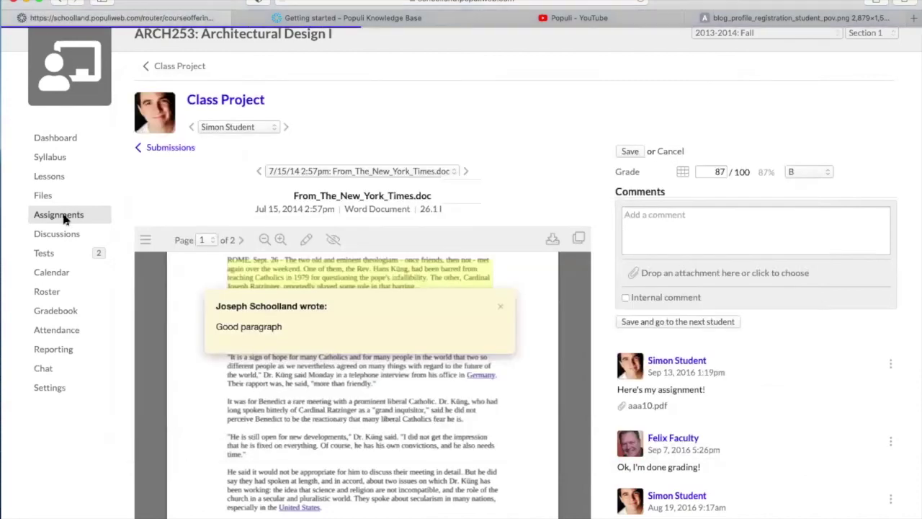
left_click(296, 372)
scroll(380, 344, "down", 3)
left_click(165, 97)
scroll(401, 165, "down", 2)
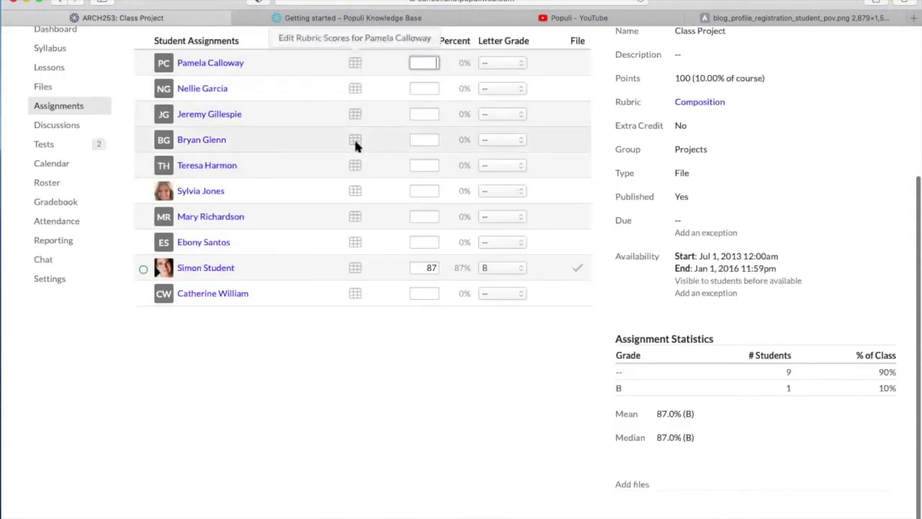
Review the rubric scores of the already graded student from the class grade list, and close them without changes
left_click(353, 266)
left_click(317, 260)
left_click(366, 263)
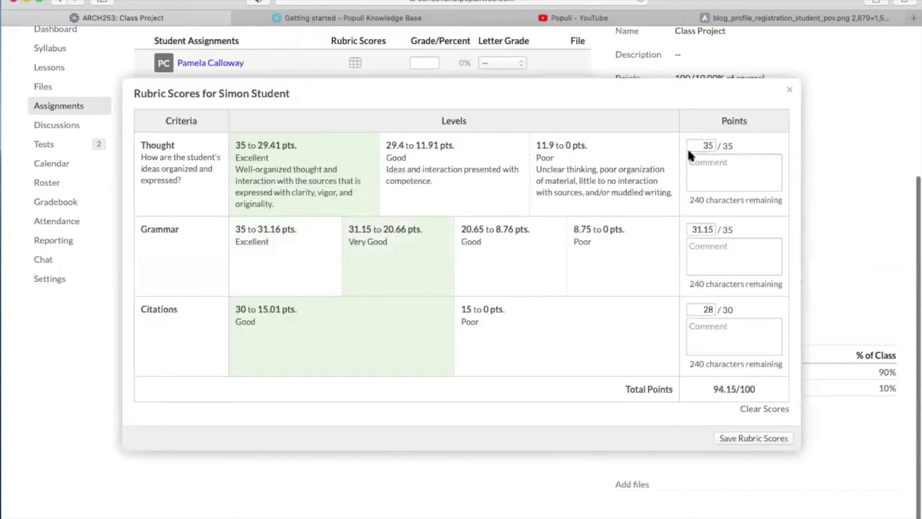
left_click(792, 91)
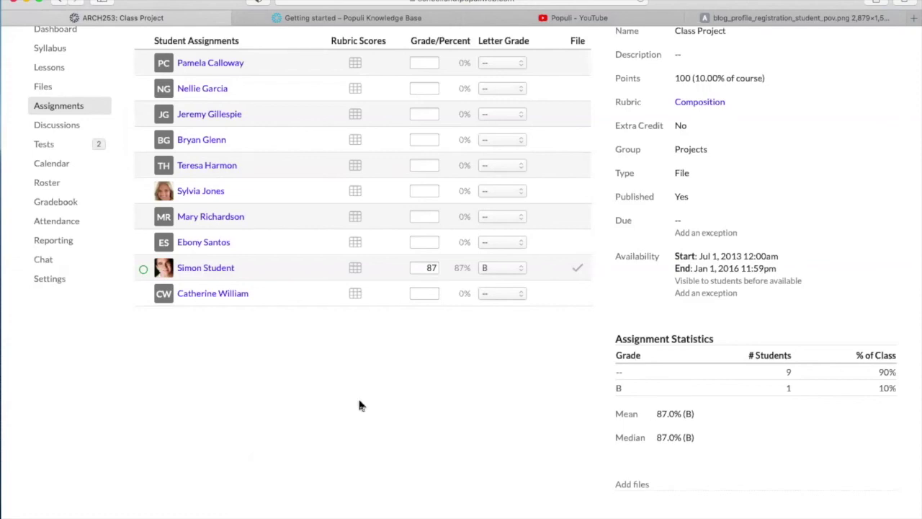
scroll(345, 338, "up", 3)
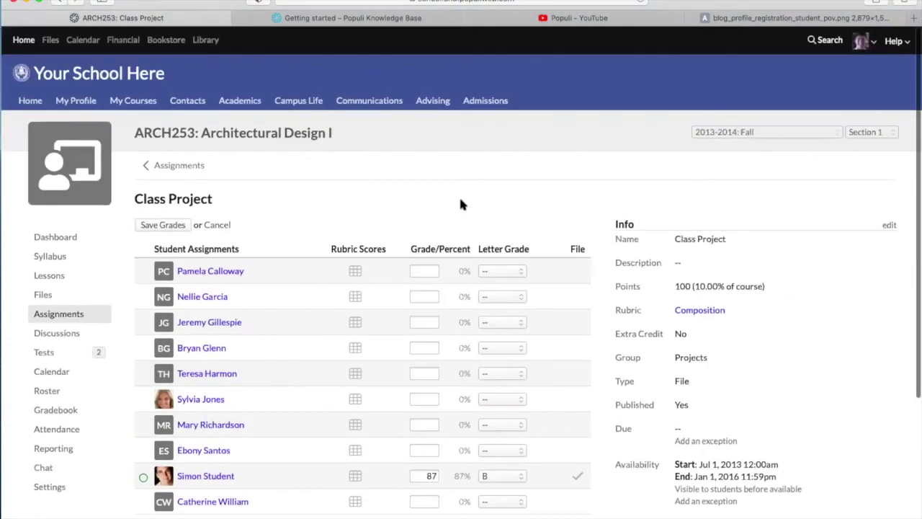